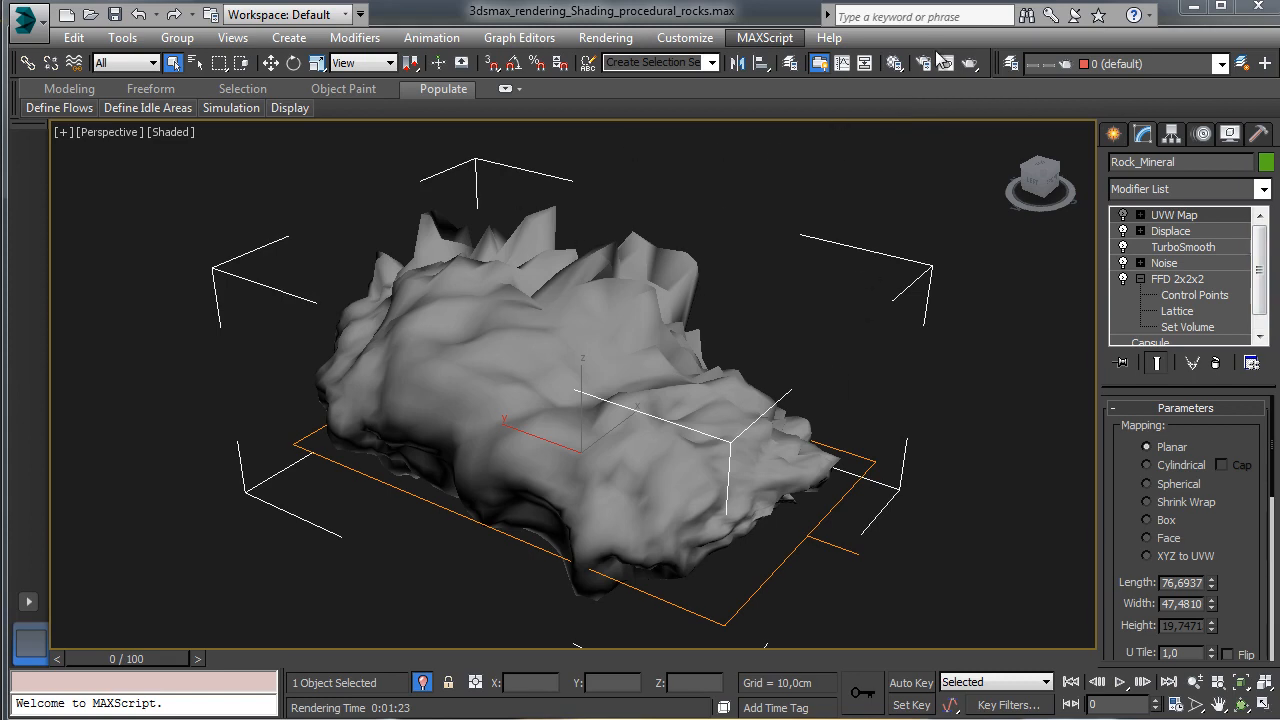
Step: In the Material Editor, name an unused material slot Rock 2 and assign it to the selected Rock_Mineral object
click(894, 63)
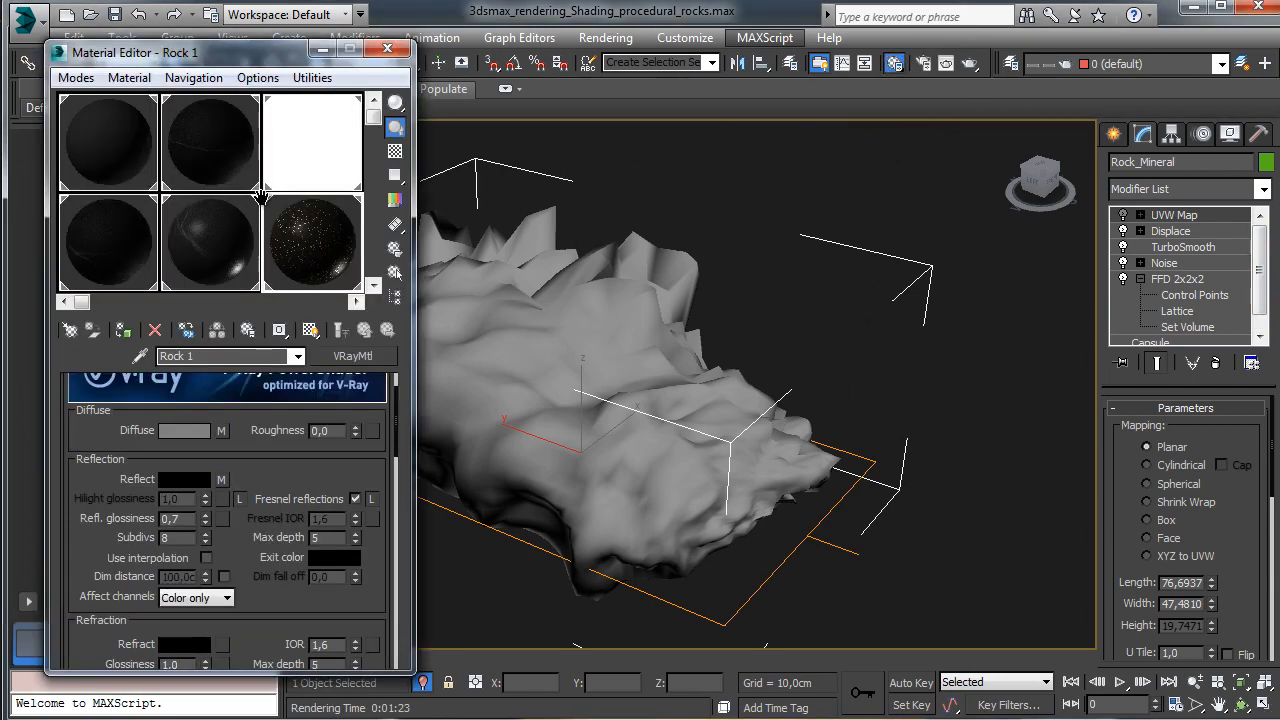
scroll(72, 202, down, 3)
click(72, 202)
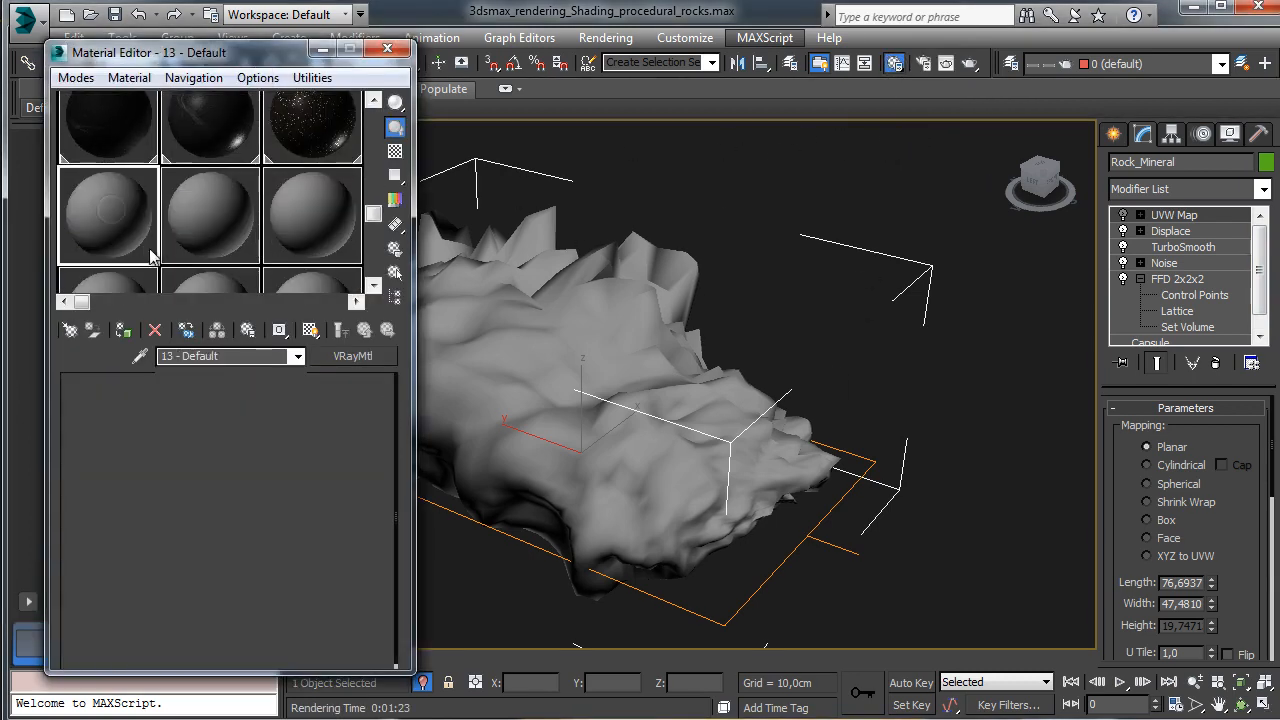
double_click(235, 356)
text(Rock 2)
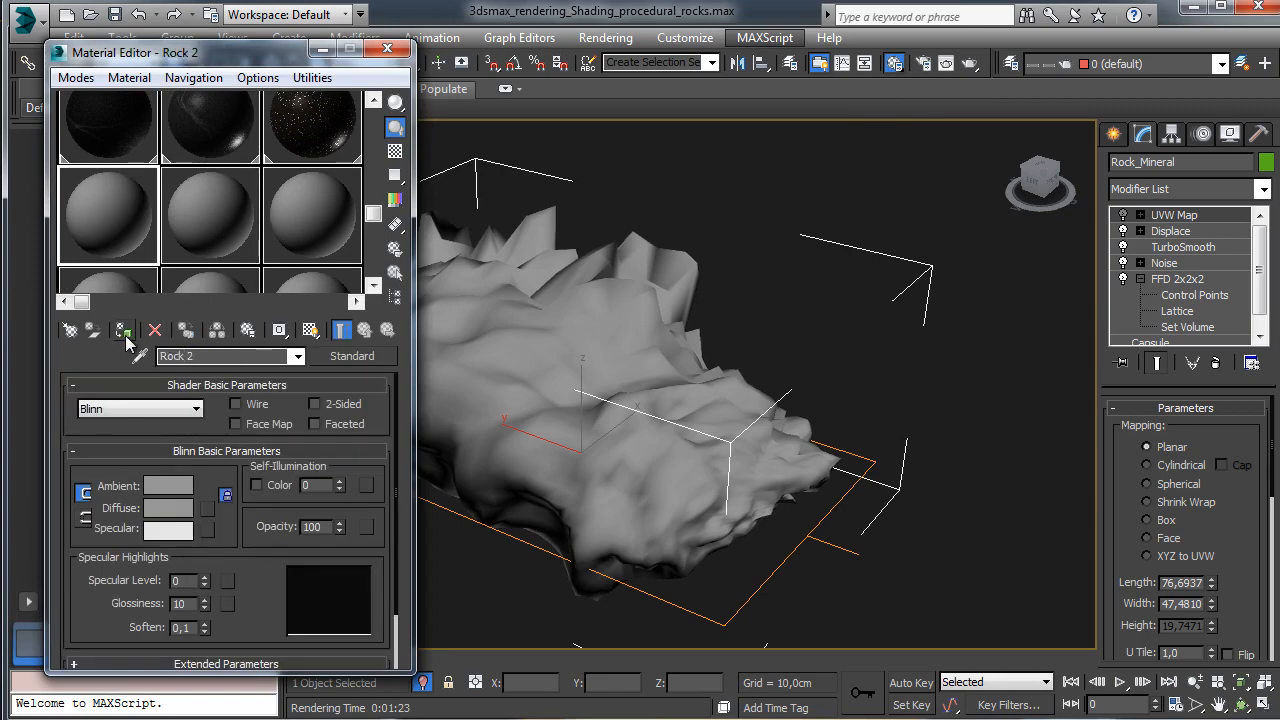
Step: Change the Rock 2 material's type from Standard to VRayMtl
click(345, 356)
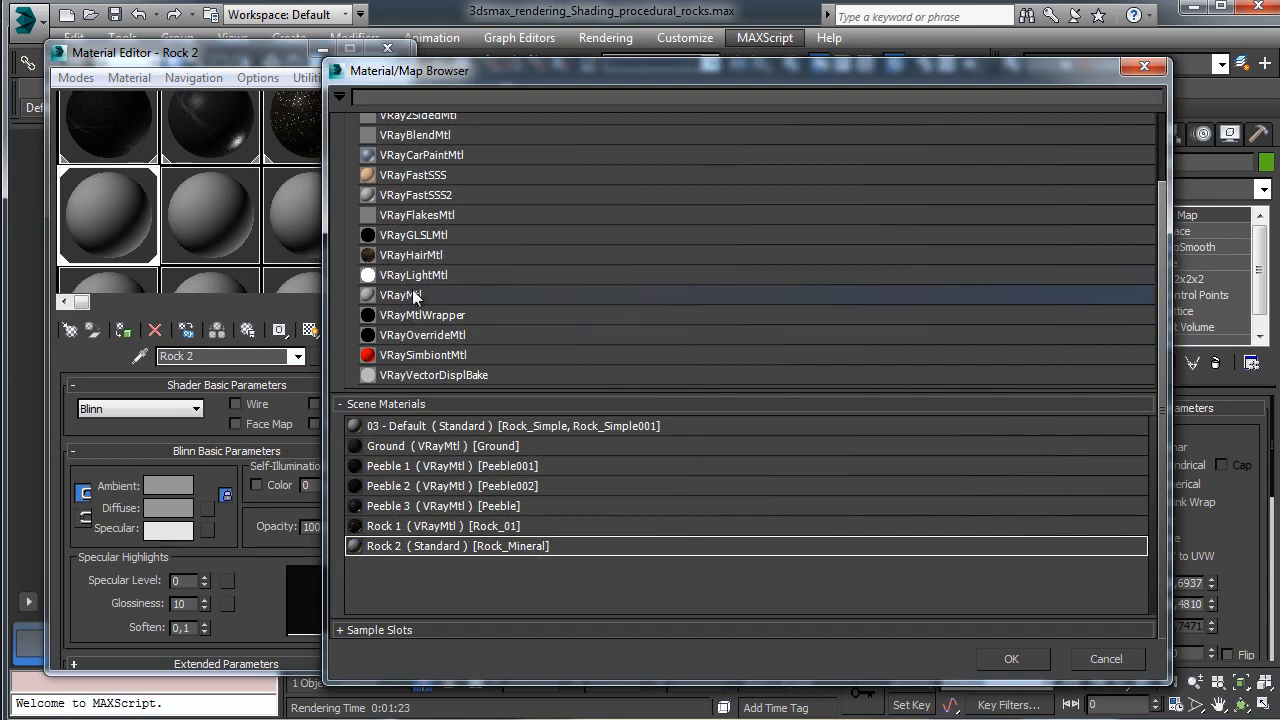
double_click(409, 295)
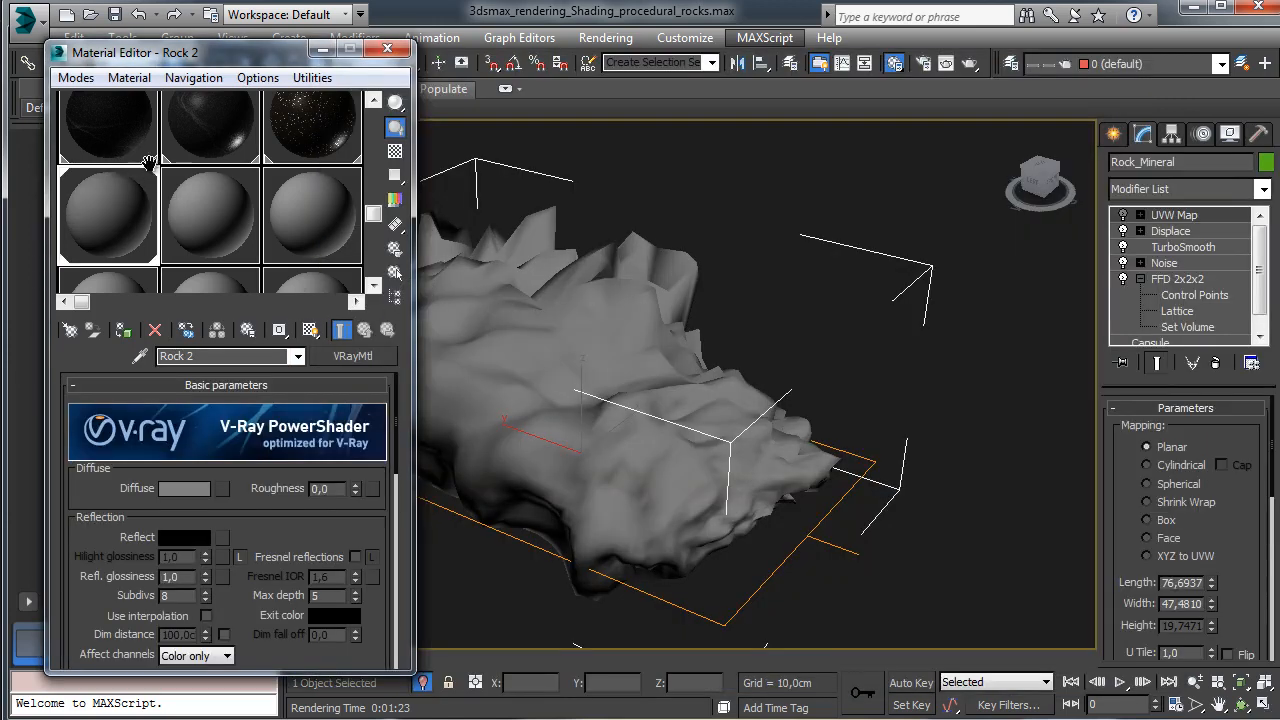
drag(158, 167, 159, 196)
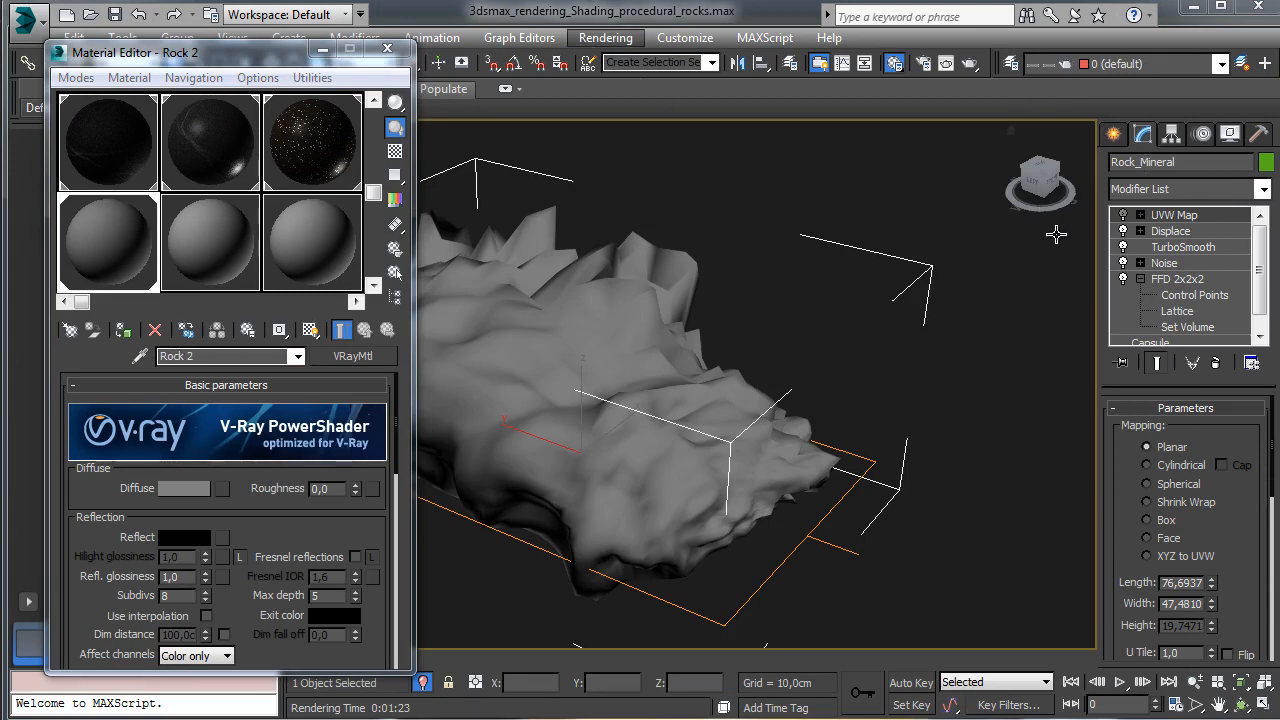
Step: Assign a Composite map to the Rock 2 diffuse channel and a Cellular map to its Layer 1
click(222, 488)
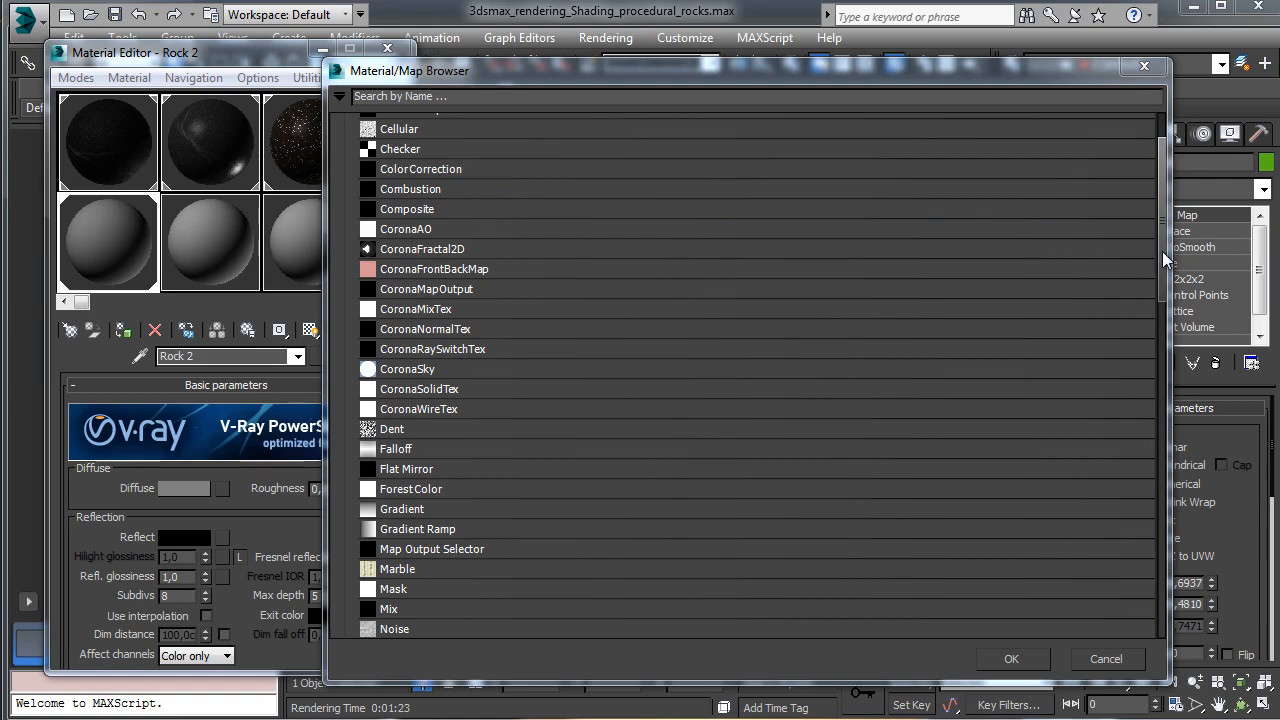
drag(1162, 251, 1163, 180)
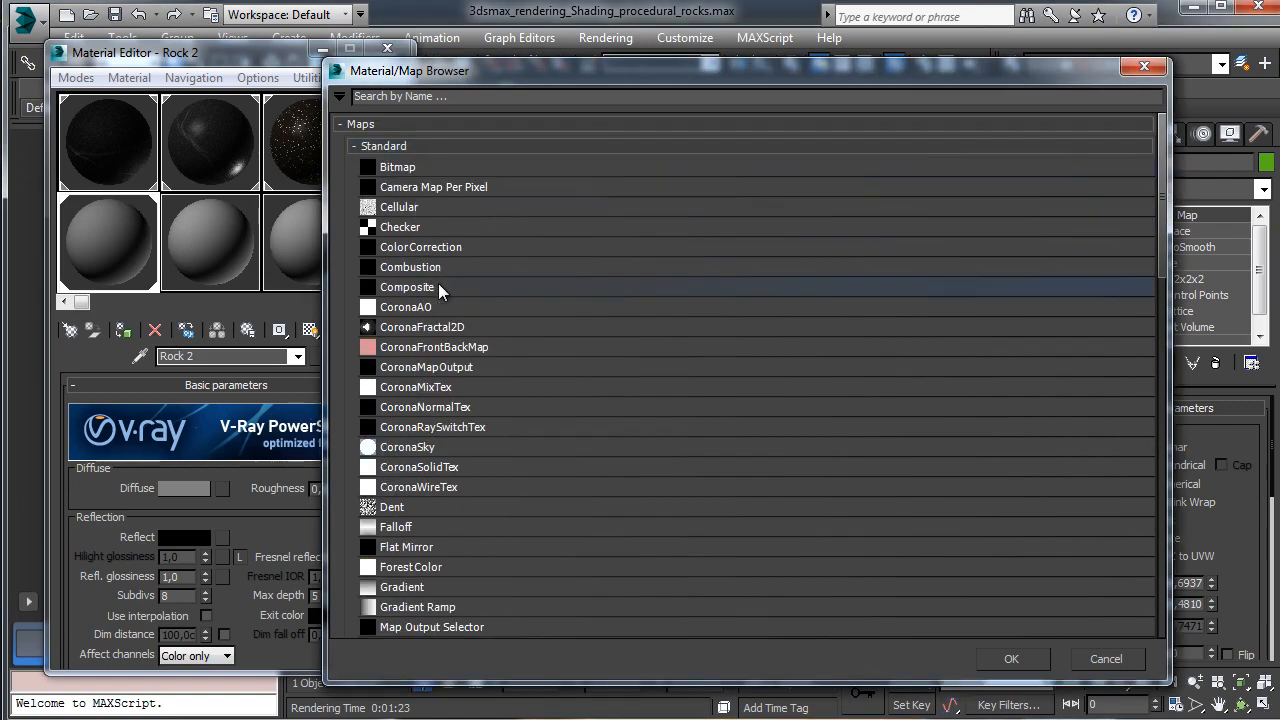
double_click(432, 286)
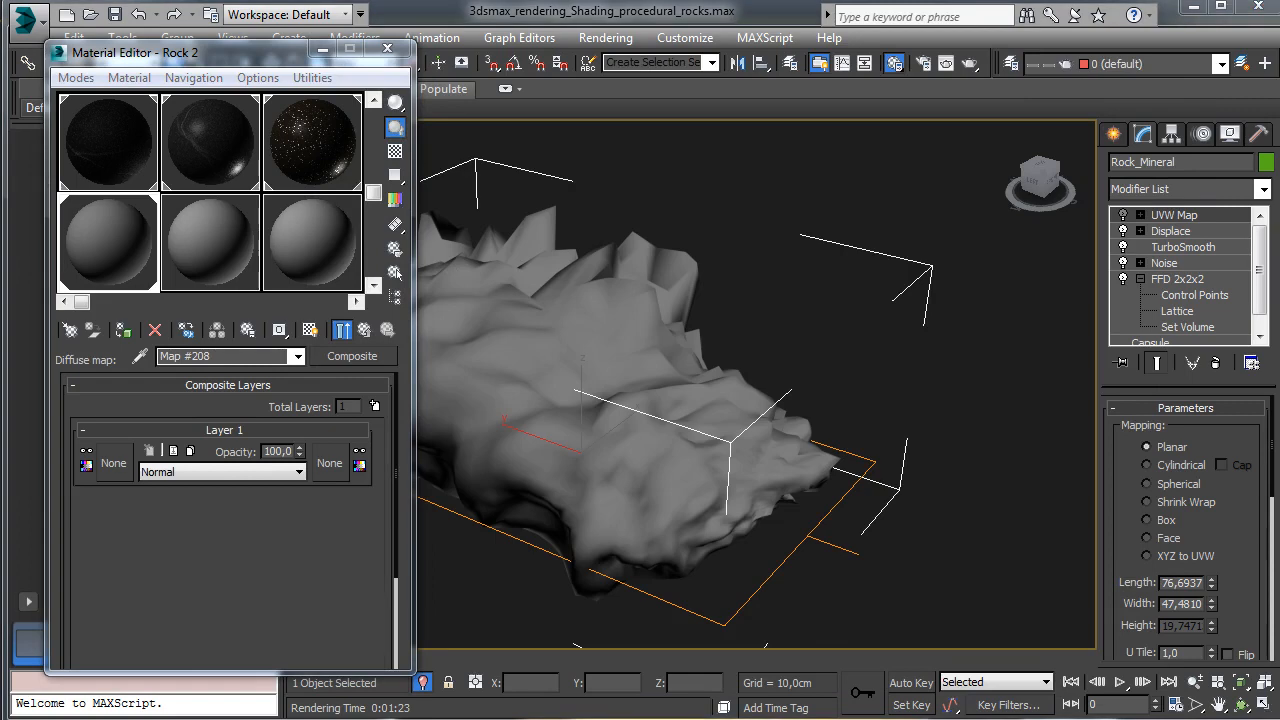
click(115, 464)
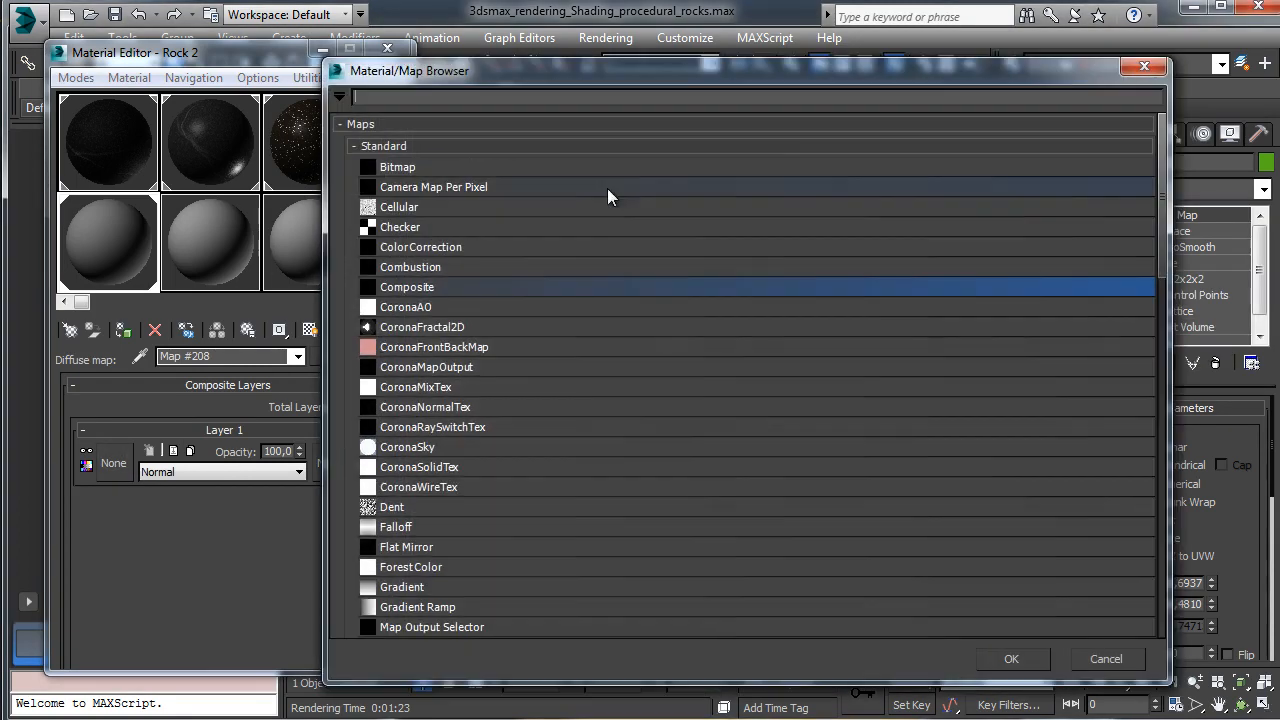
double_click(420, 210)
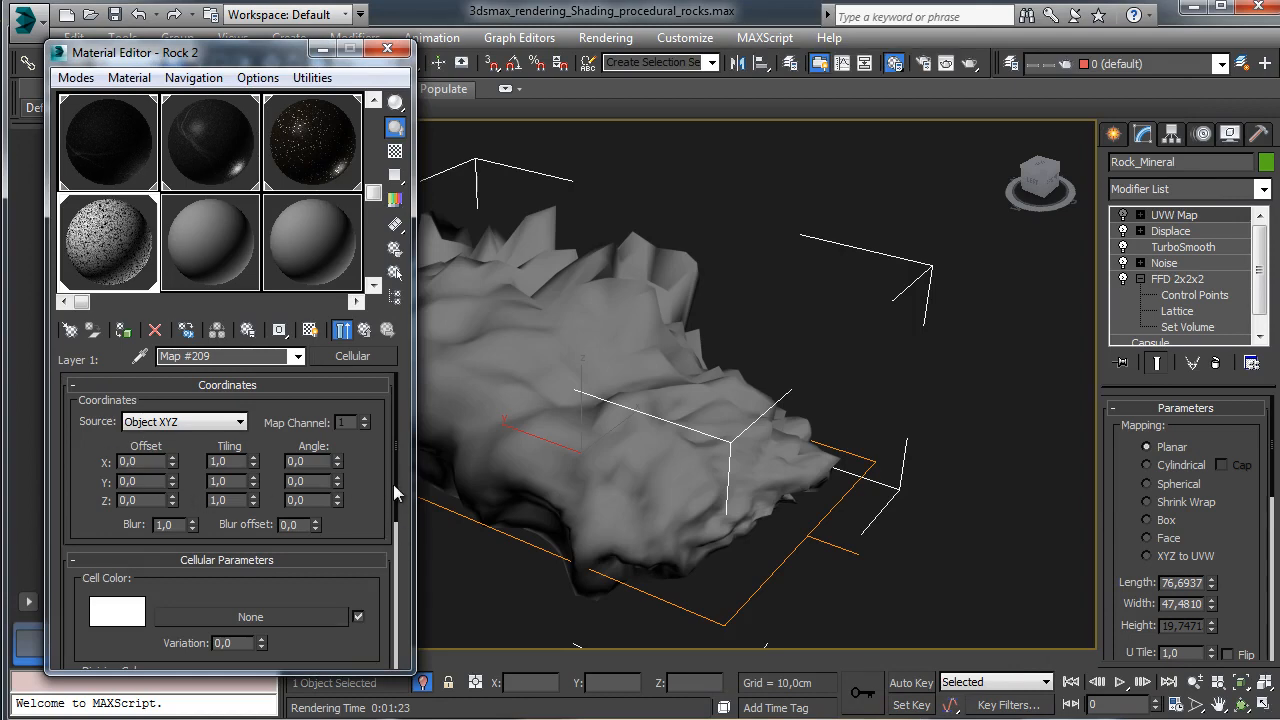
Step: Set the Cellular map's first division color to a dark gray of value 12 and its cell color to gray 67
drag(186, 597, 222, 413)
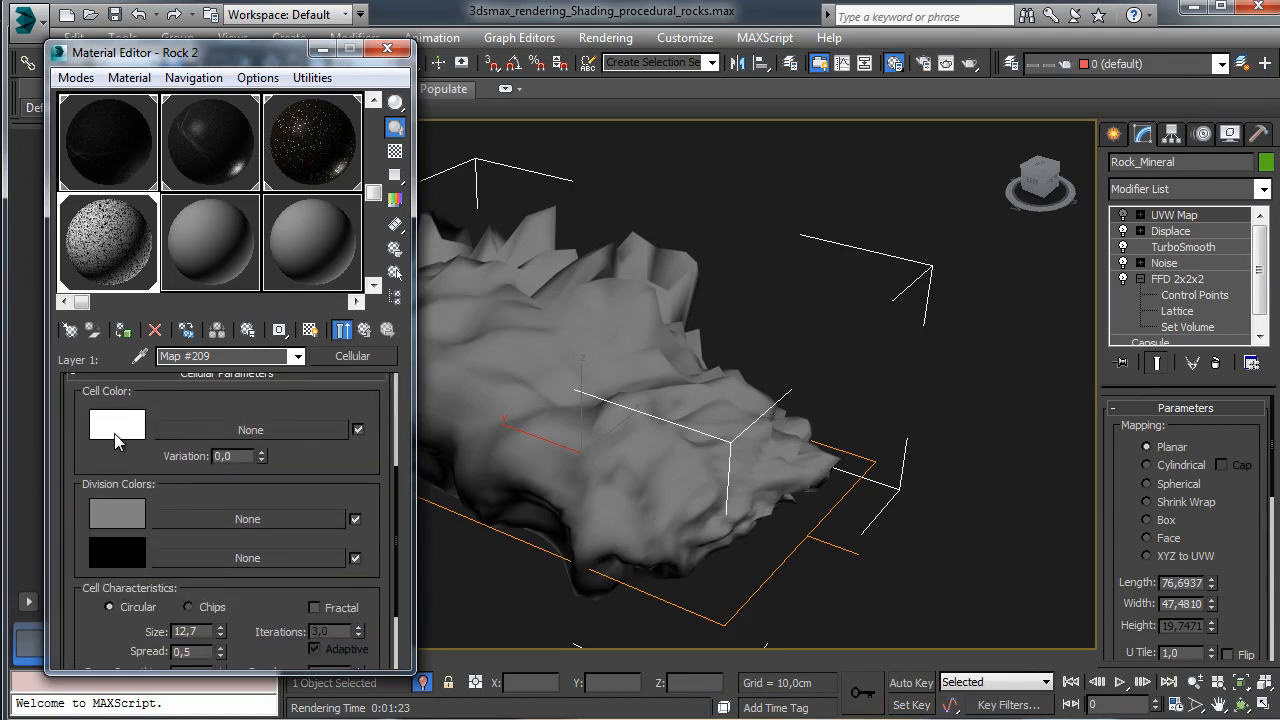
click(117, 515)
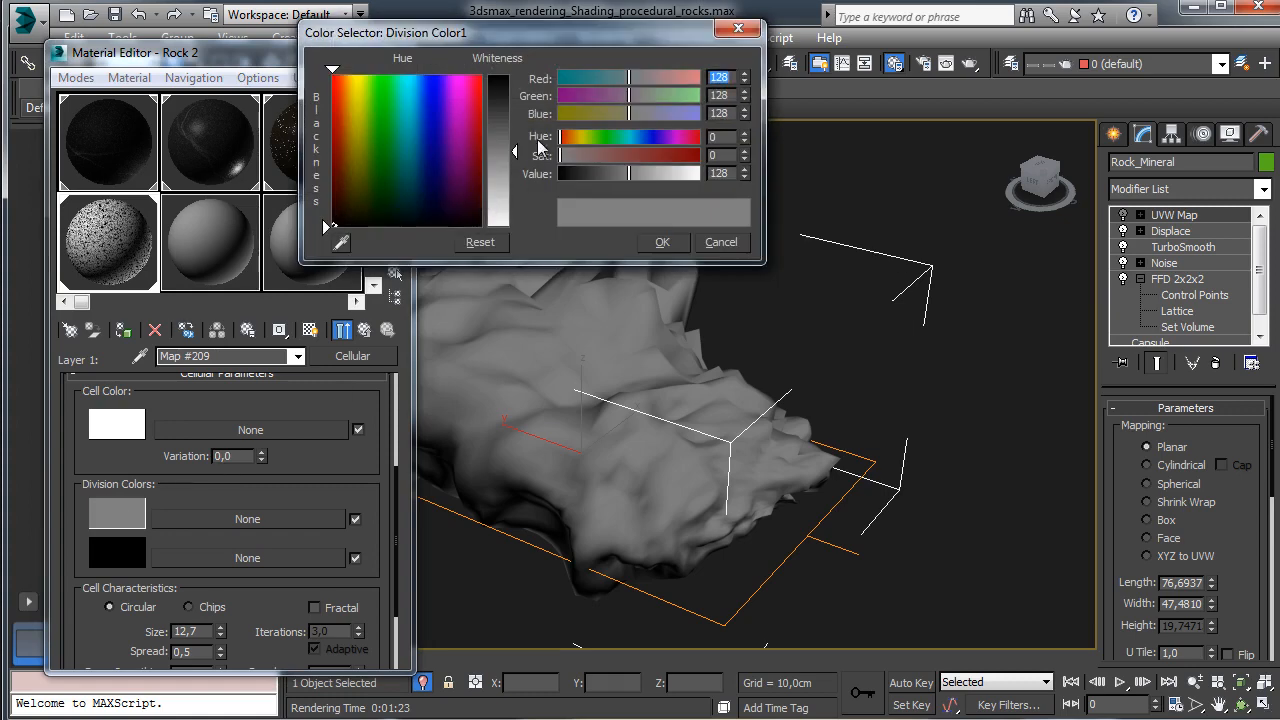
drag(505, 91, 509, 82)
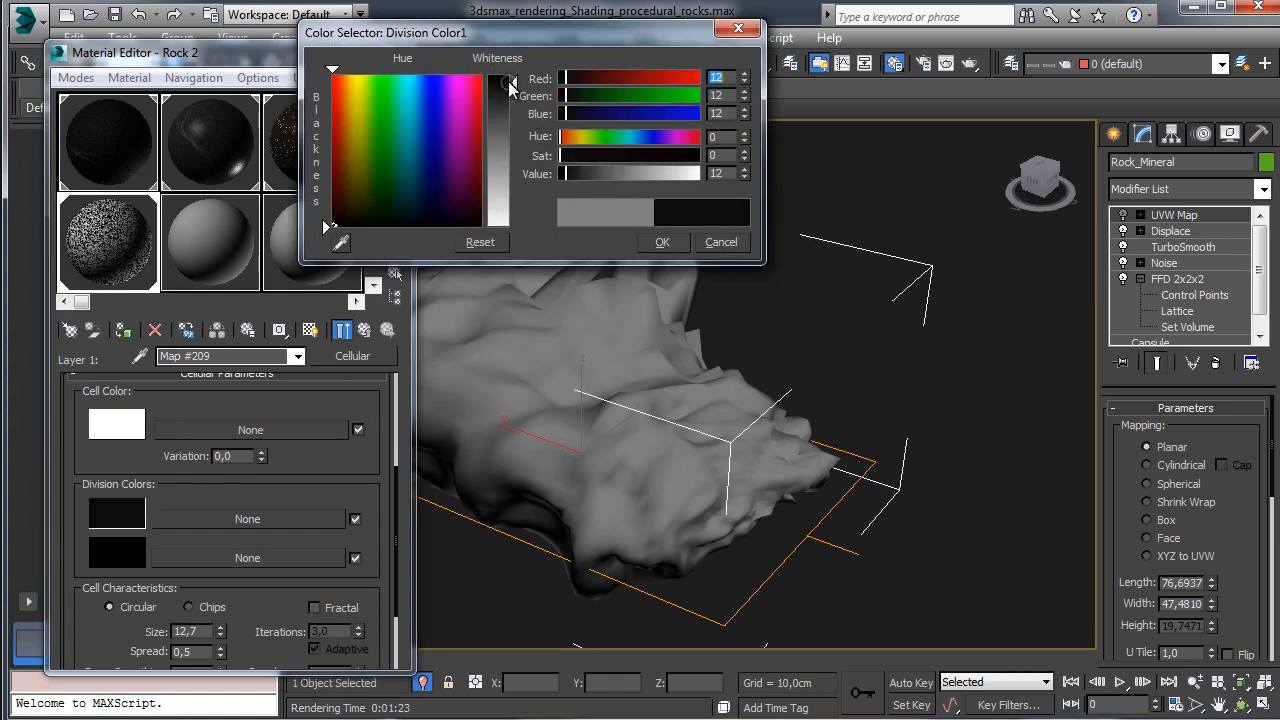
click(662, 242)
click(117, 424)
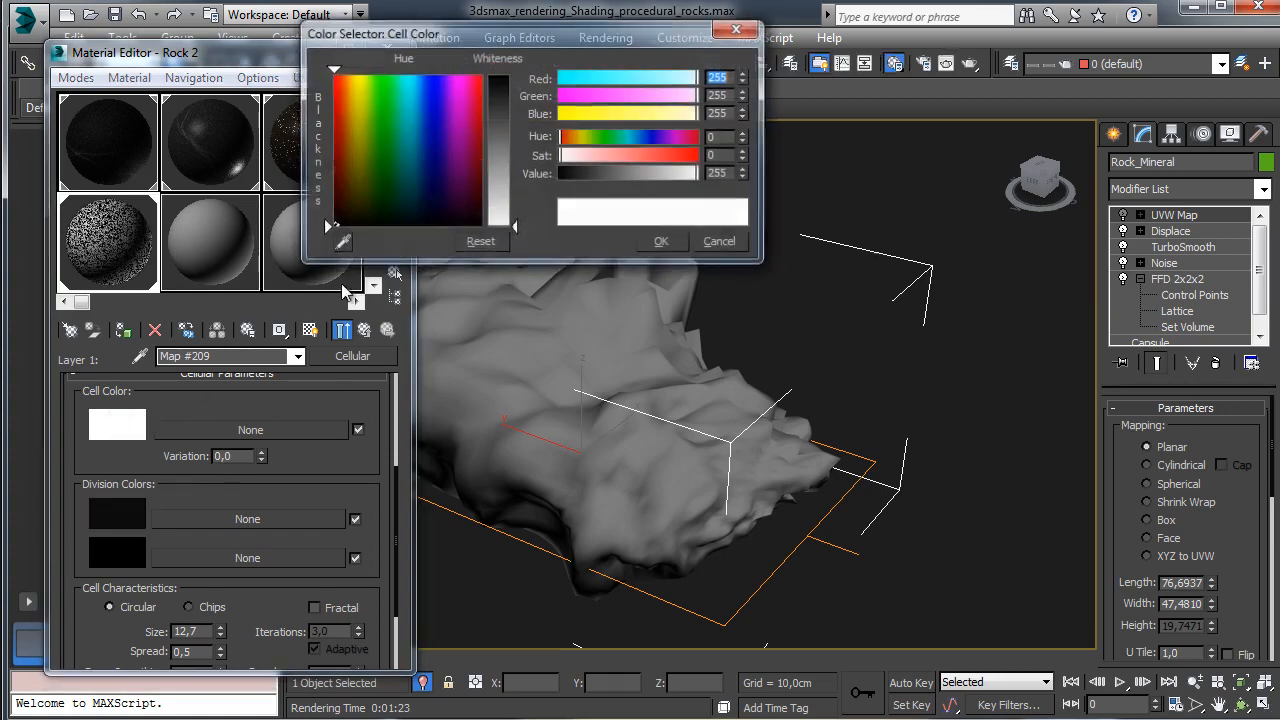
drag(513, 174, 512, 111)
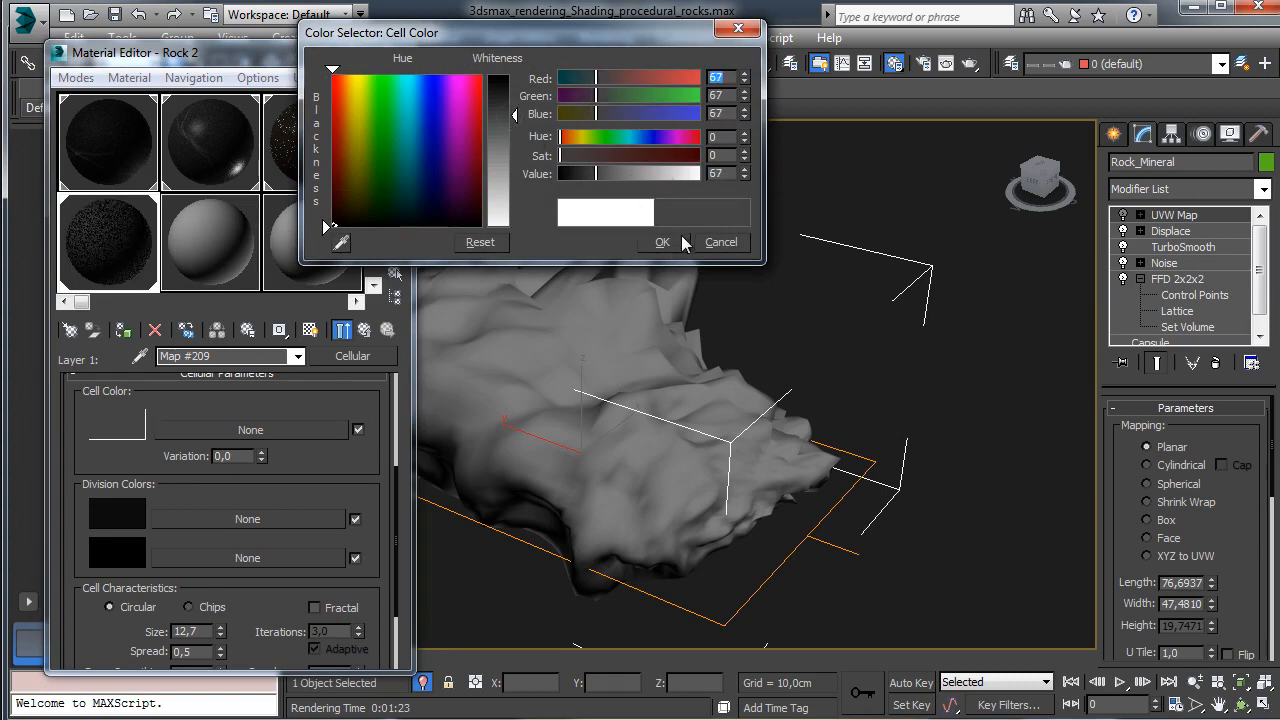
click(662, 242)
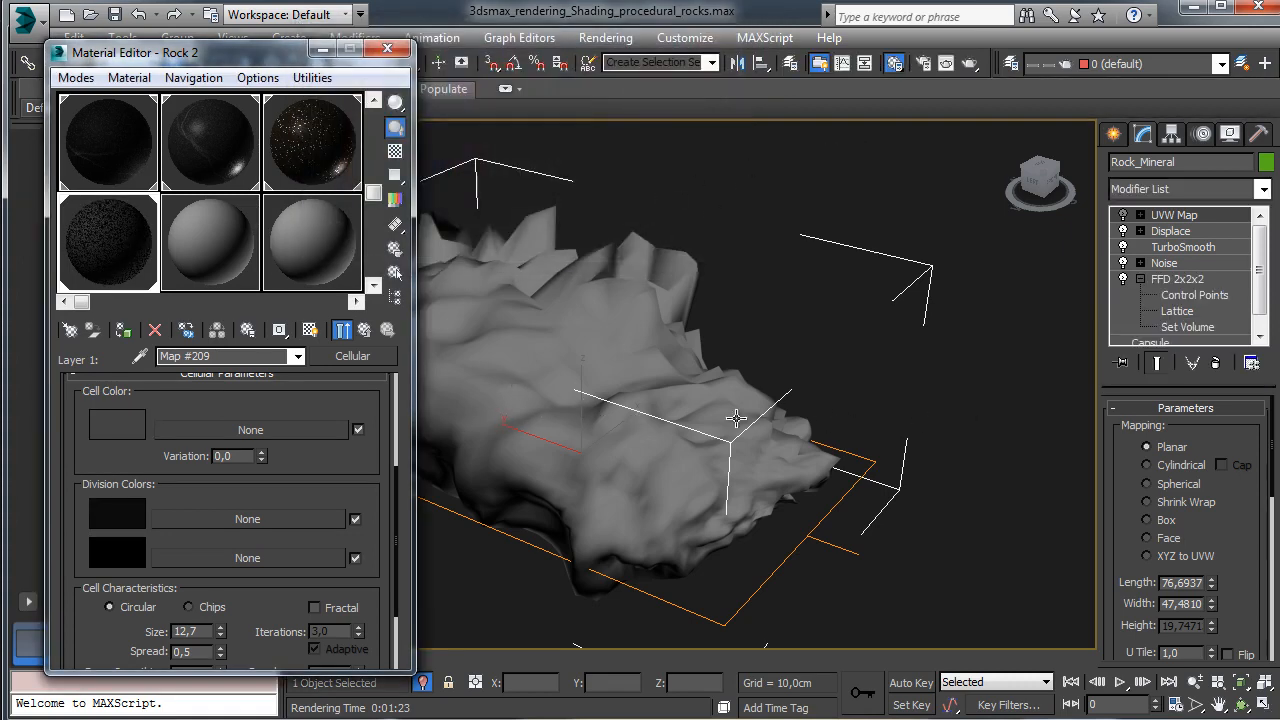
Step: Enable Fractal on the Cellular map with Iterations of 1,5, and preview the map alone in the sample slot
click(238, 457)
click(343, 614)
drag(246, 599, 258, 450)
click(343, 330)
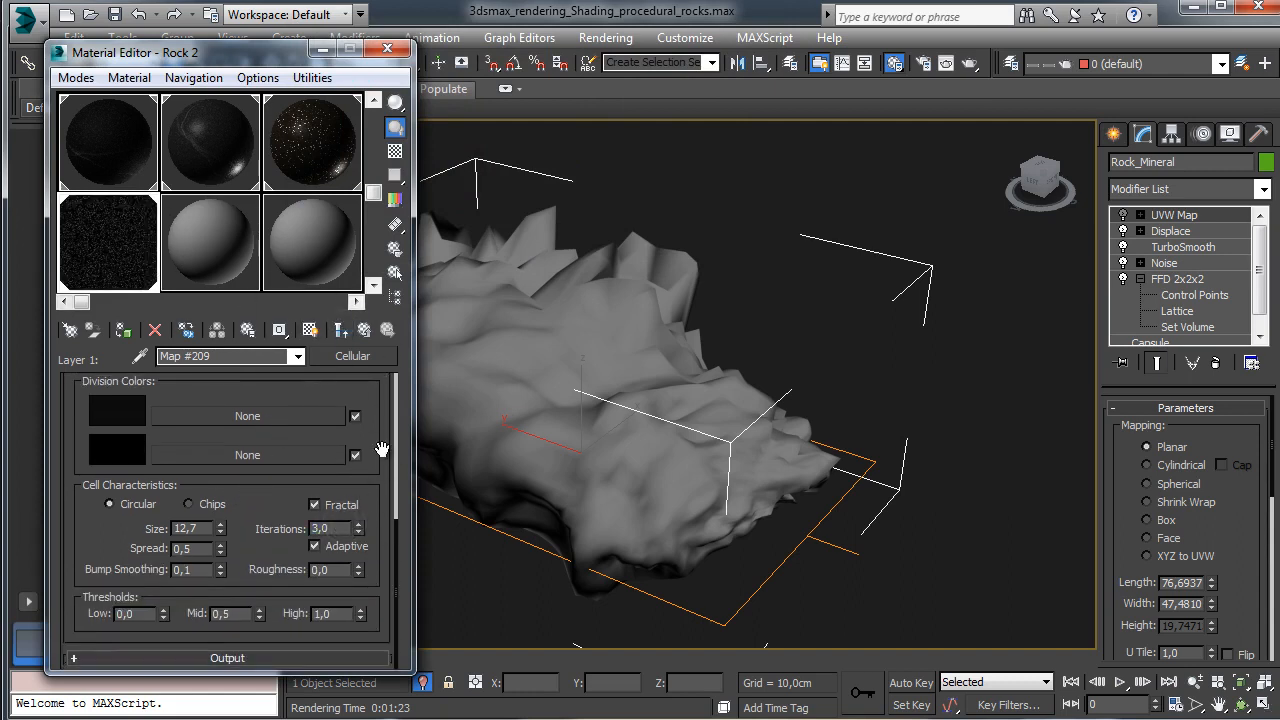
double_click(330, 528)
text(1,5)
key(Return)
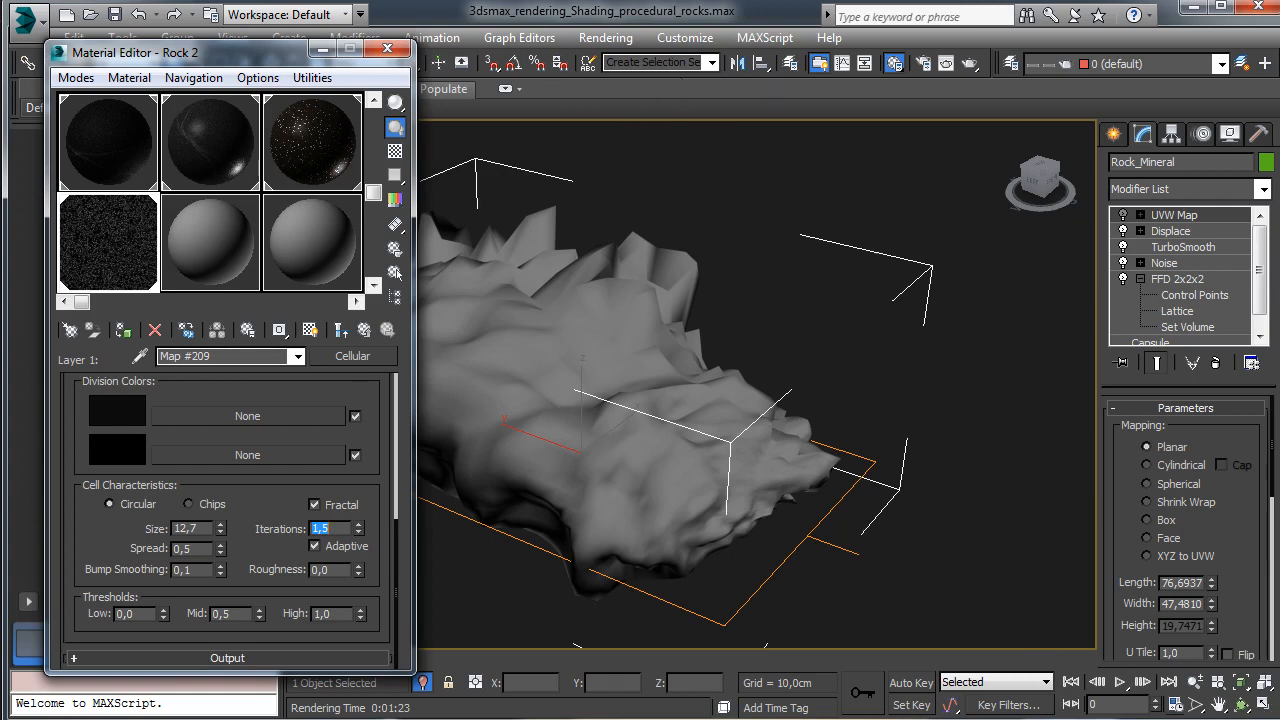
Step: Set the Cellular map's Spread to 0,04 and Size to 1,0, and render the rock region as a test
click(1125, 523)
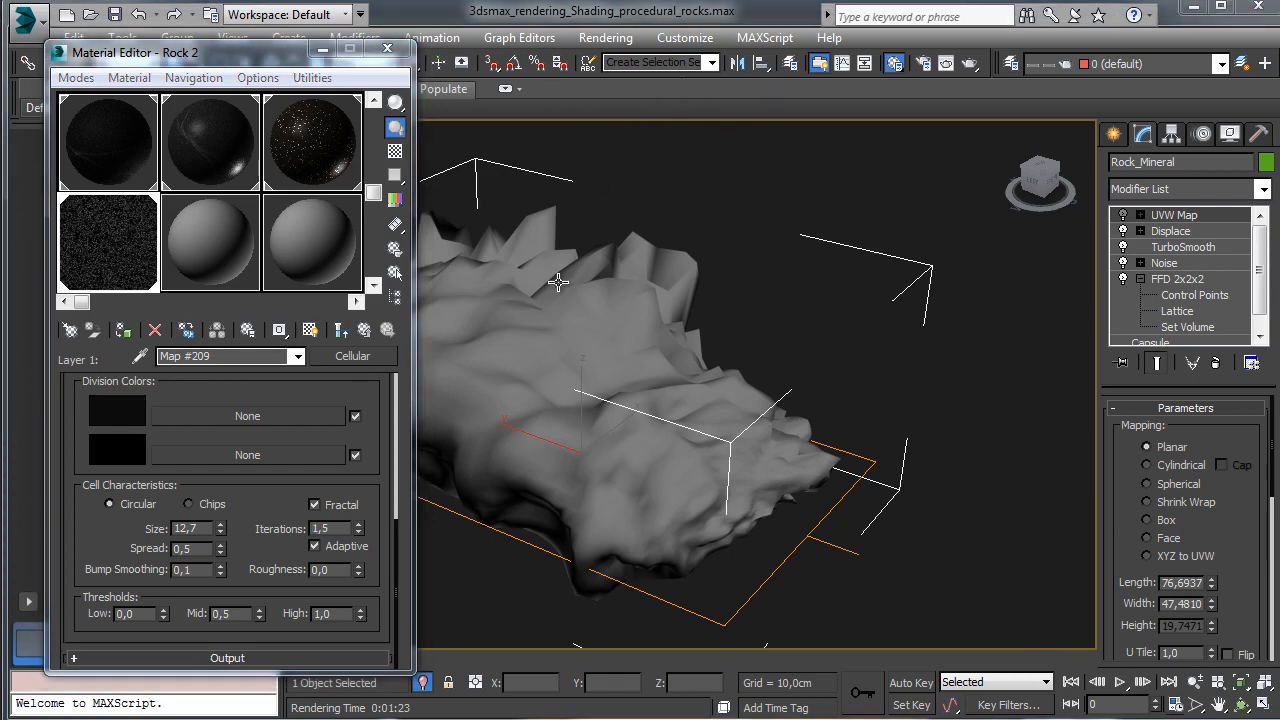
click(196, 548)
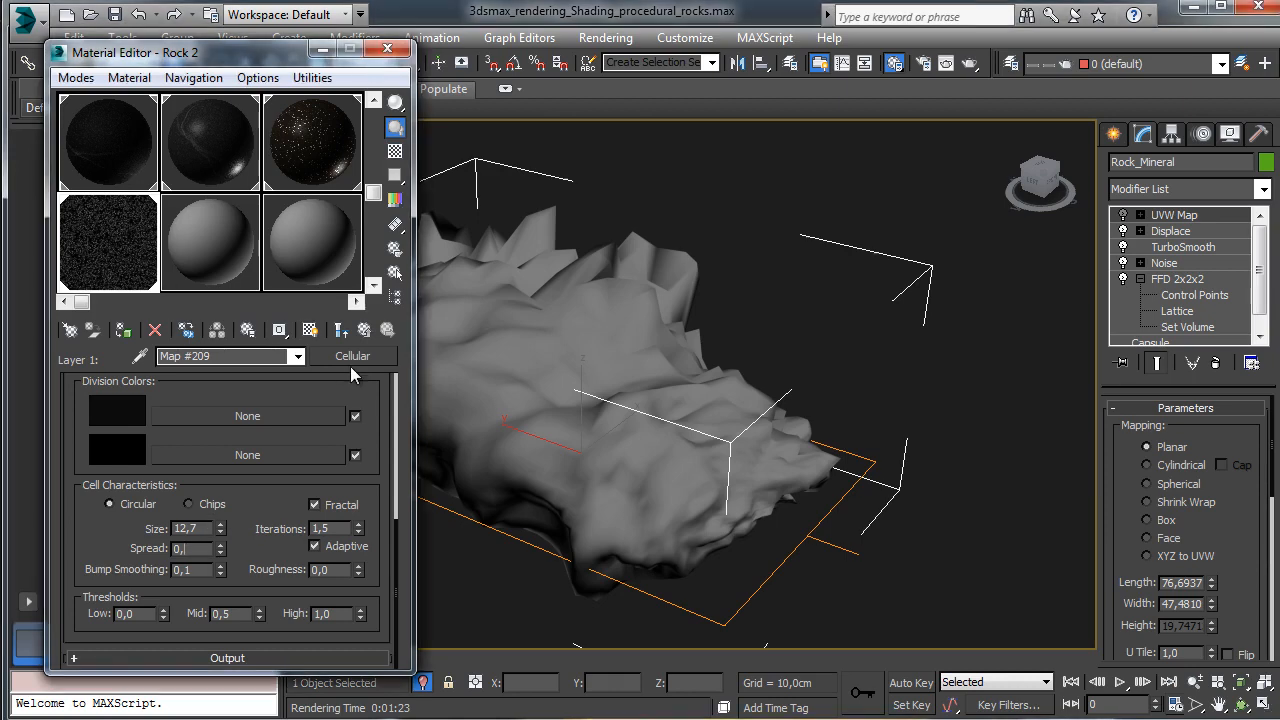
key(Return)
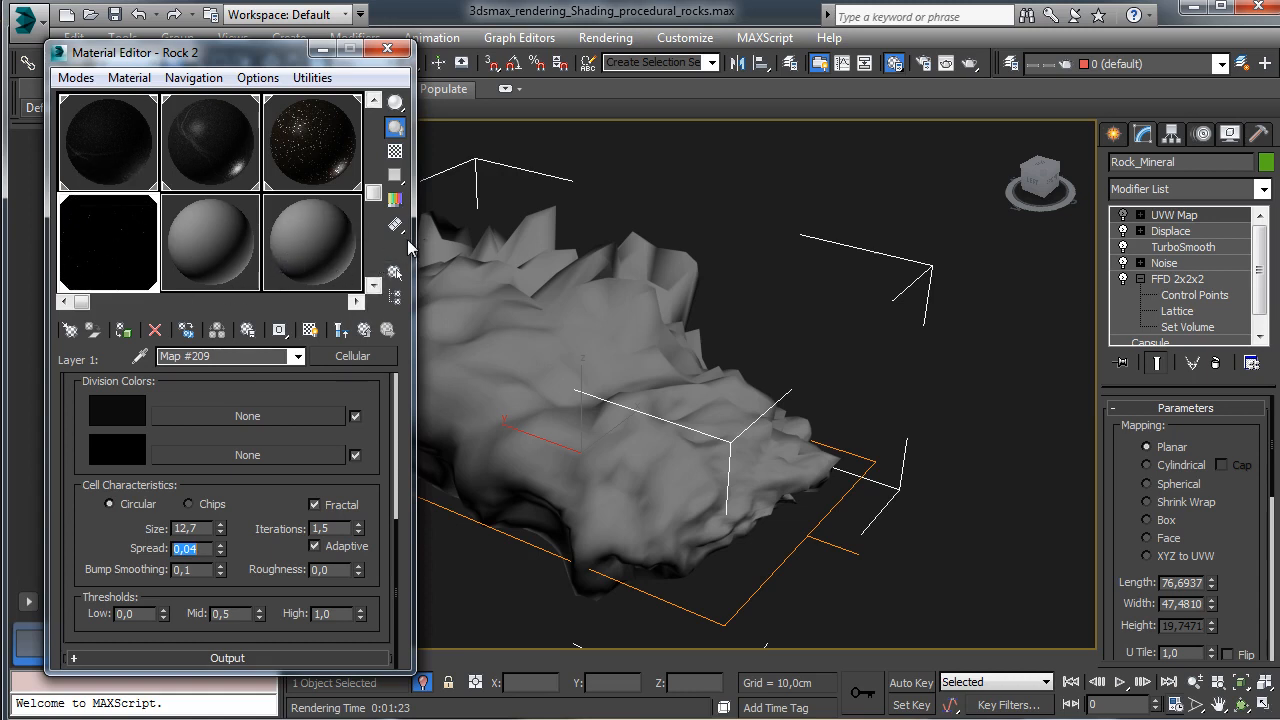
click(186, 528)
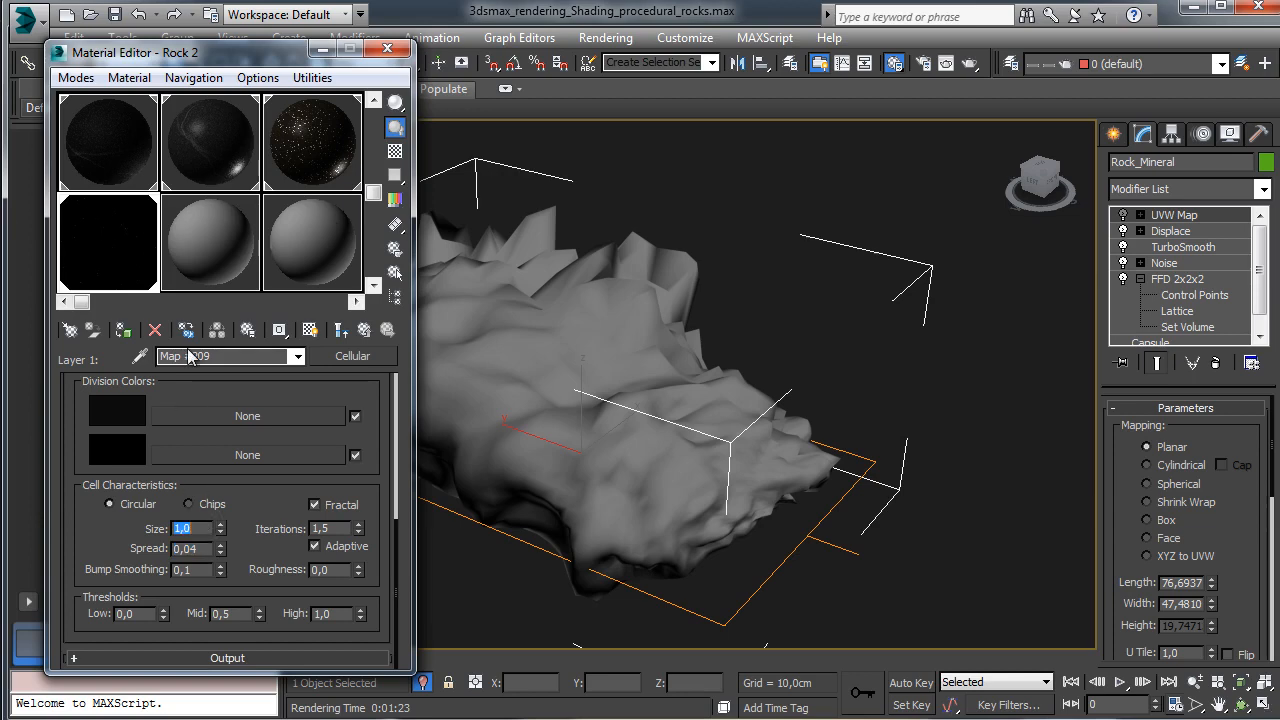
click(966, 64)
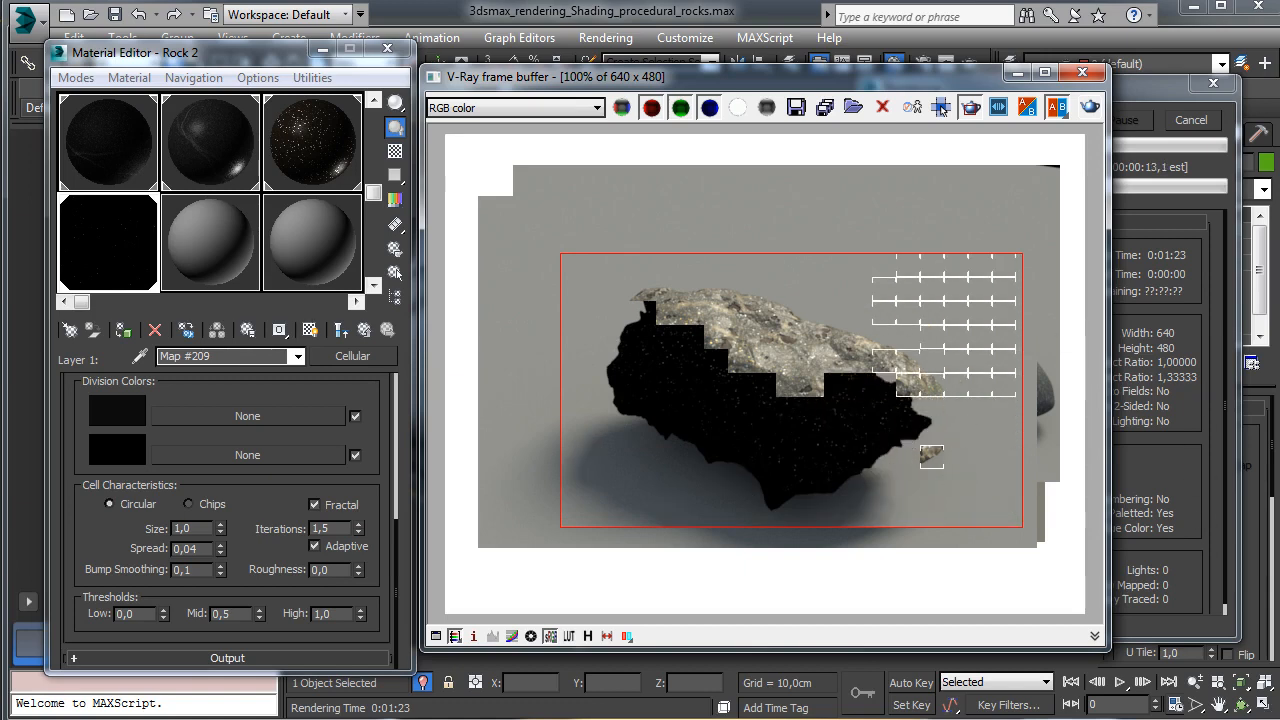
Step: Add a second layer to the diffuse Composite map and assign a Noise map to it
click(363, 330)
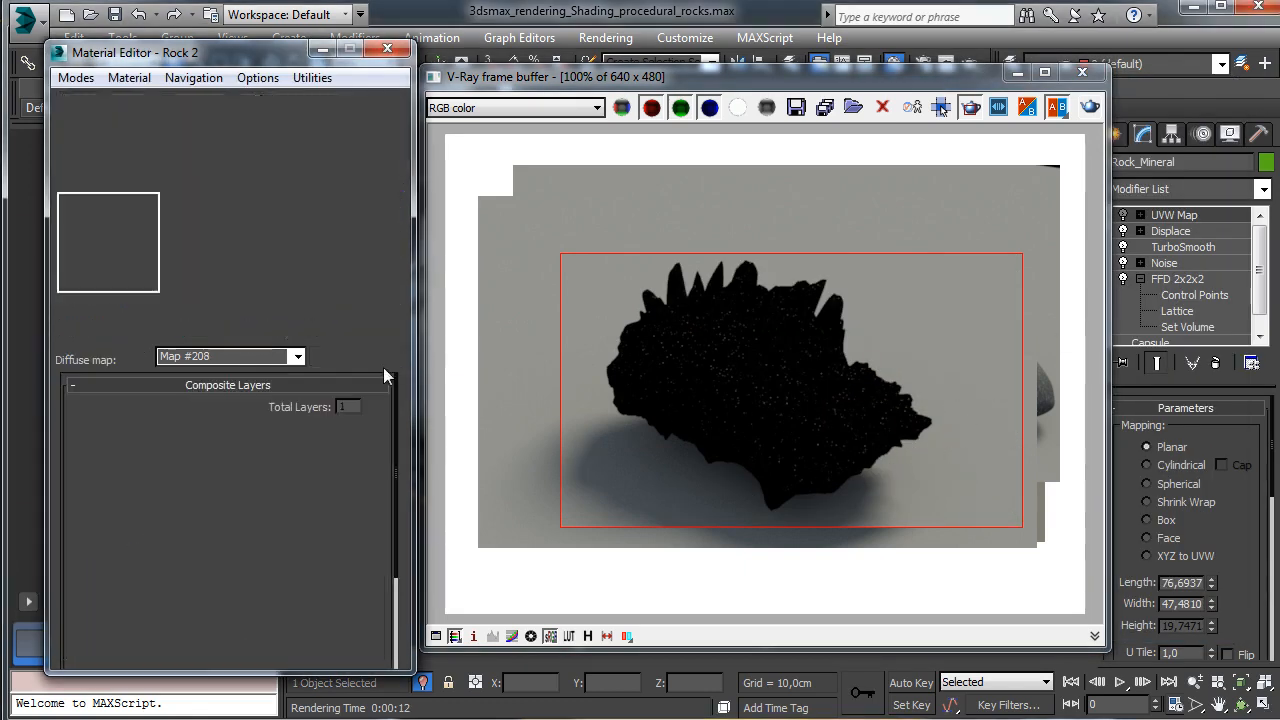
click(375, 406)
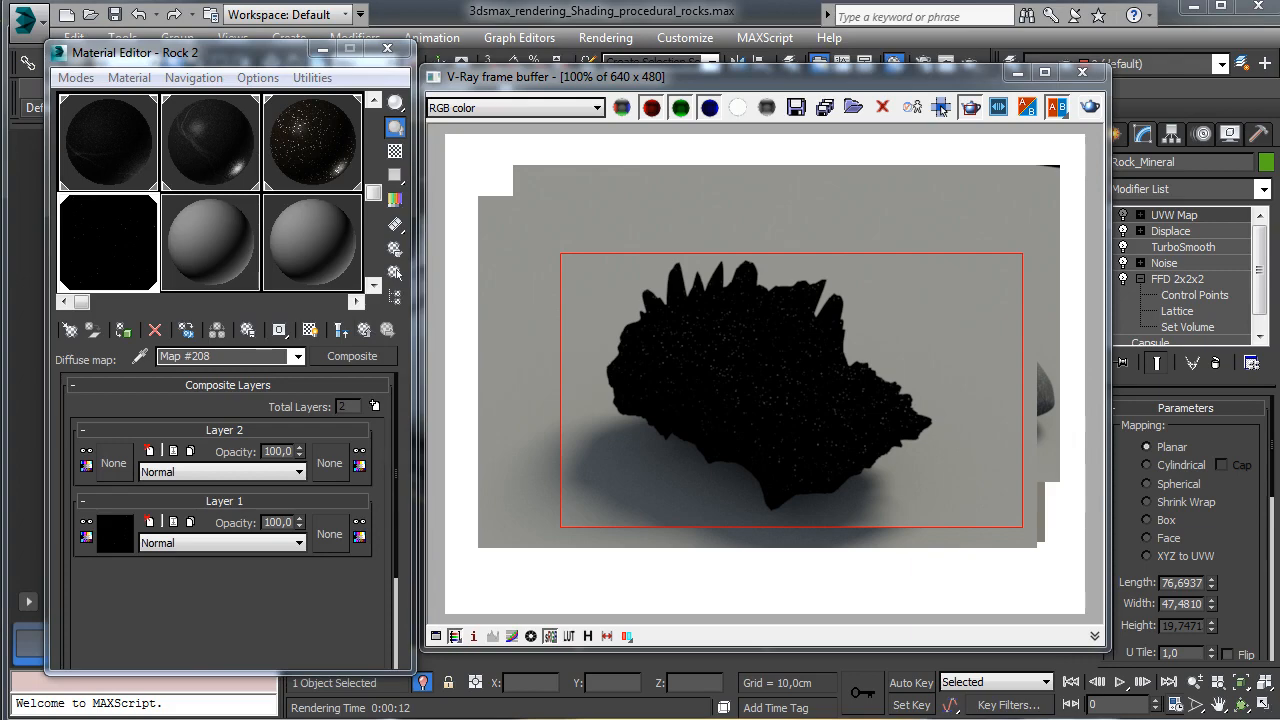
click(113, 463)
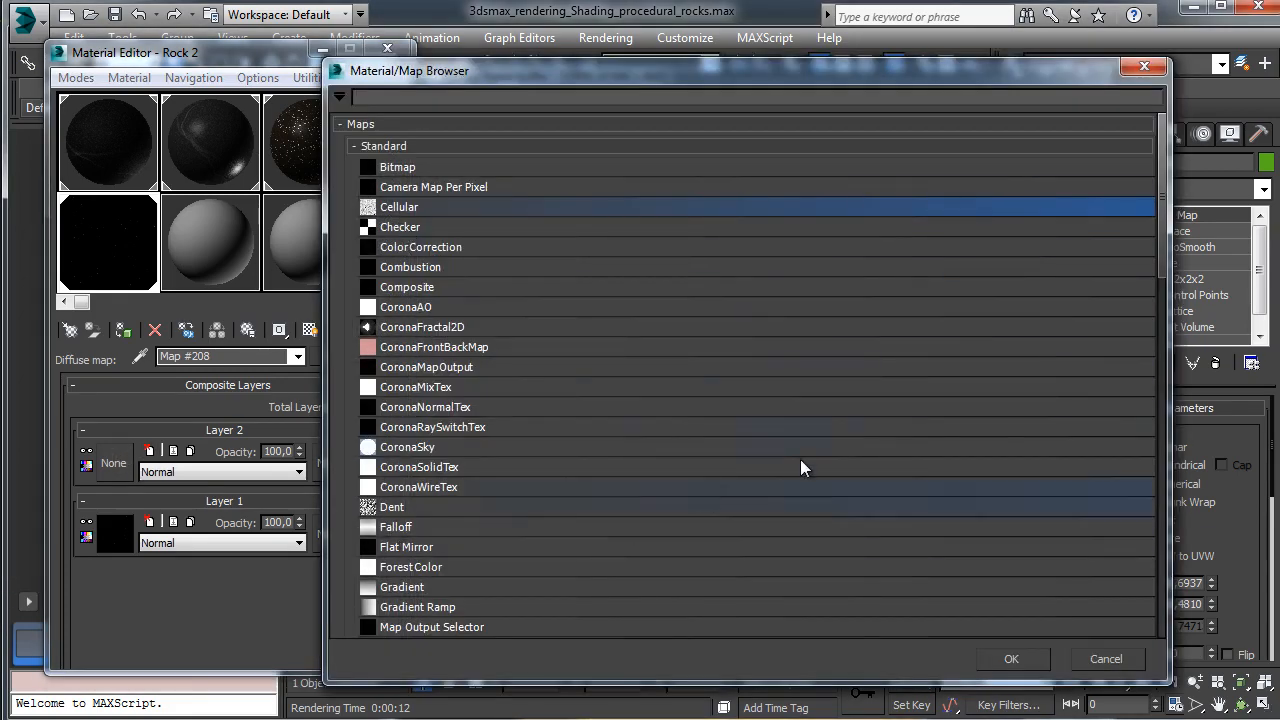
scroll(1161, 242, down, 5)
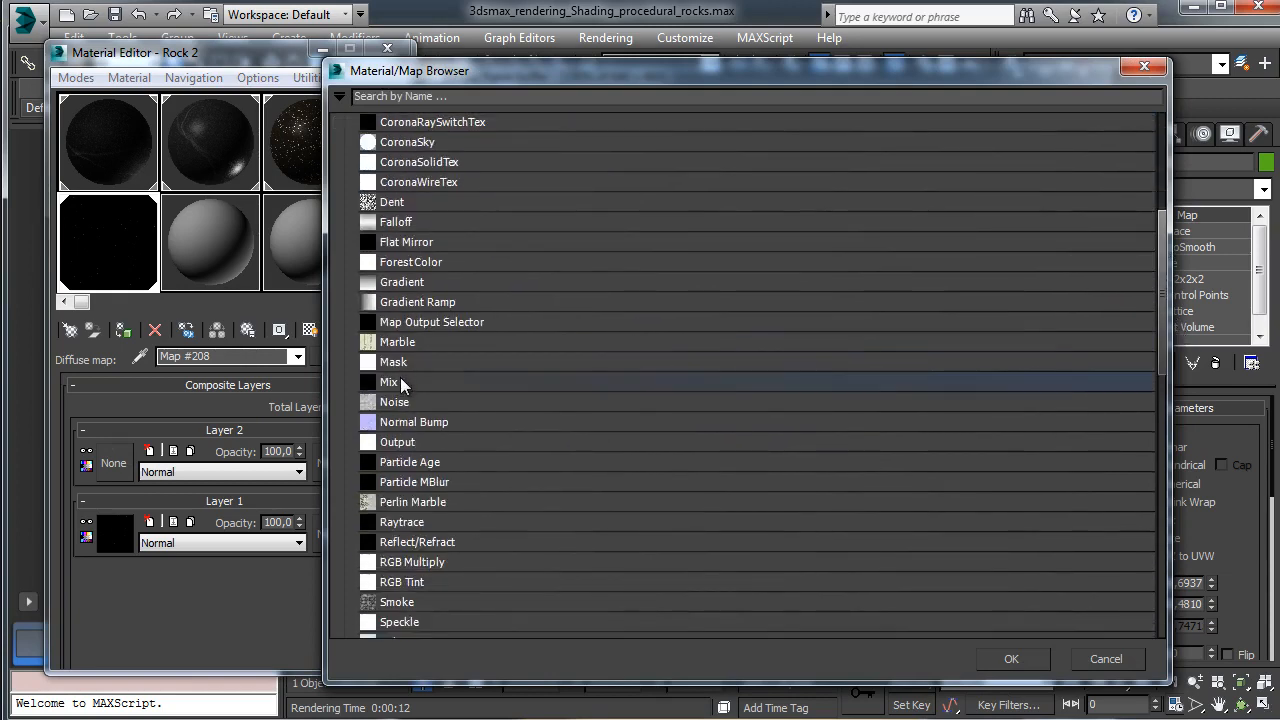
double_click(407, 403)
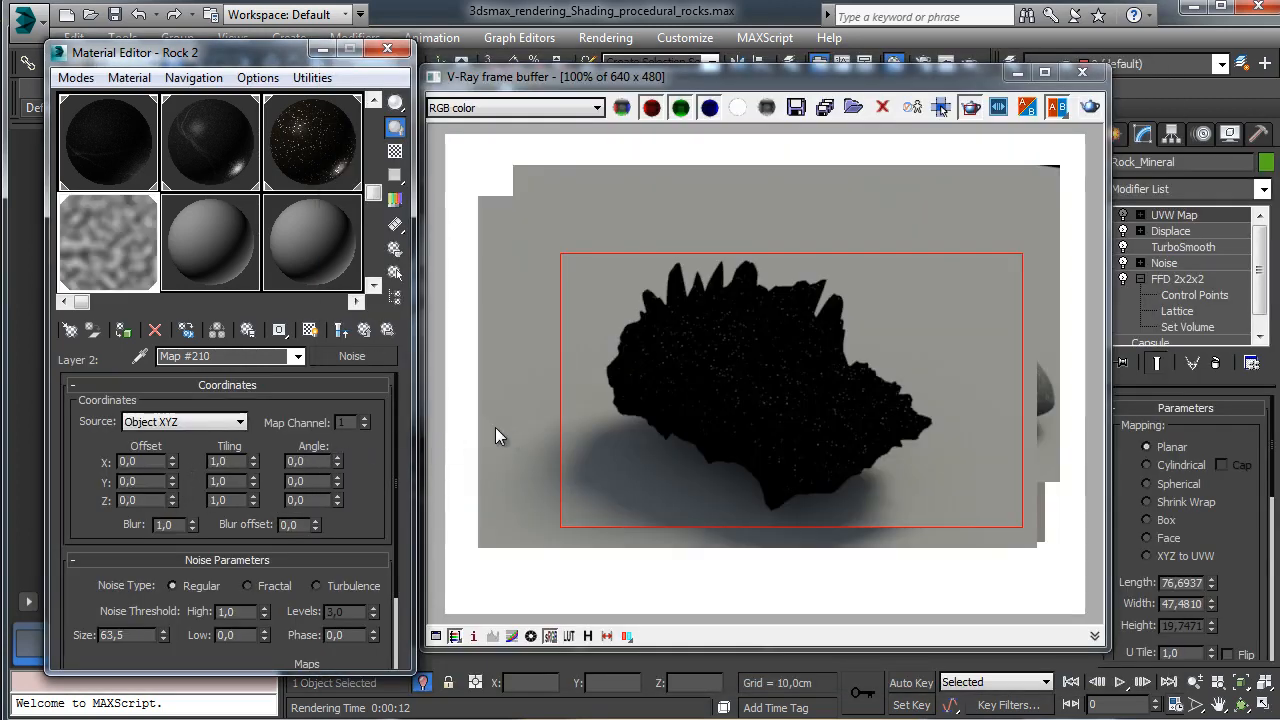
Step: Set the Layer 2 Noise map's type to Turbulence and swap its two colors
scroll(366, 469, down, 3)
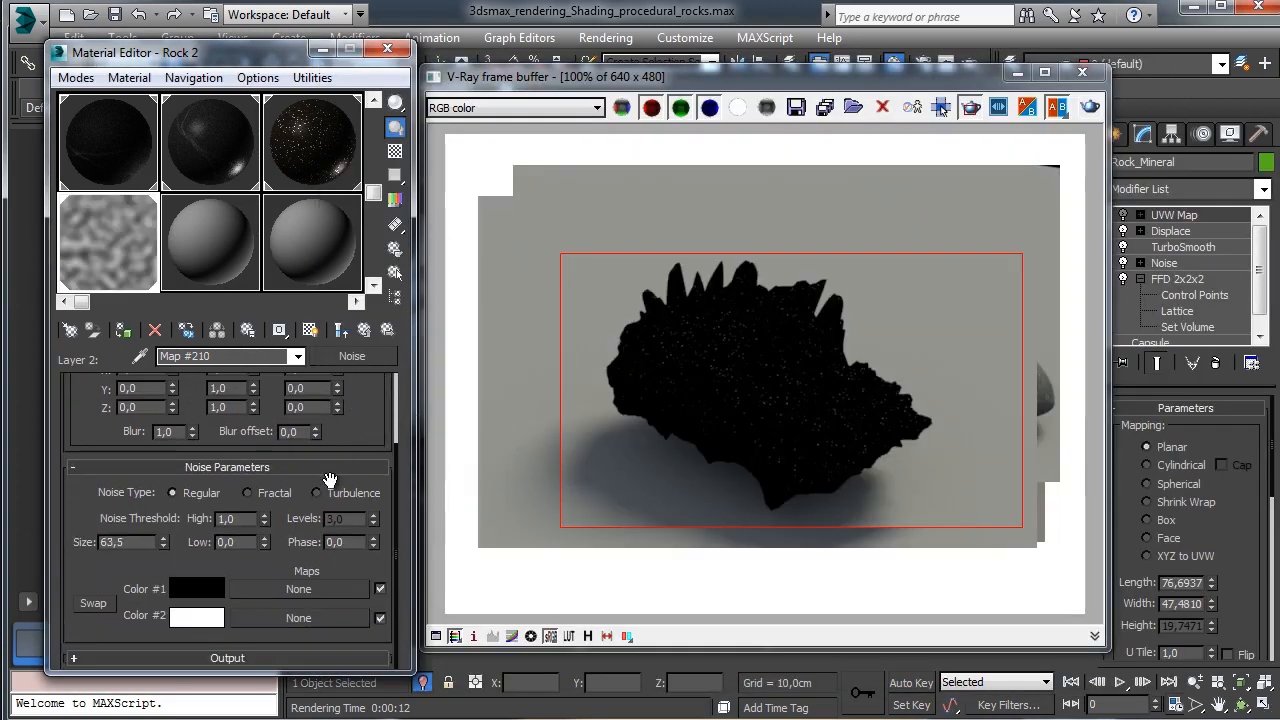
click(318, 493)
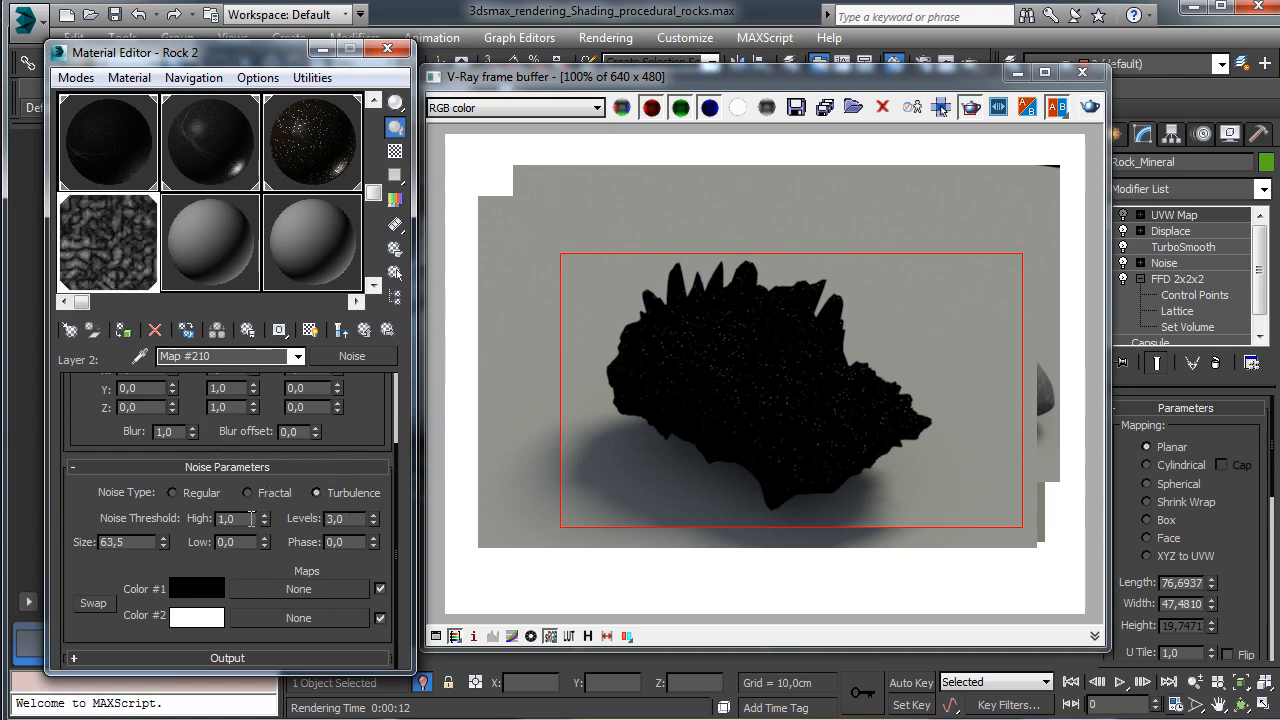
click(104, 604)
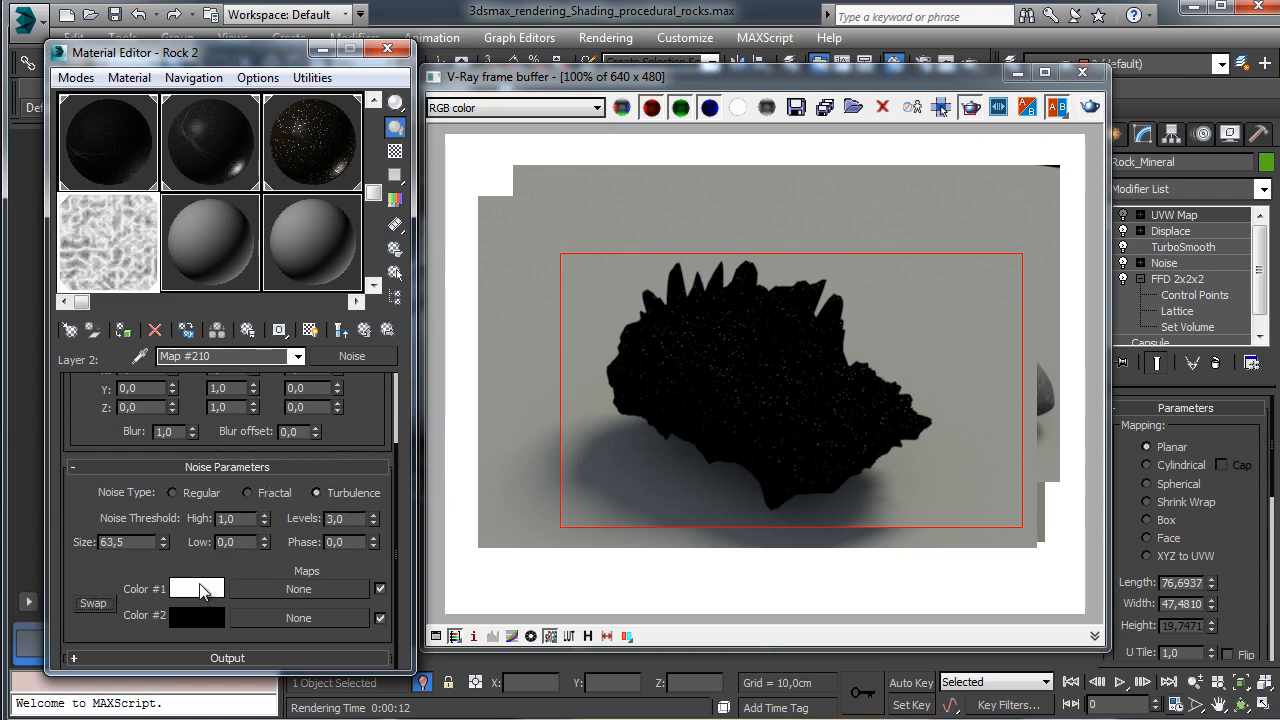
Step: Set the Layer 2 Noise map's threshold High to 0,145 and Low to 0,005, and its Size to 1
double_click(228, 518)
text(0,145)
key(Return)
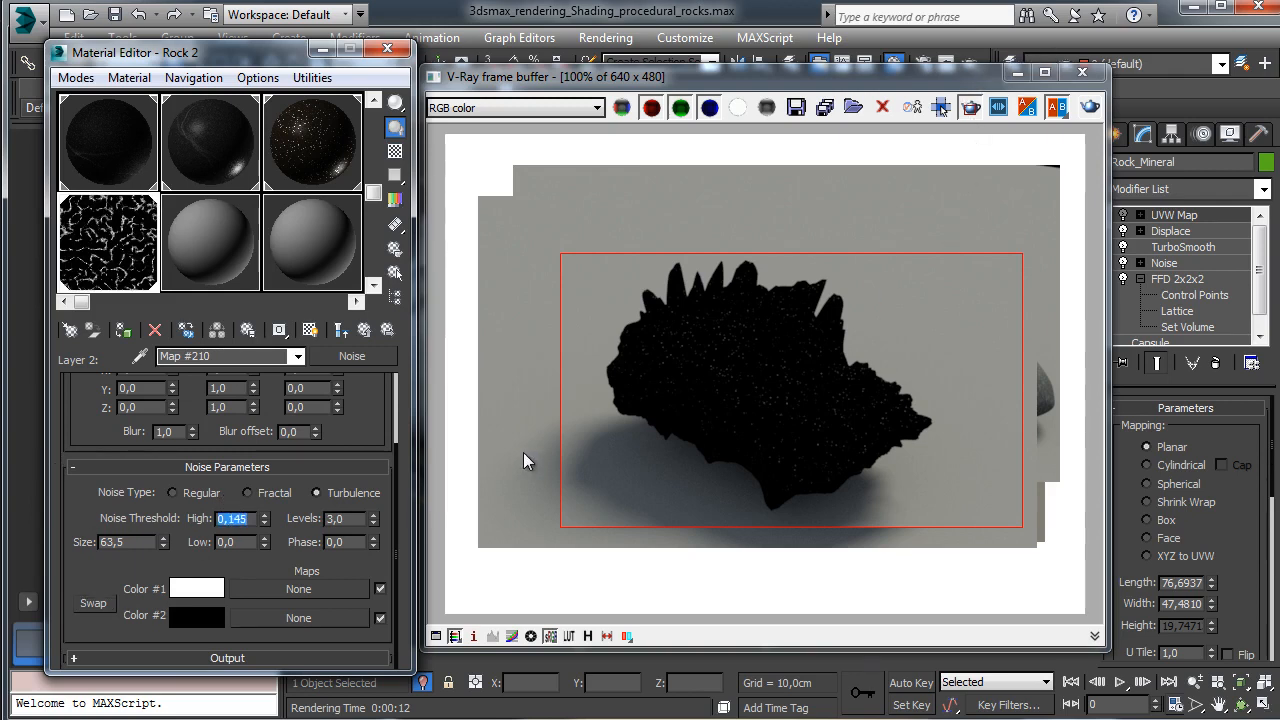
click(259, 541)
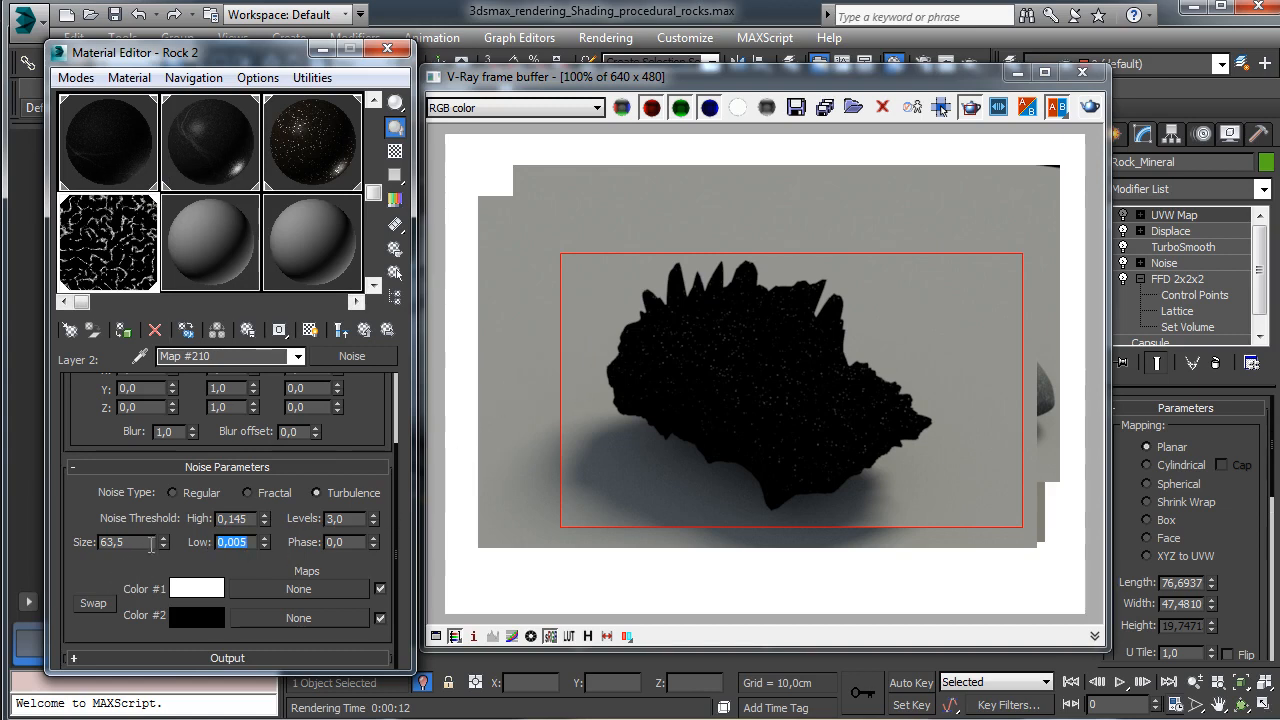
double_click(114, 542)
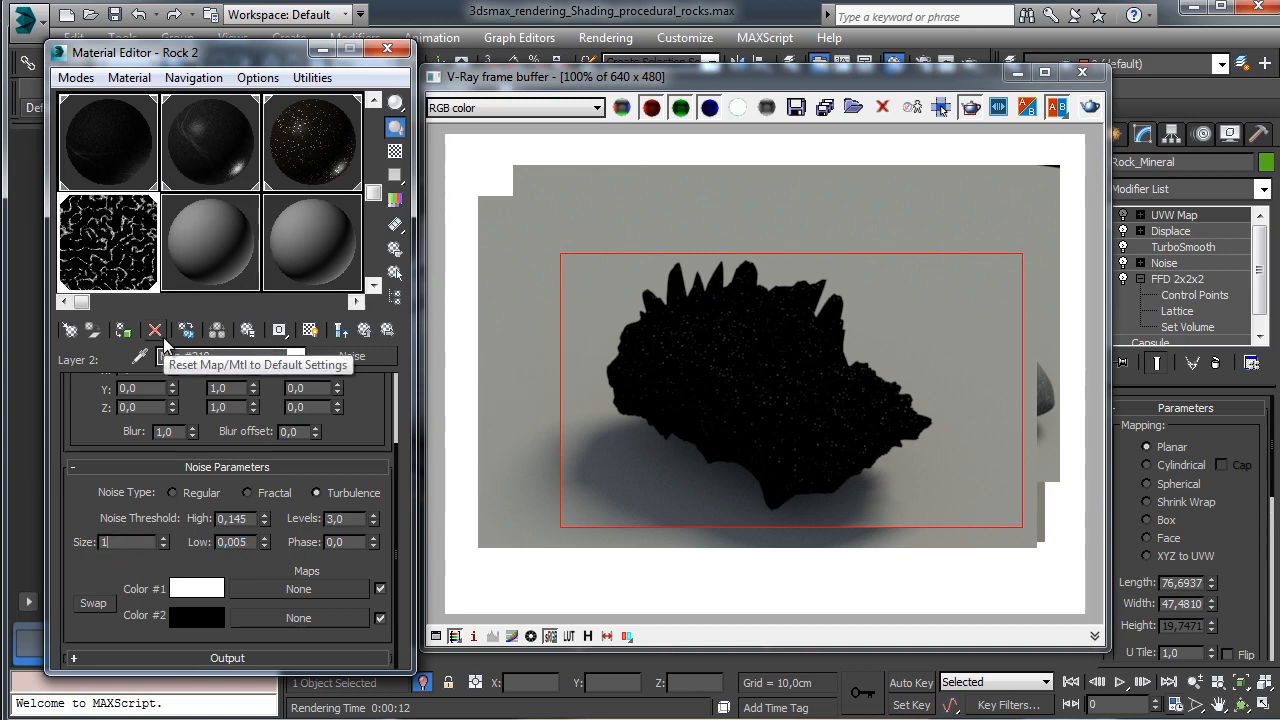
key(Return)
click(341, 330)
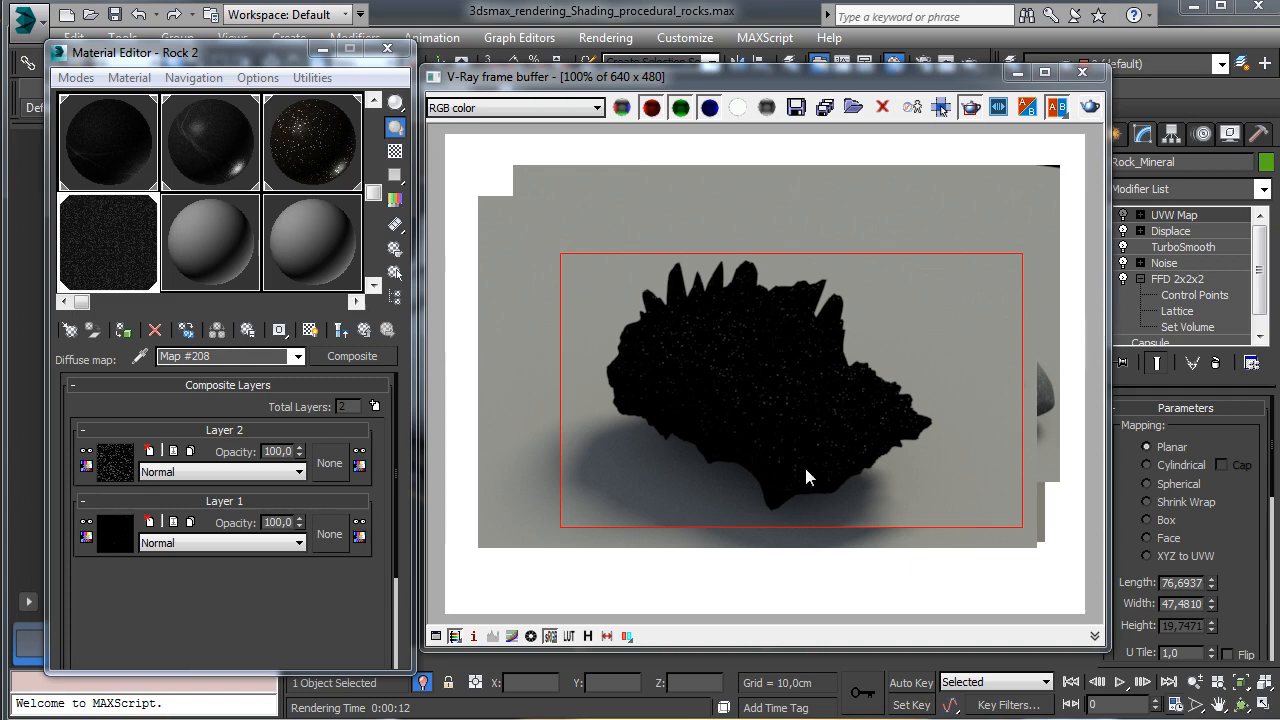
Step: Set Layer 2 of the diffuse Composite map to Average blending with an opacity of 20
click(241, 472)
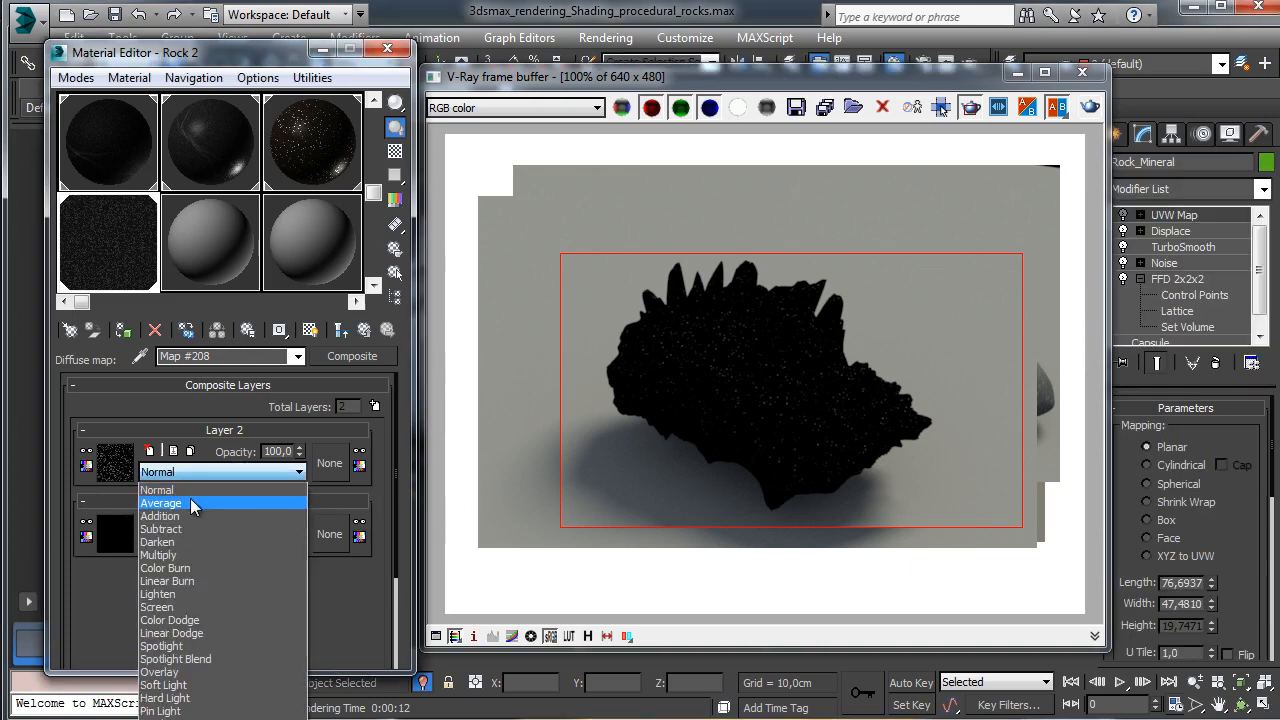
click(160, 507)
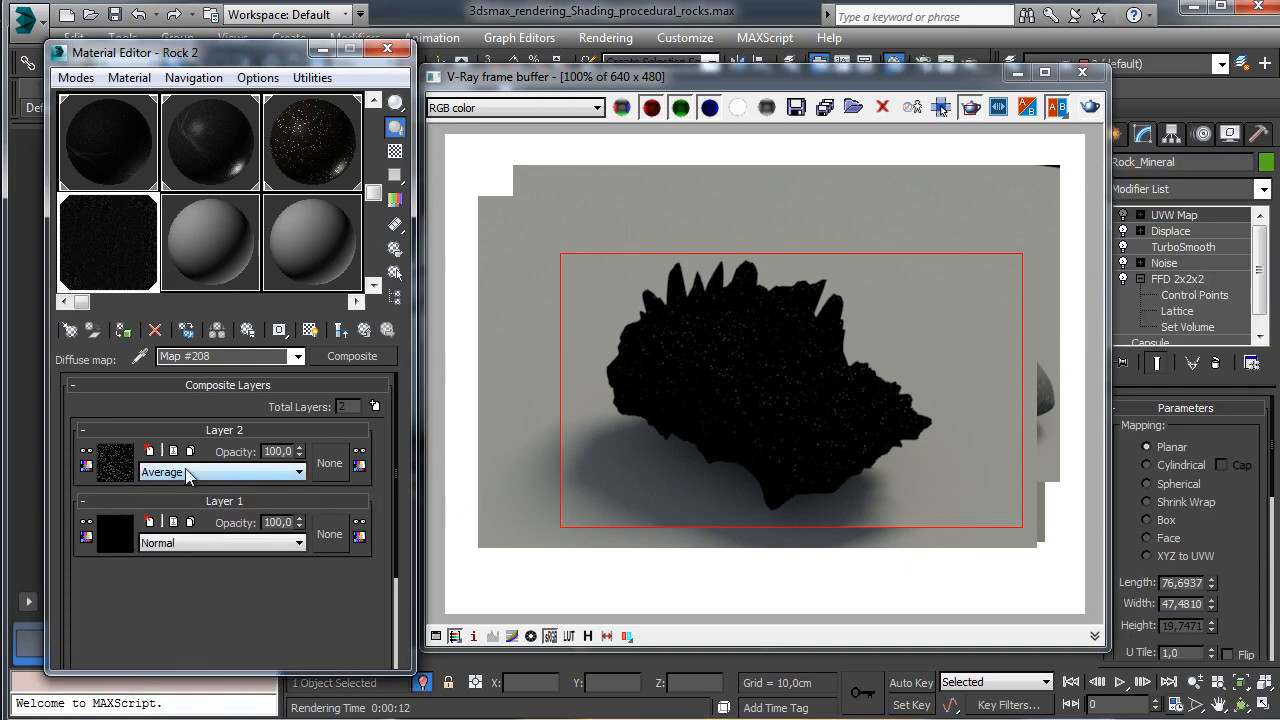
double_click(283, 451)
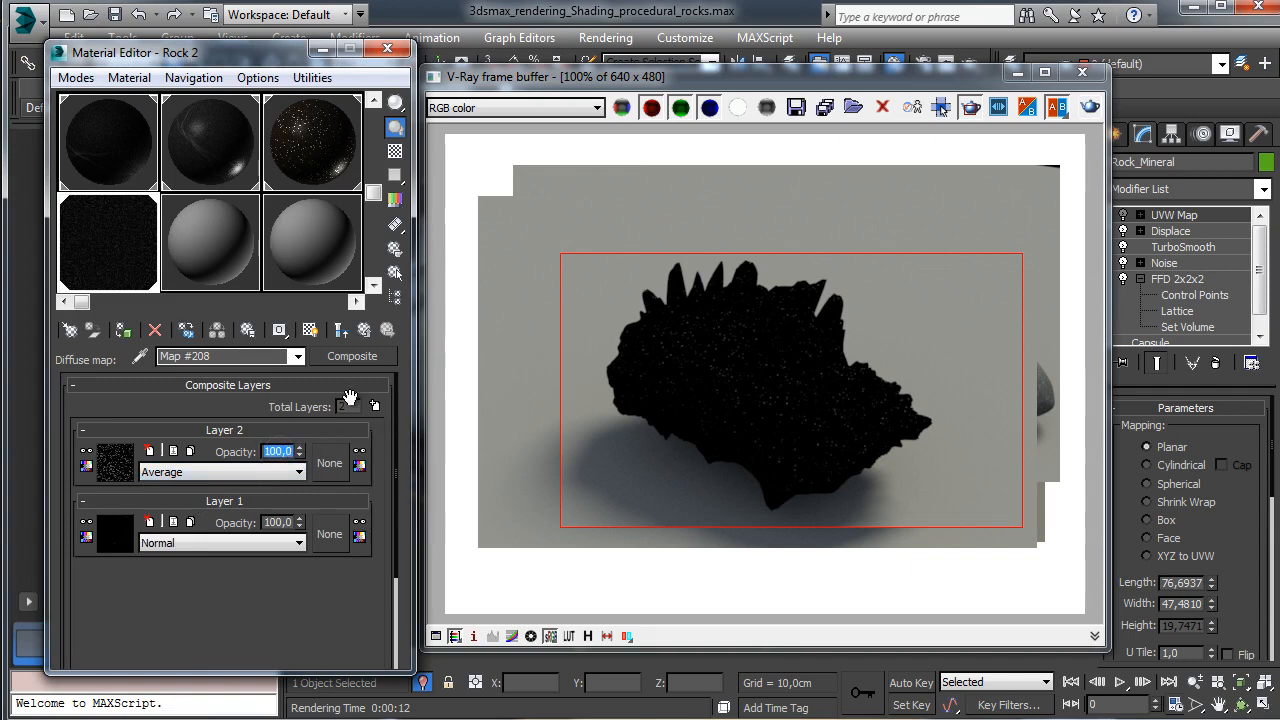
text(20)
key(Return)
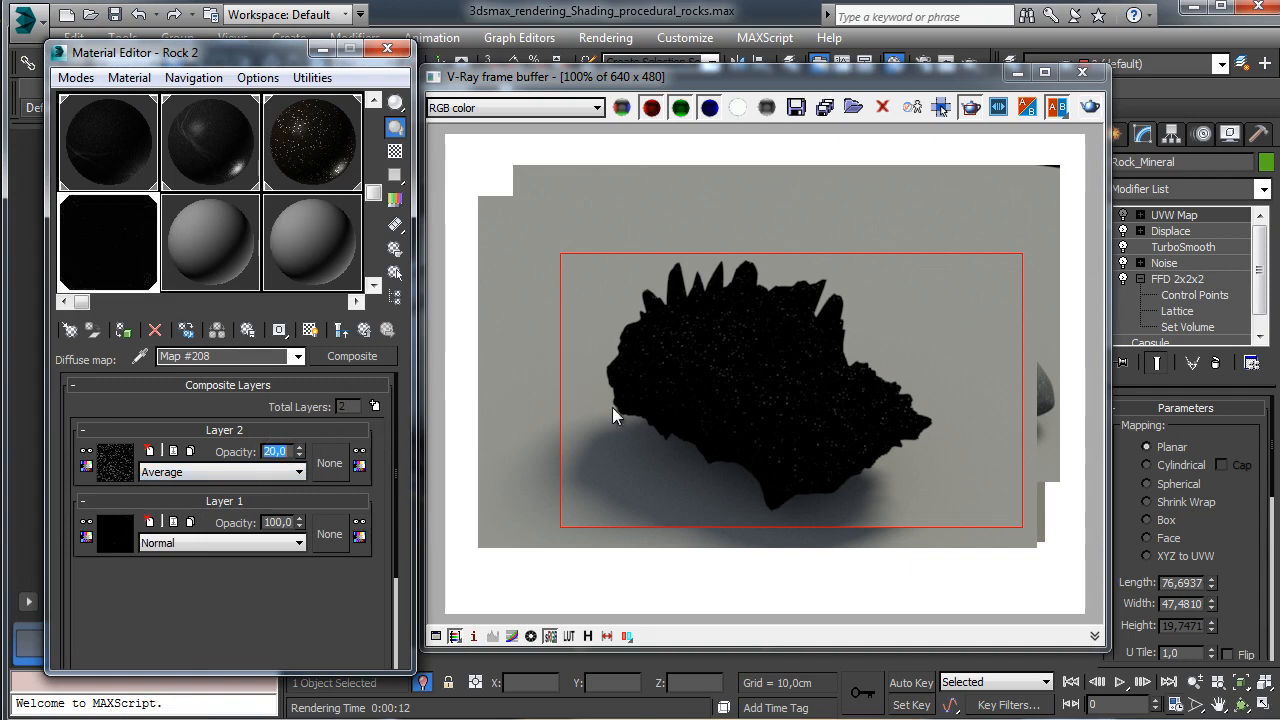
Step: Fit the render region tightly around the rock and run a short test render of it
drag(607, 263, 958, 526)
click(1090, 107)
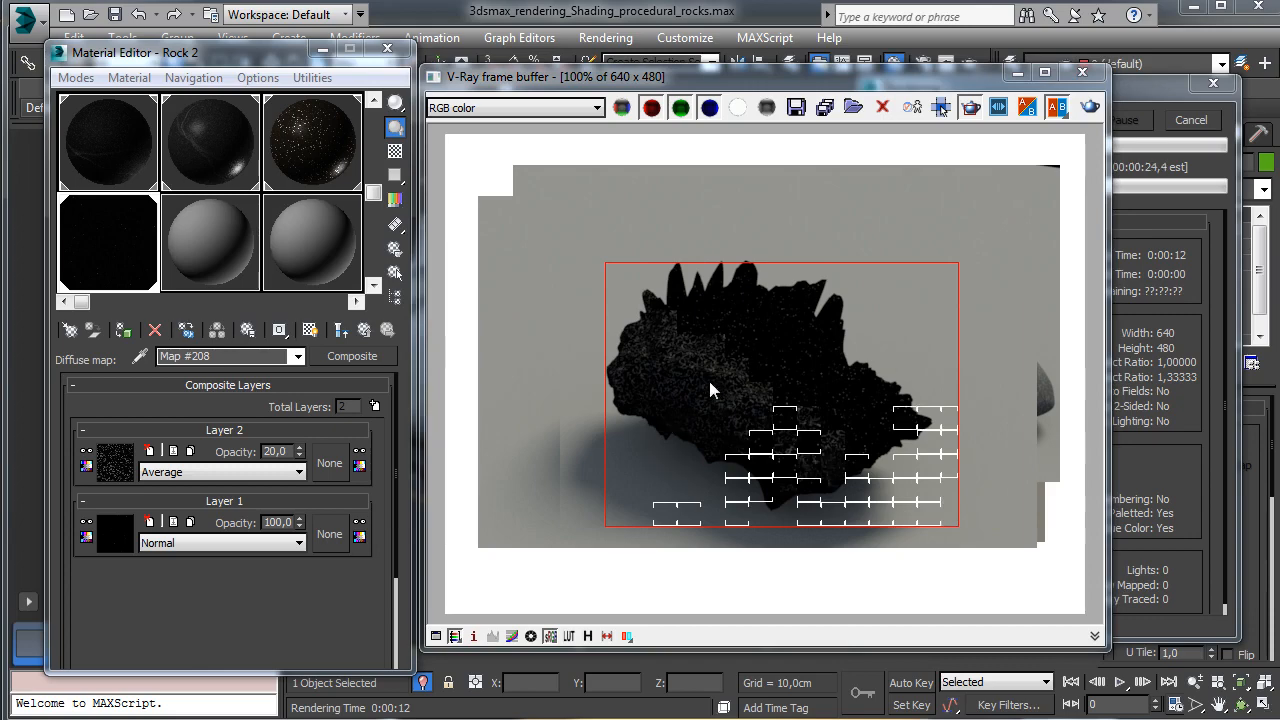
click(1195, 121)
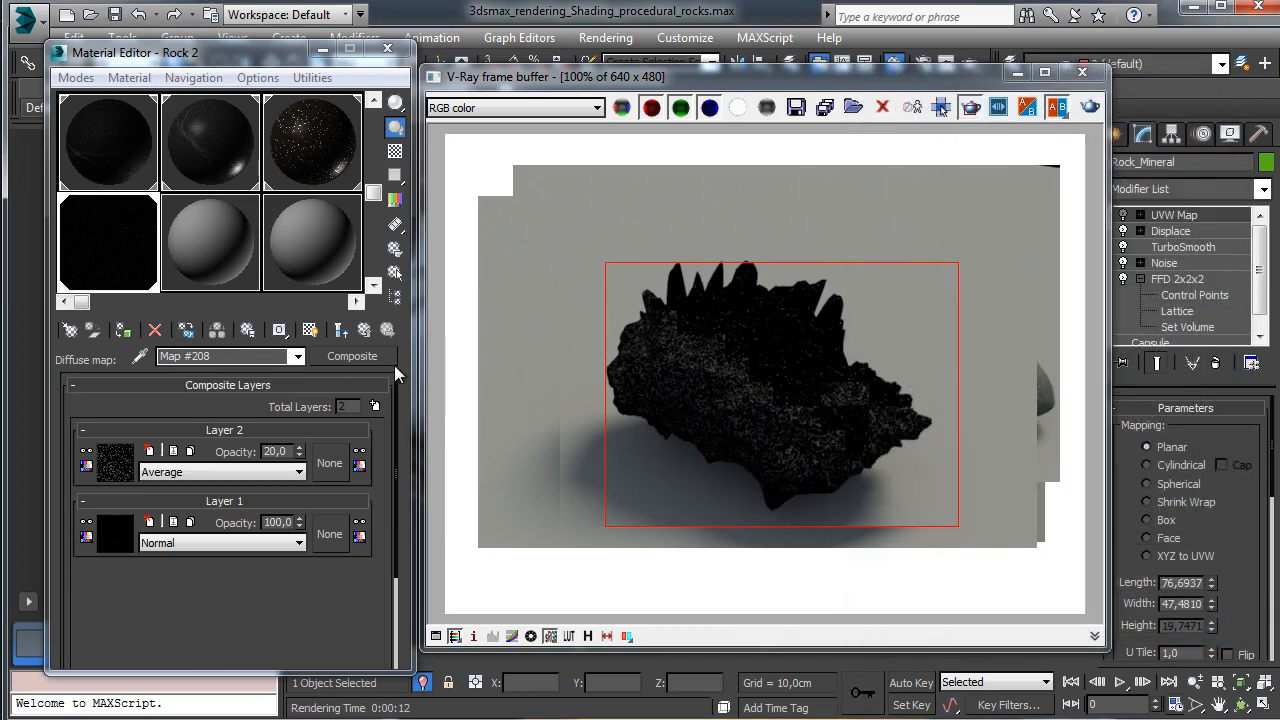
Step: Set the first division color of the Layer 1 Cellular map to a dark grey with value 22
click(365, 331)
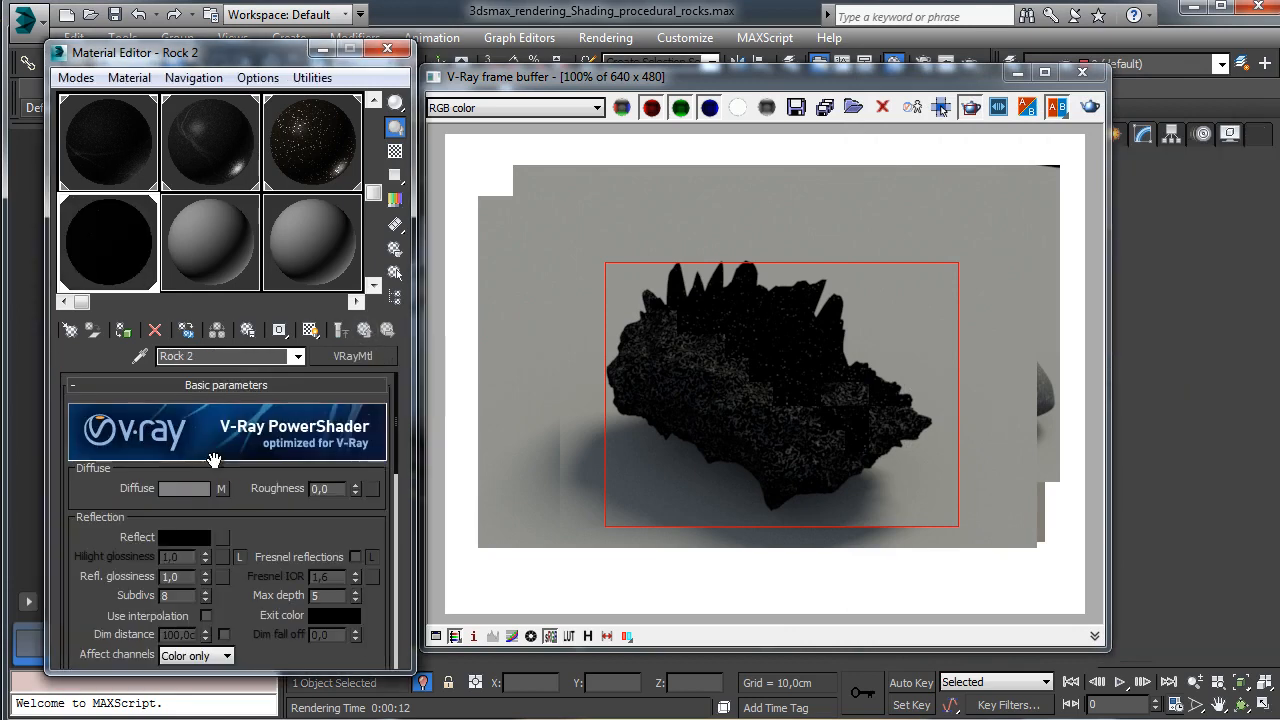
click(221, 488)
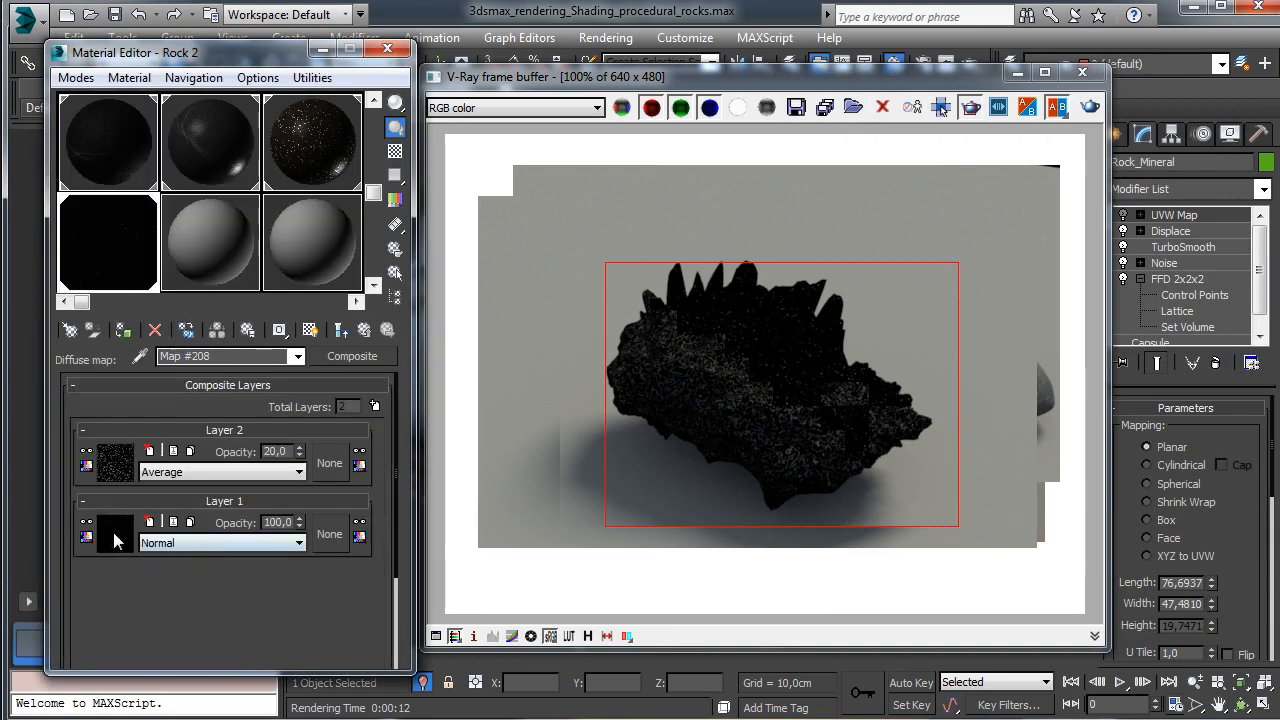
click(116, 538)
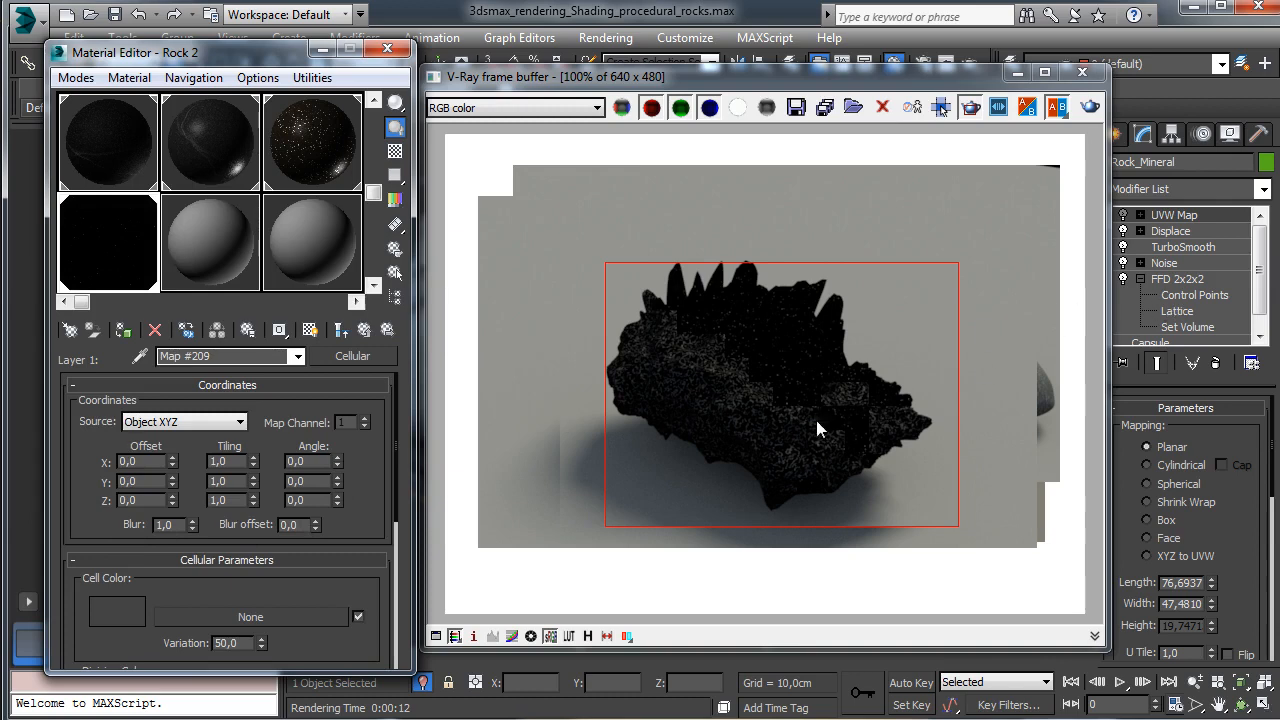
scroll(176, 485, down, 3)
click(135, 596)
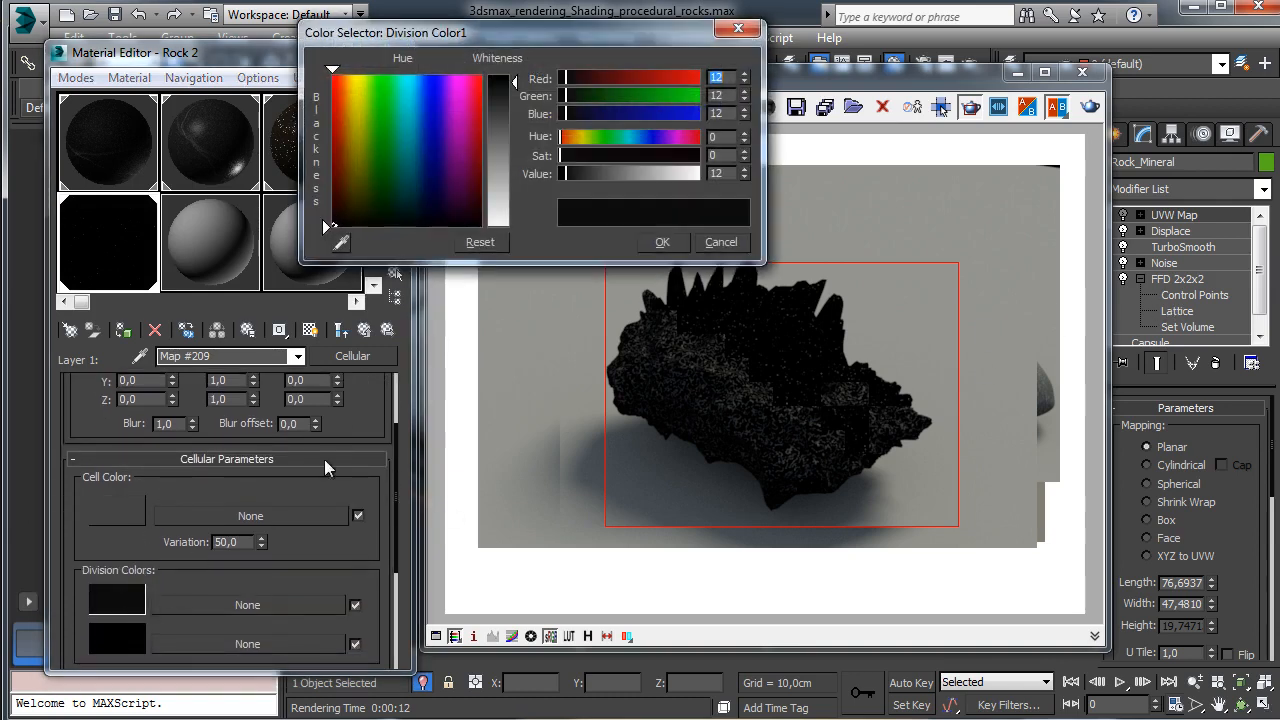
click(570, 174)
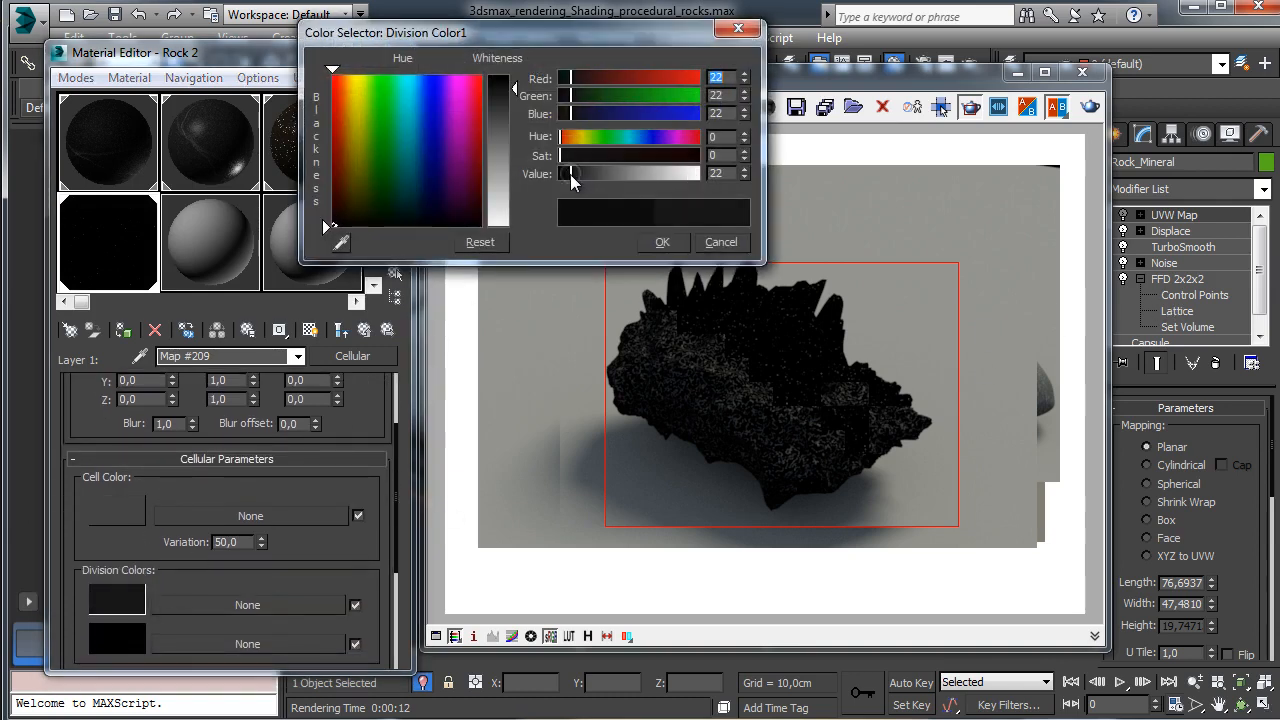
click(662, 242)
Step: Brighten the Layer 1 Cellular map's cell color to a lighter grey and test-render the rock region
click(125, 510)
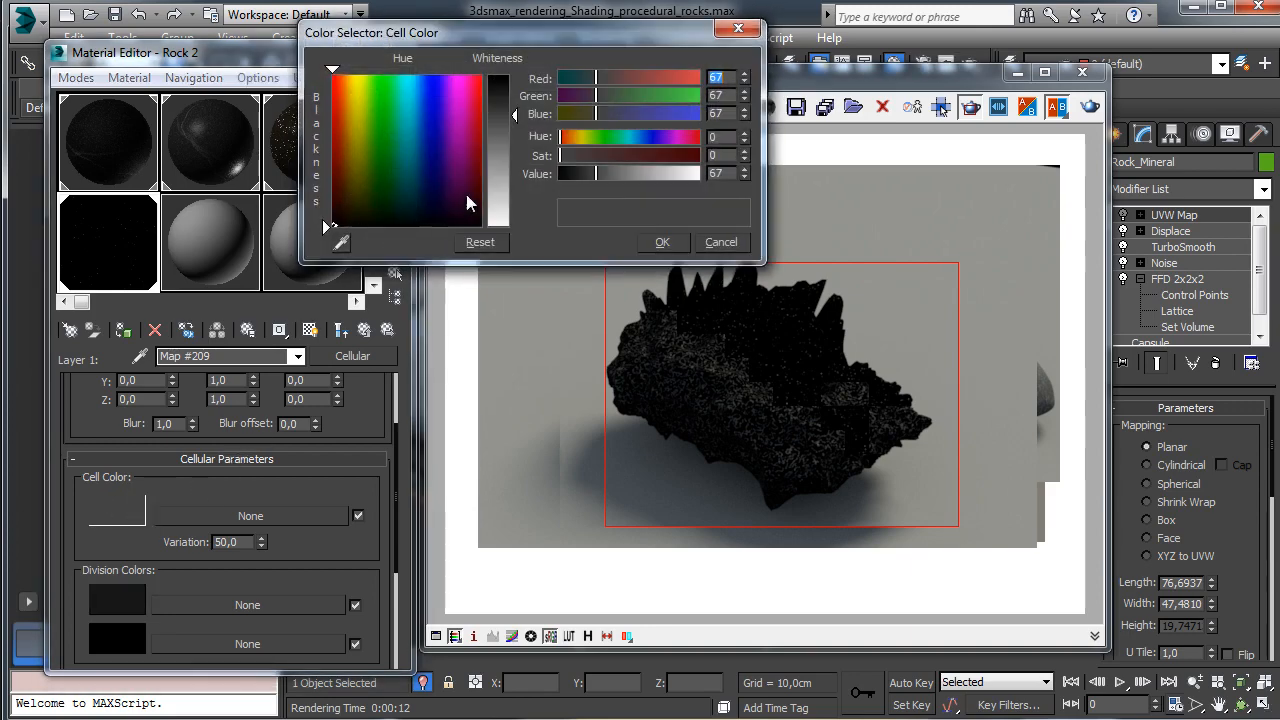
click(607, 173)
click(672, 241)
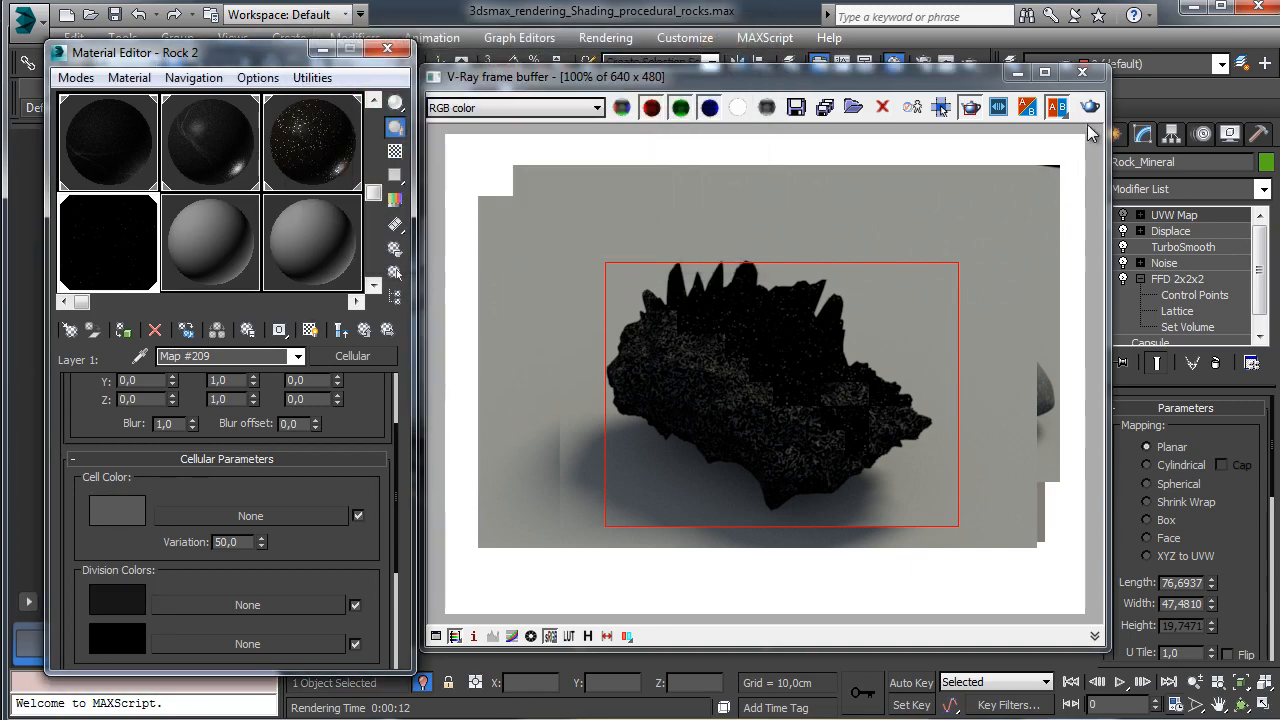
click(1089, 112)
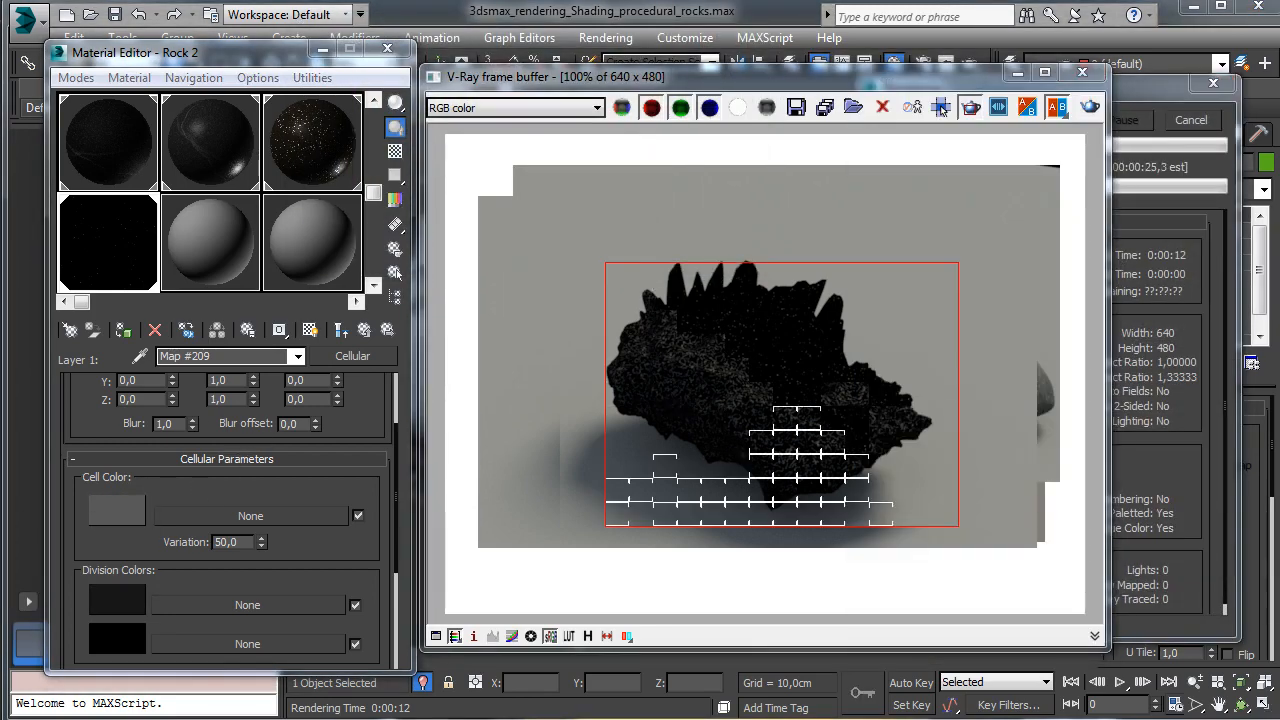
Step: Add a third layer to the diffuse Composite map and assign a Falloff map to it
click(364, 330)
click(377, 406)
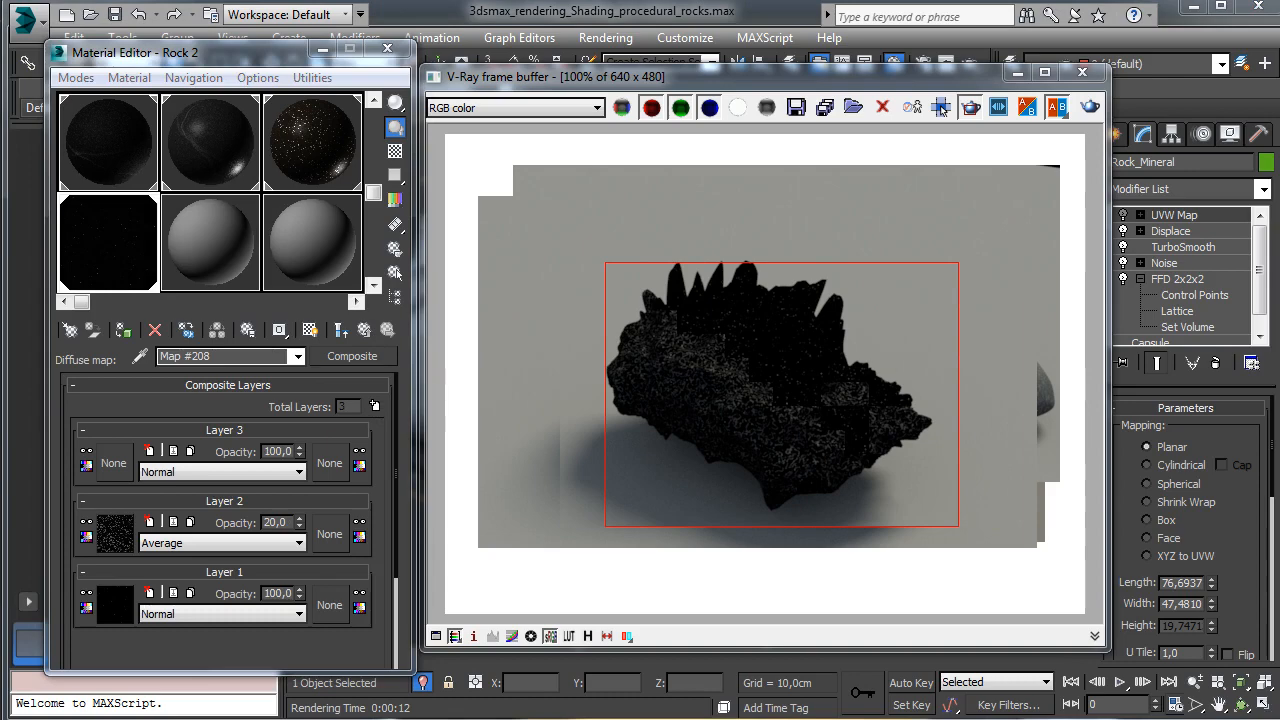
click(113, 463)
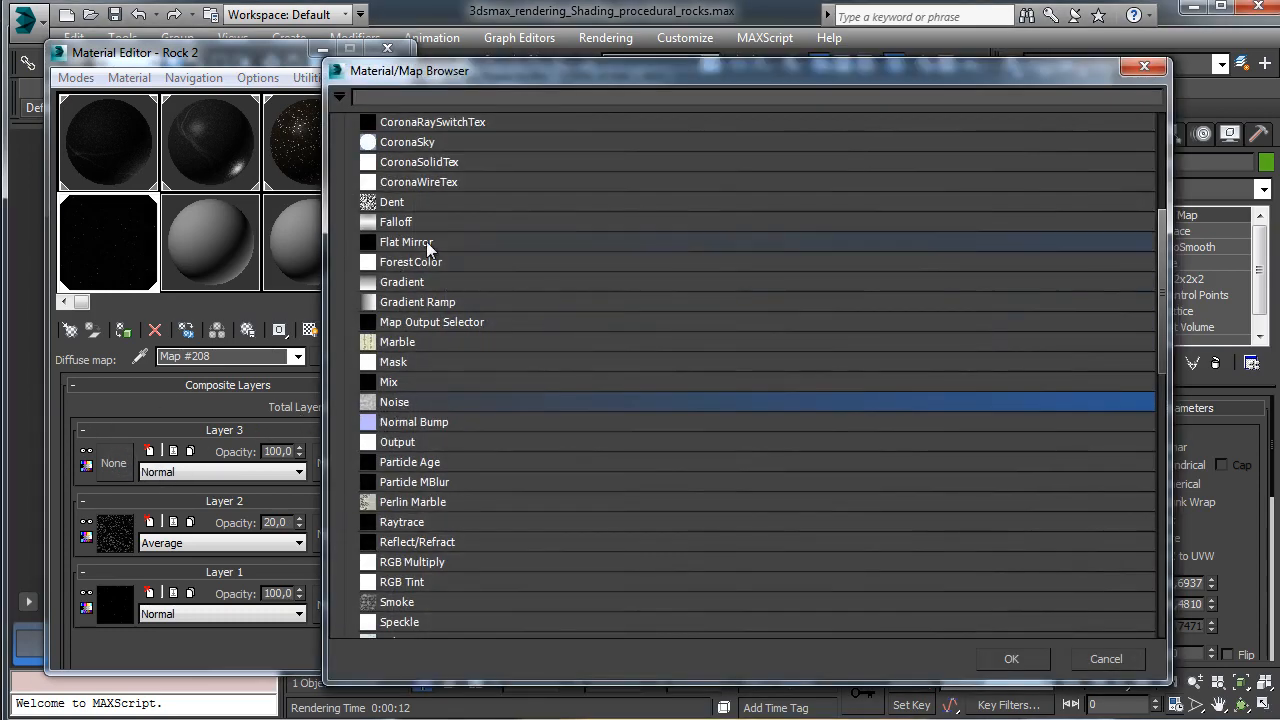
click(408, 223)
click(1030, 664)
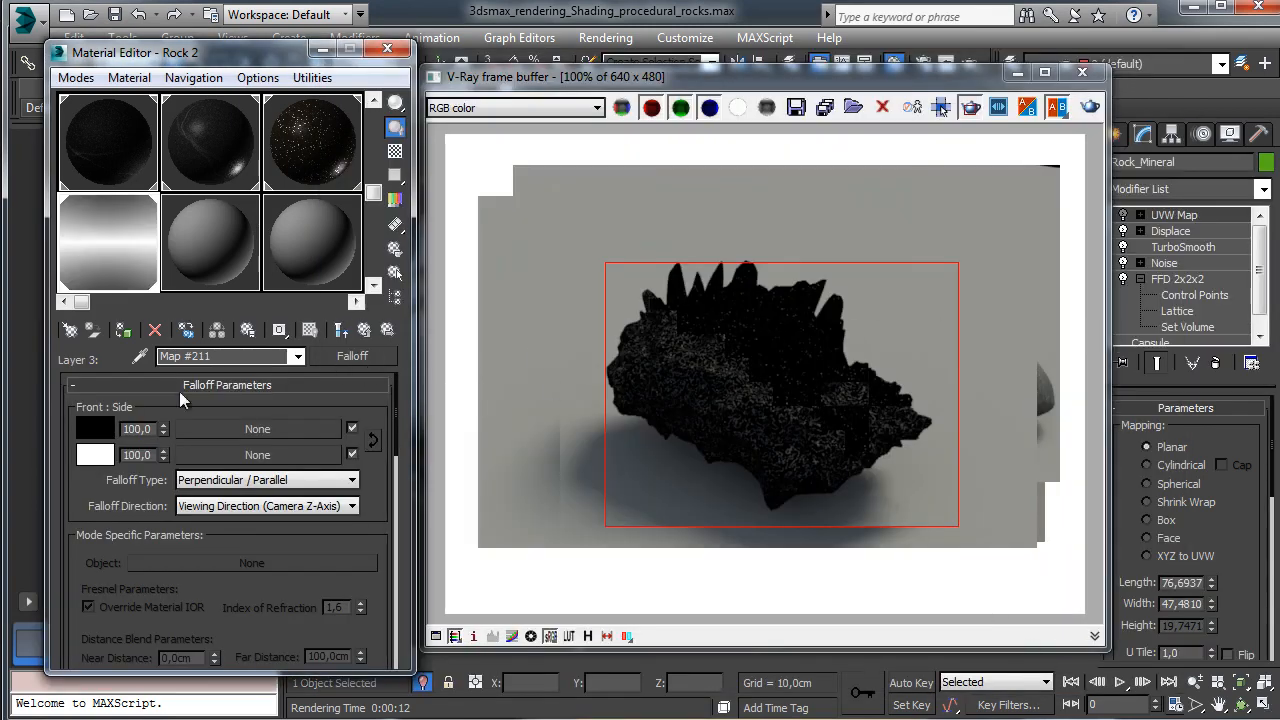
Step: Set the Falloff map's side color to a mid grey with value 143
click(95, 455)
drag(500, 161, 507, 157)
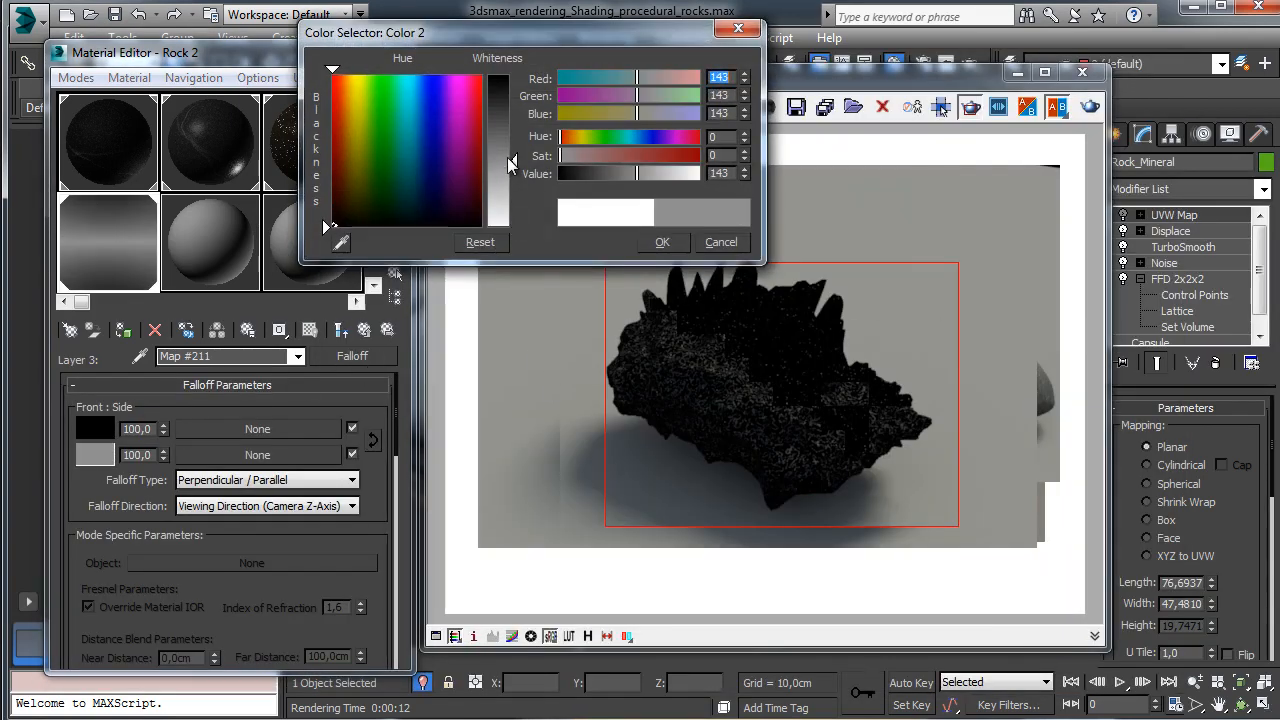
click(662, 242)
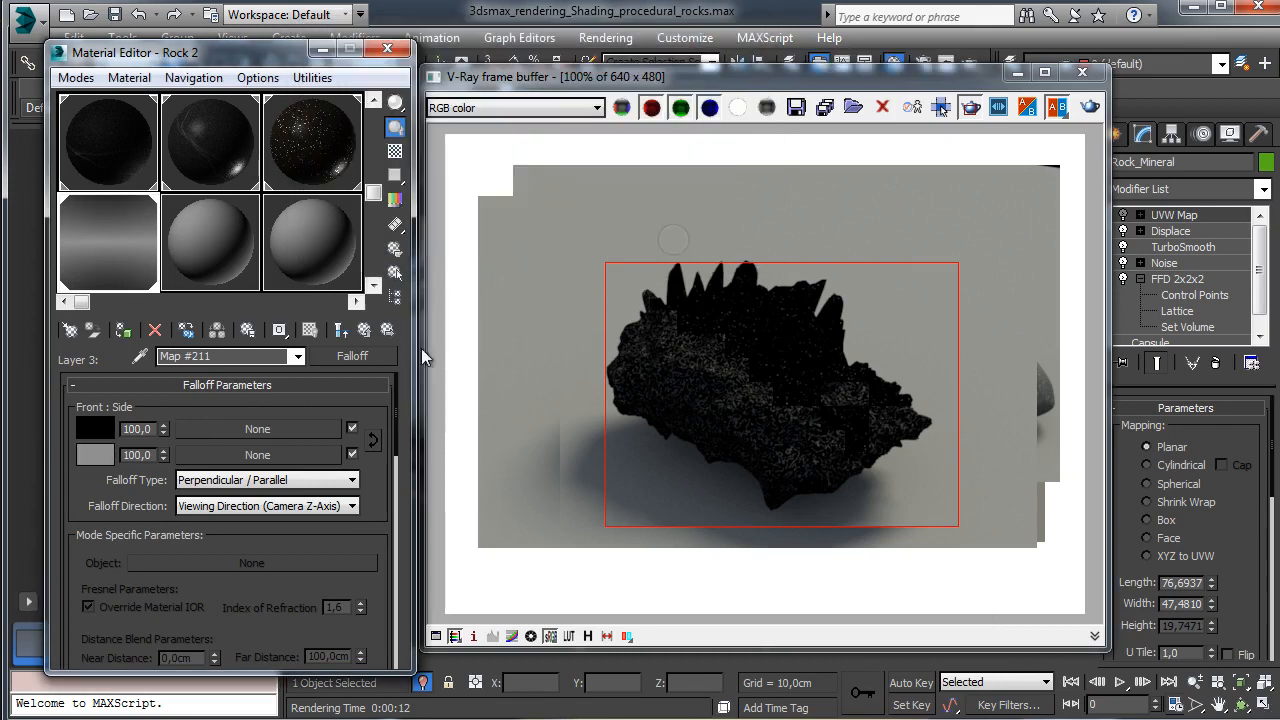
Step: Set the Falloff type to Fresnel with an Index of Refraction of 4,0, and preview the complete material in the sample slot
click(287, 482)
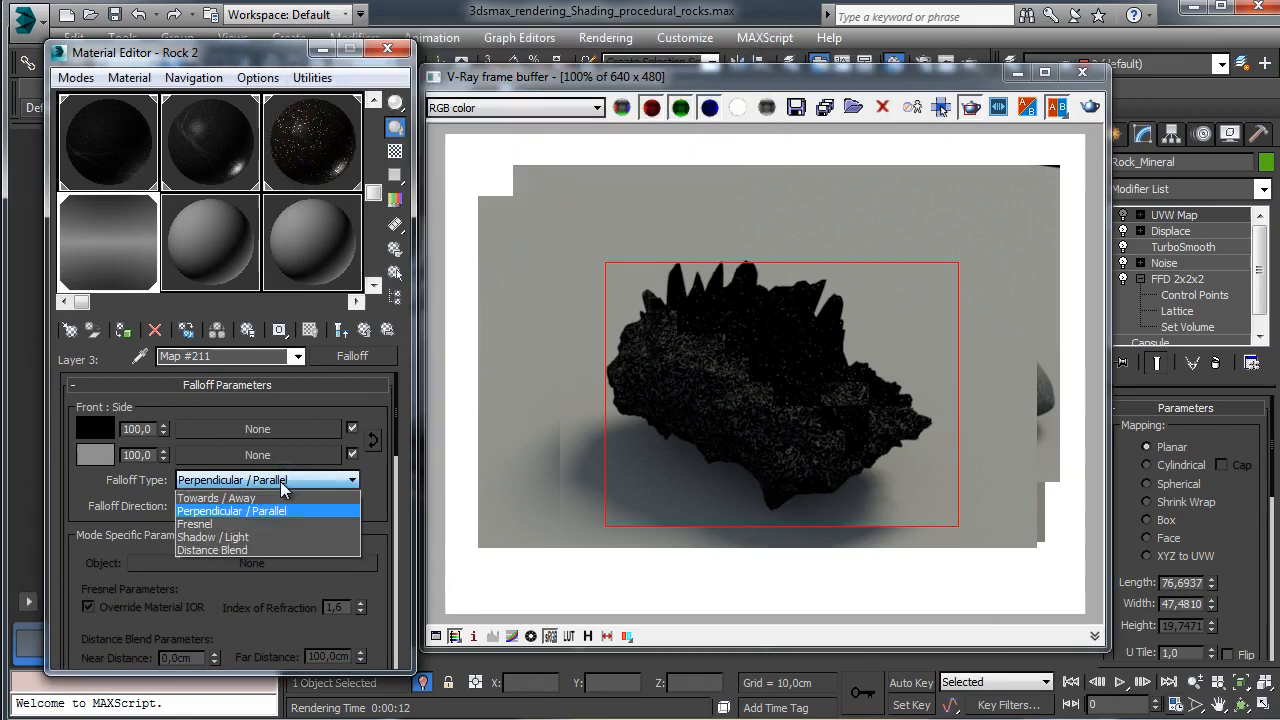
click(214, 524)
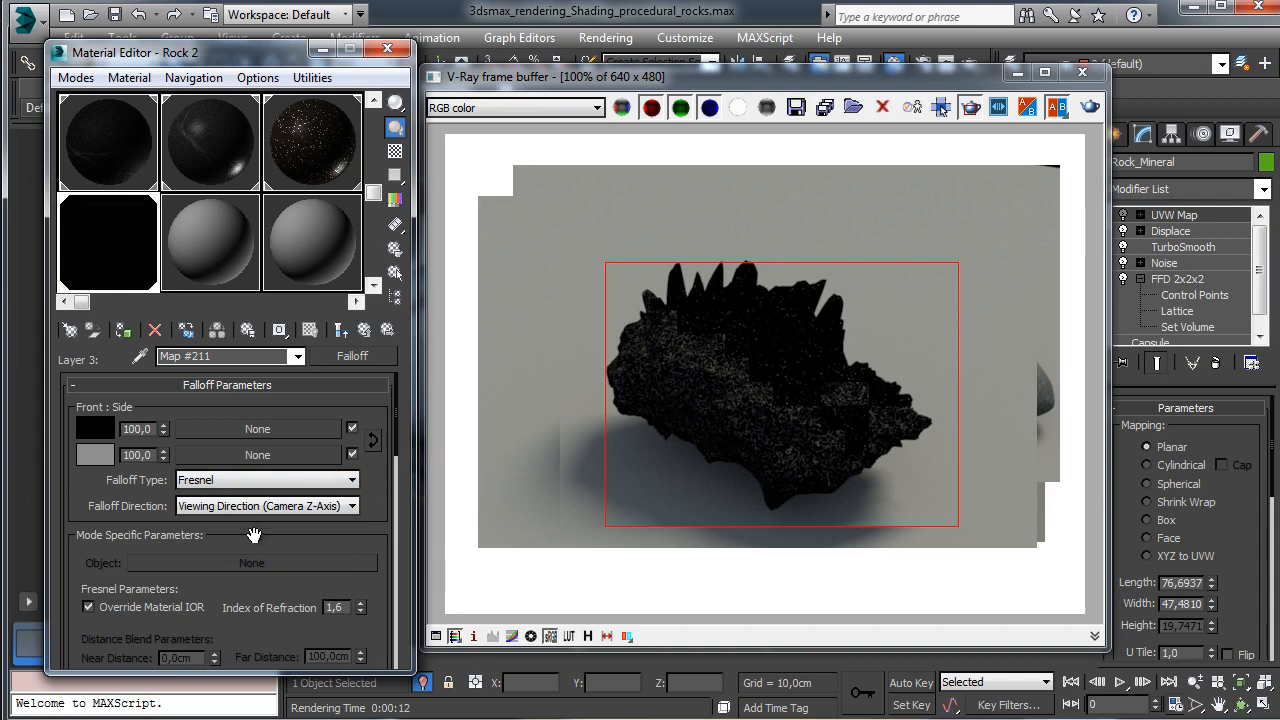
drag(254, 535, 368, 425)
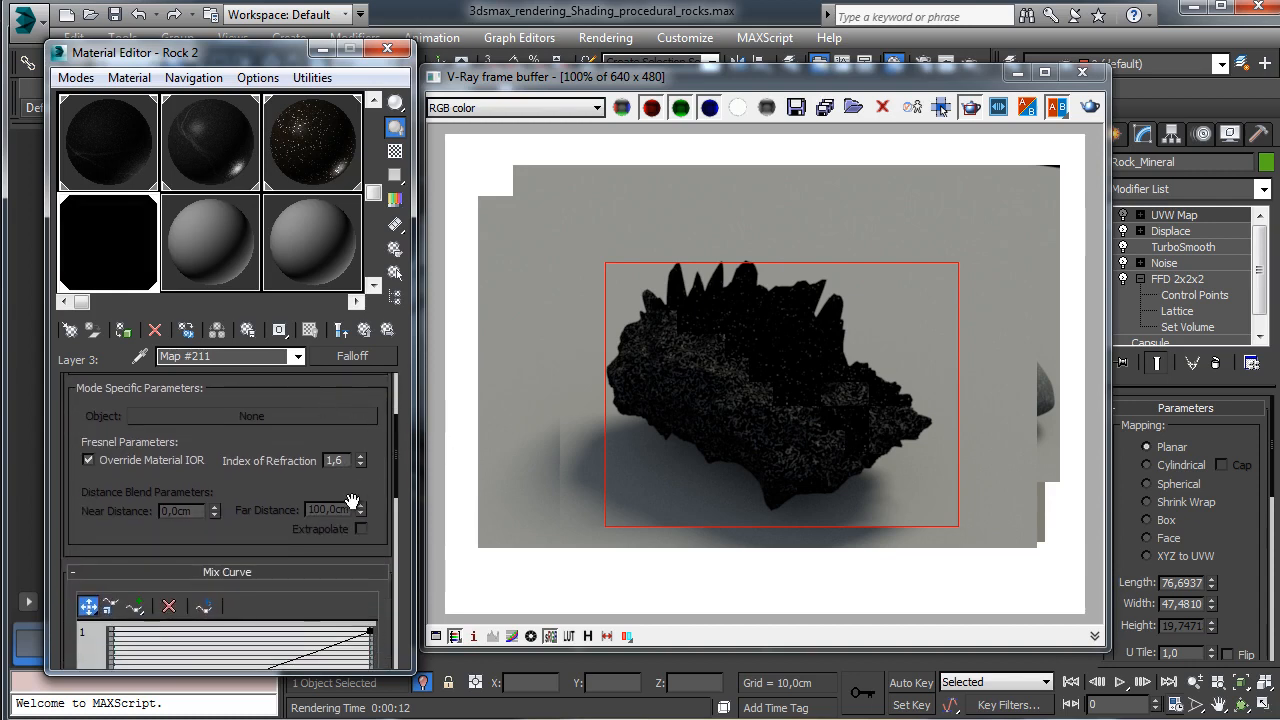
double_click(340, 461)
click(341, 330)
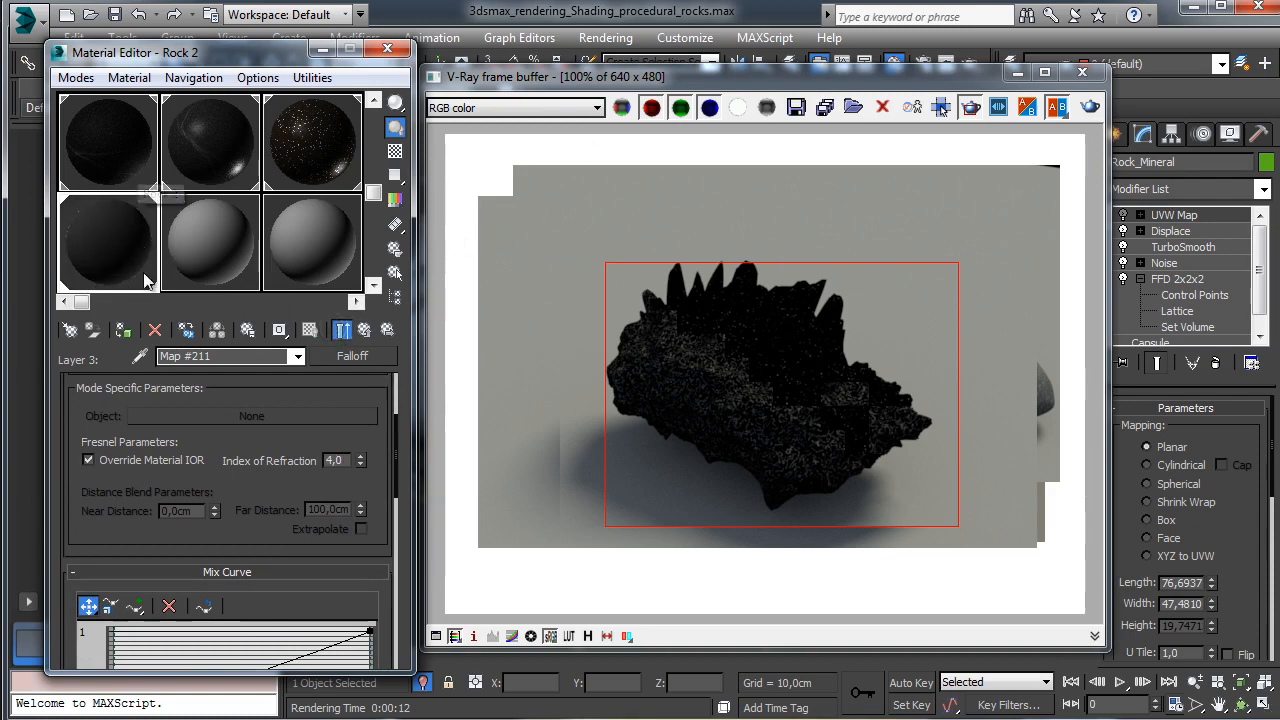
Step: Add two points to the Falloff map's mix curve and move them into a steep black-to-white transition at about one third of its width
drag(264, 489, 299, 348)
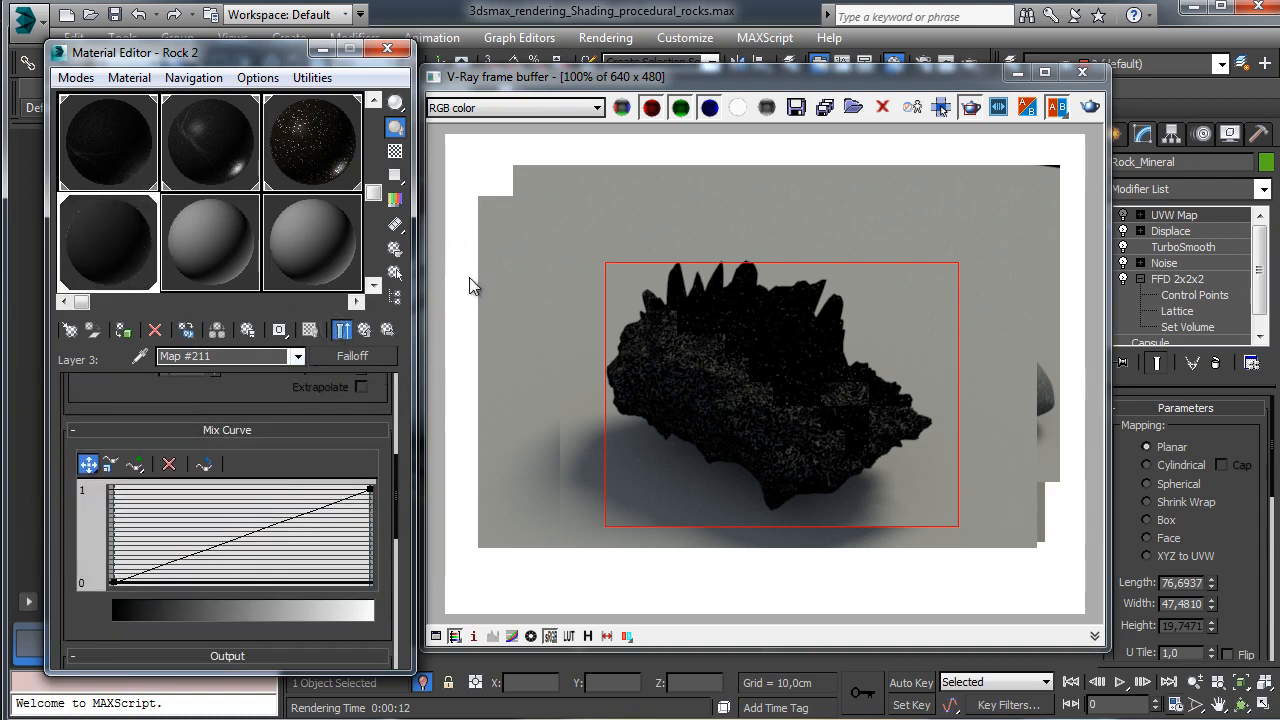
click(135, 464)
click(239, 539)
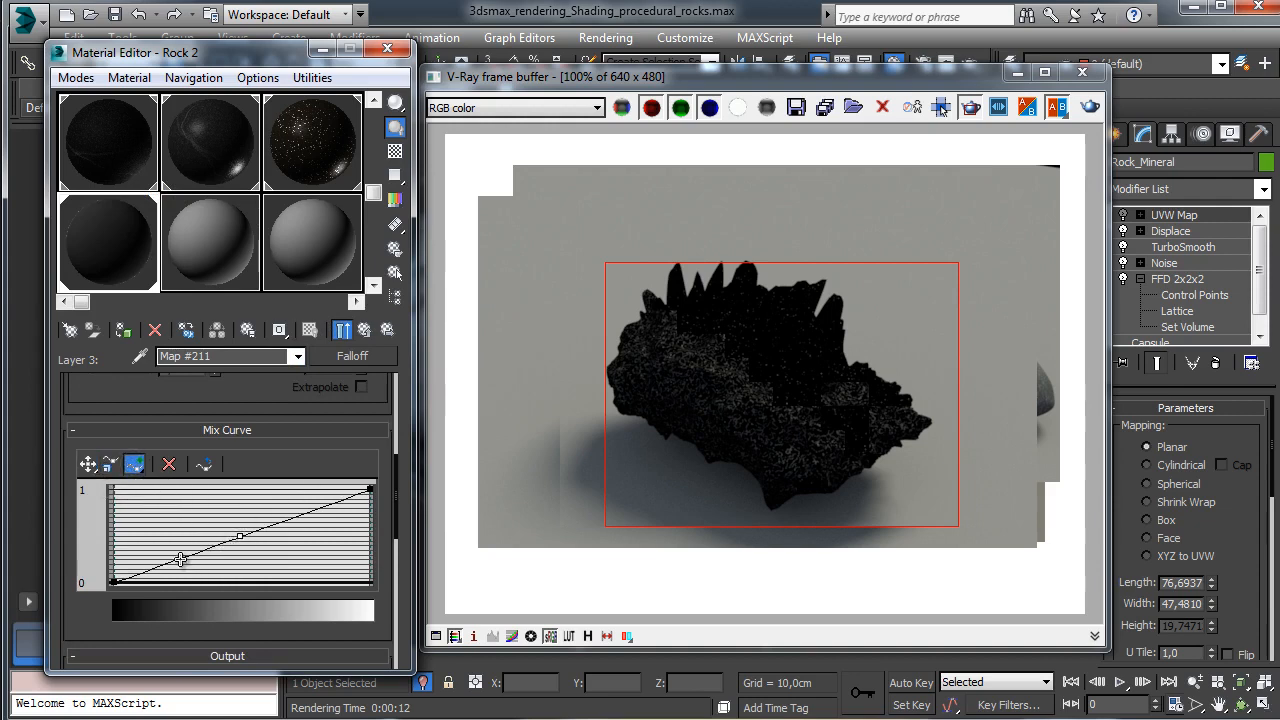
click(87, 463)
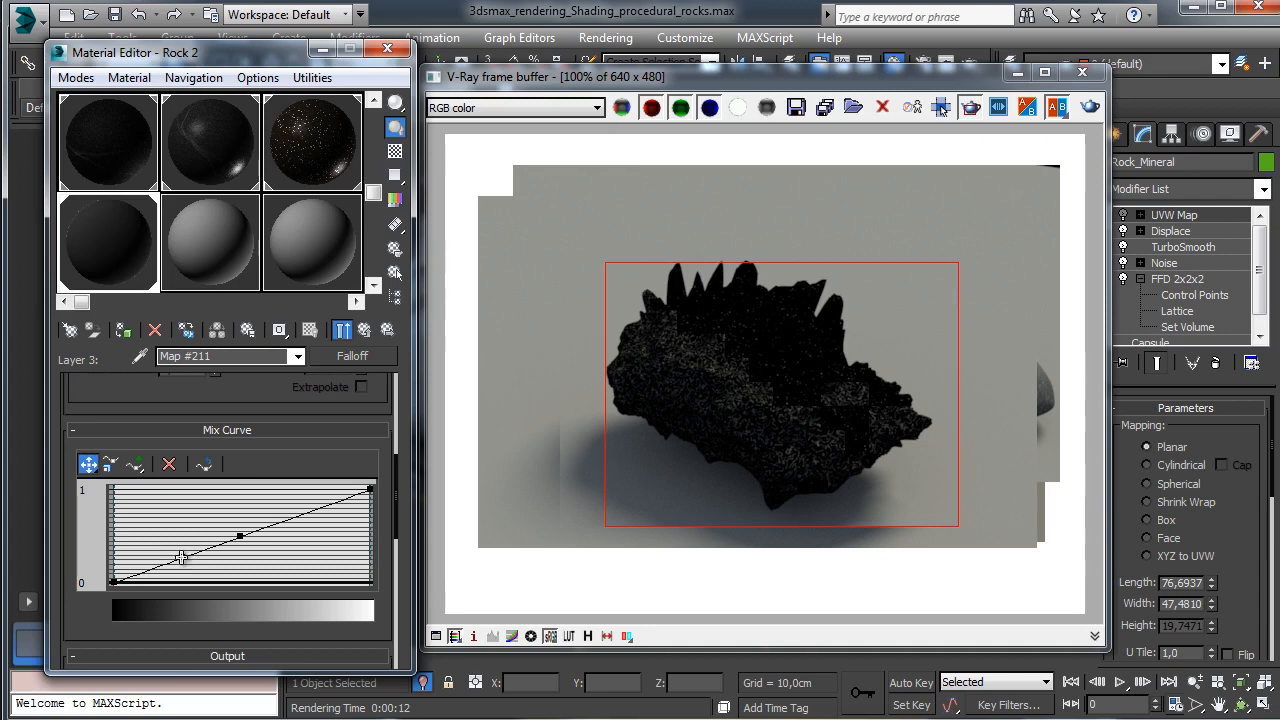
drag(182, 556, 201, 601)
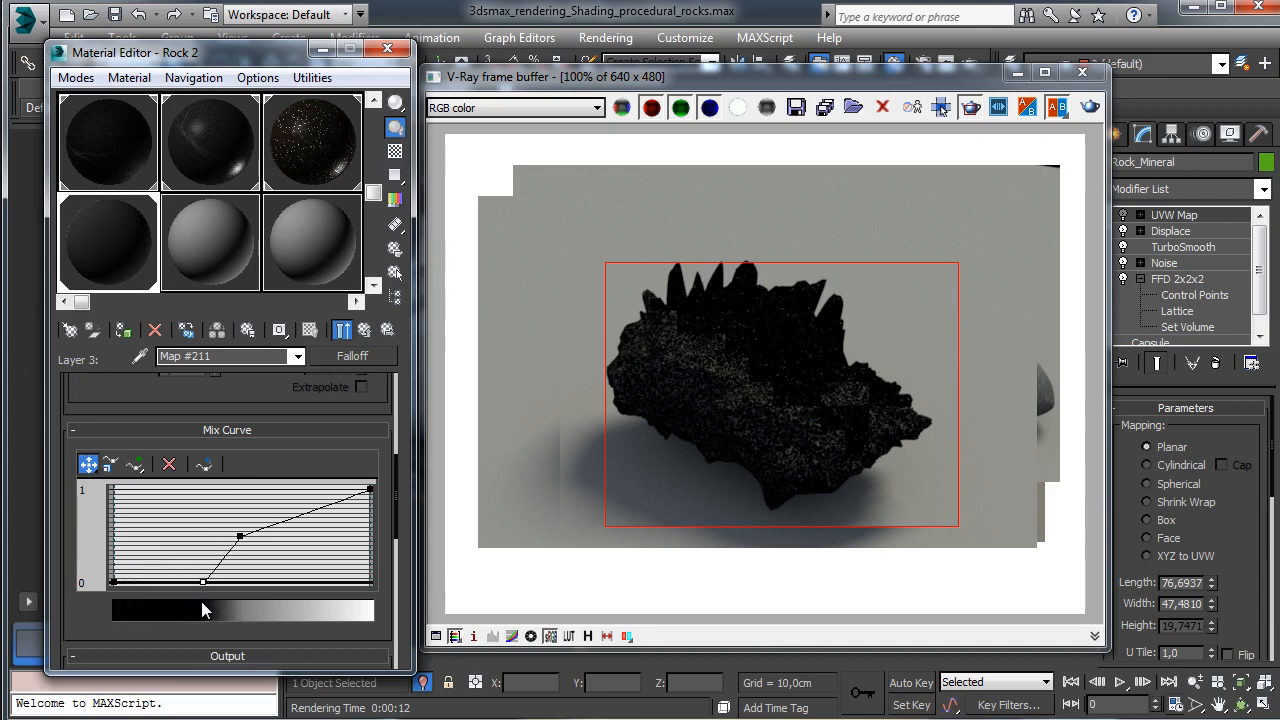
drag(240, 537, 213, 489)
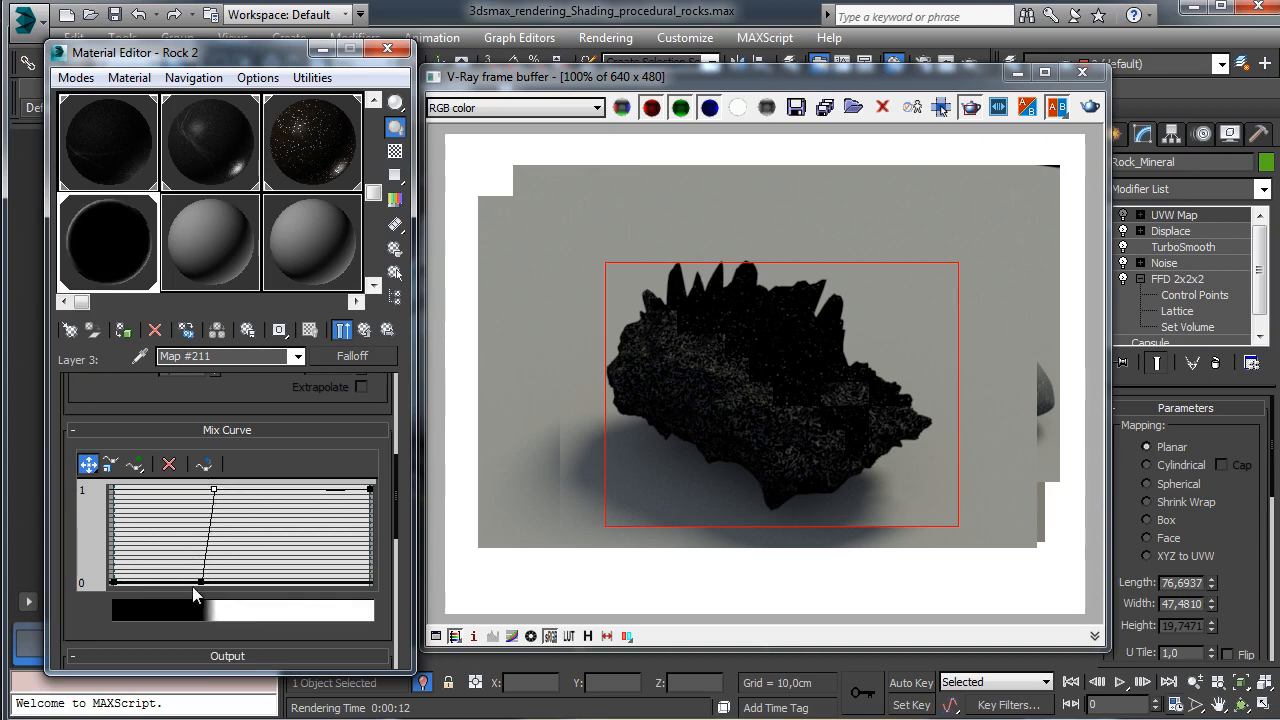
drag(200, 582, 198, 580)
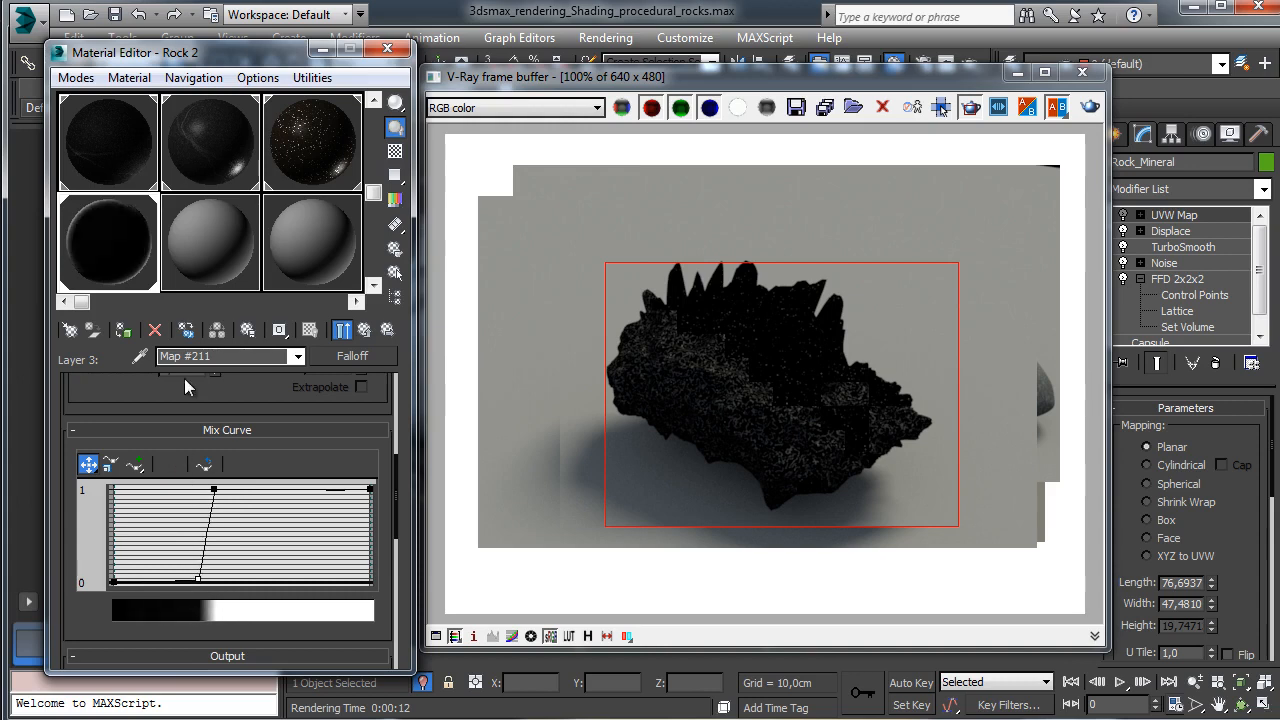
Step: Set Layer 3 of the diffuse Composite map to Addition blending and test-render the rock region
click(364, 330)
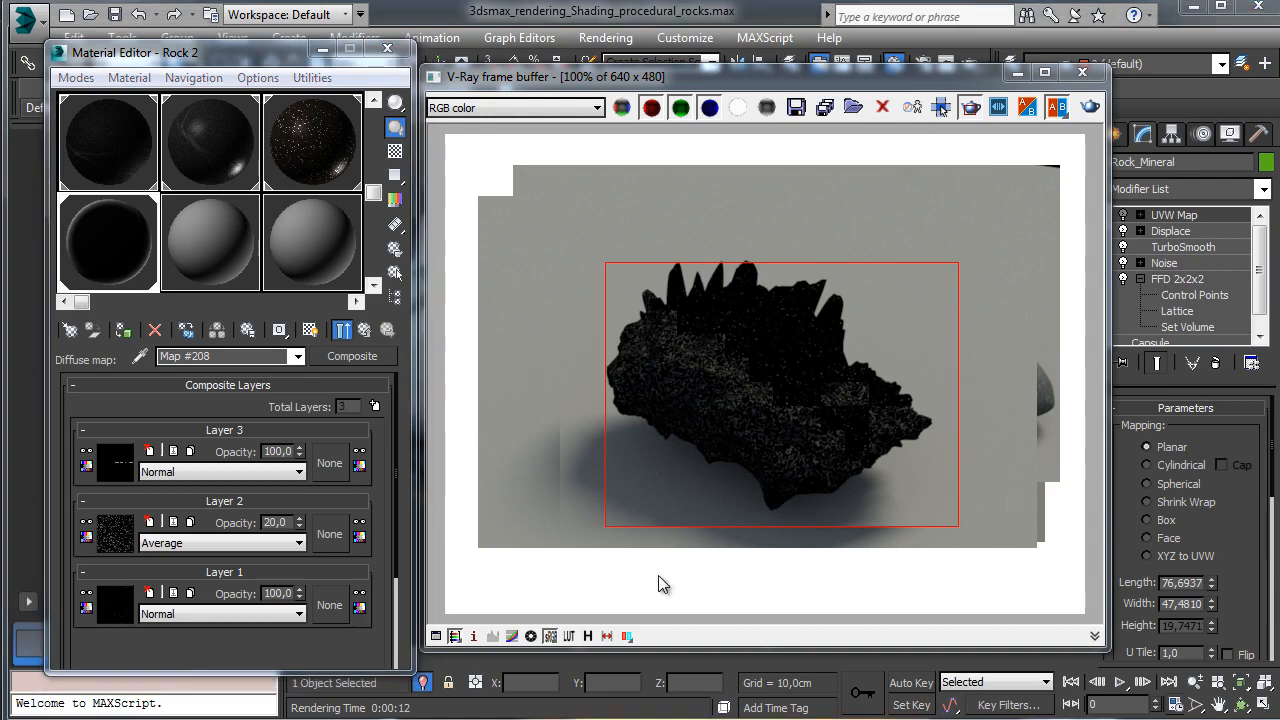
click(222, 474)
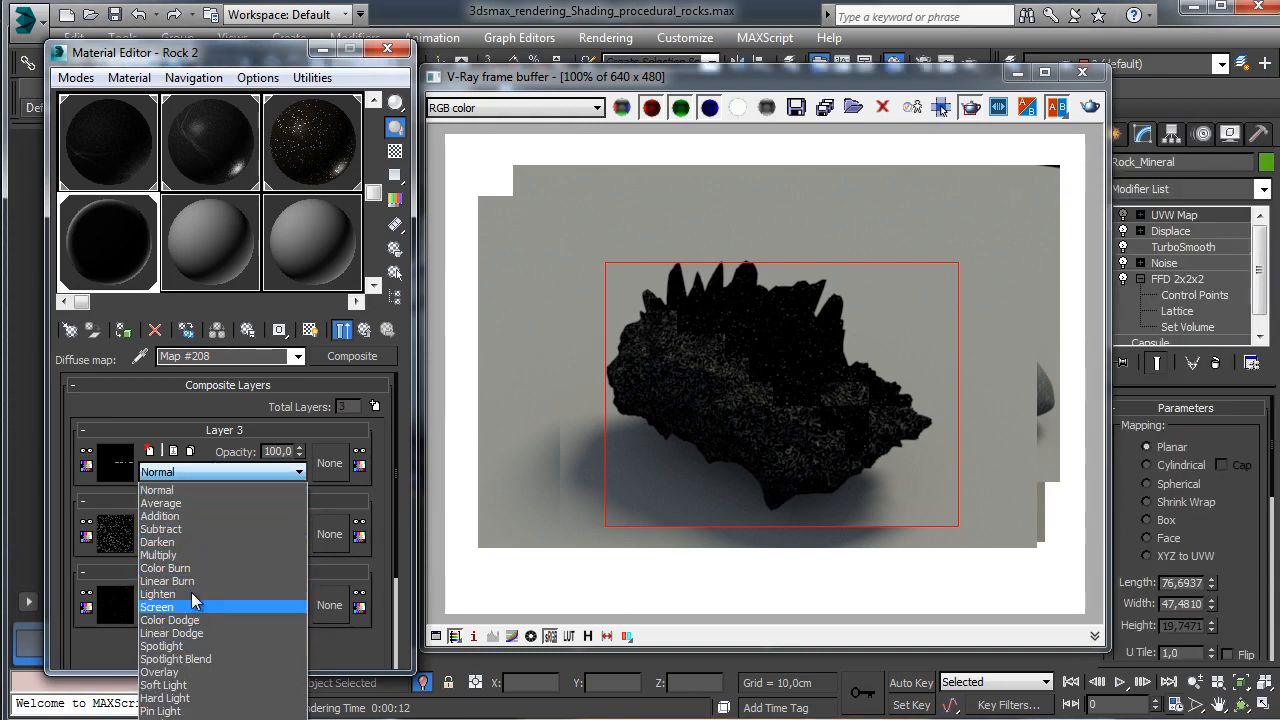
click(188, 516)
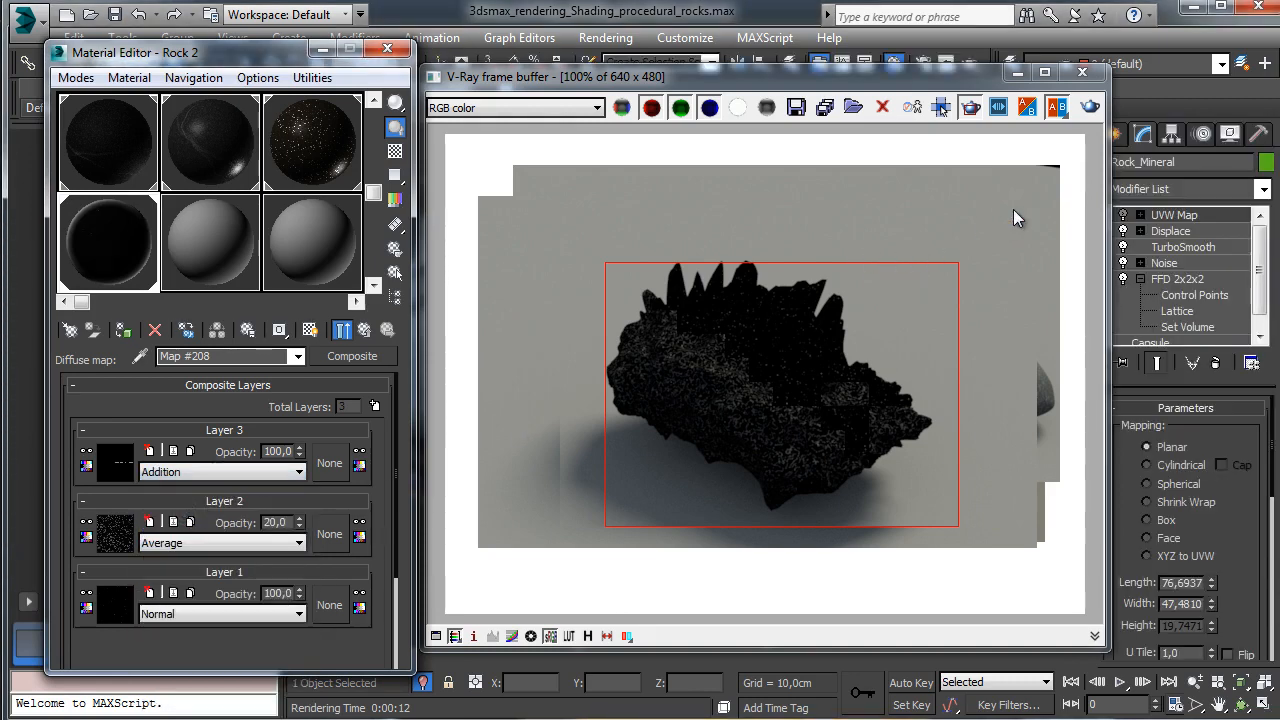
click(1090, 107)
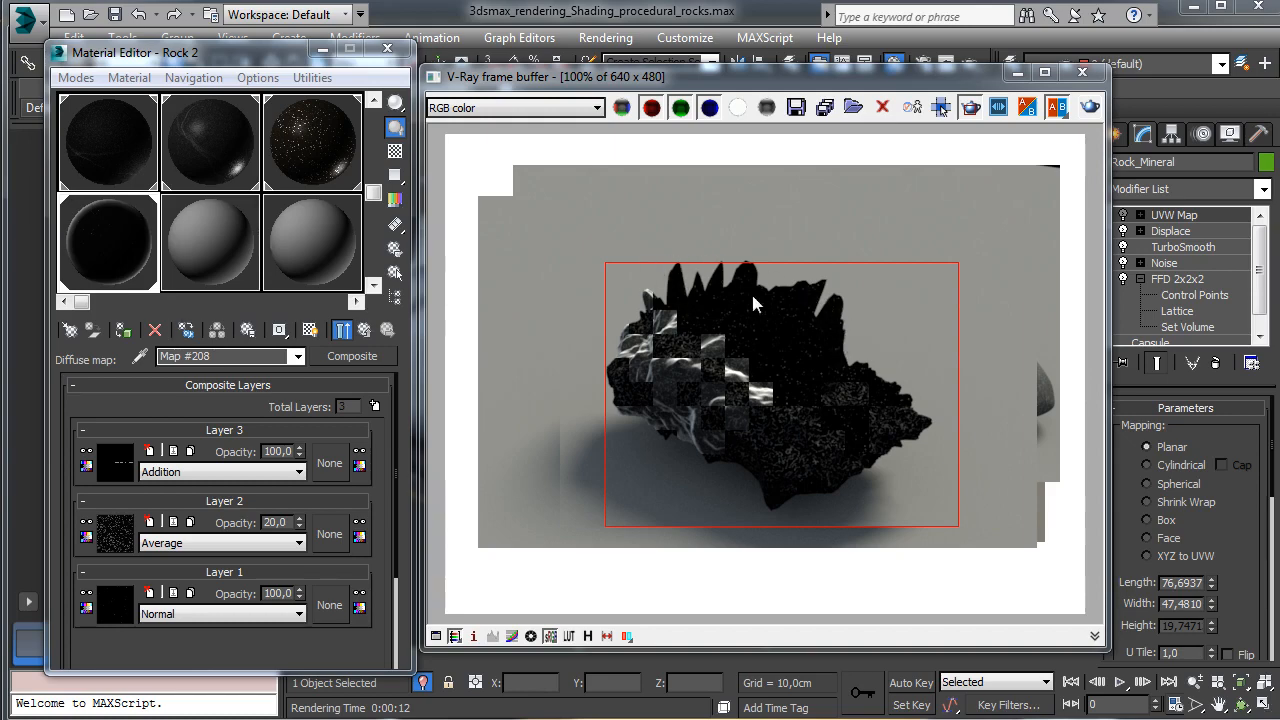
Step: Assign a Noise map to the mask of Layer 3
click(330, 462)
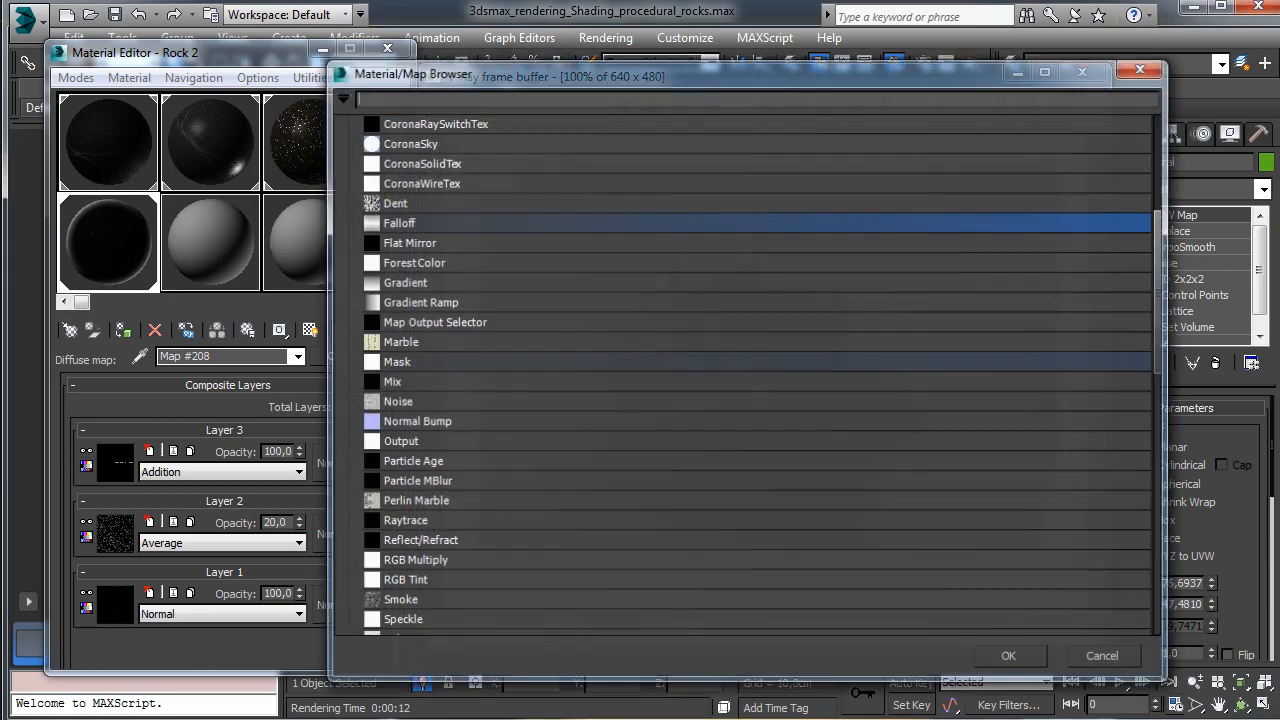
click(400, 402)
click(1010, 660)
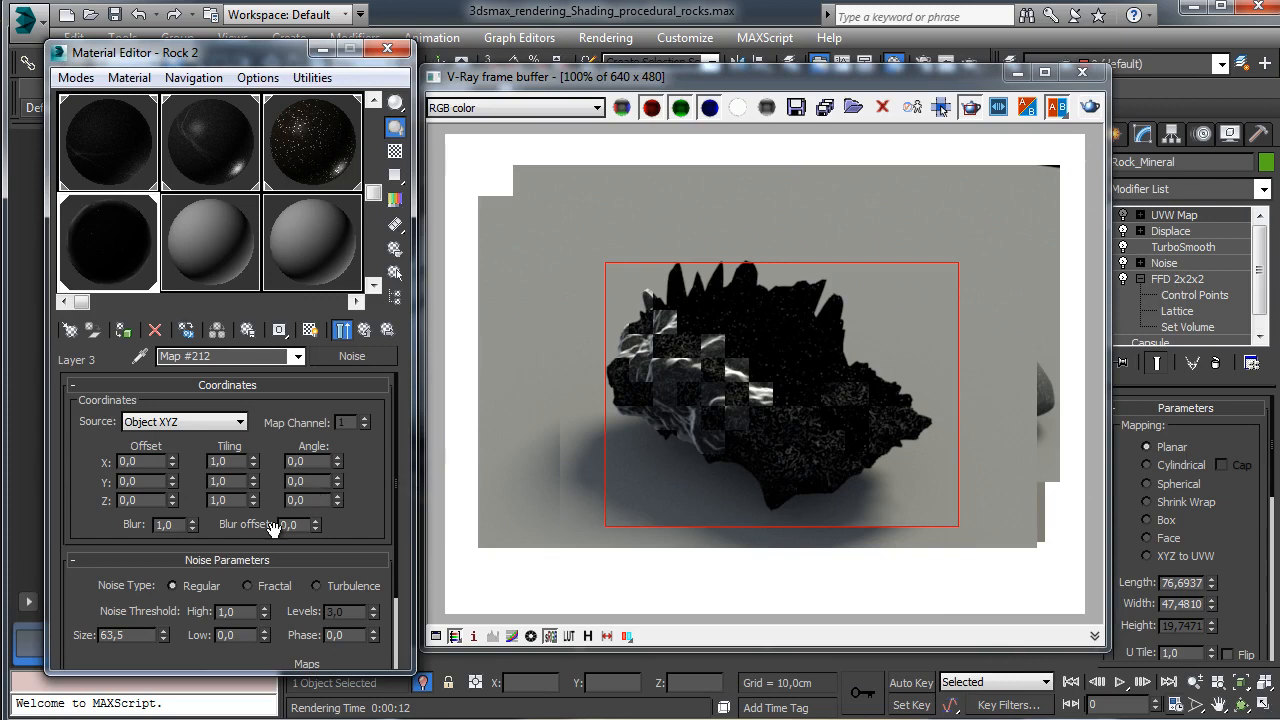
Step: Set the mask's noise type to Fractal with High threshold 0,63 and Low threshold 0,54, previewing the Noise map alone in the sample slot
click(268, 586)
scroll(179, 591, down, 3)
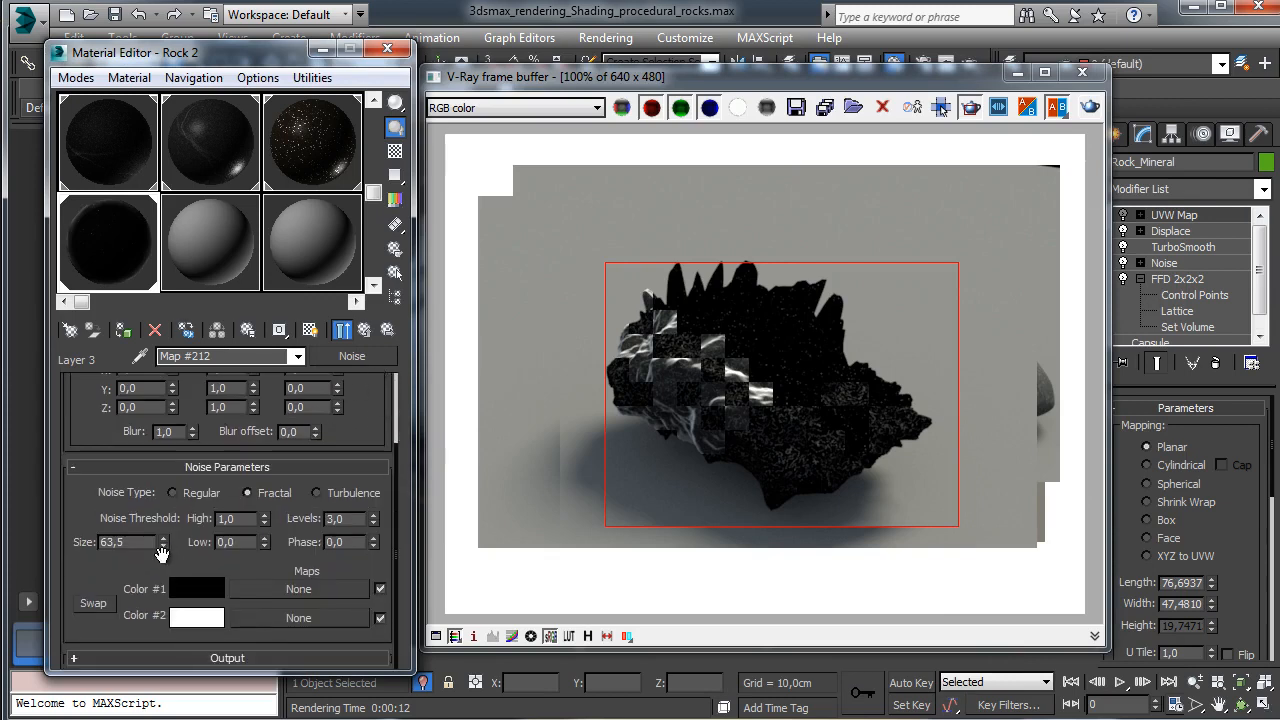
click(238, 518)
text(0,63)
key(Return)
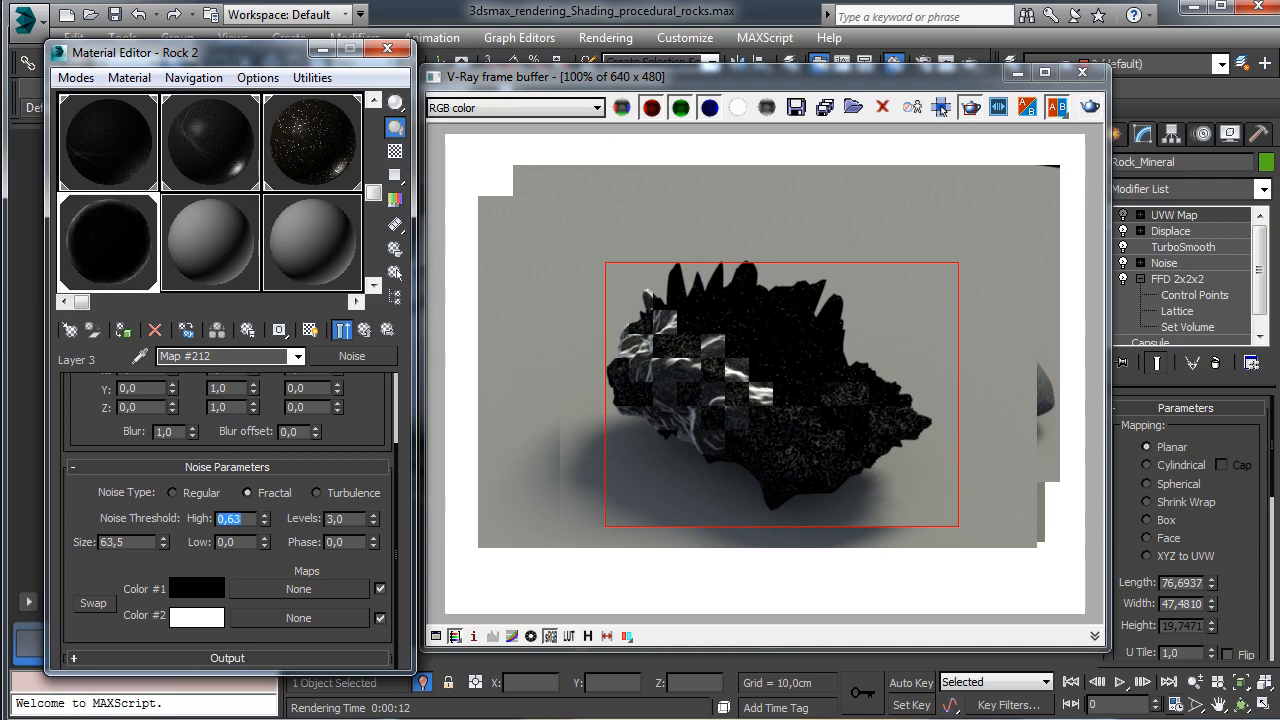
click(341, 331)
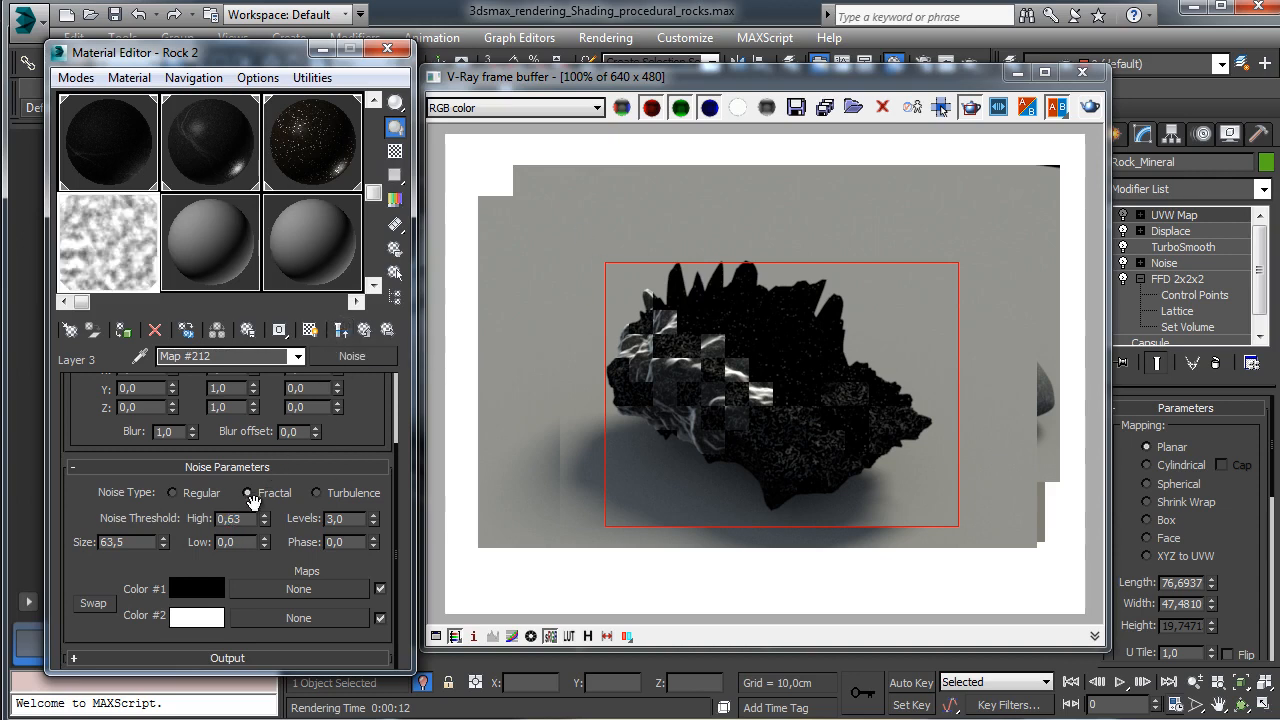
click(248, 493)
click(238, 542)
text(0,54)
key(Return)
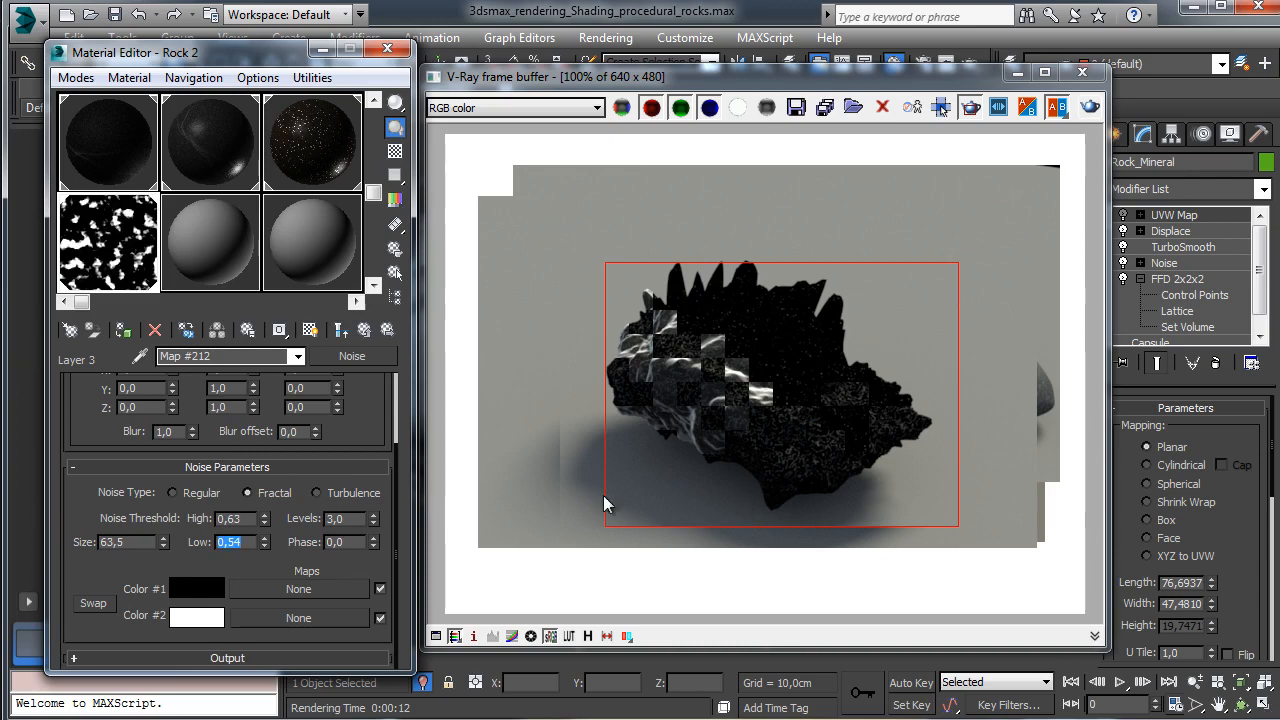
Step: Set the Noise mask's Levels to 10 and its Size to 72,4
click(360, 518)
text(10)
key(Return)
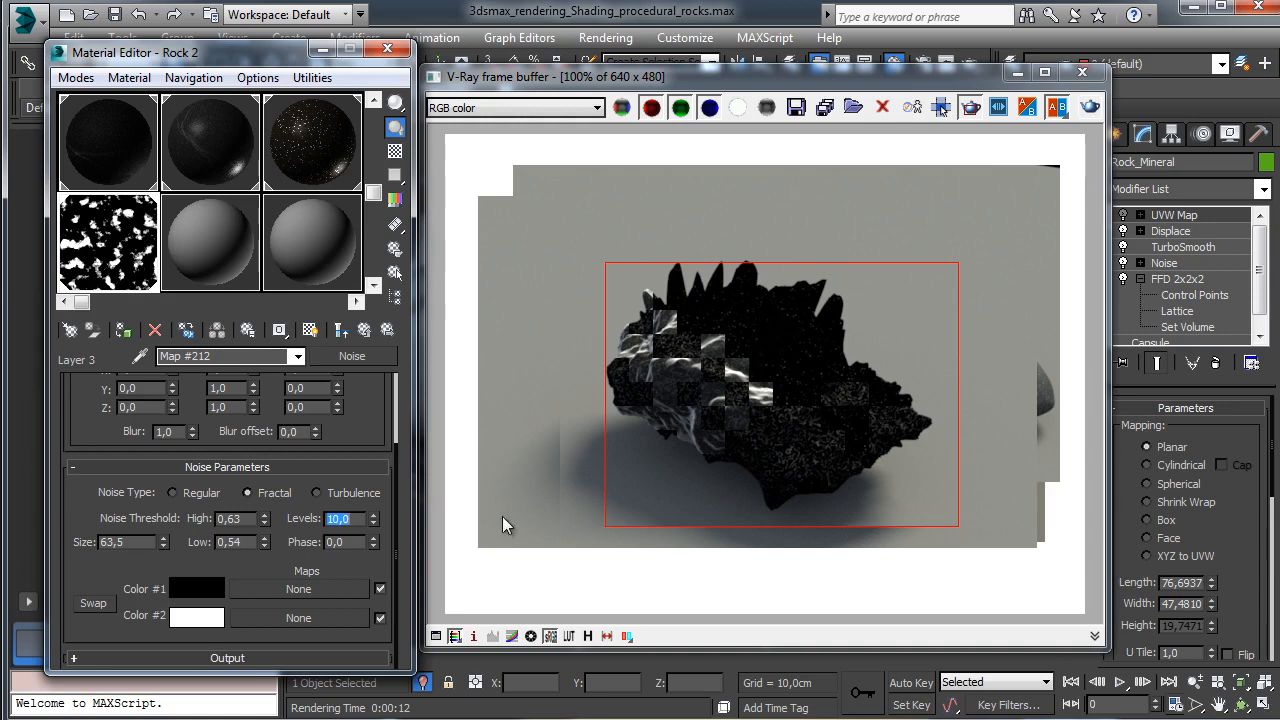
double_click(115, 542)
text(72,4)
key(Return)
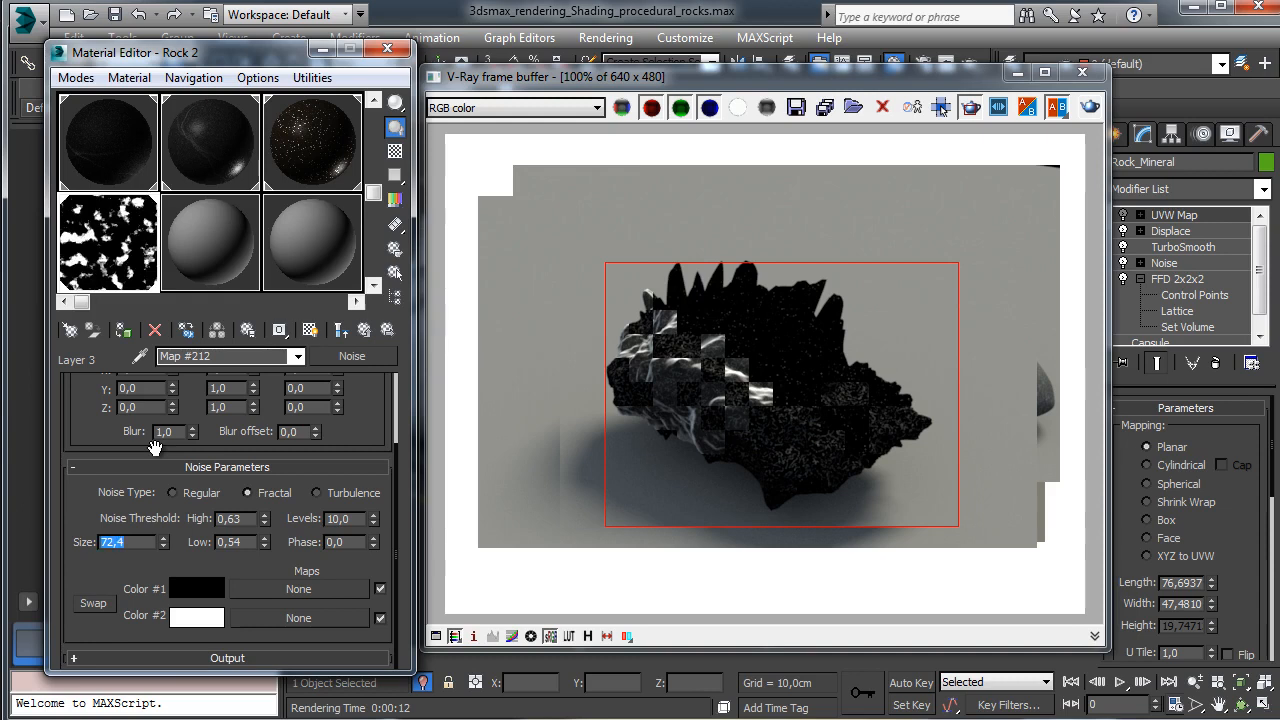
Step: Return to the Composite map and test-render the rock region with the masked Layer 3, stopping the render early
click(340, 330)
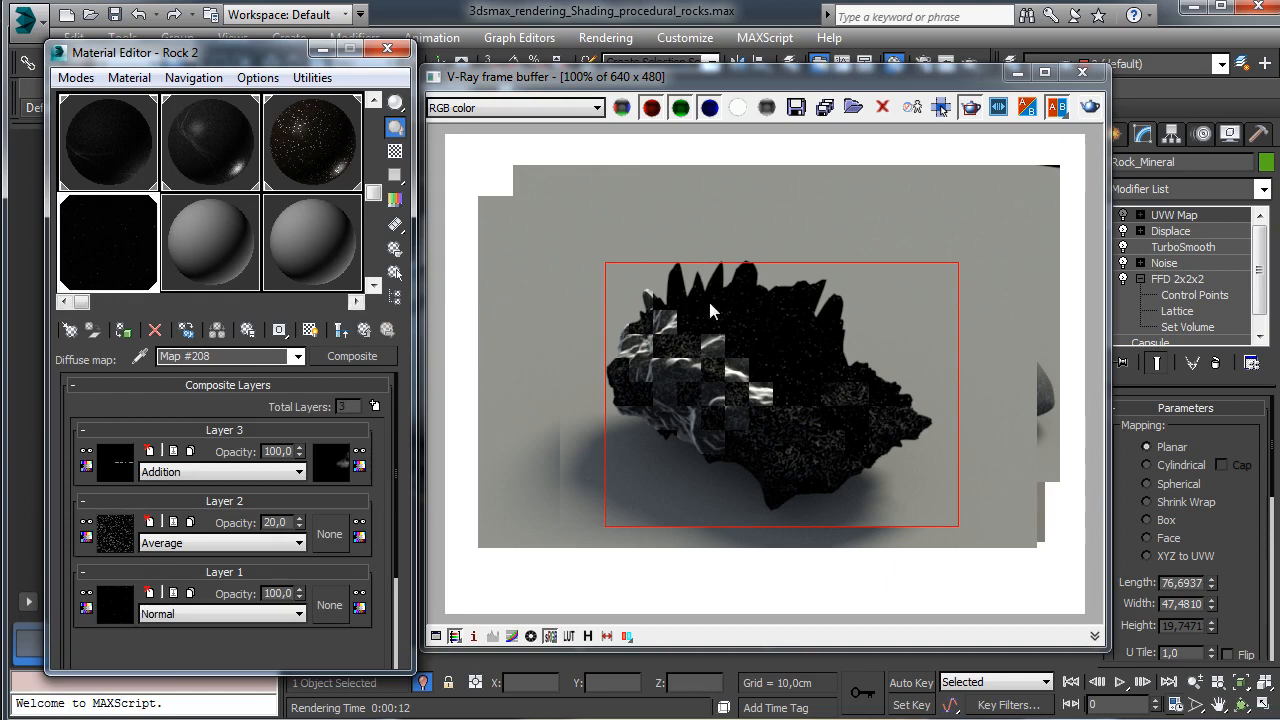
click(1086, 108)
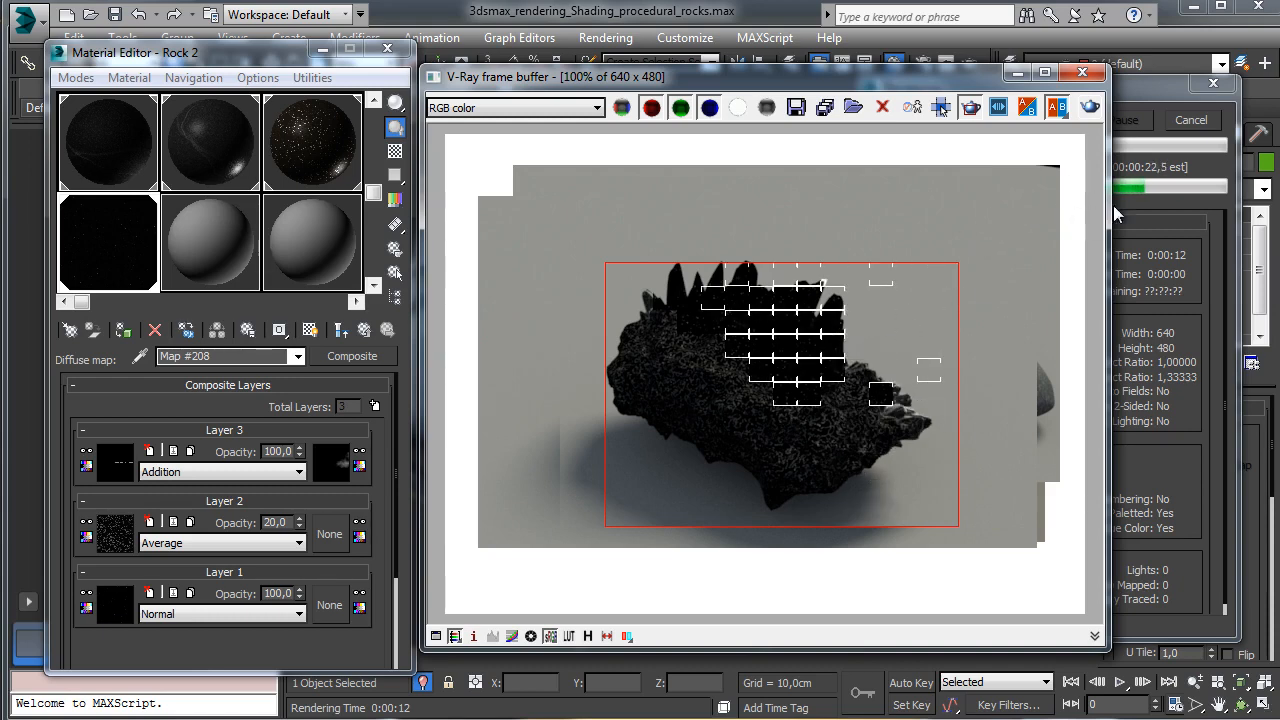
click(1188, 121)
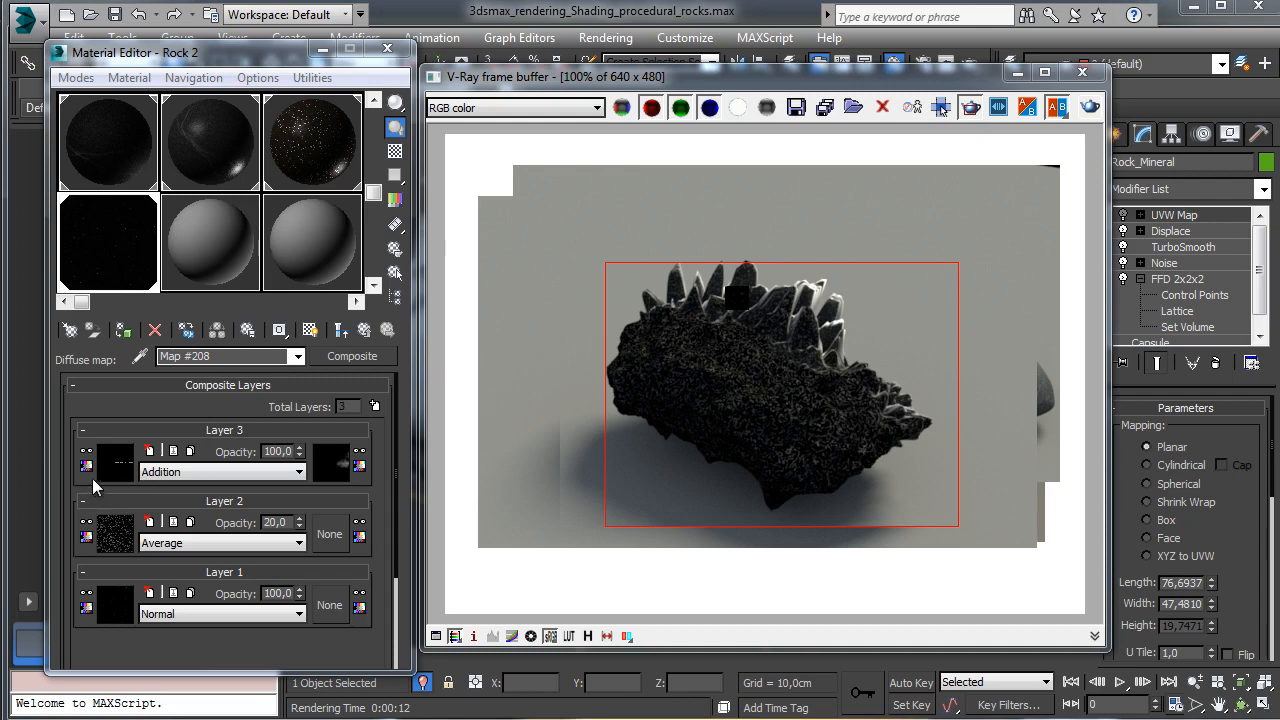
Step: Add a fourth layer to the Composite map and duplicate Layer 3's Falloff map into it as an independent copy
click(374, 402)
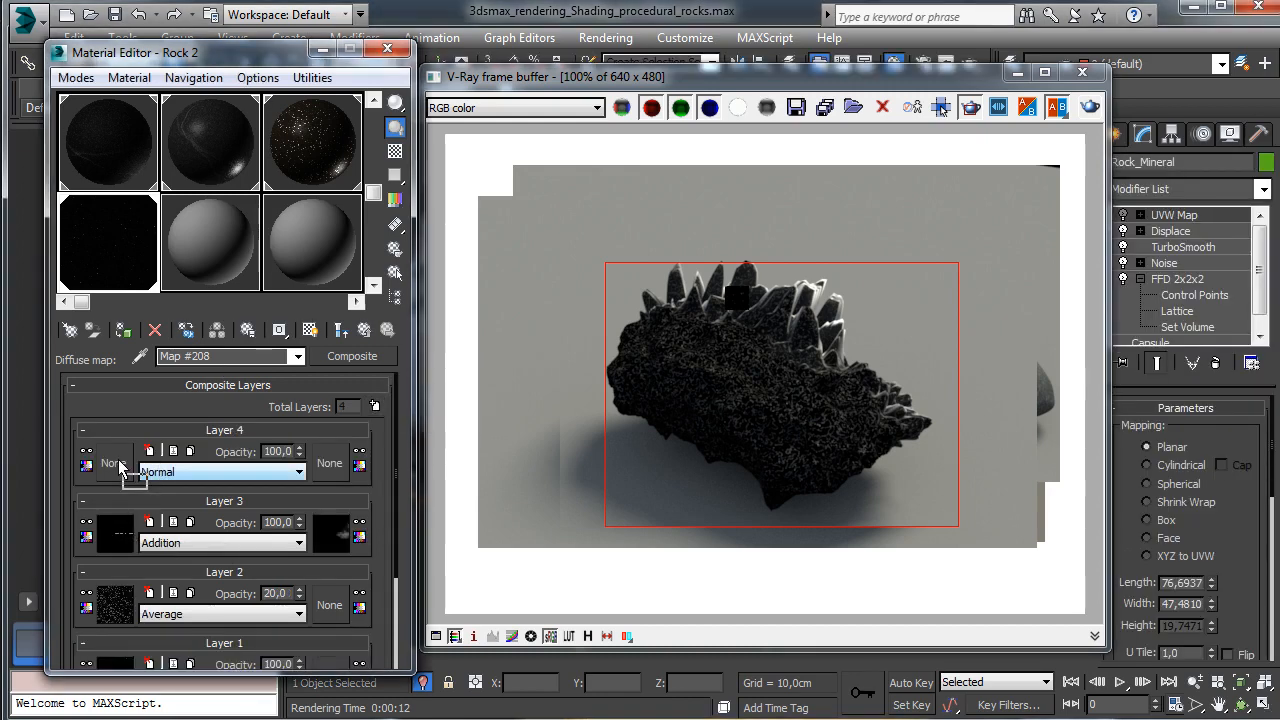
drag(119, 463, 118, 464)
click(185, 421)
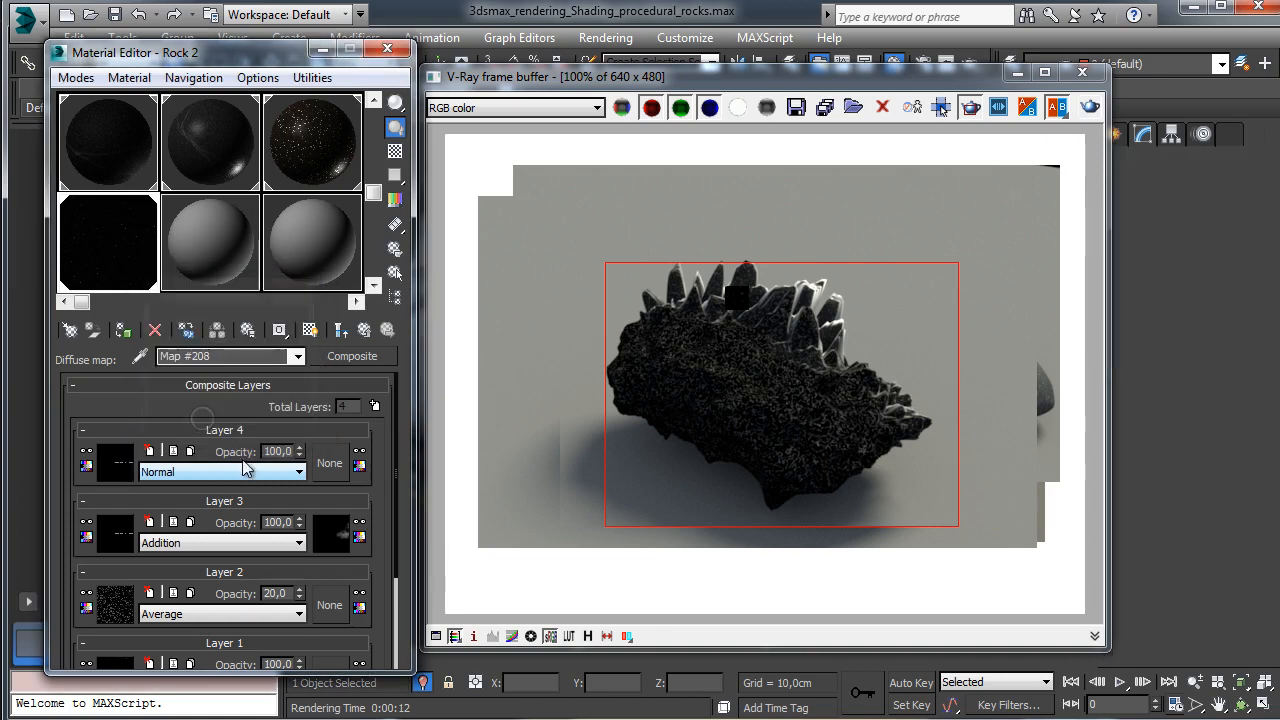
Step: Set the side color of Layer 4's Falloff map to a dark, fully saturated orange and return to the Composite map
click(136, 472)
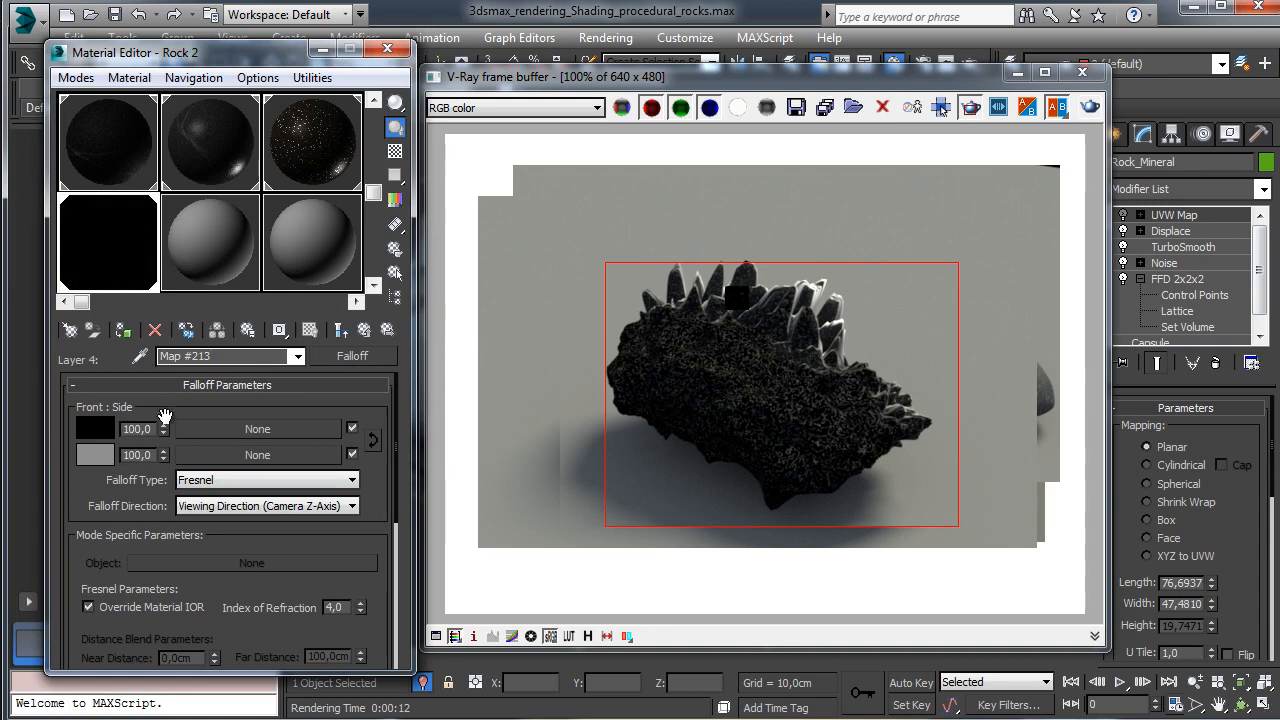
click(95, 455)
click(339, 120)
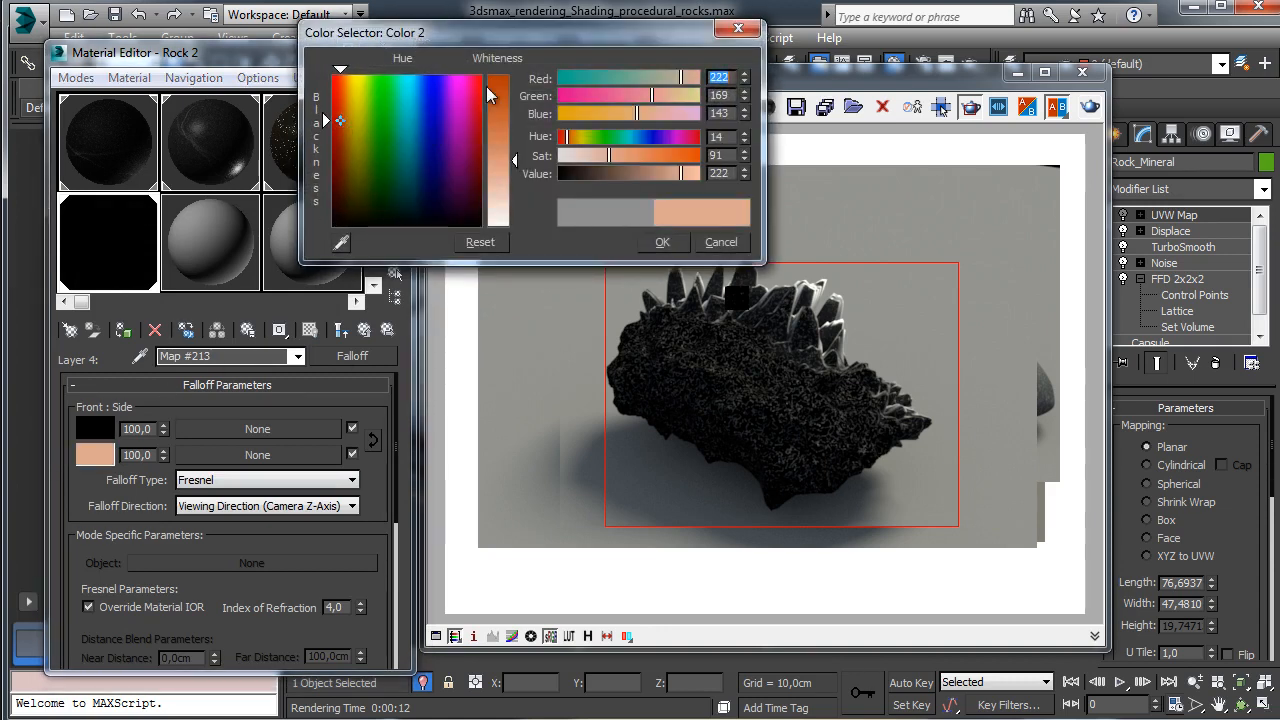
click(503, 87)
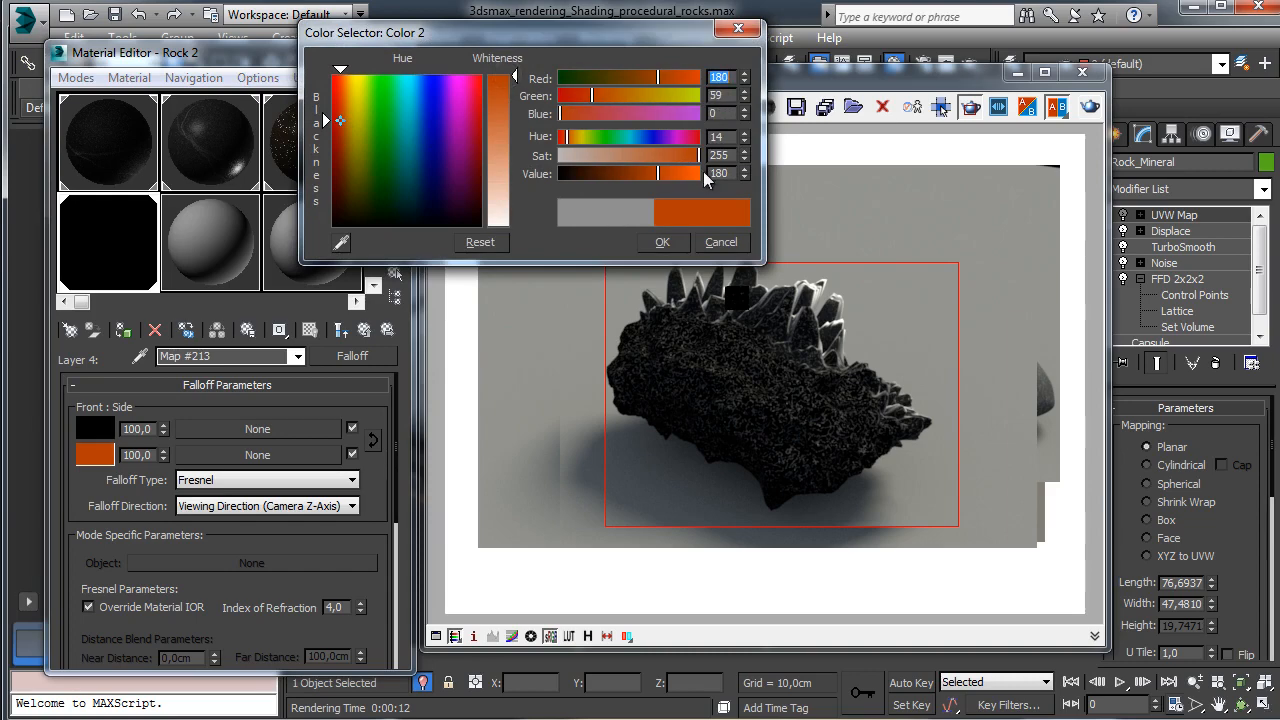
click(662, 241)
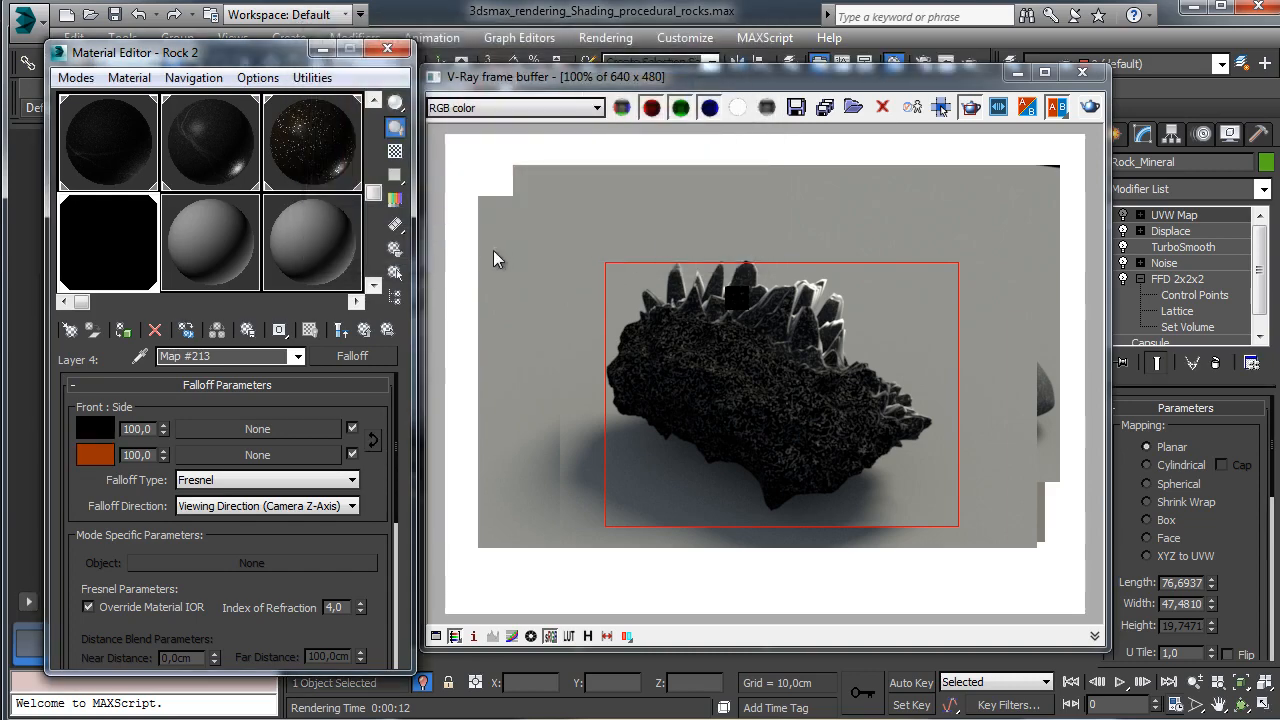
click(341, 330)
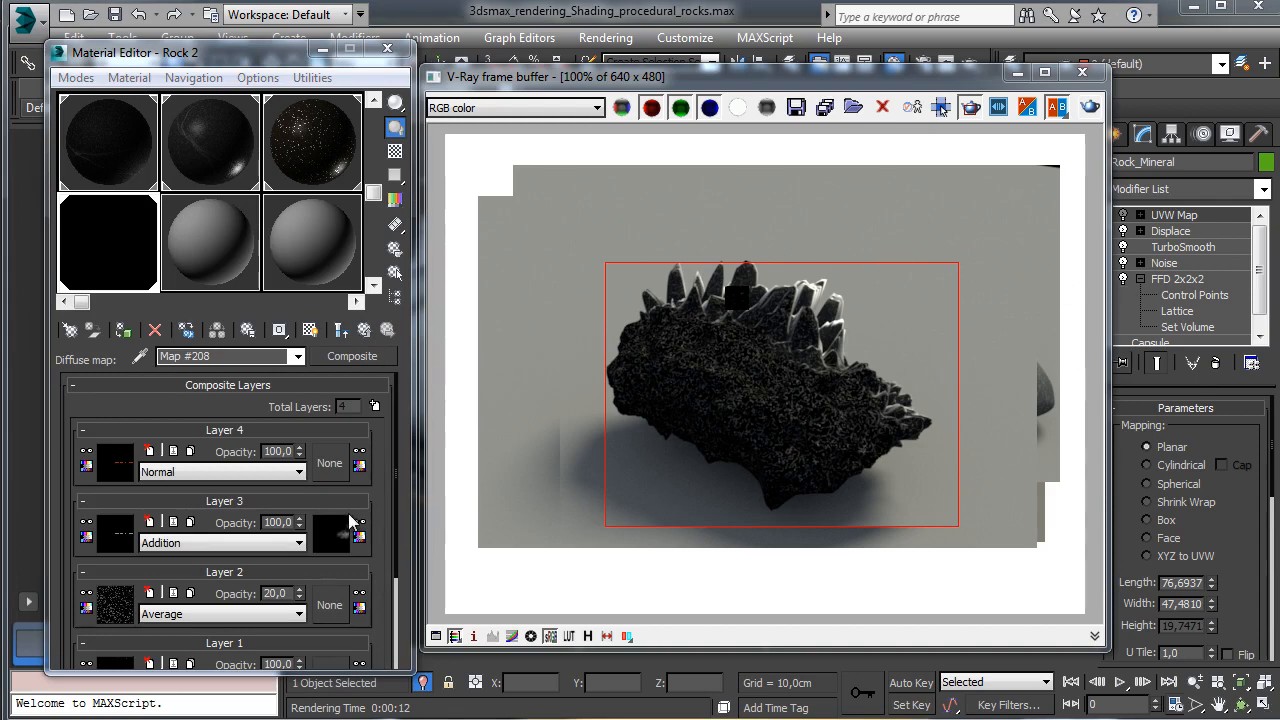
Step: Duplicate Layer 3's Noise mask onto Layer 4 as a copy with inverted output, and test-render the rock region
drag(350, 520, 332, 463)
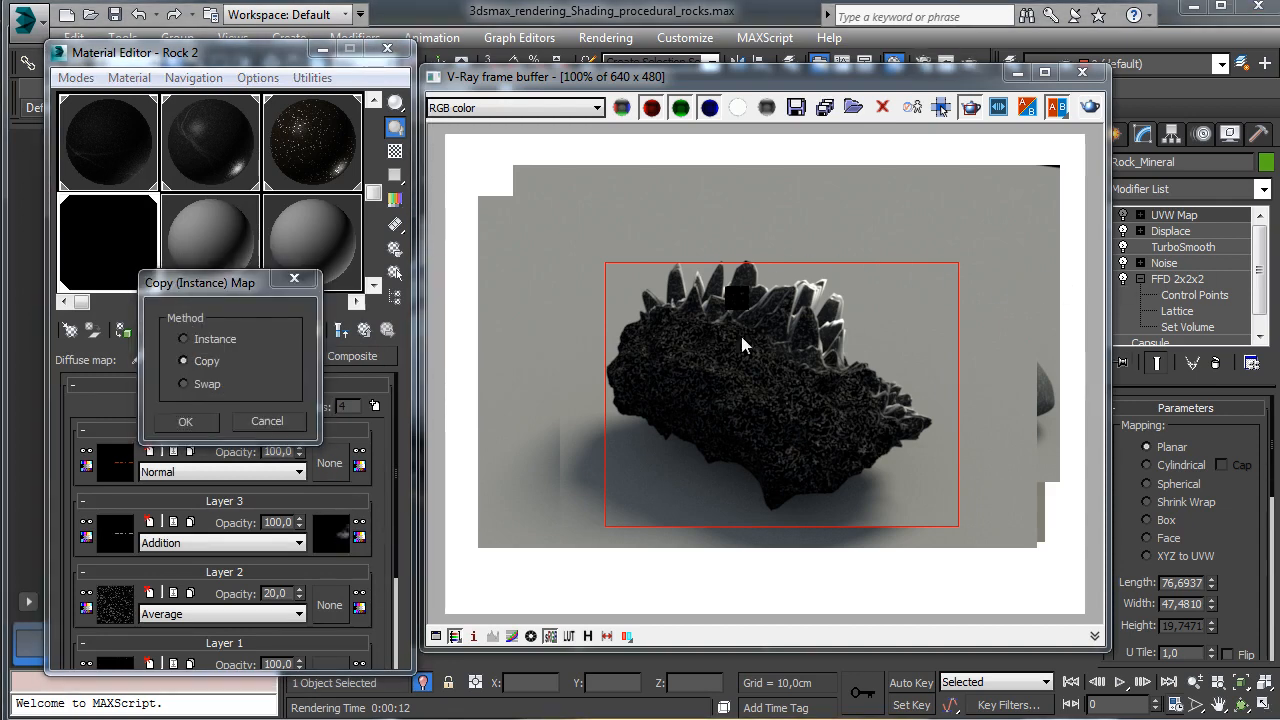
click(200, 423)
click(332, 464)
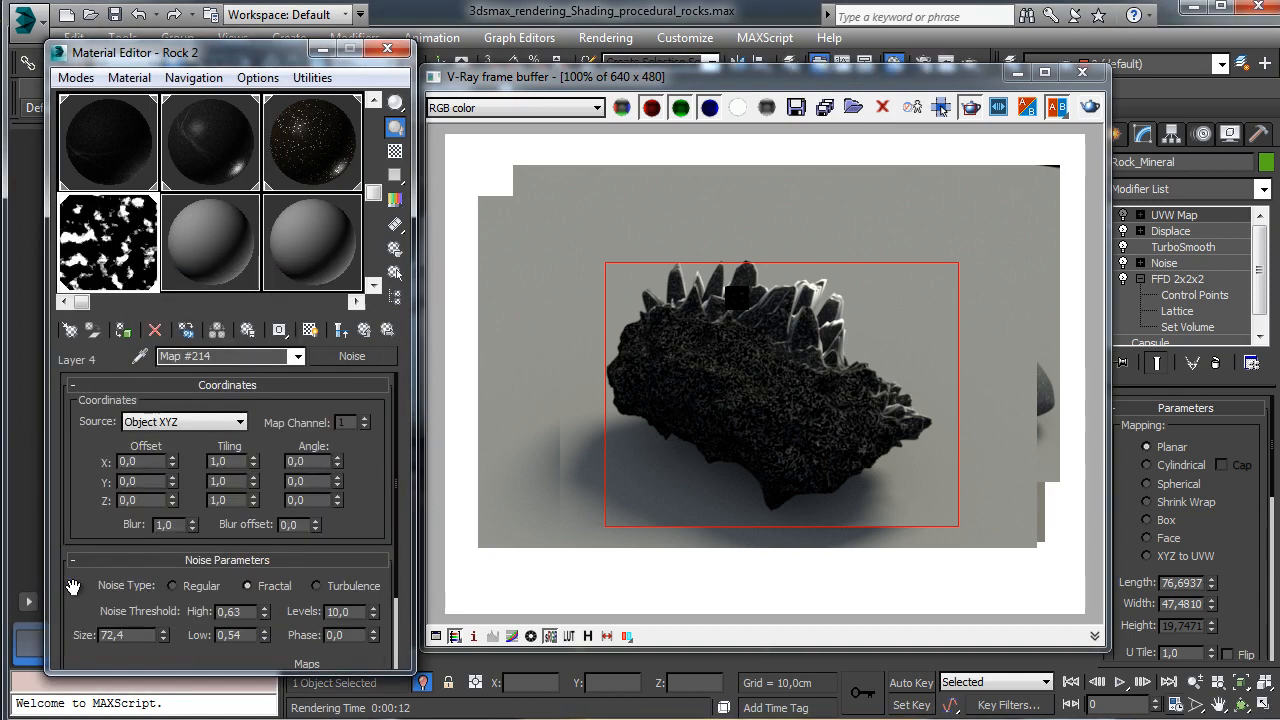
scroll(74, 587, down, 3)
click(107, 659)
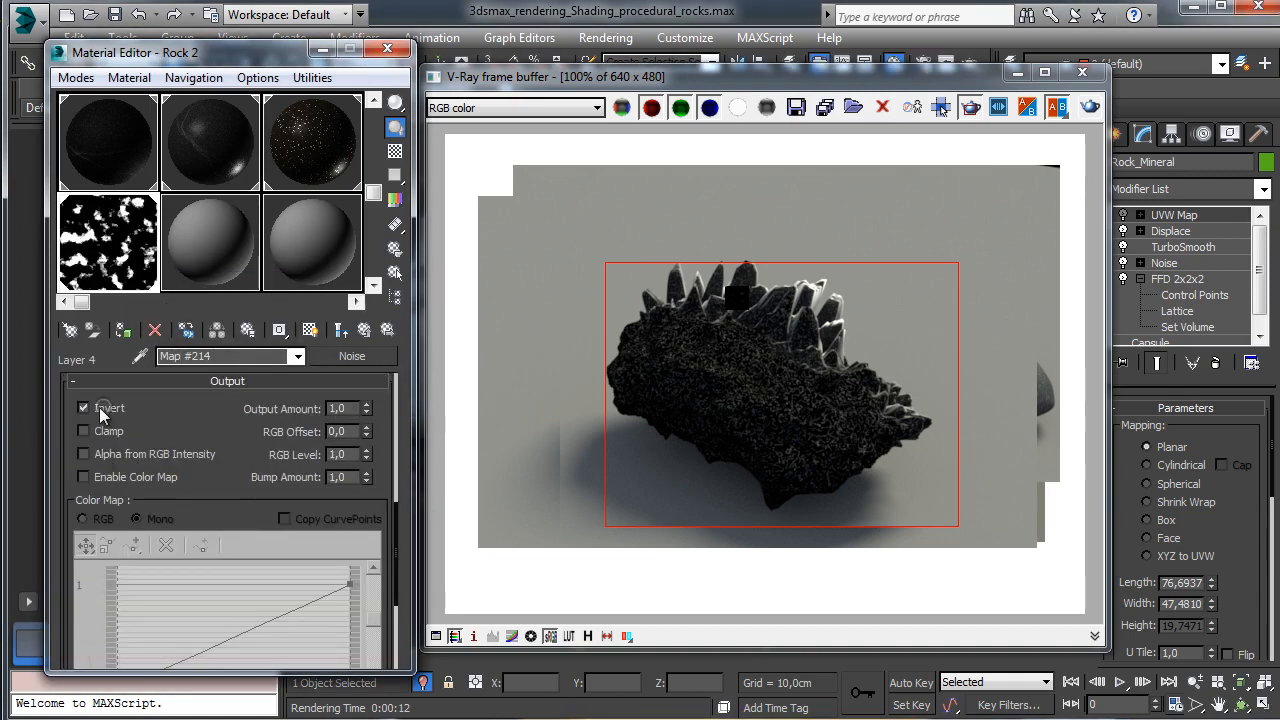
click(84, 408)
click(1090, 107)
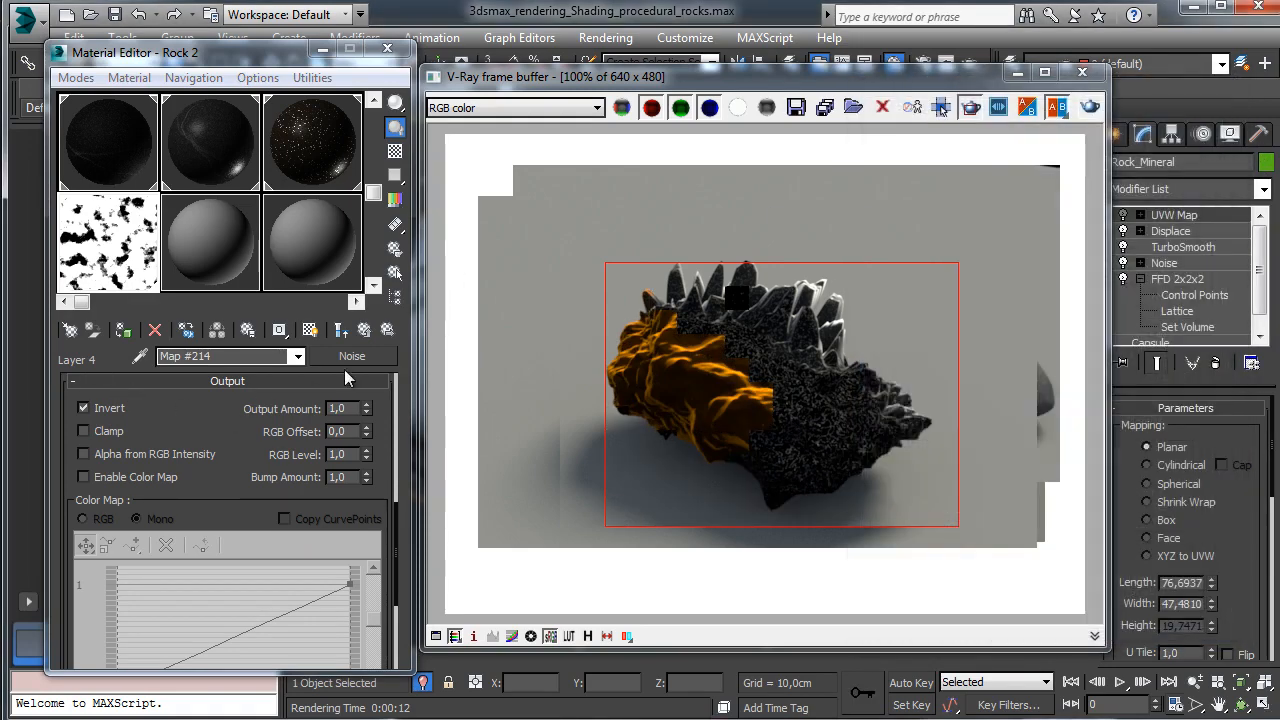
Step: Return to the Composite map and set Layer 4's blending mode to Average
click(365, 331)
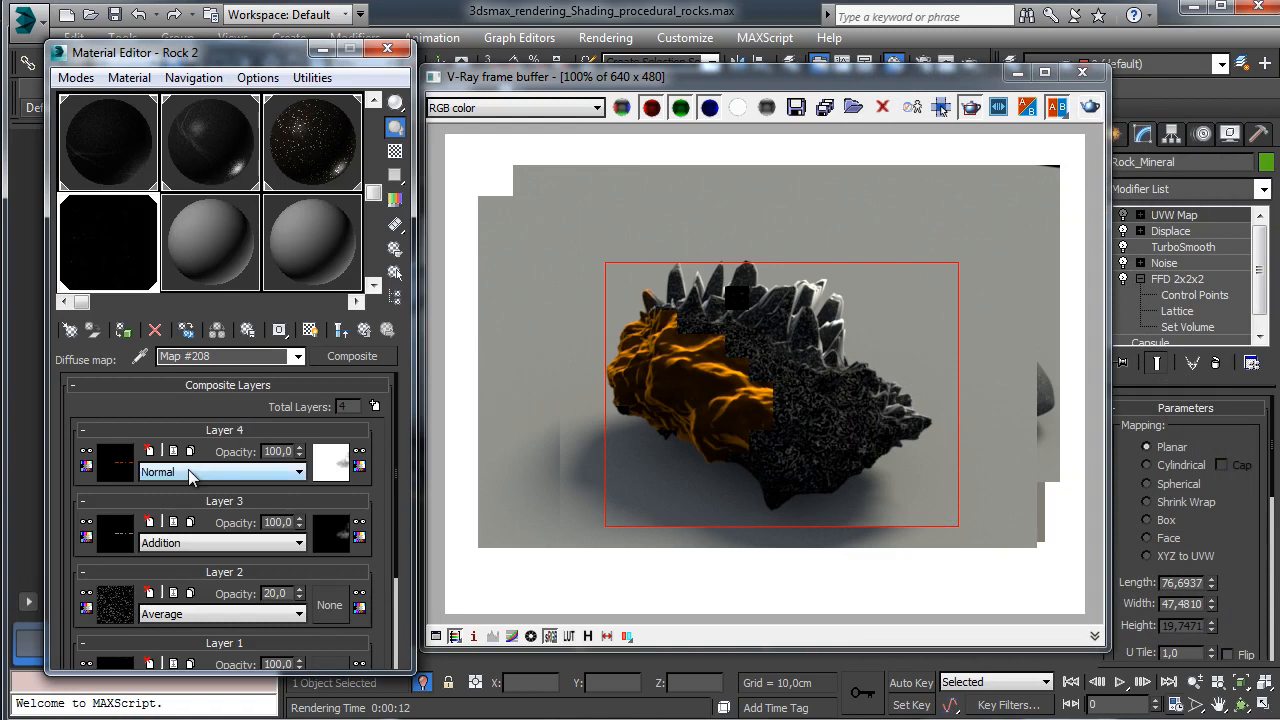
click(190, 478)
click(192, 514)
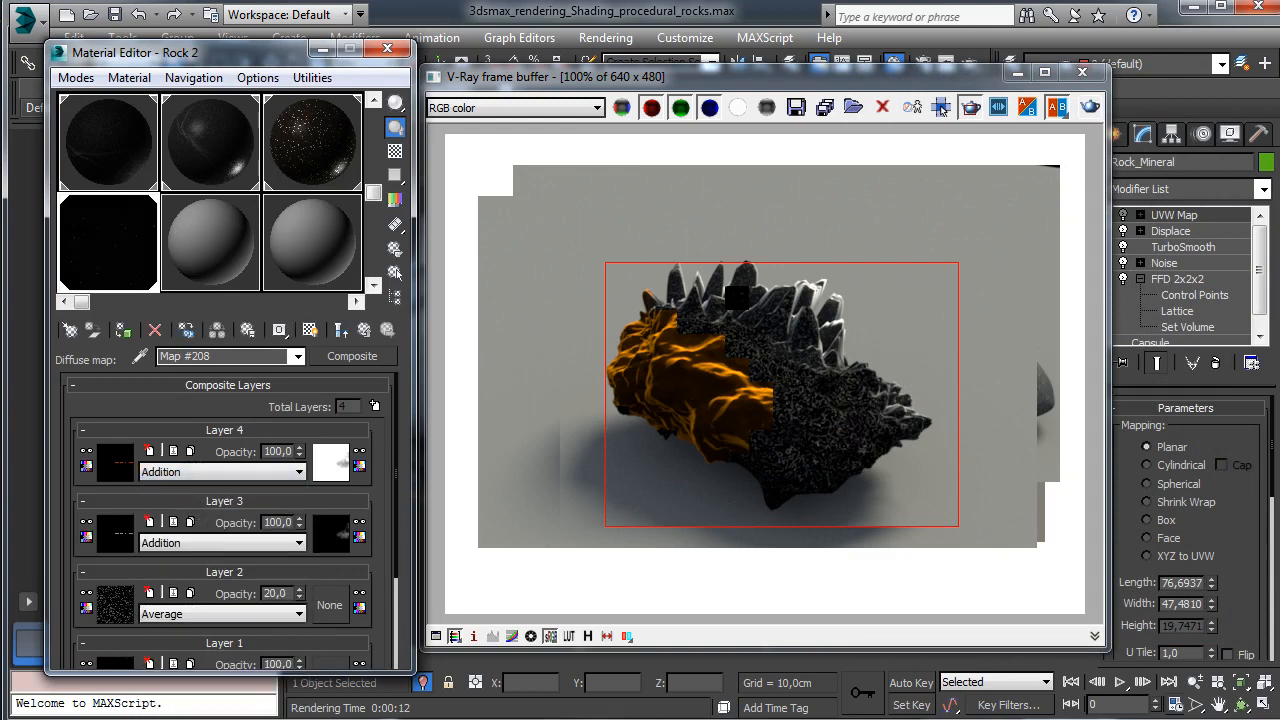
click(168, 472)
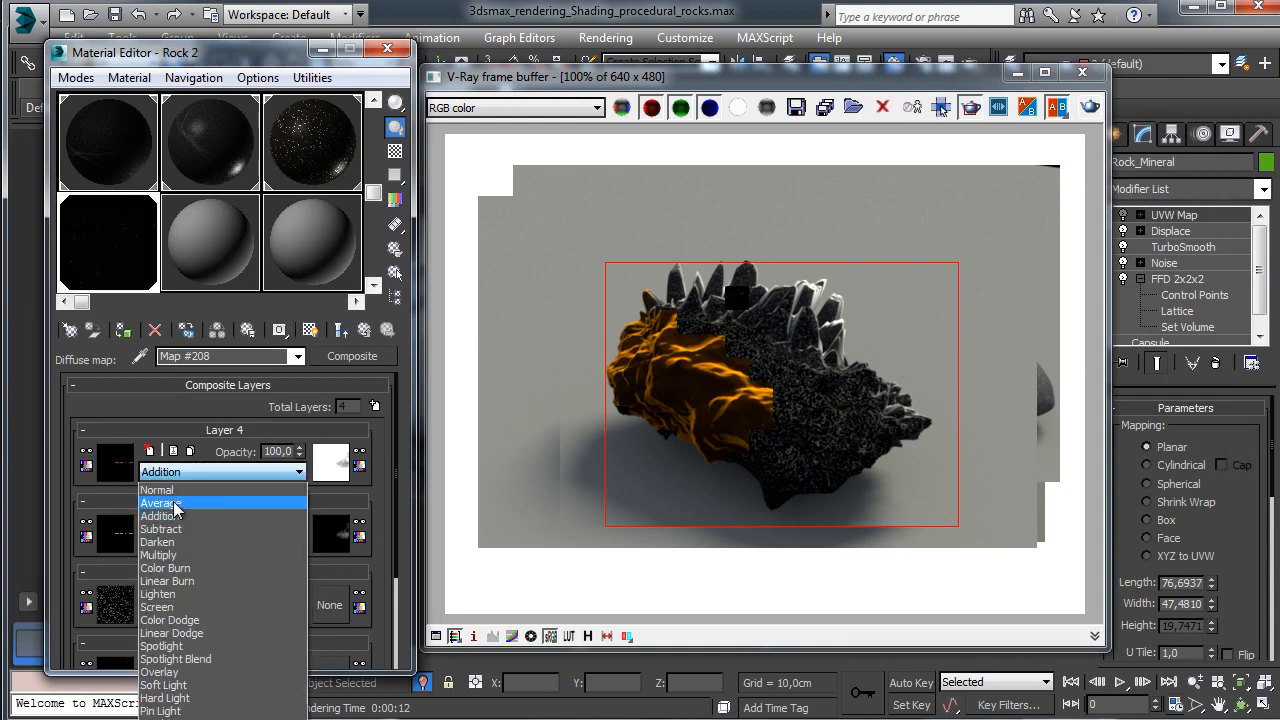
click(172, 500)
Step: Fine-tune the two middle mix curve points of Layer 4's Falloff map, keeping a steep black-to-white transition, and test-render the rock region
click(116, 476)
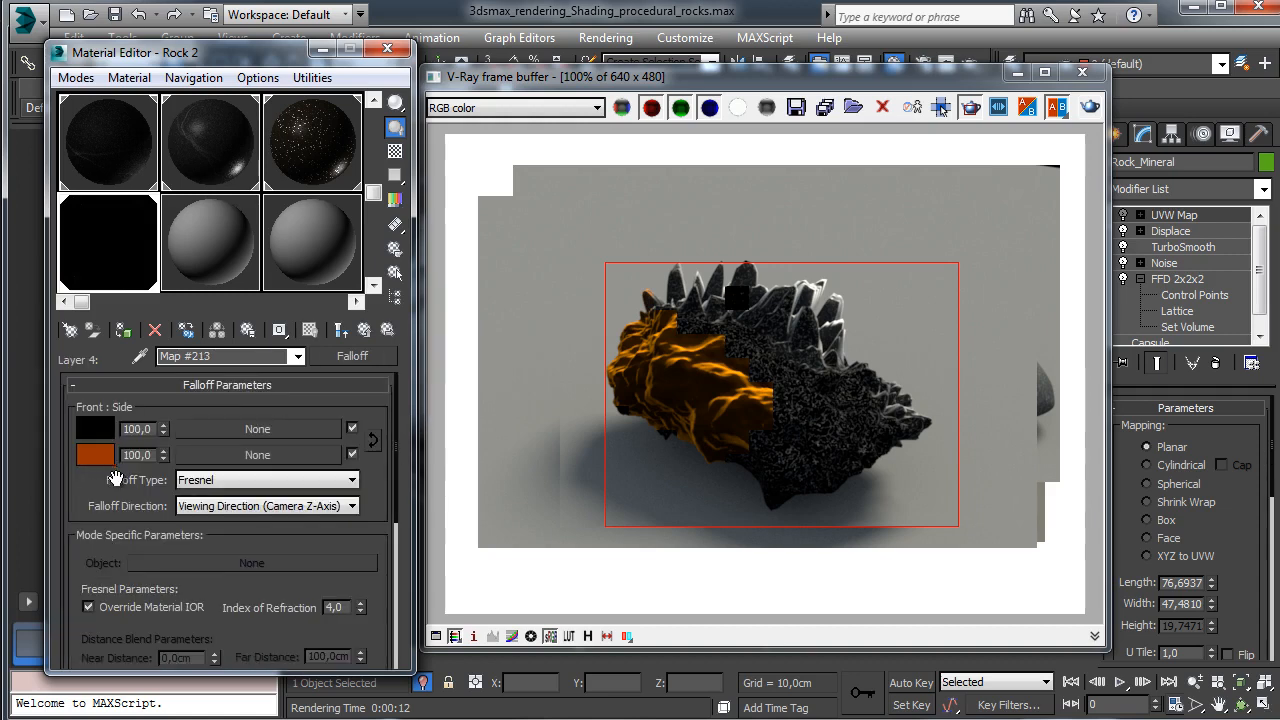
scroll(235, 542, down, 5)
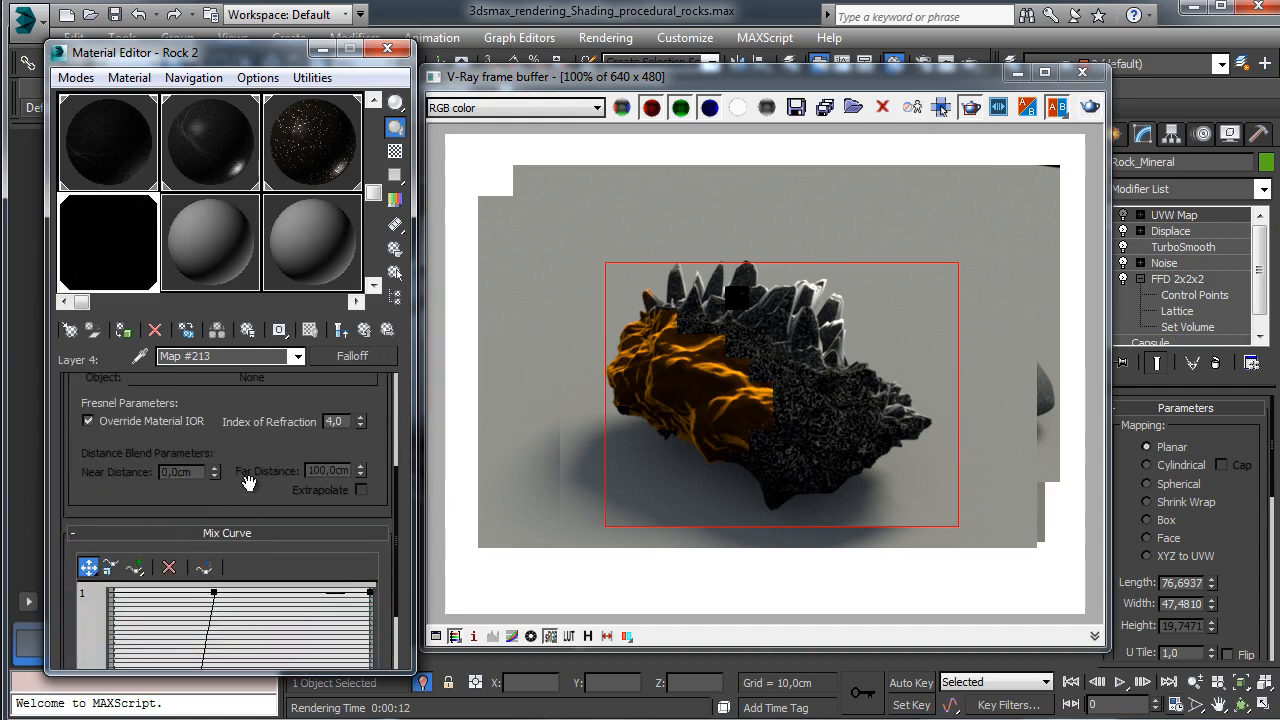
scroll(248, 483, down, 3)
drag(197, 581, 191, 606)
mouse_move(214, 492)
mouse_down()
mouse_move(197, 491)
mouse_move(210, 491)
mouse_up()
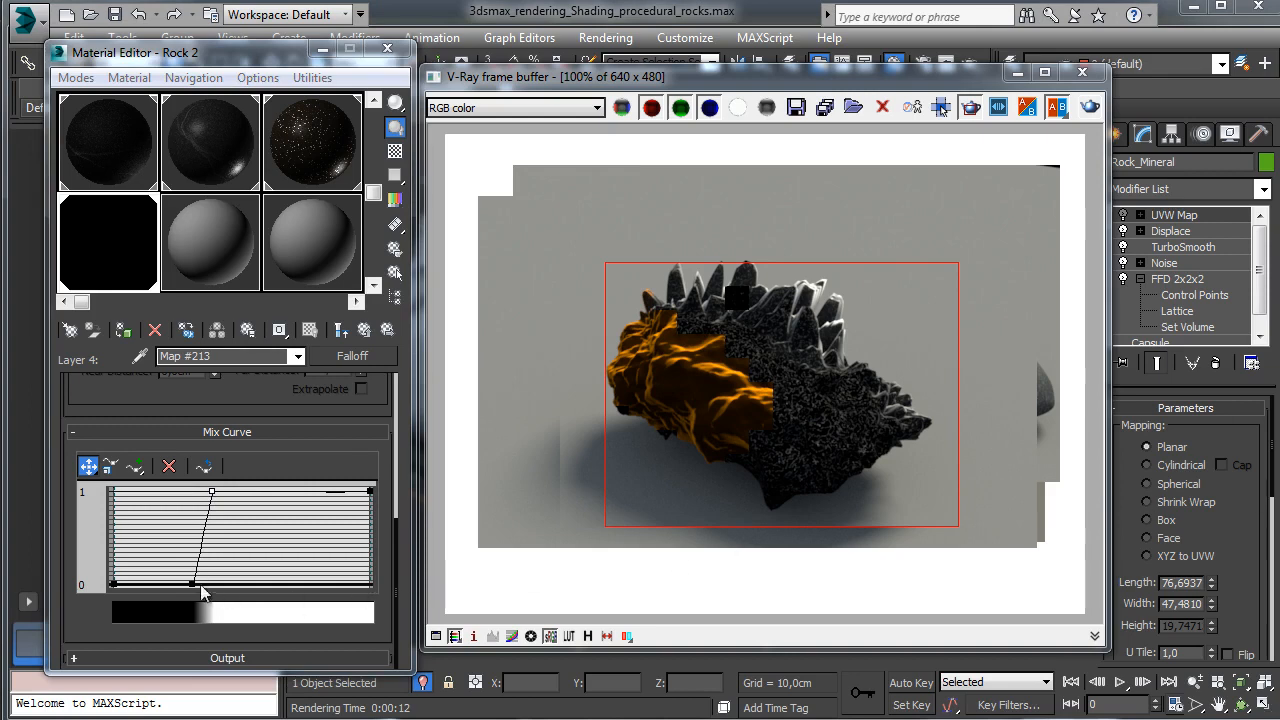
drag(202, 585, 209, 585)
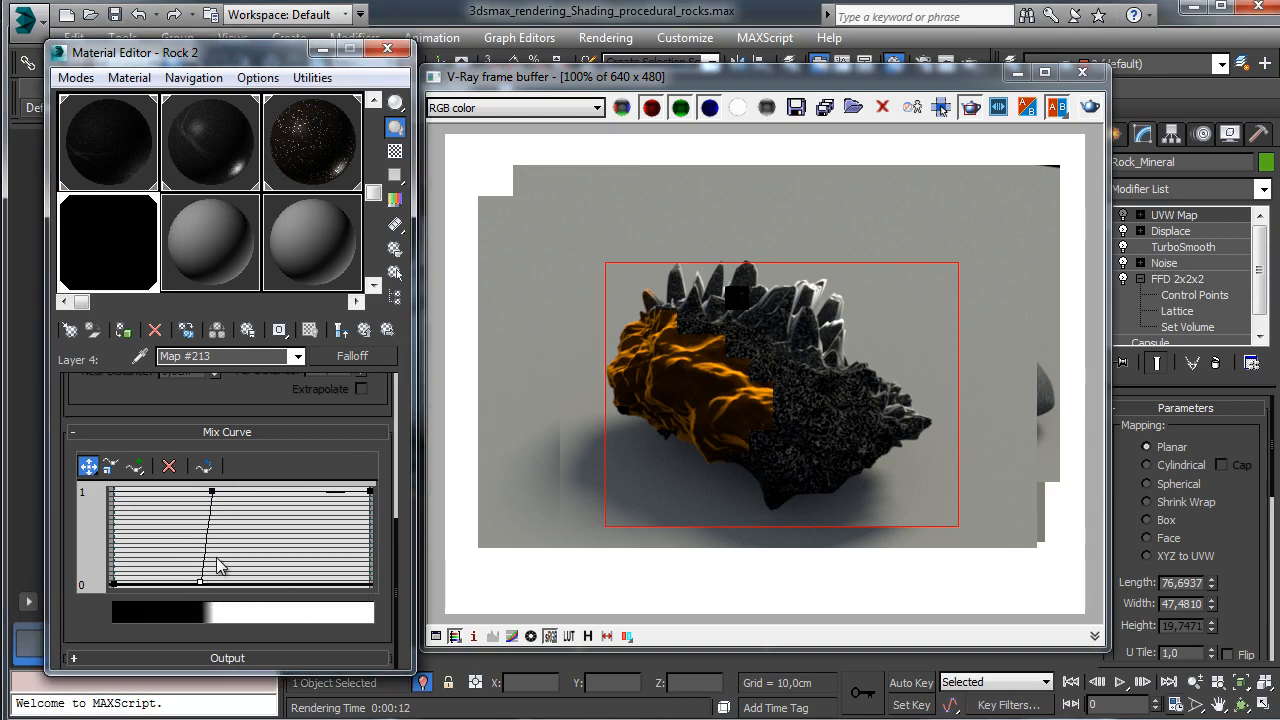
mouse_move(212, 493)
mouse_down()
mouse_move(239, 494)
mouse_move(215, 492)
mouse_up()
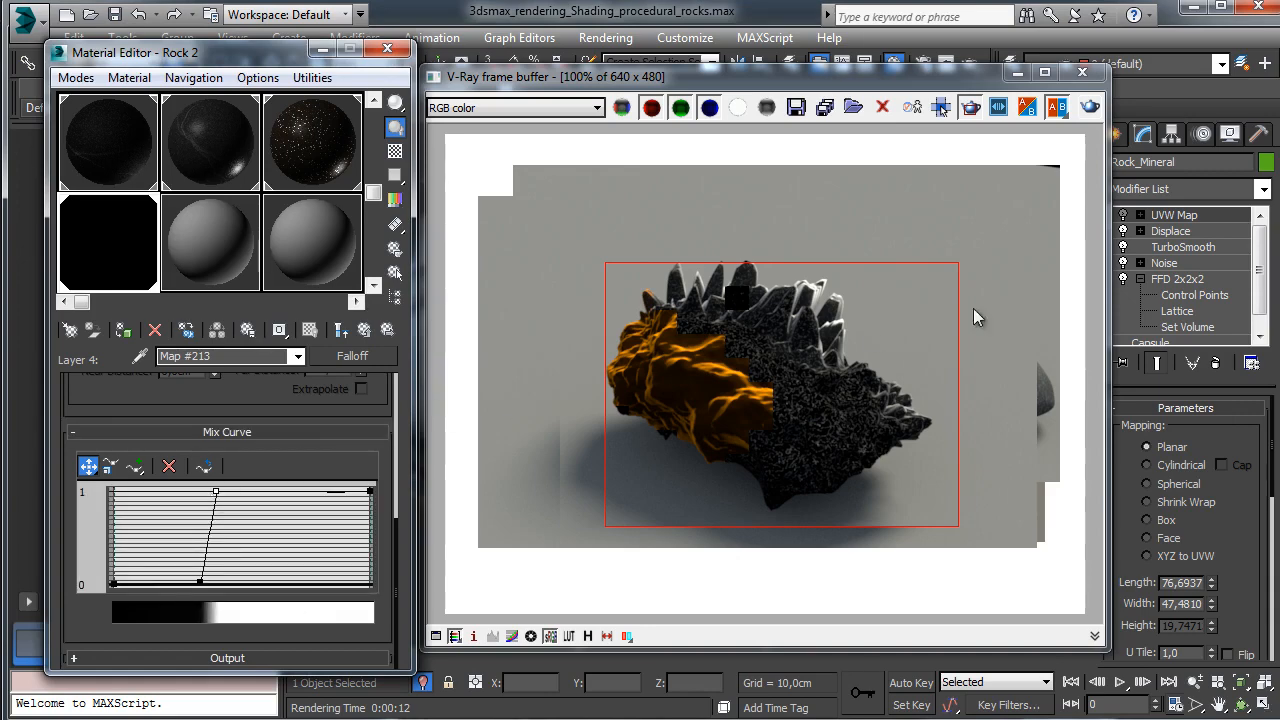
click(1172, 145)
key(shift+q)
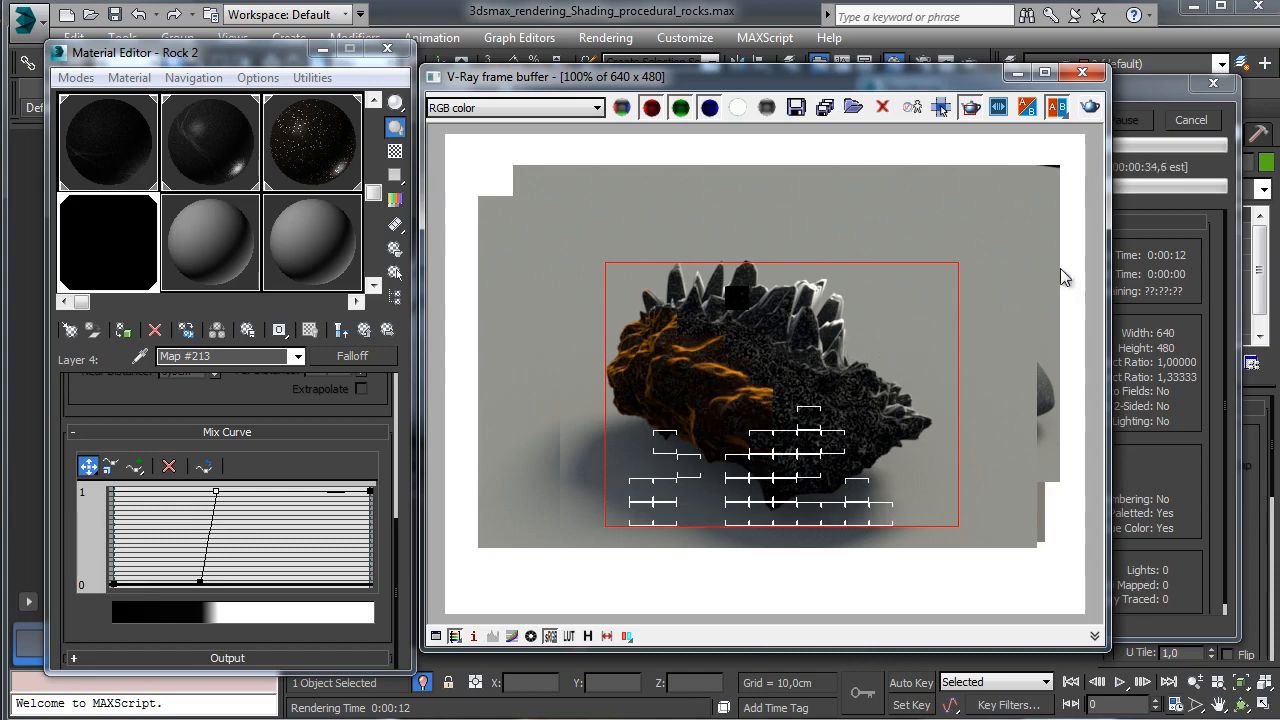
Step: Stop the render and shift both middle mix curve points of Layer 4's Falloff map toward the white end, keeping a steep transition
click(1205, 121)
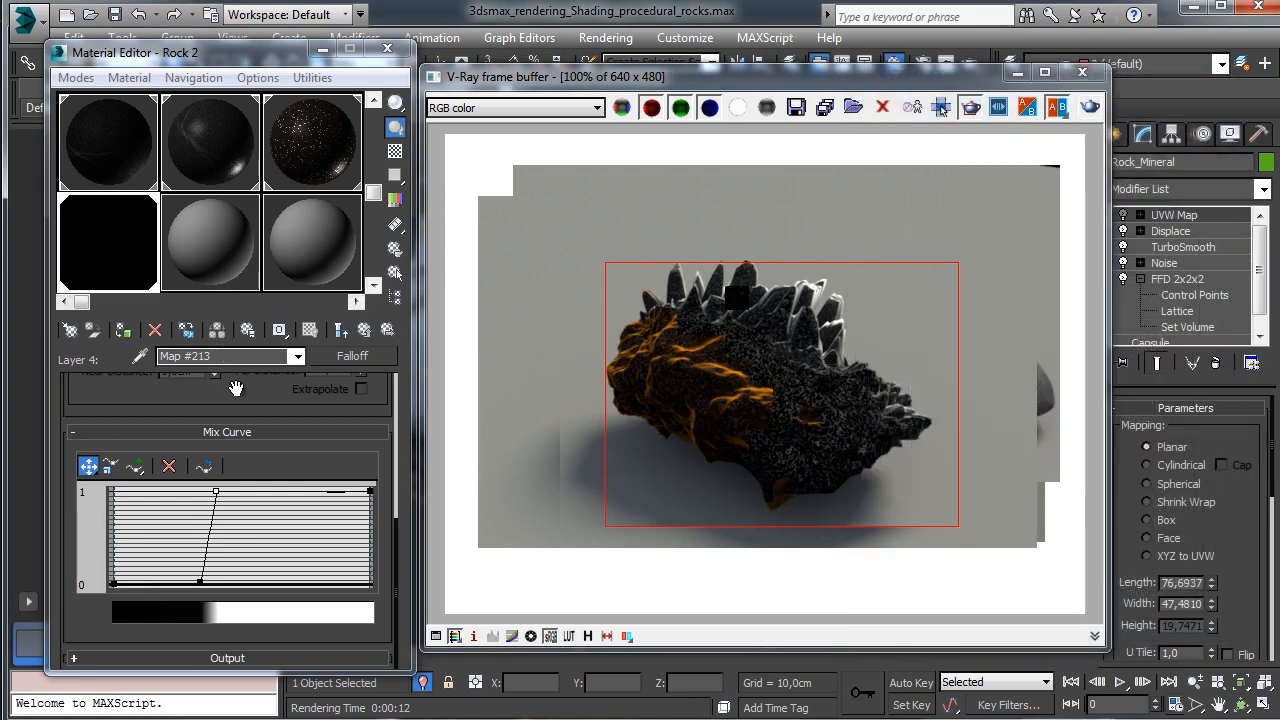
scroll(200, 420, up, 5)
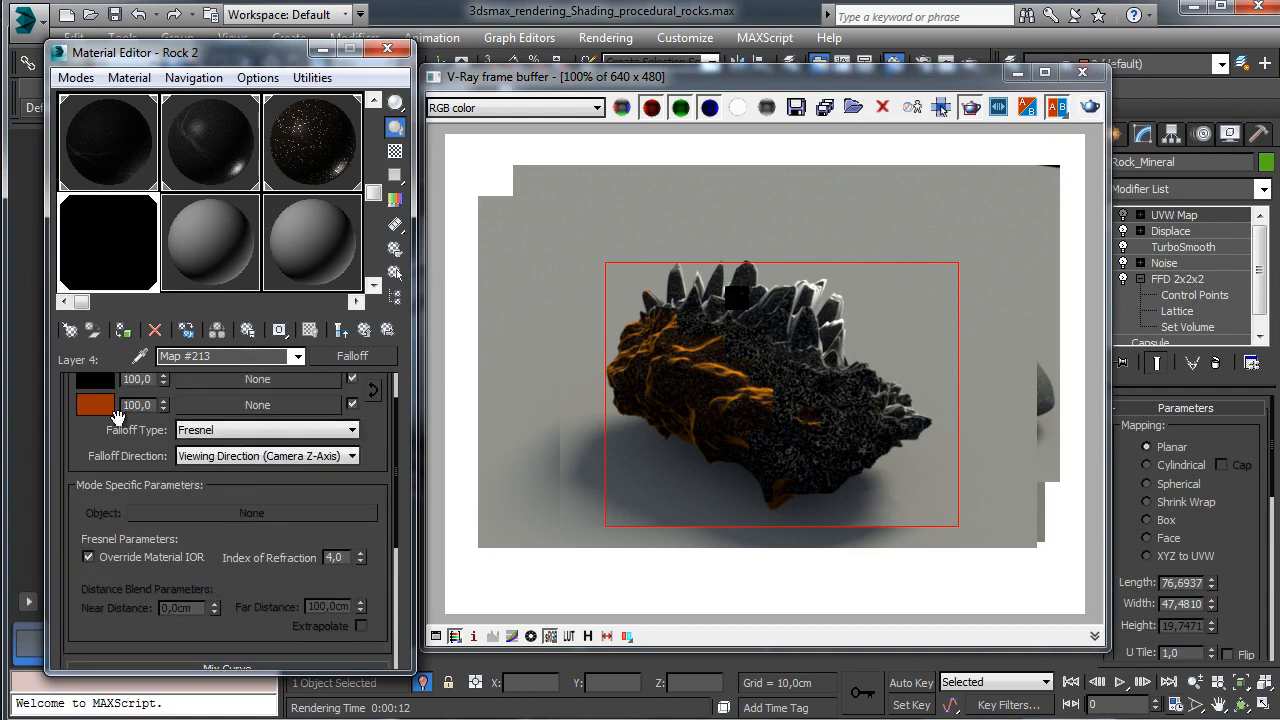
scroll(245, 500, down, 5)
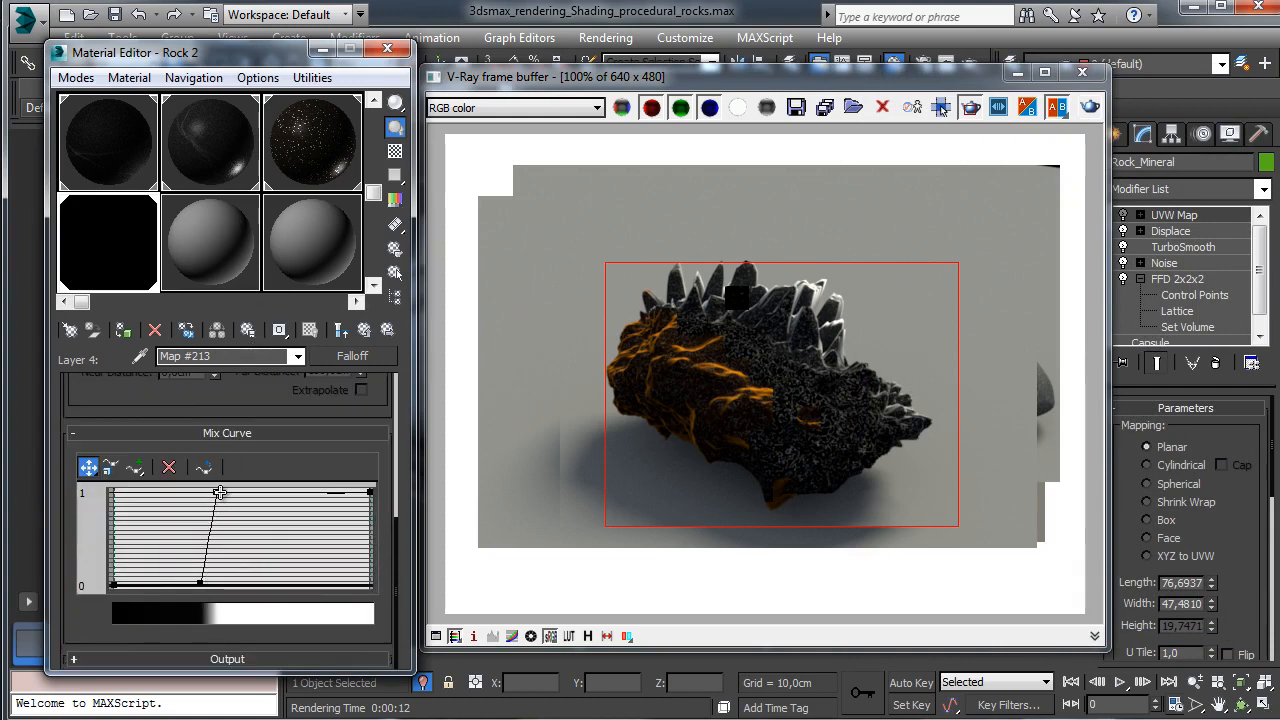
mouse_move(220, 492)
mouse_down()
mouse_move(320, 492)
mouse_move(228, 492)
mouse_up()
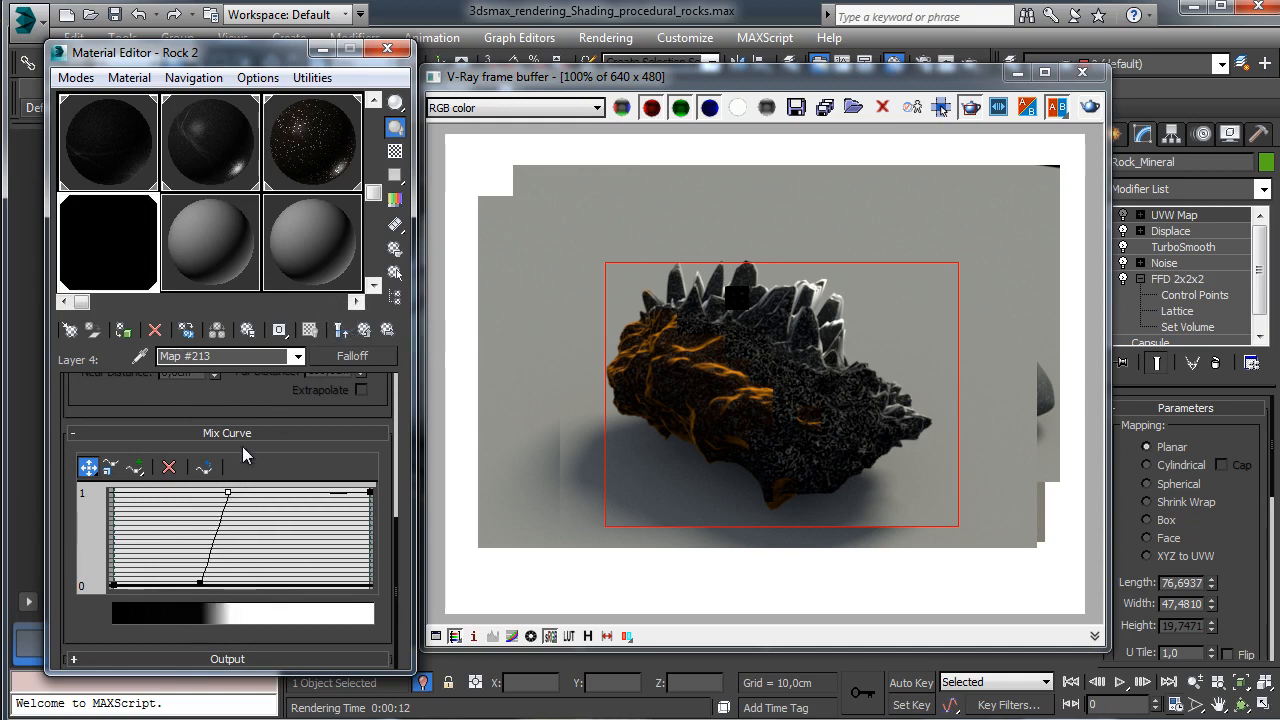
click(342, 330)
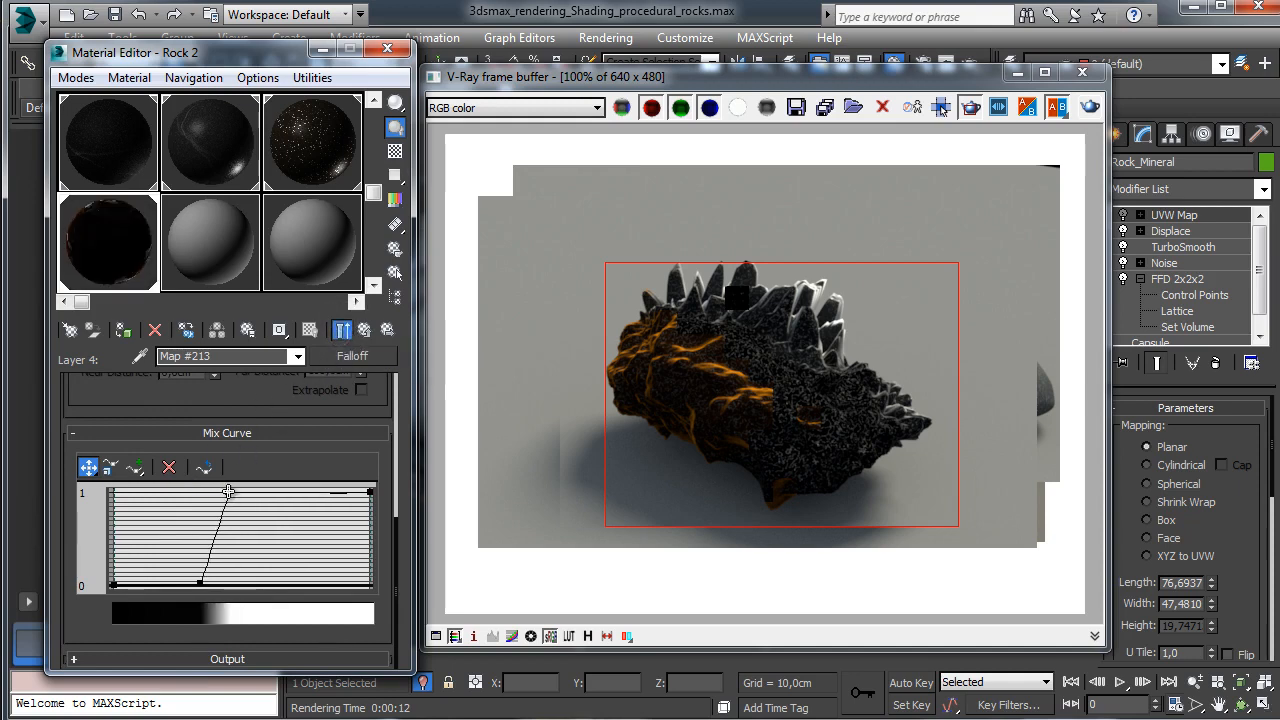
drag(228, 492, 258, 494)
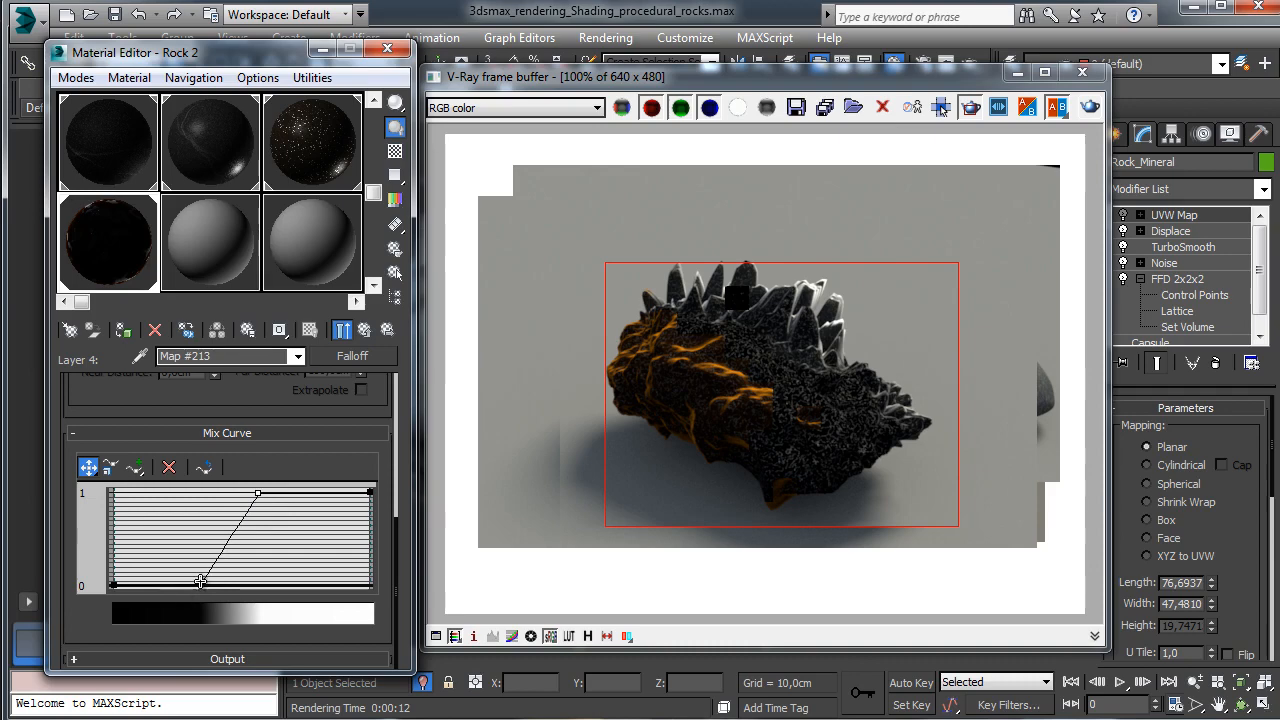
drag(201, 581, 230, 586)
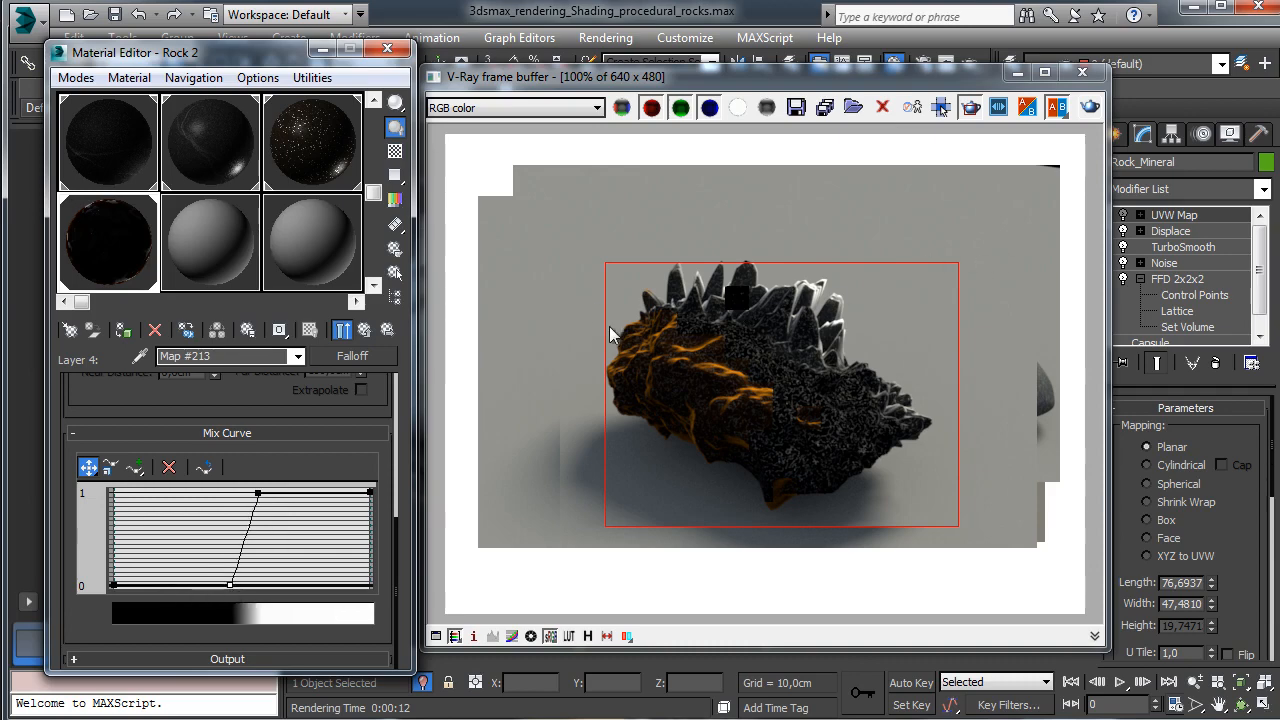
Step: Redraw the render region around the left part of the rock and test-render it
drag(588, 293, 811, 510)
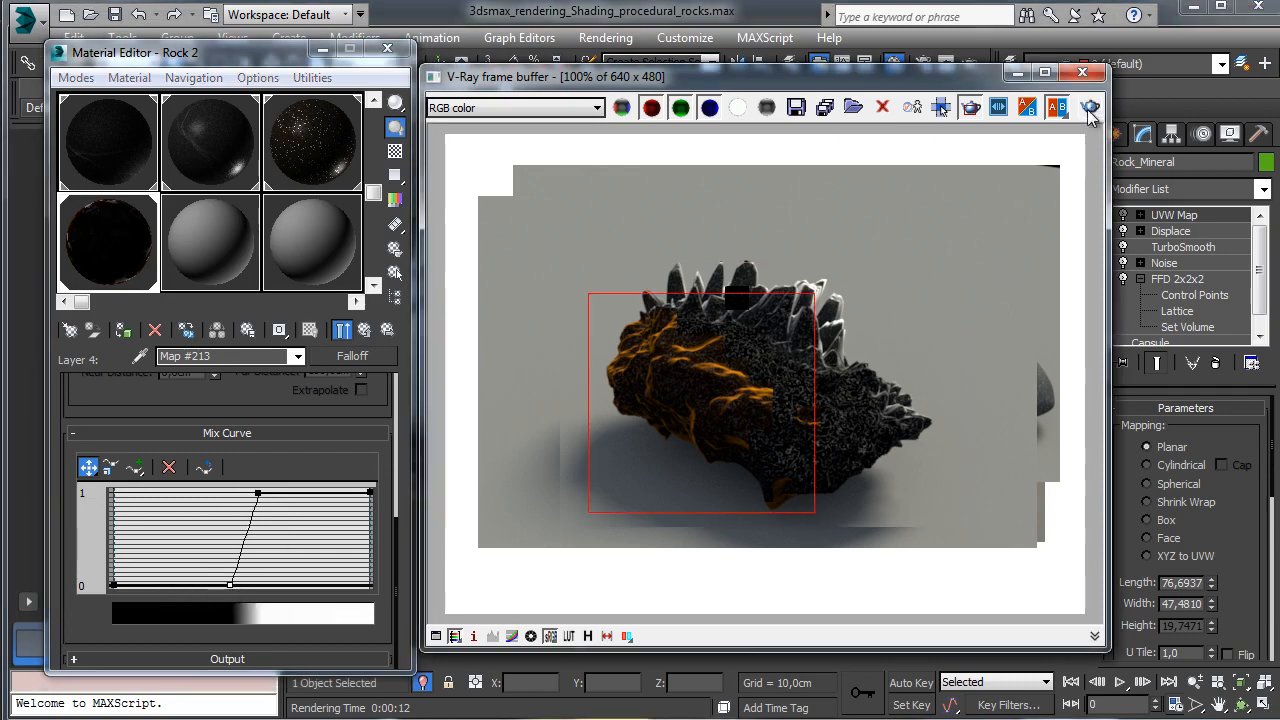
click(1090, 108)
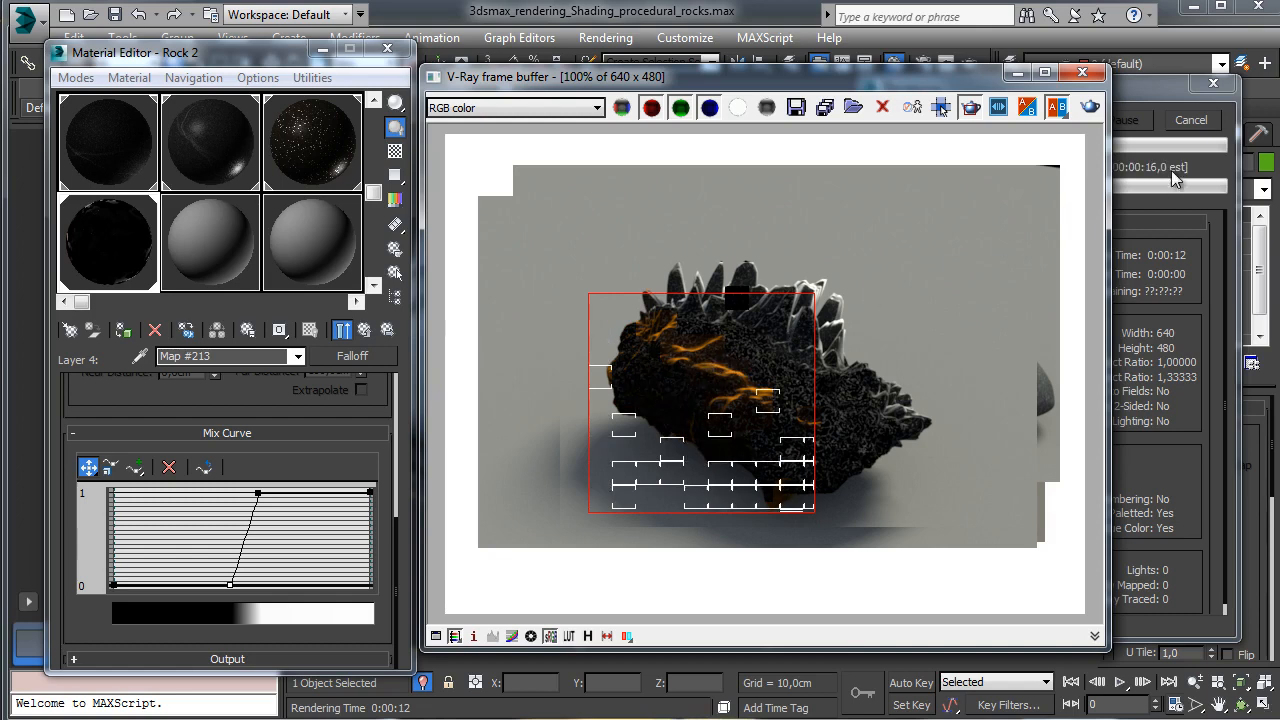
click(1199, 122)
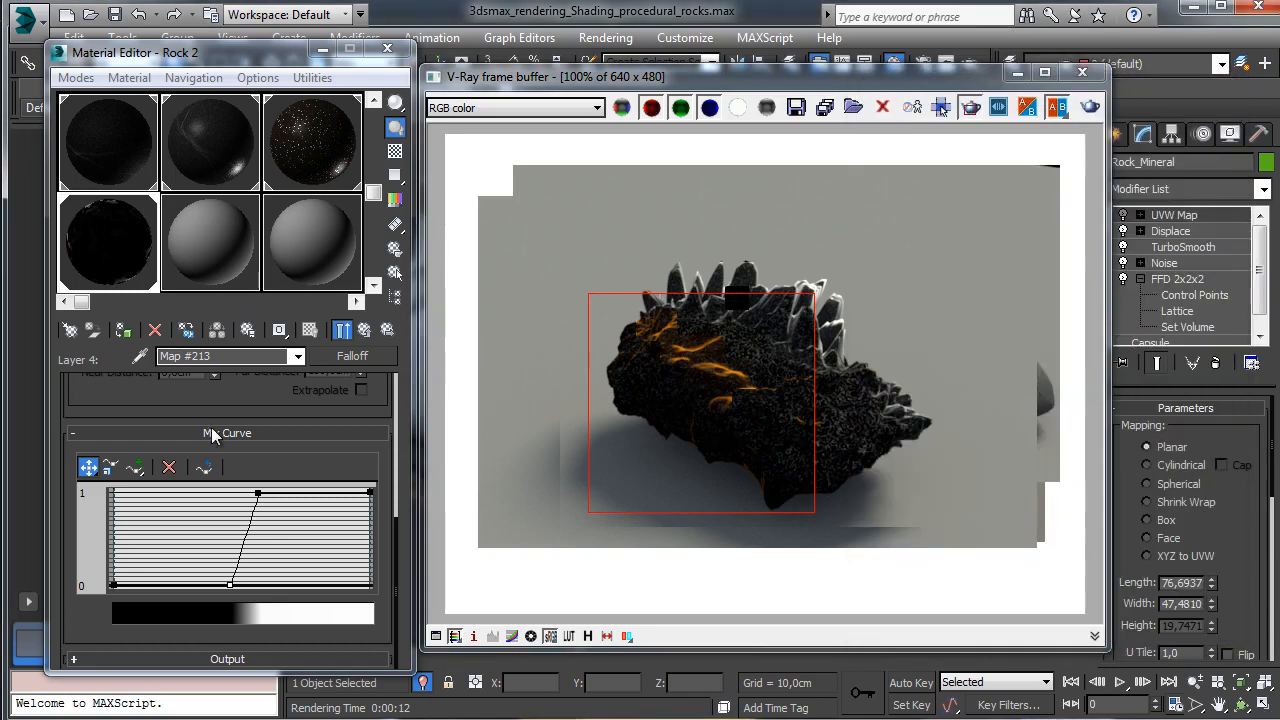
Step: Return to the top level of the Rock 2 material and set its reflection color's value to 10
click(365, 331)
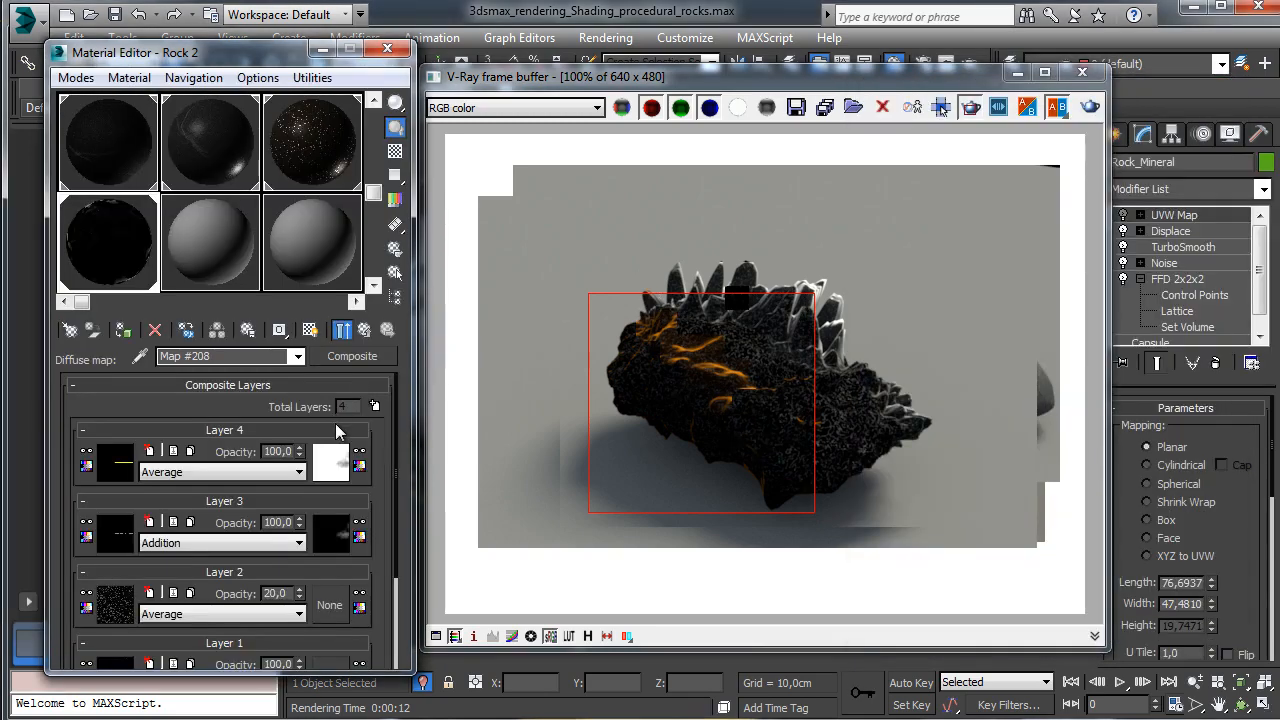
click(364, 330)
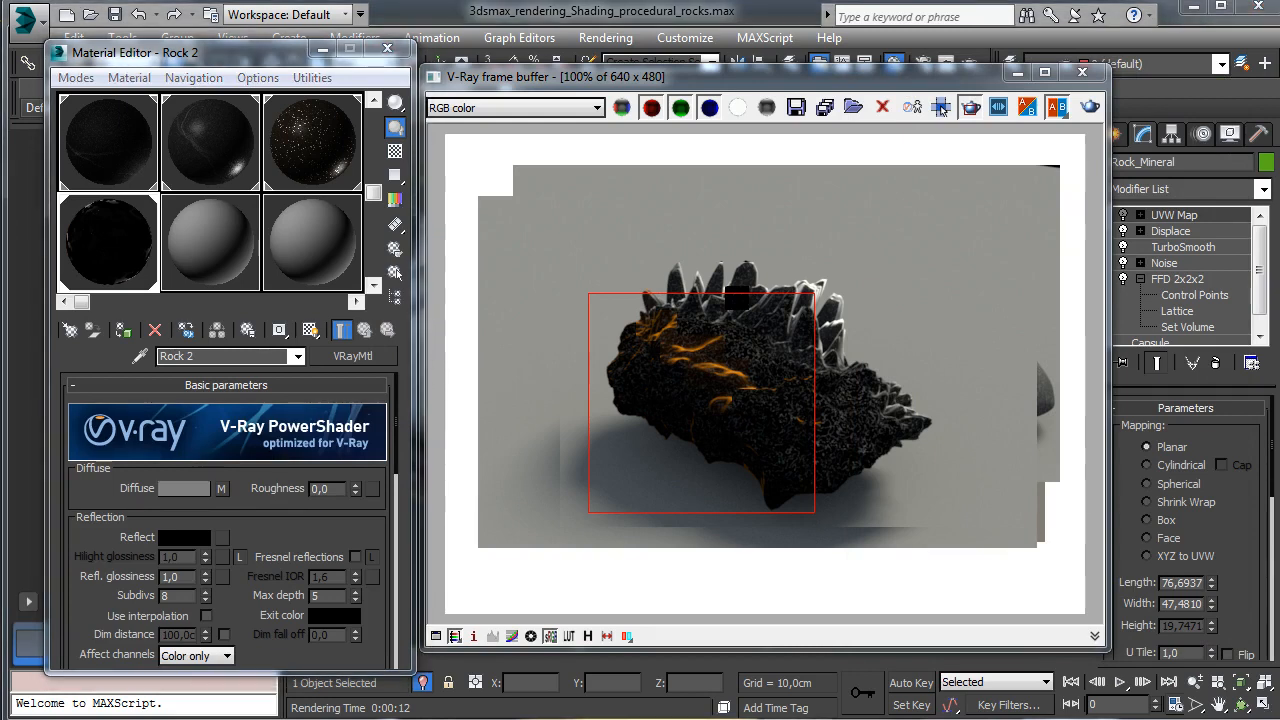
click(192, 535)
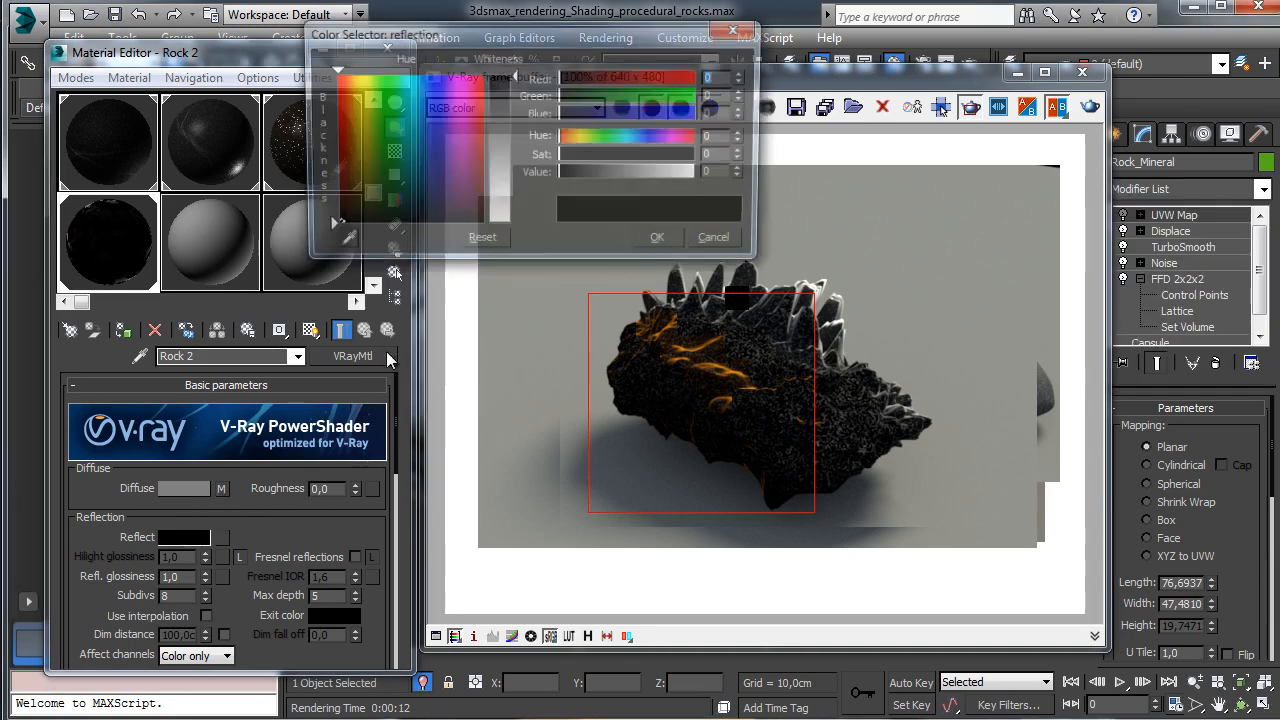
double_click(717, 173)
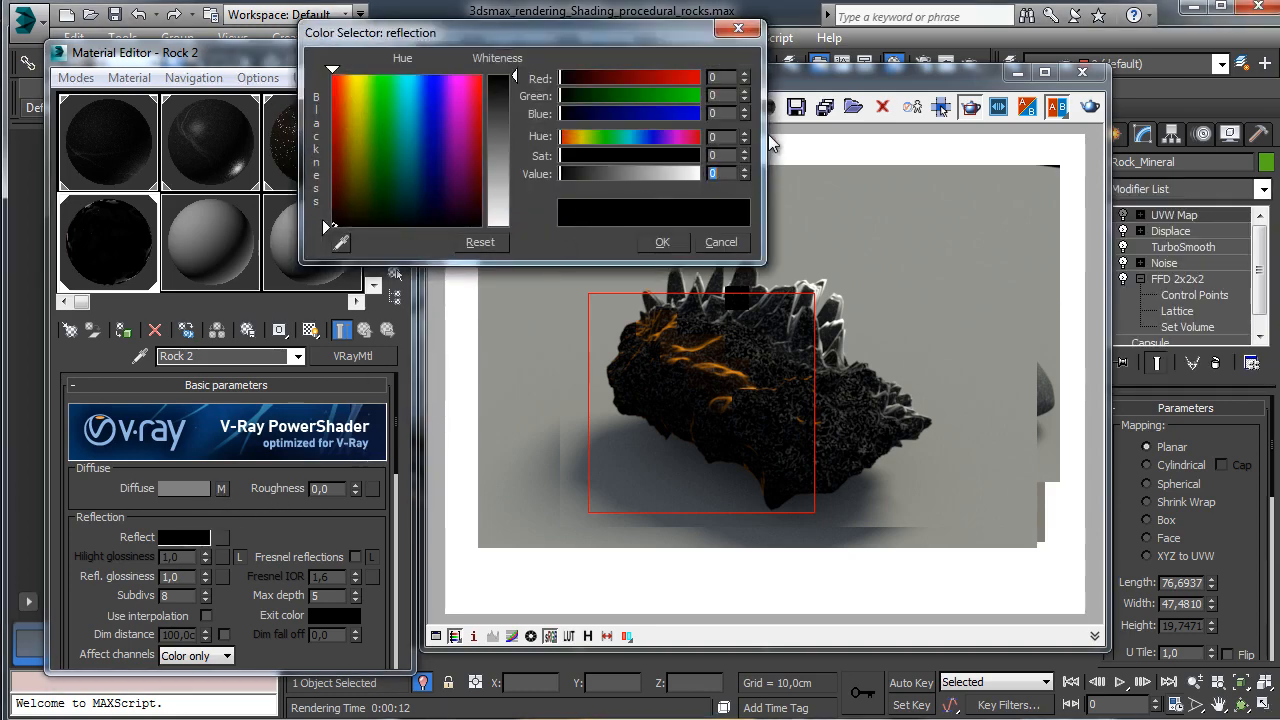
text(10)
key(Return)
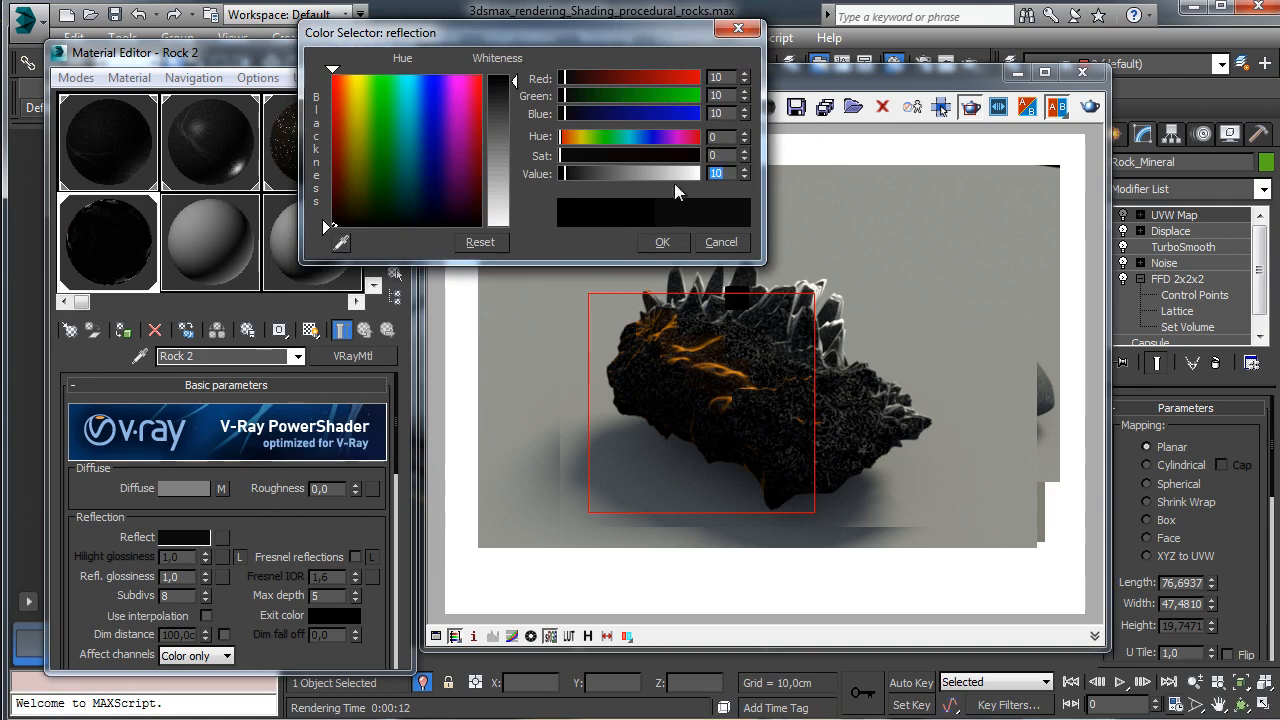
click(665, 241)
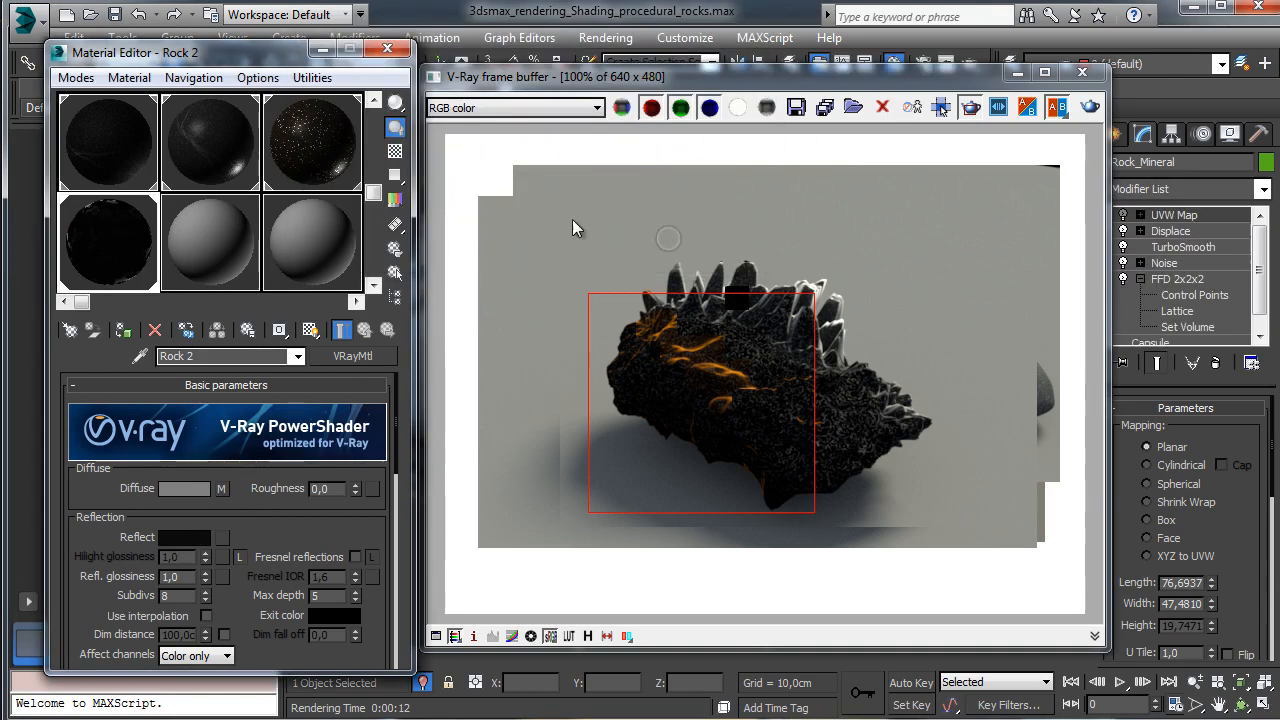
Step: Set the reflection glossiness to 0,75, then unlock the highlight glossiness and set it to 0,6
double_click(191, 571)
text(0,75)
key(Return)
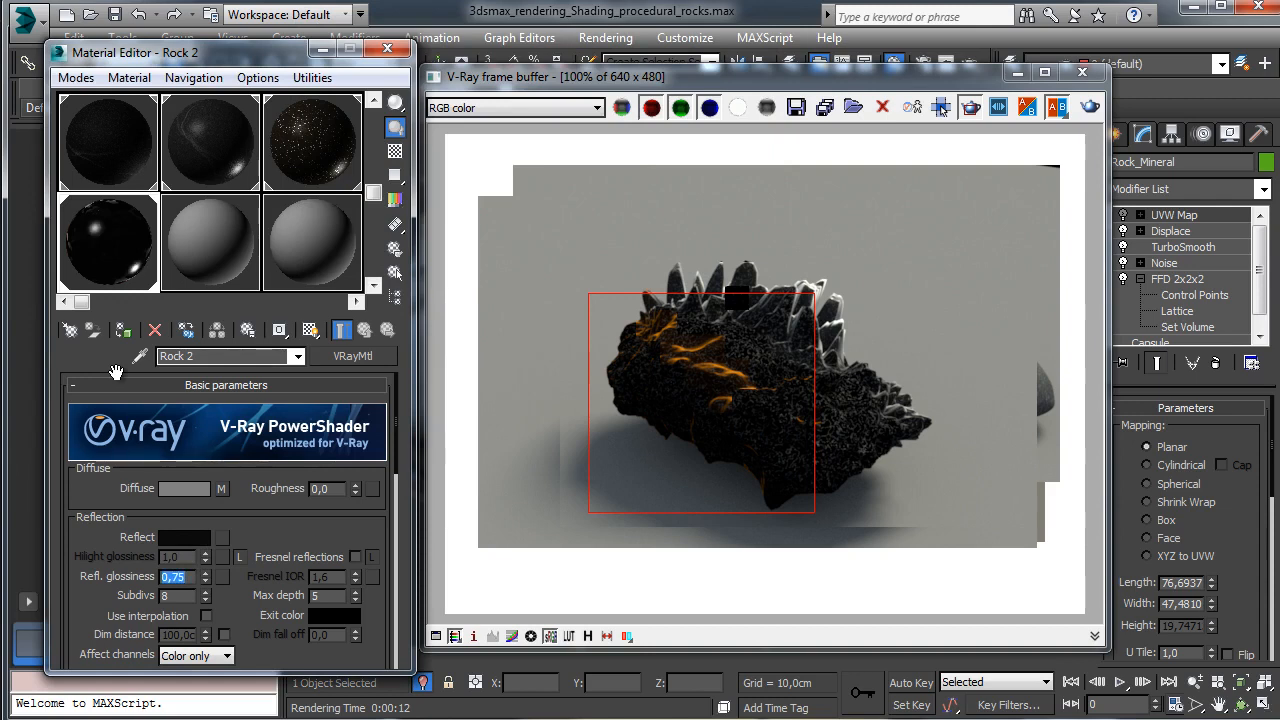
click(239, 556)
double_click(178, 556)
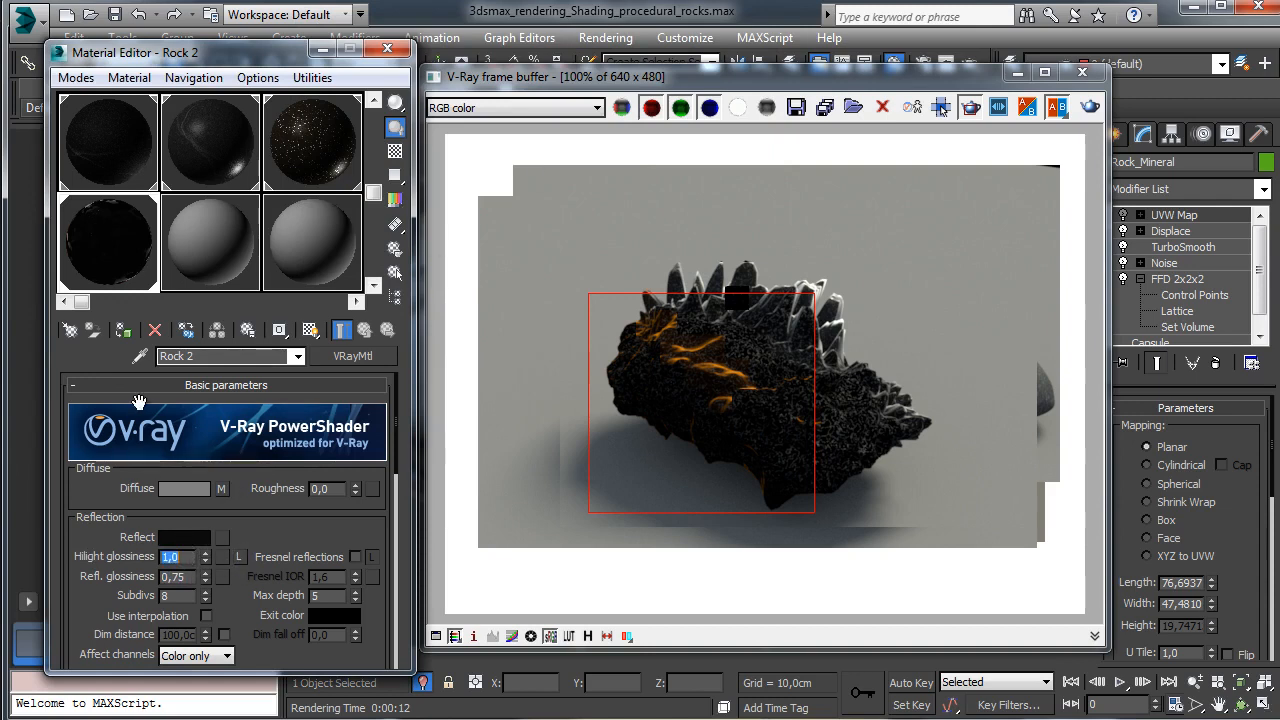
text(0,6)
key(Return)
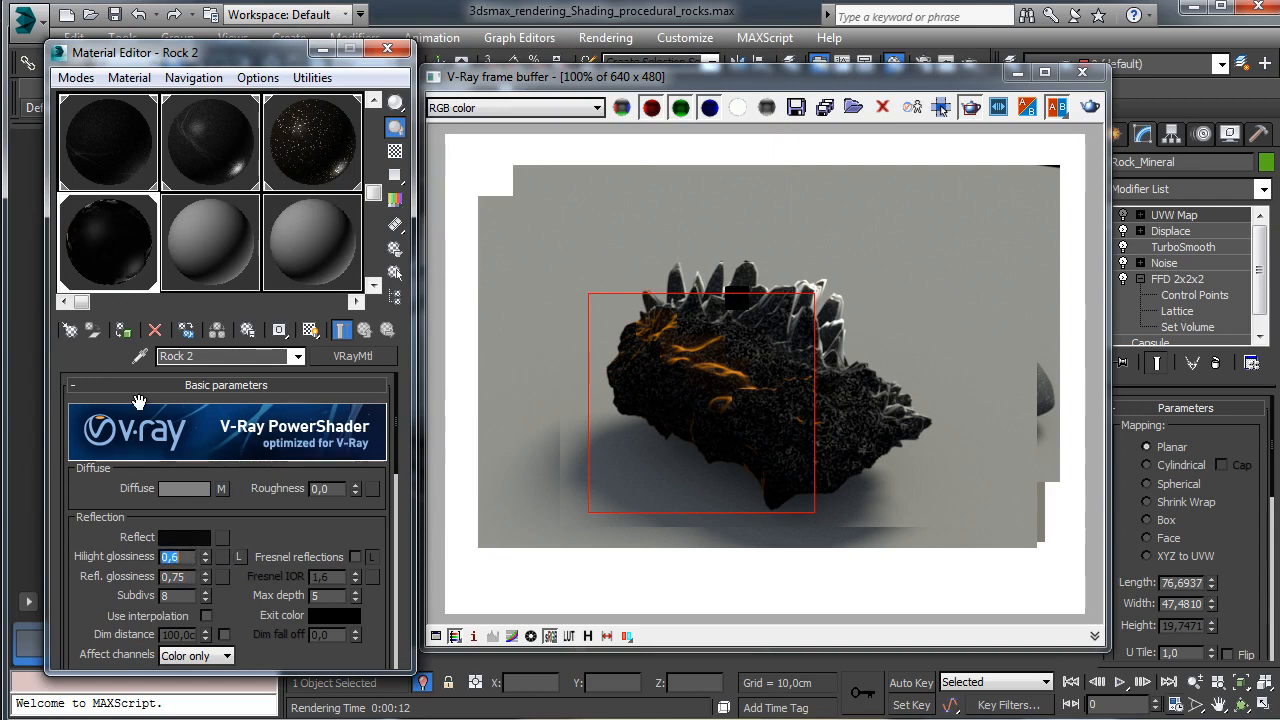
Step: Enlarge the render region to enclose the whole rock and test-render it
drag(574, 237, 991, 526)
click(1090, 108)
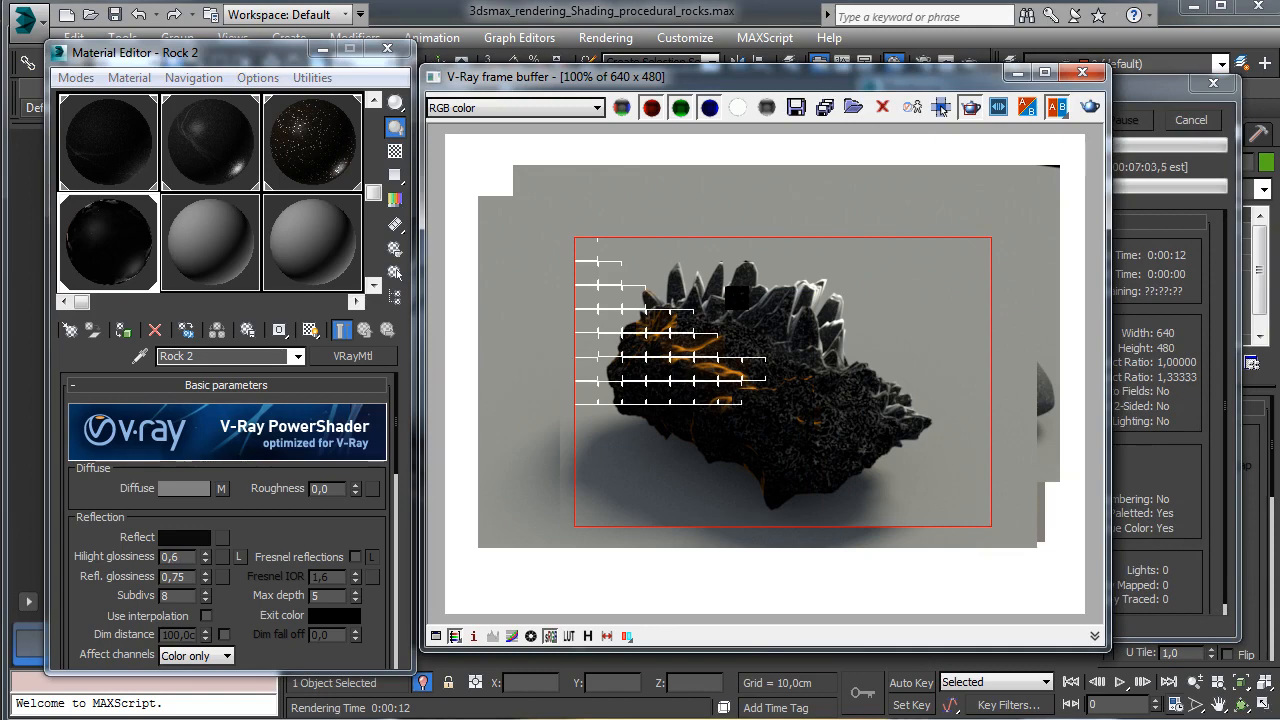
click(1206, 119)
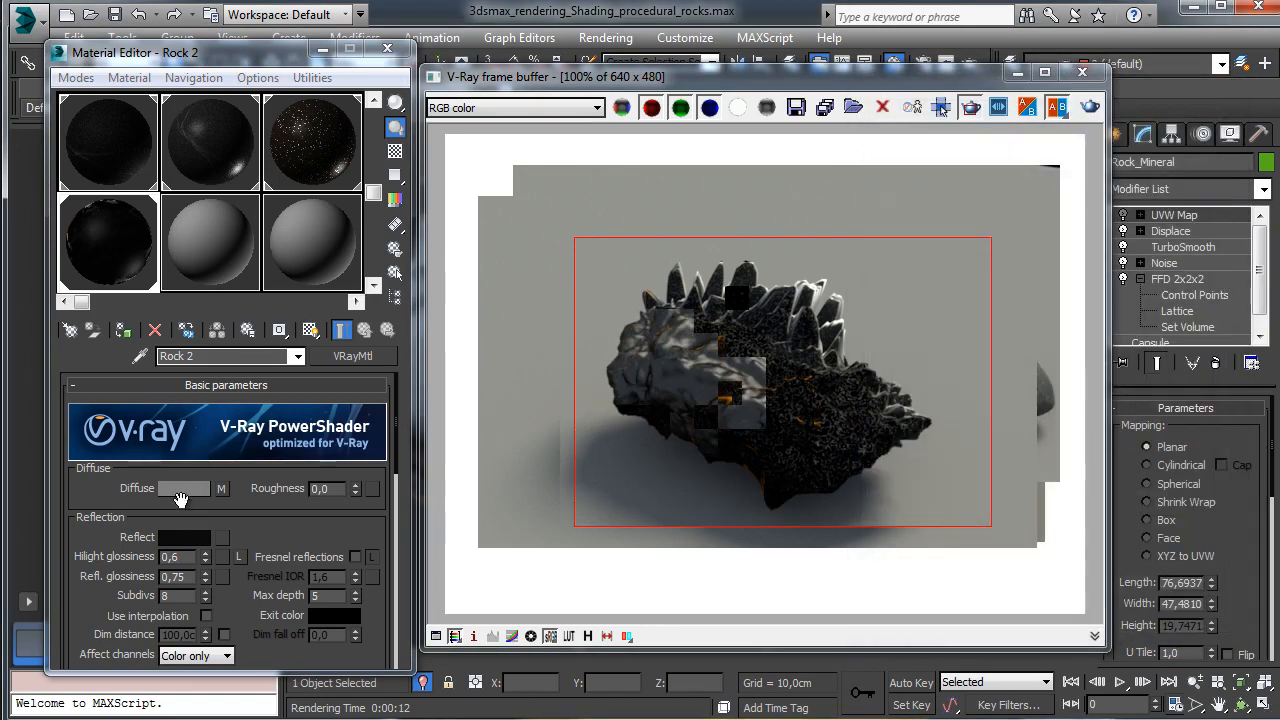
Step: Set the reflection color's value to 5 and test-render the rock region
click(184, 537)
double_click(729, 174)
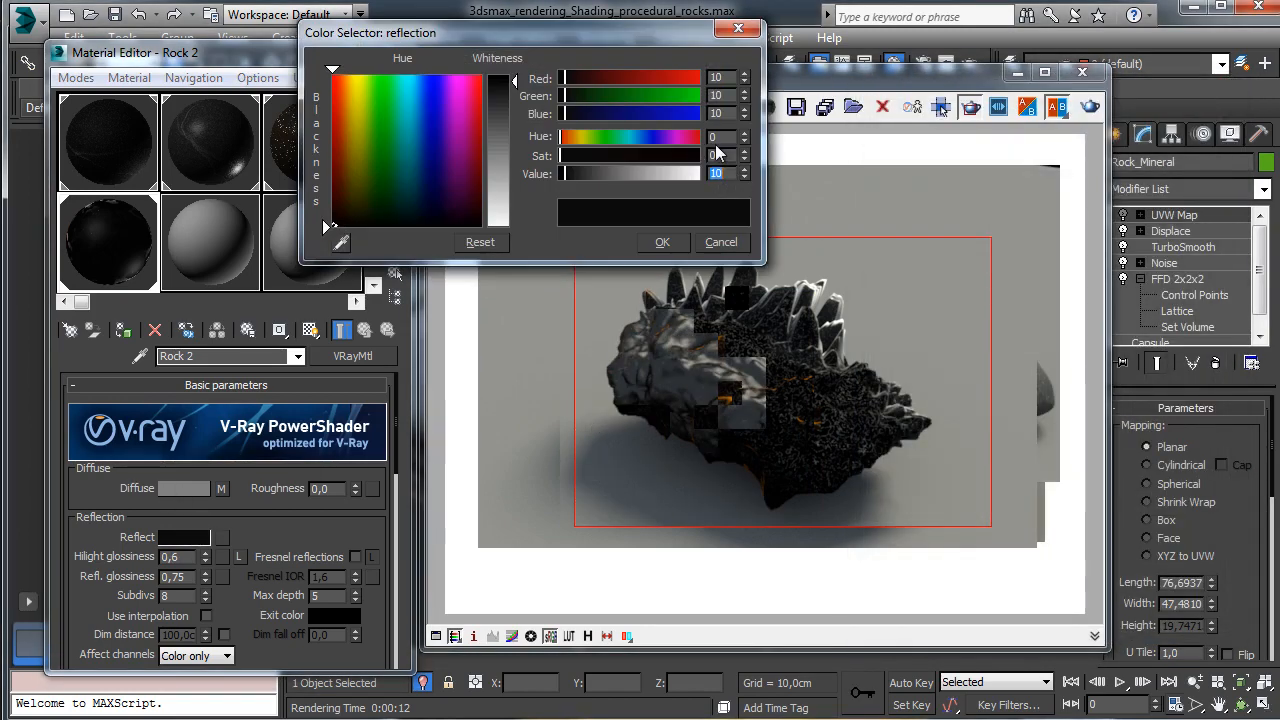
key(Return)
click(662, 242)
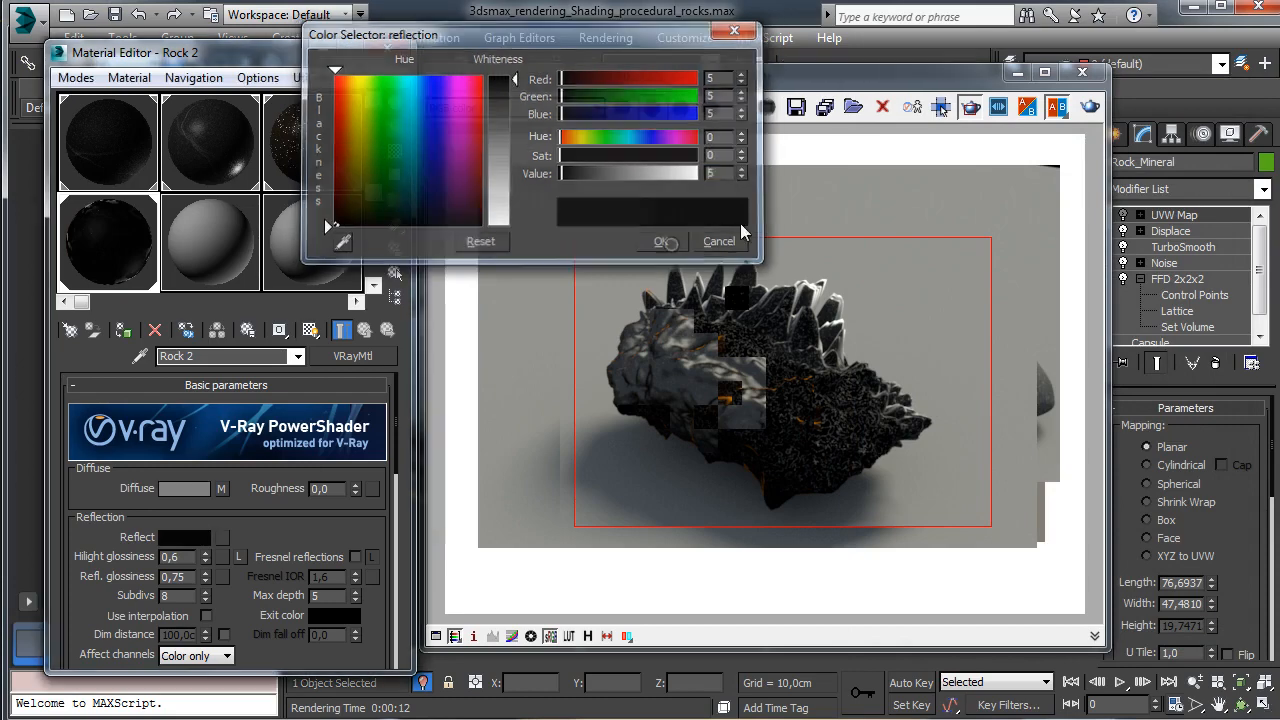
click(1090, 108)
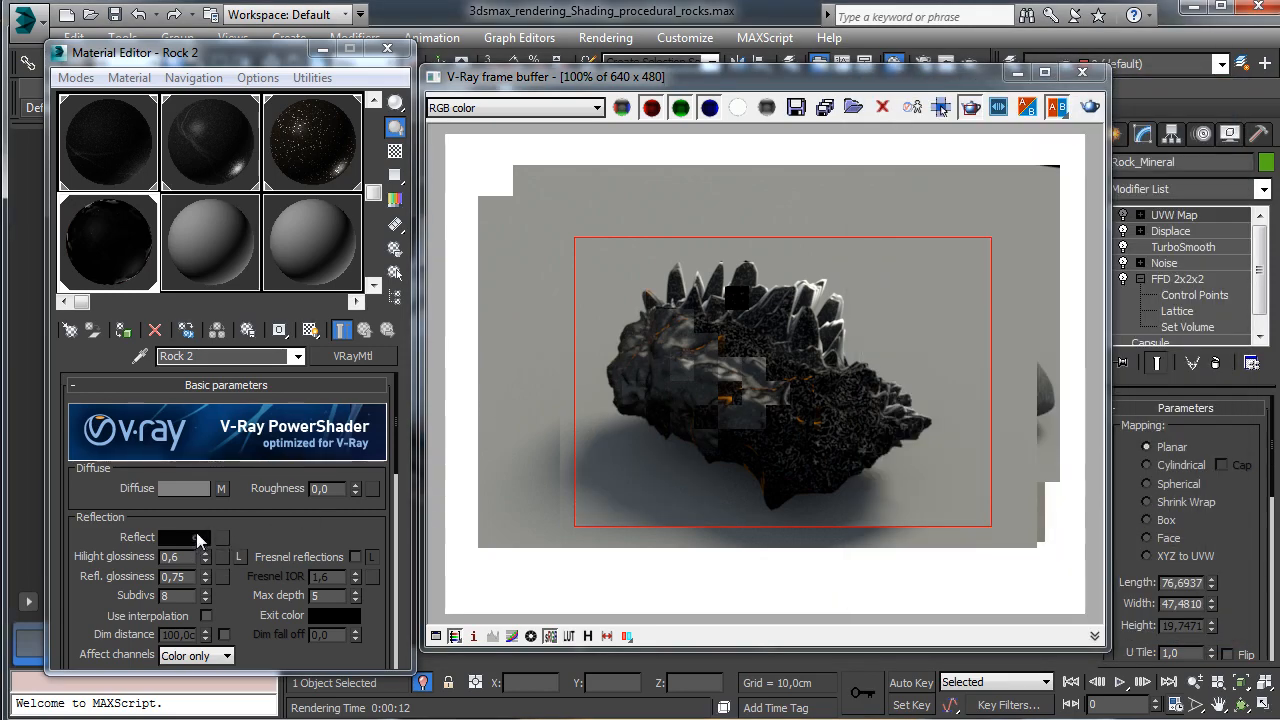
Step: Lower the reflection color's value to 3
click(196, 539)
click(744, 177)
click(744, 177)
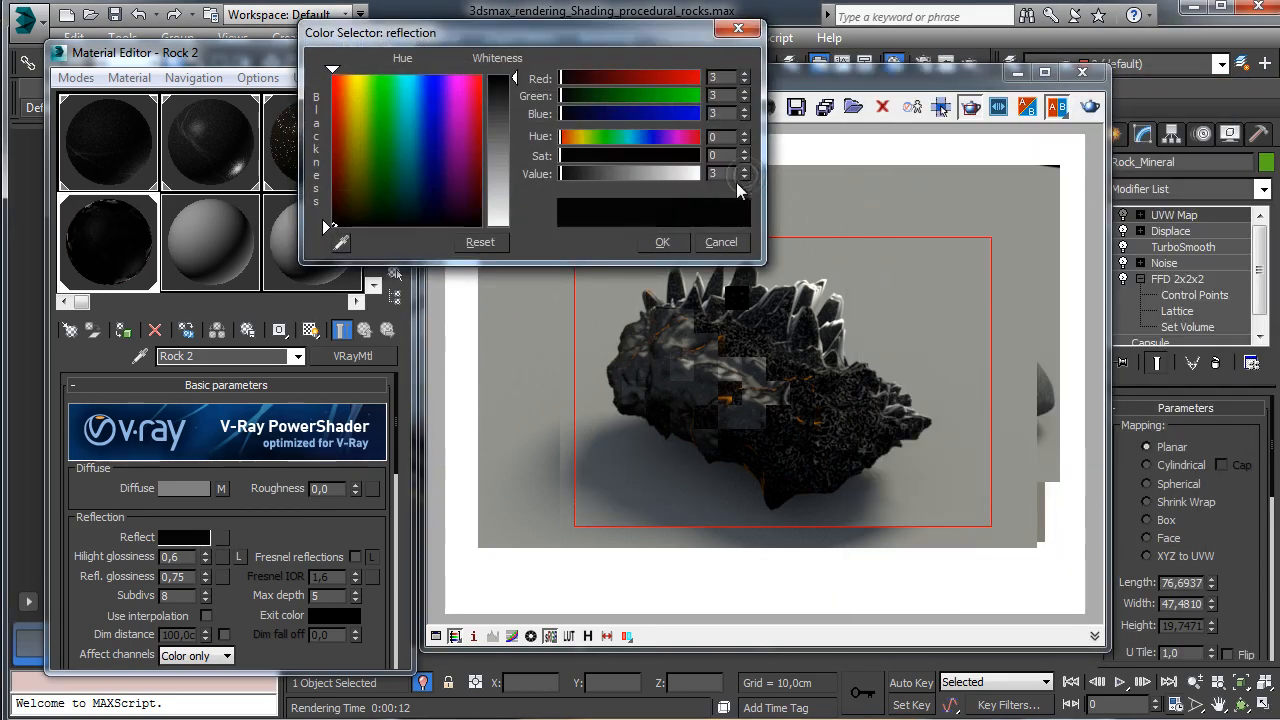
click(662, 242)
Step: Test-render the whole rock region and save the scene
click(1089, 107)
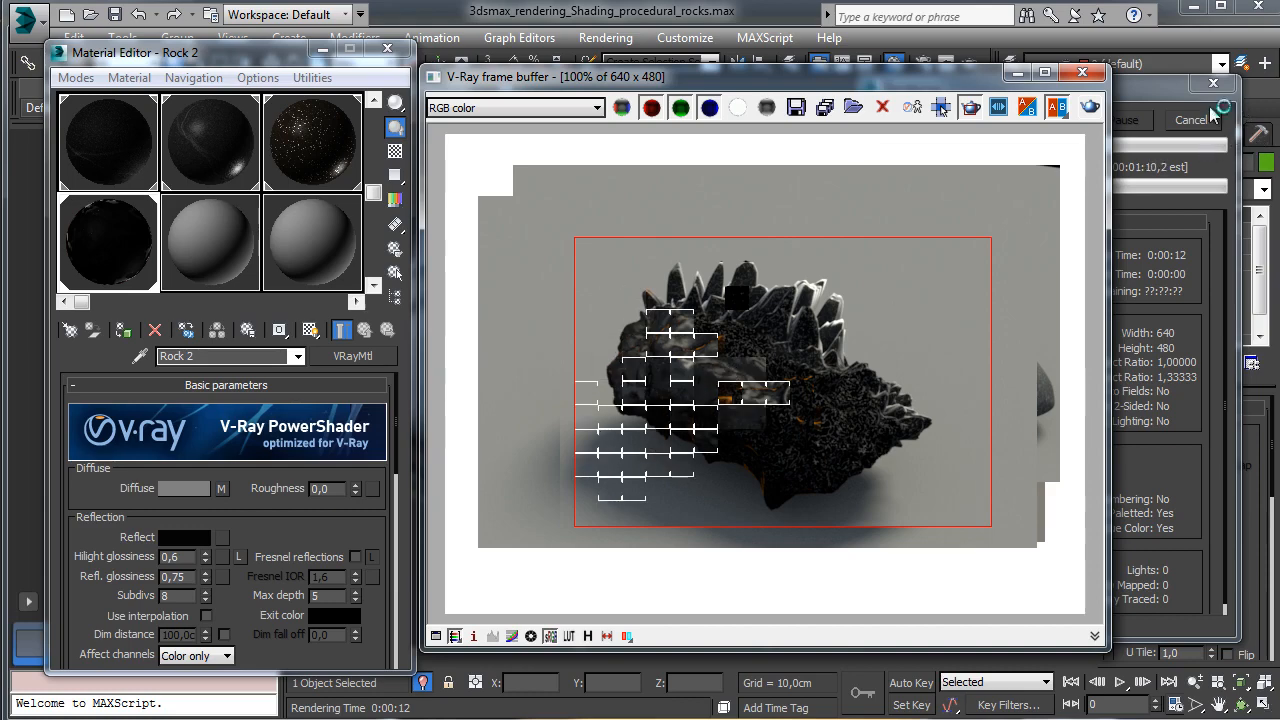
click(114, 14)
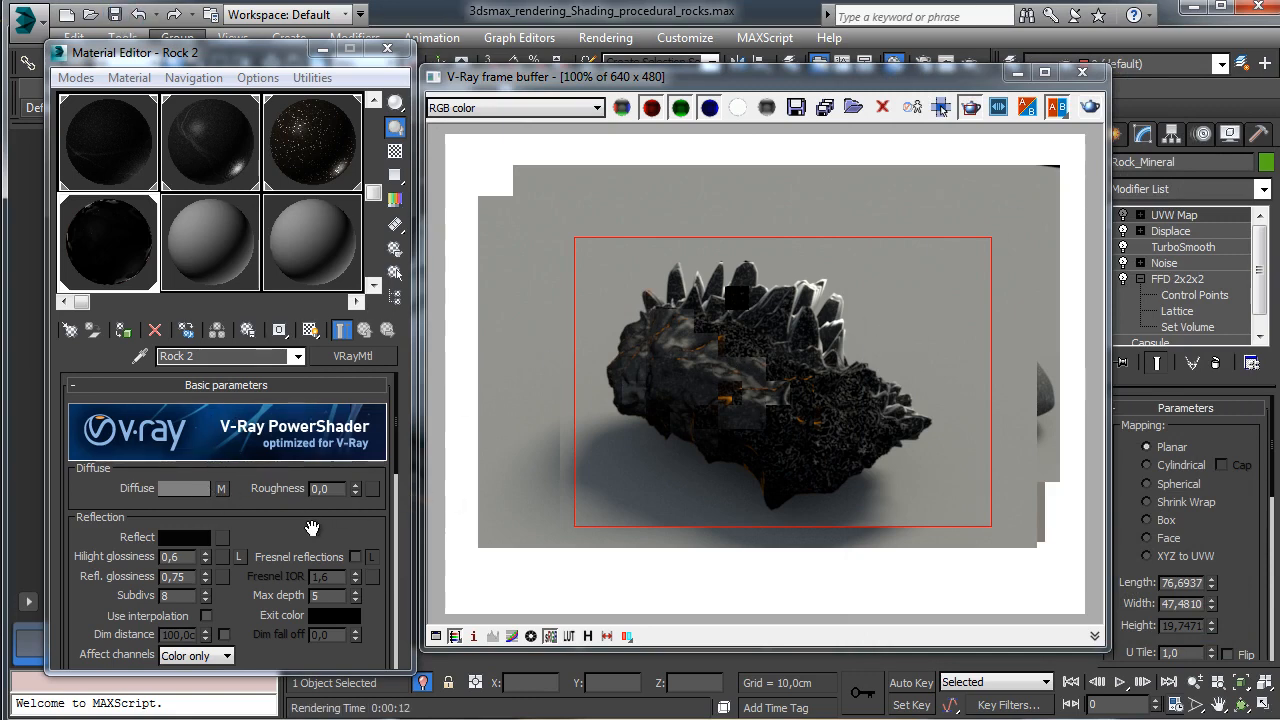
Step: Open the Cellular map of Layer 1 inside the material's diffuse Composite map and go to its division colors
drag(322, 533, 315, 187)
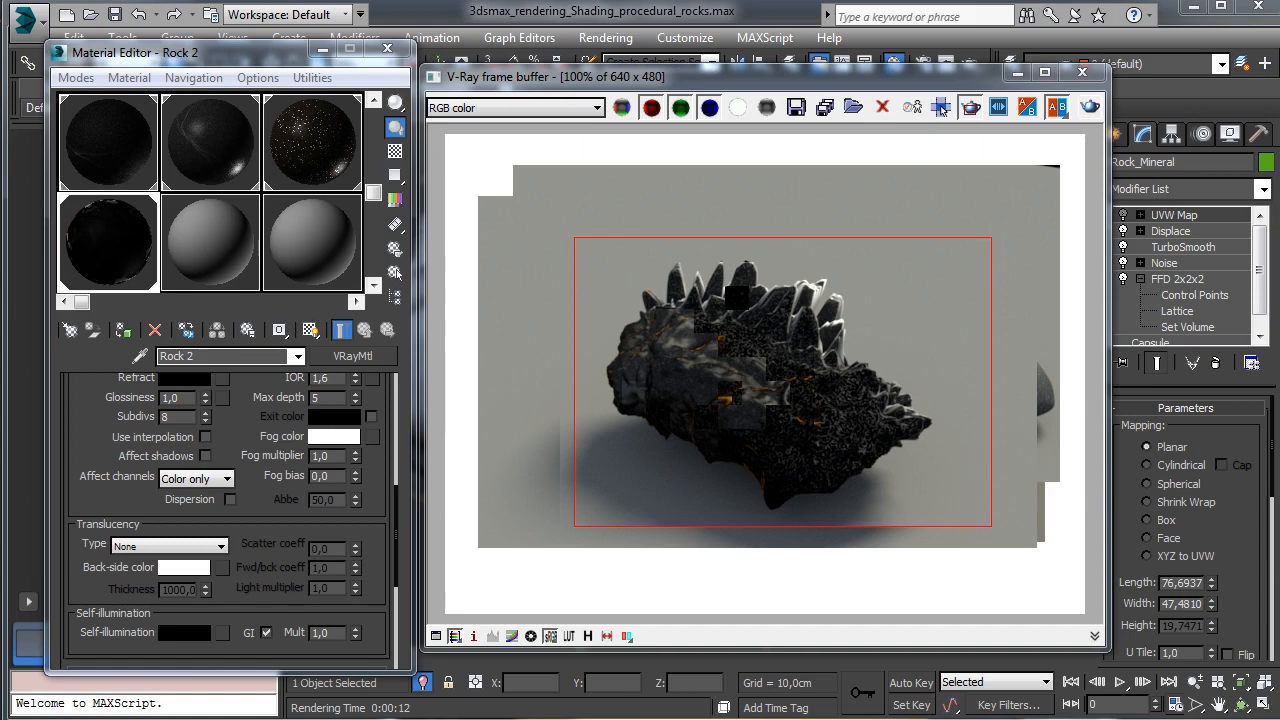
drag(259, 417, 244, 540)
click(222, 493)
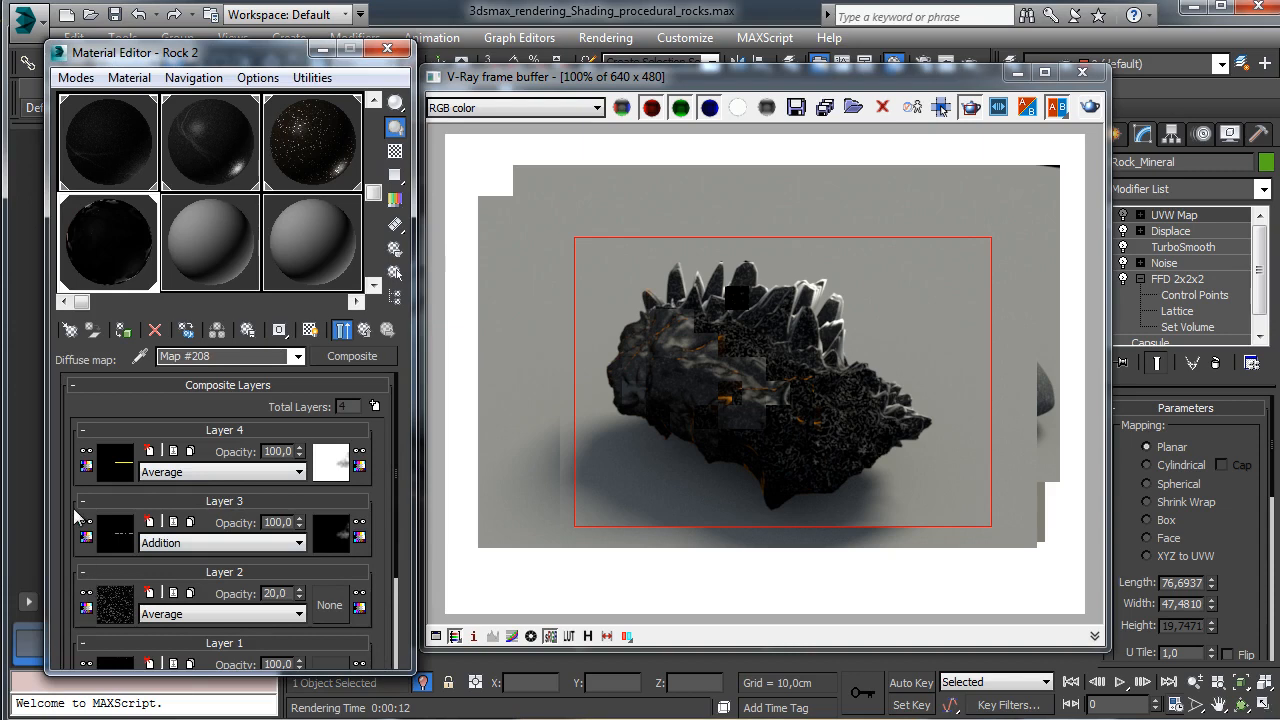
click(115, 604)
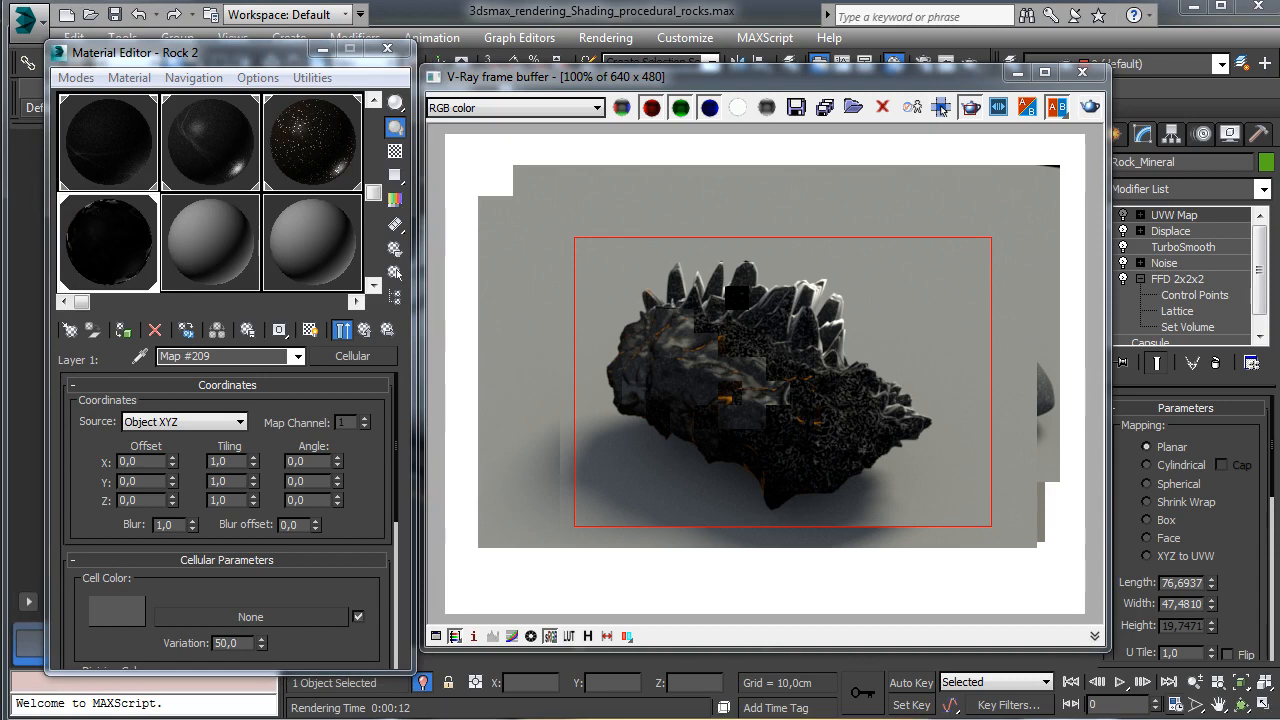
scroll(357, 572, down, 5)
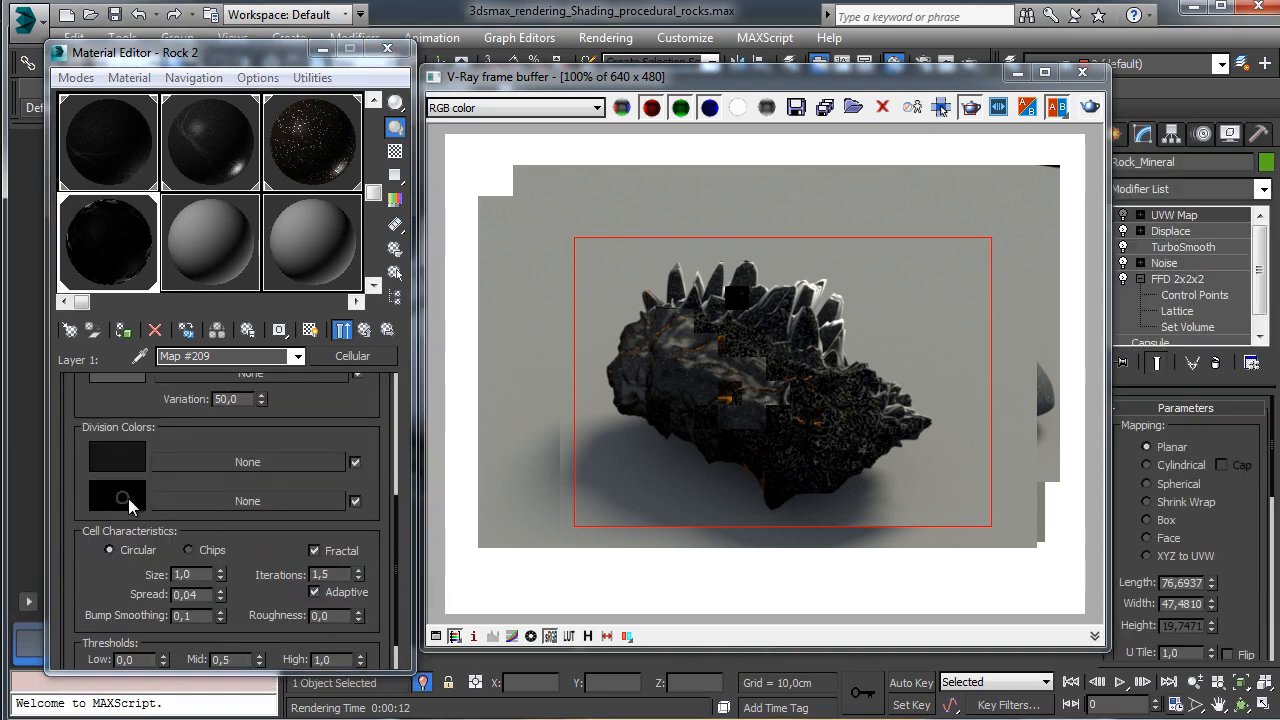
Step: Set the Cellular map's second division color to red 13, green 13, blue 15
click(117, 495)
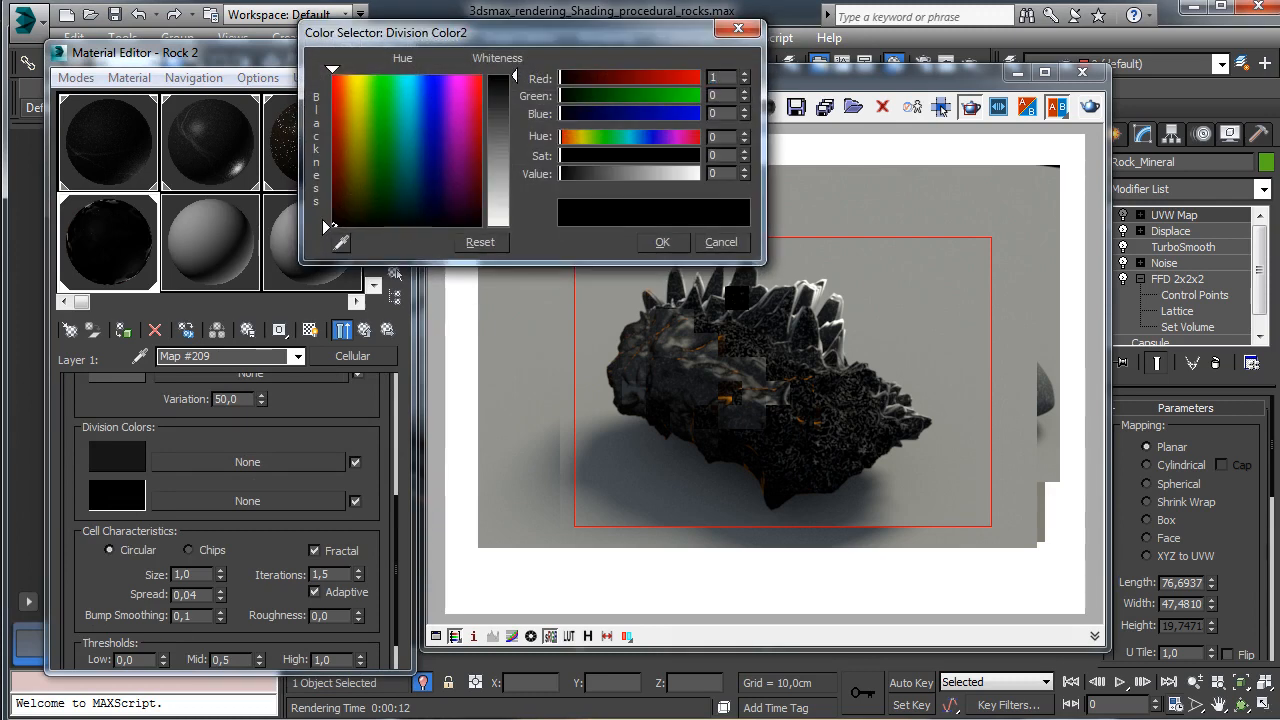
key(Tab)
text(13)
key(Tab)
text(1)
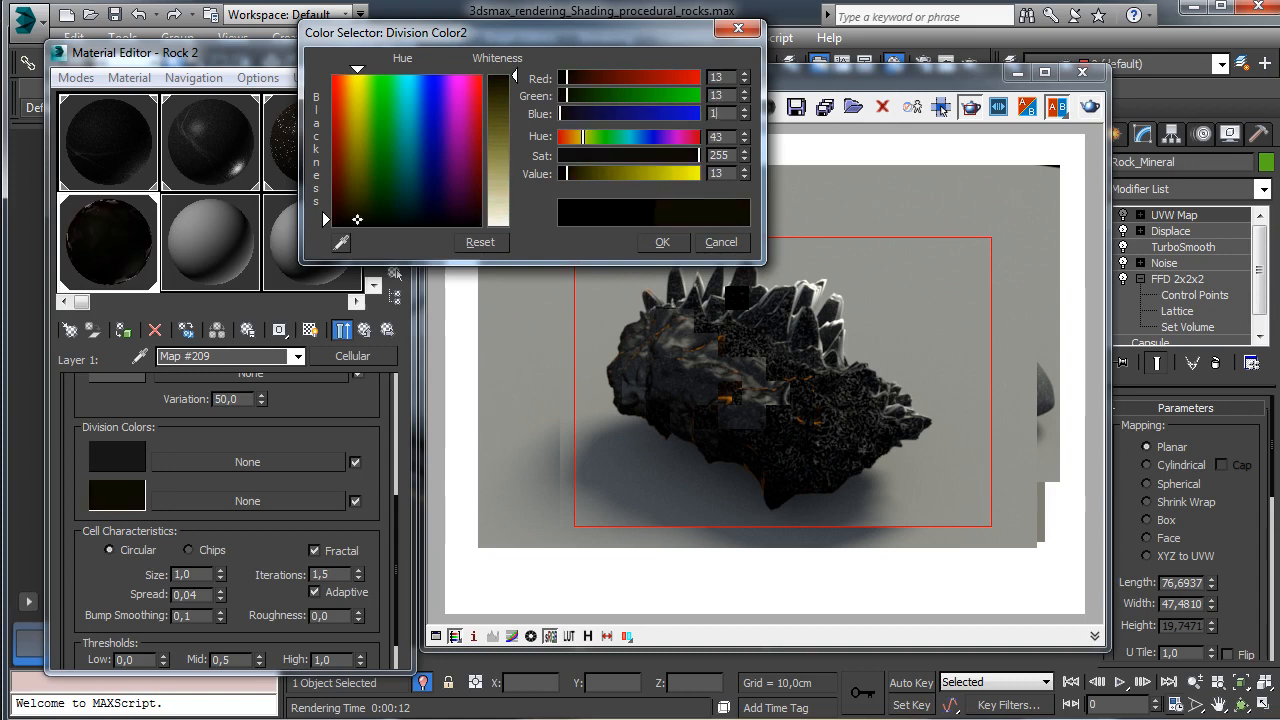
text(5)
key(Return)
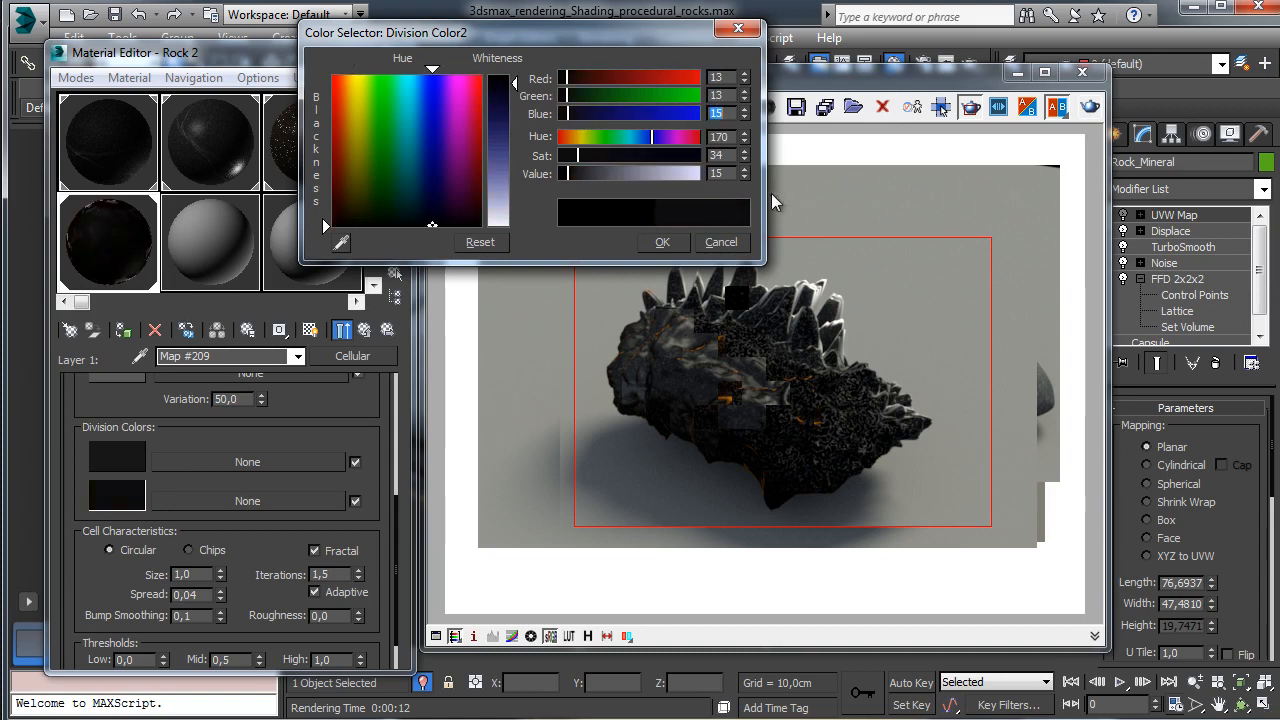
click(662, 242)
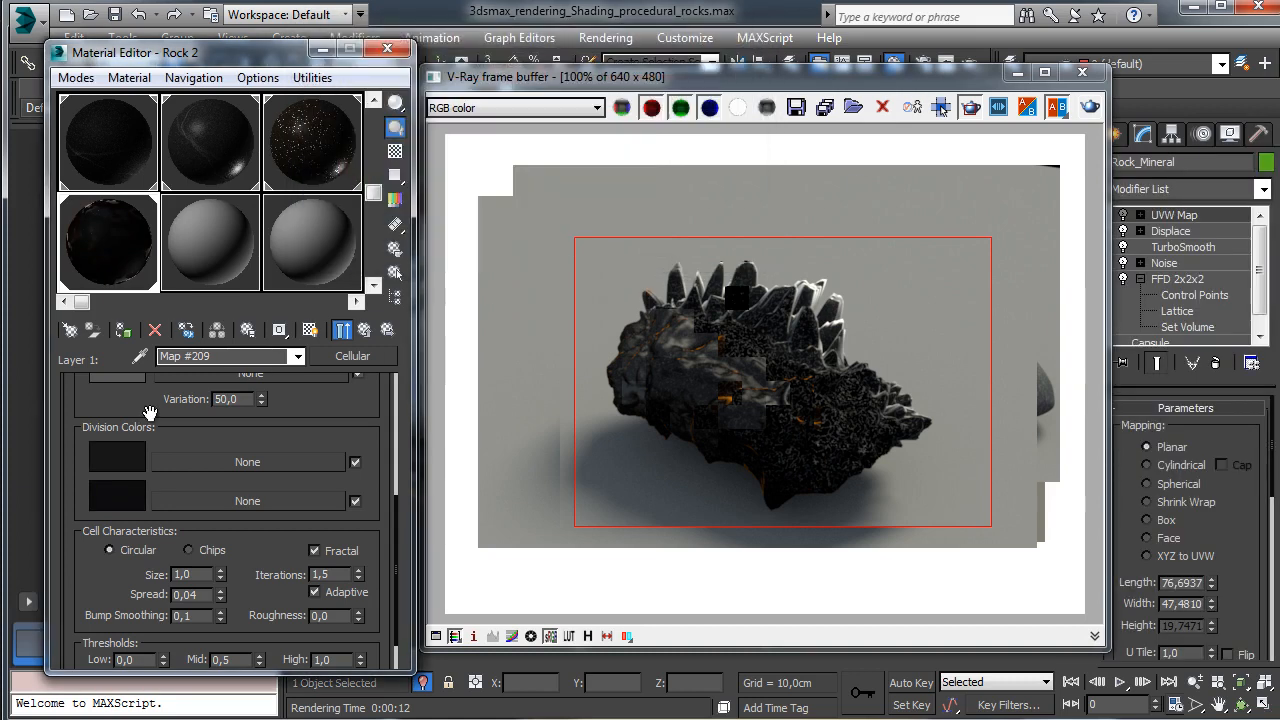
Step: Set the Cellular map's first division color to red 30, green 30, blue 30
click(118, 460)
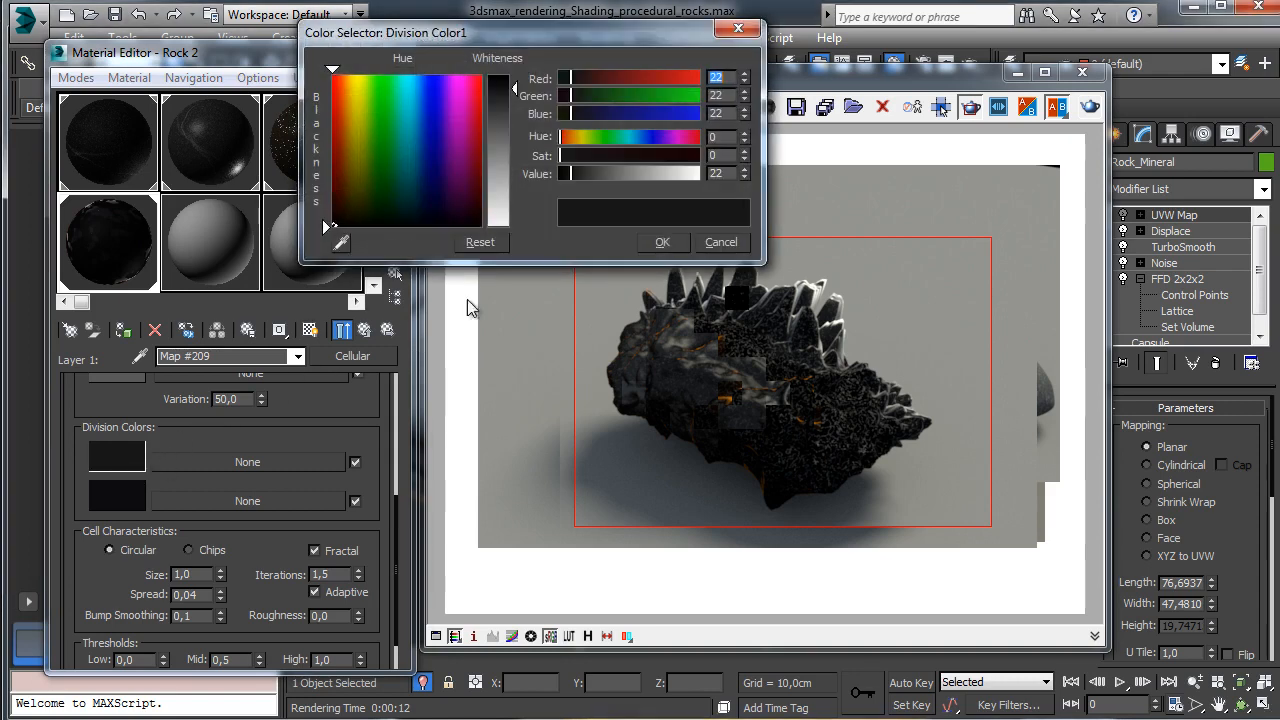
text(30)
key(Tab)
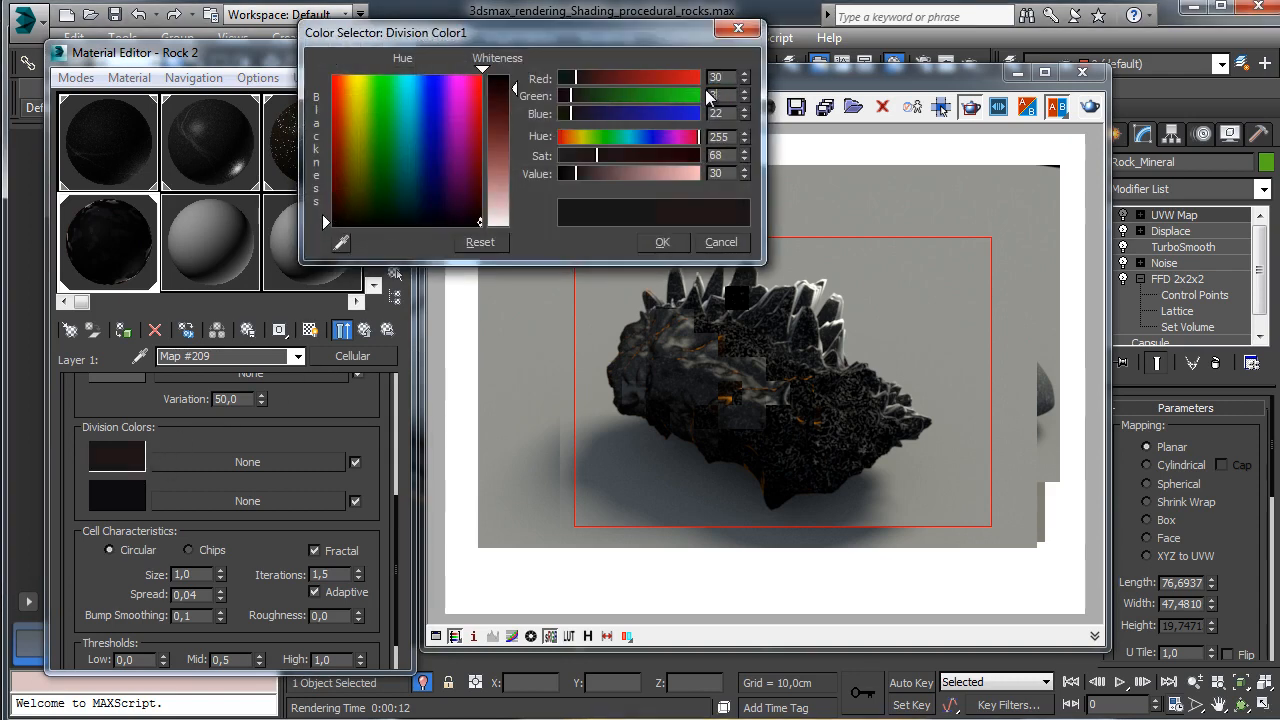
text(30)
key(Tab)
text(30)
key(Return)
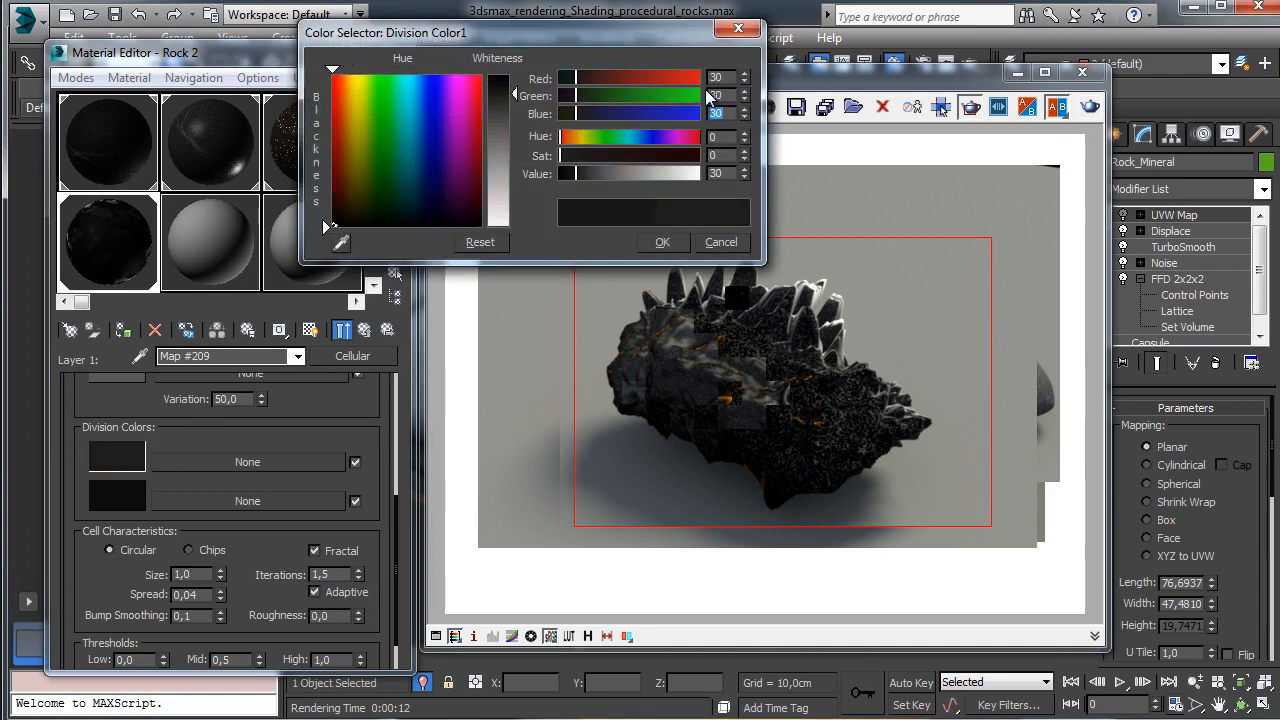
click(657, 243)
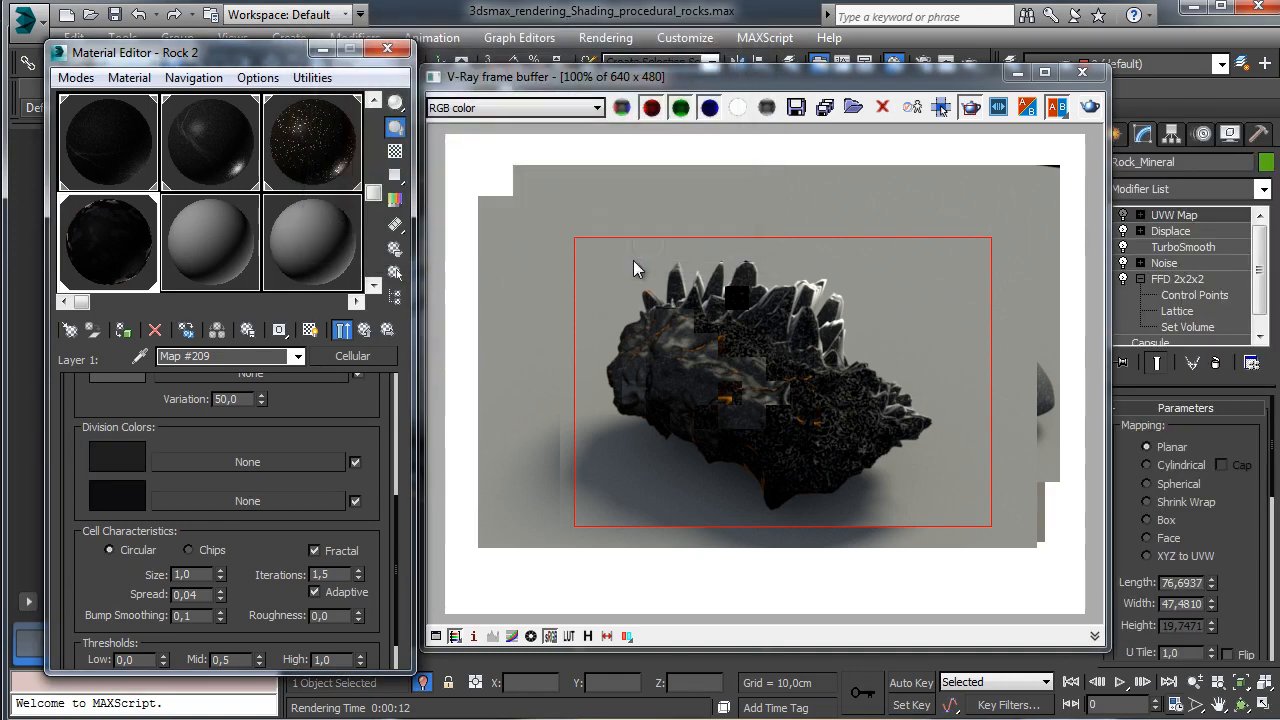
Step: Set the Cellular map's cell color to red 110, green 110, blue 110 and test-render the rock region
click(119, 379)
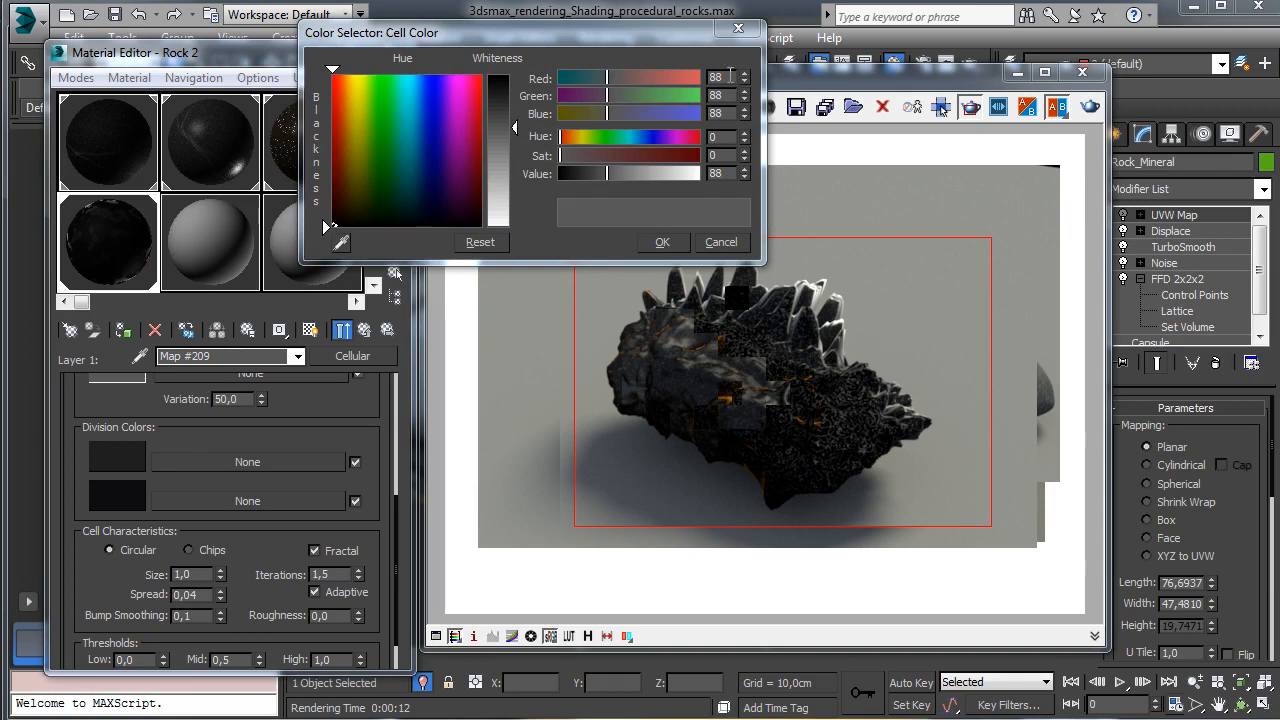
click(756, 26)
text(110)
key(Tab)
text(110)
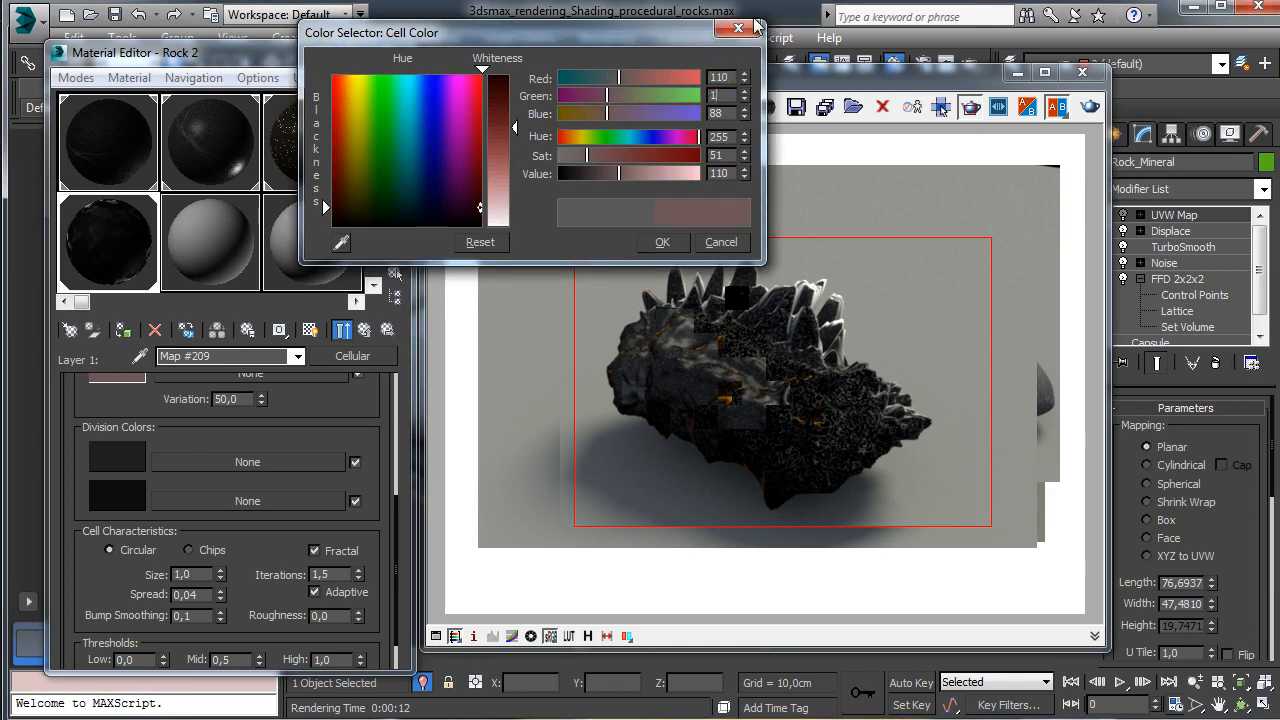
key(Tab)
text(110)
key(Tab)
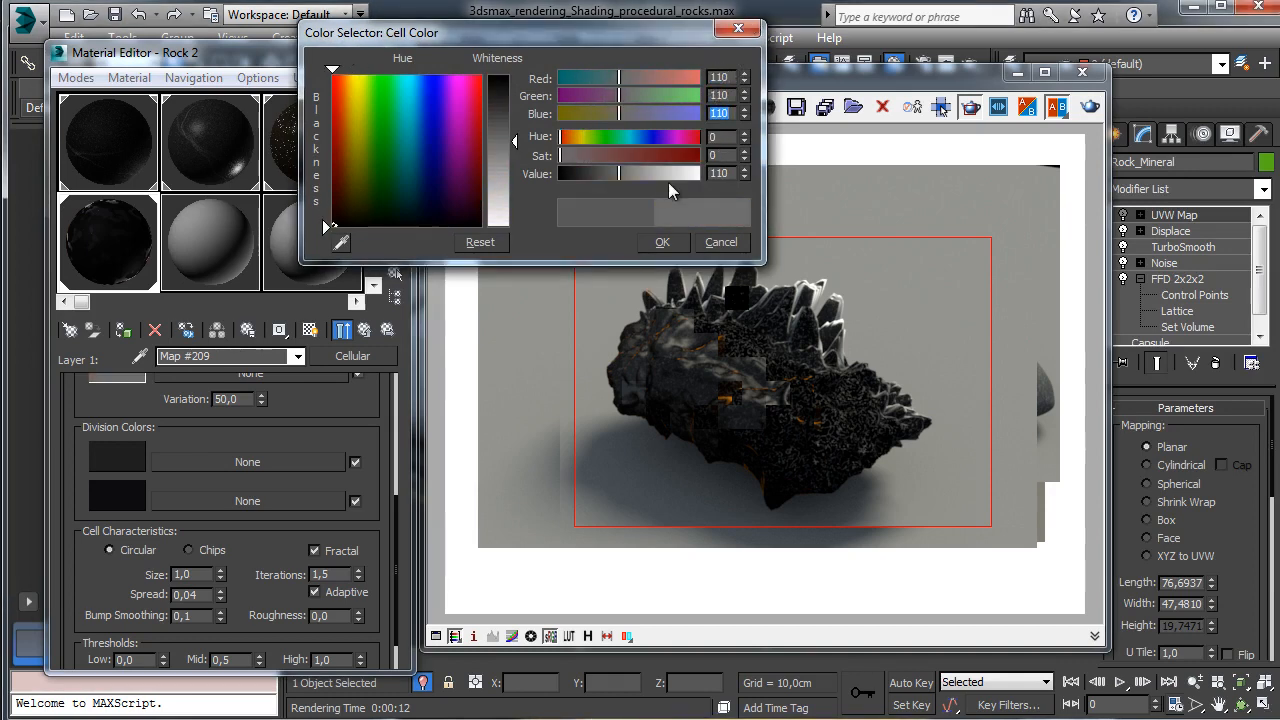
click(662, 242)
click(1090, 107)
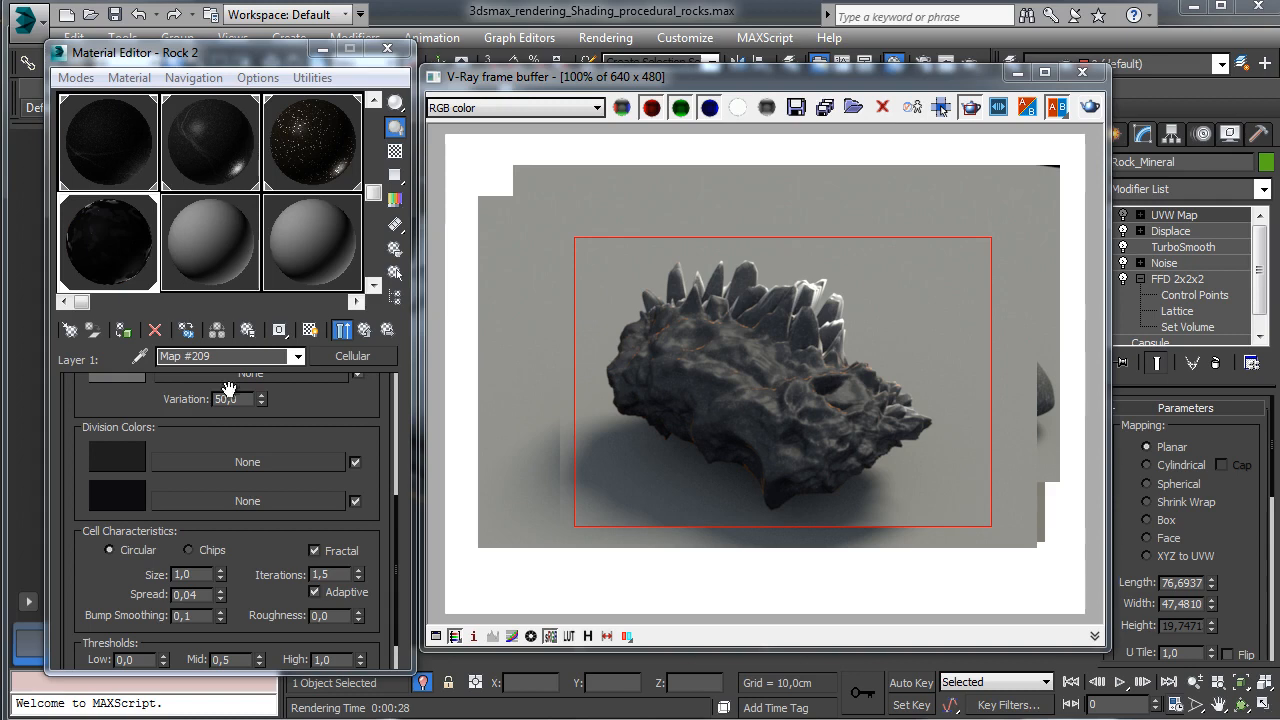
Step: Tint the Cellular map's first division color bluish by lowering red to 23 and green to 27
drag(195, 425, 212, 459)
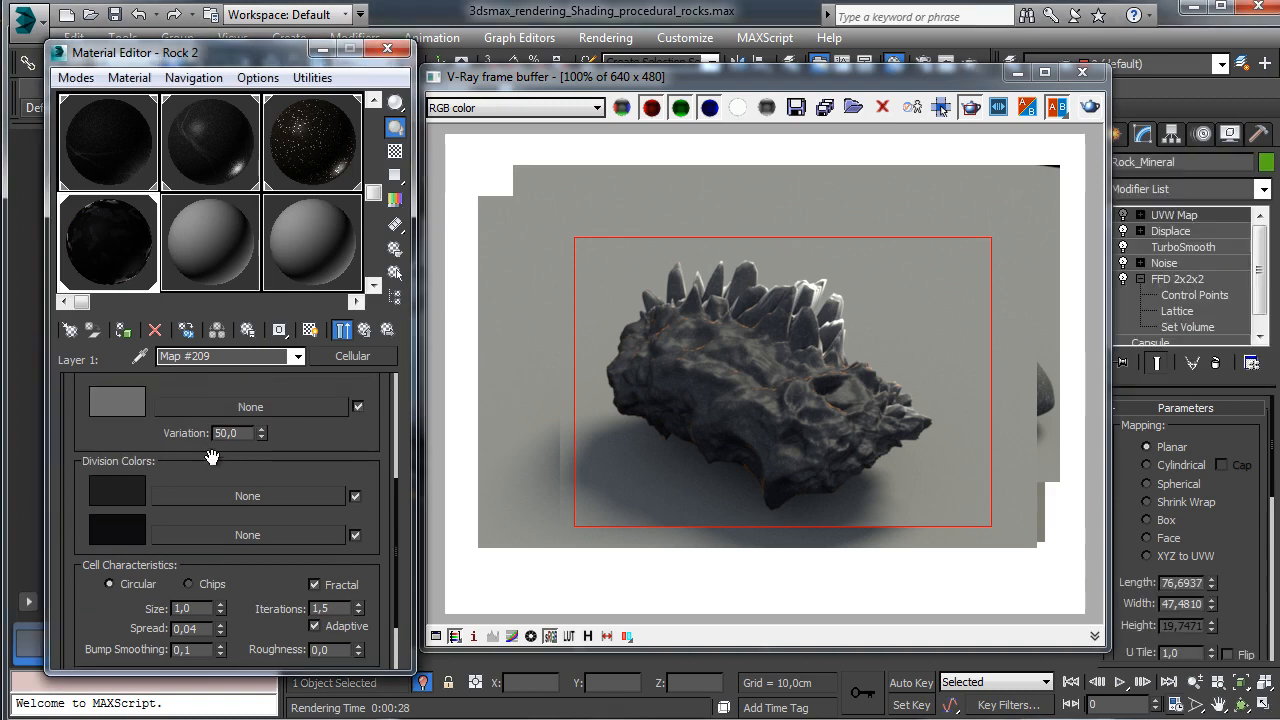
click(115, 478)
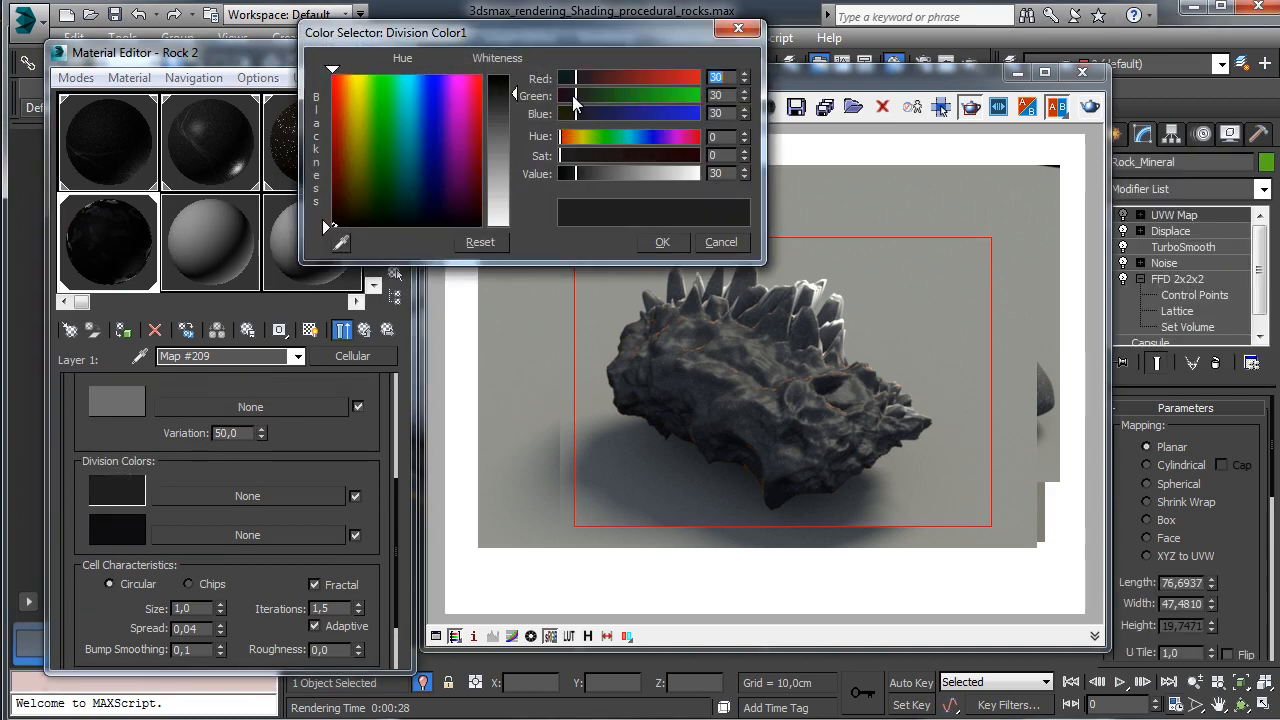
click(572, 95)
click(569, 74)
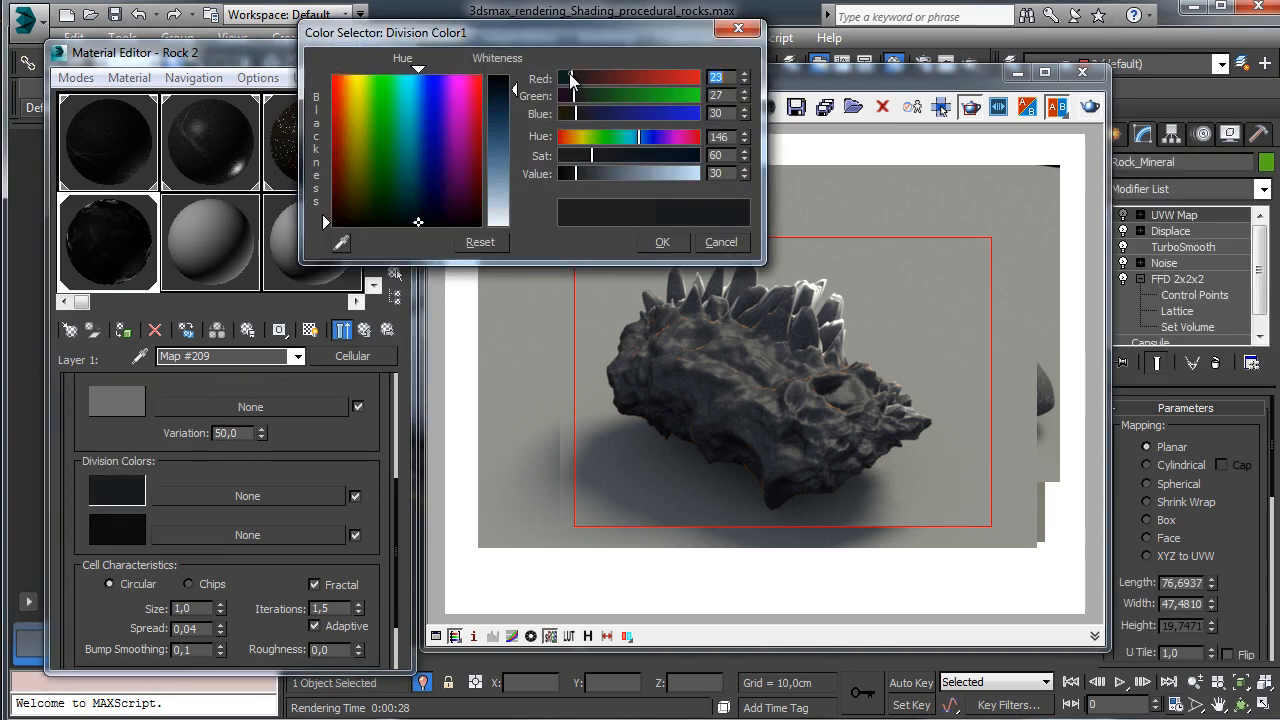
click(663, 242)
Step: Tint the Cellular map's cell color bluish by lowering red and green to 100
click(112, 405)
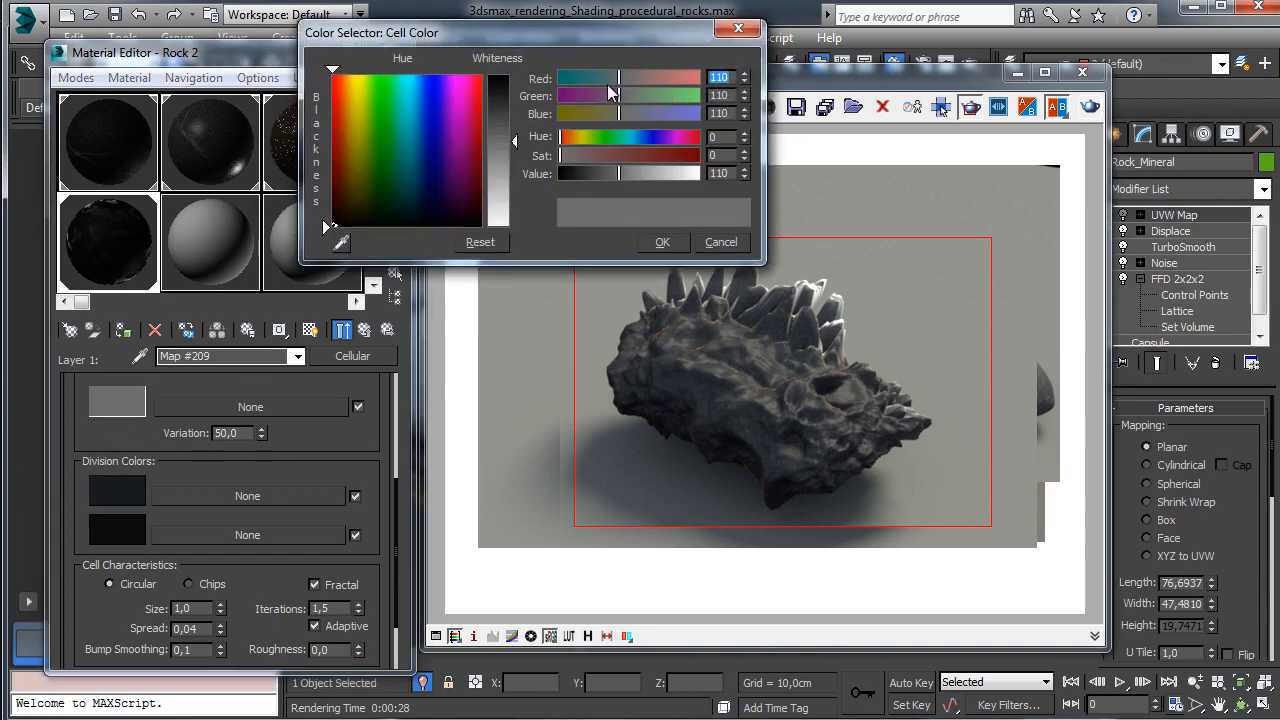
click(614, 95)
click(611, 77)
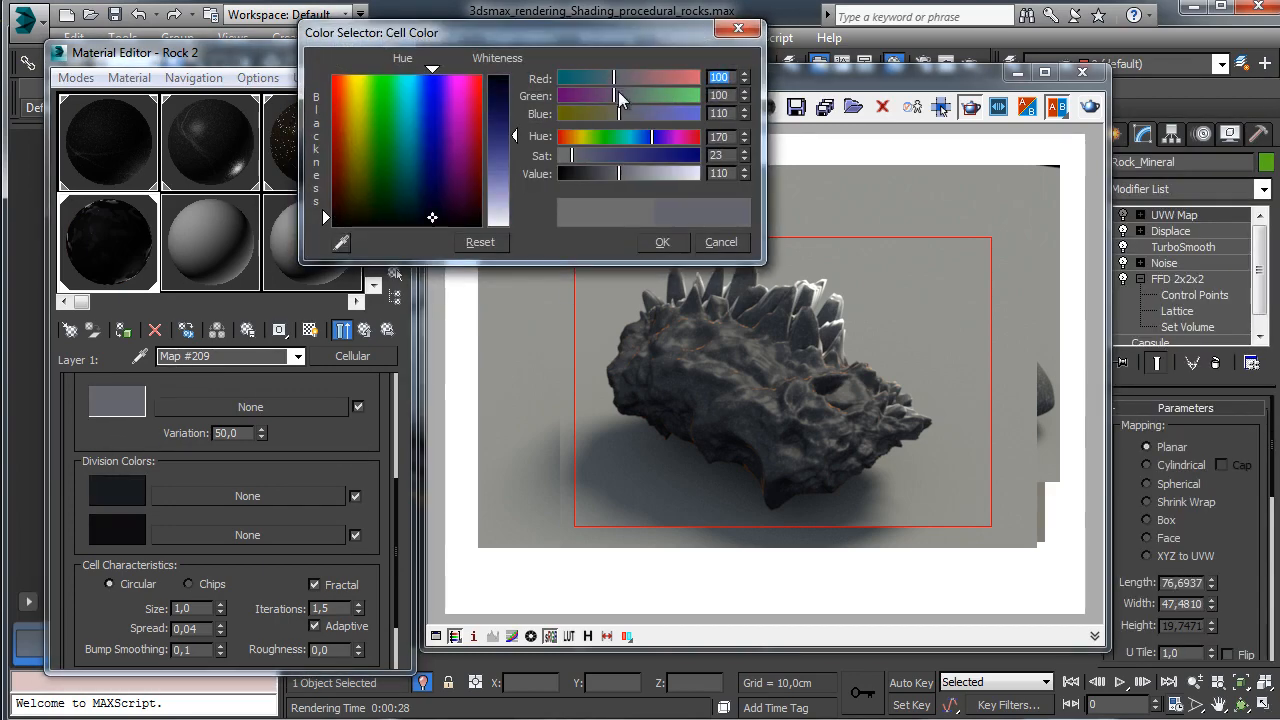
click(662, 242)
Step: Return to the Rock 2 material, enable Fresnel reflections, unlock the Fresnel IOR and set it to 2
click(363, 330)
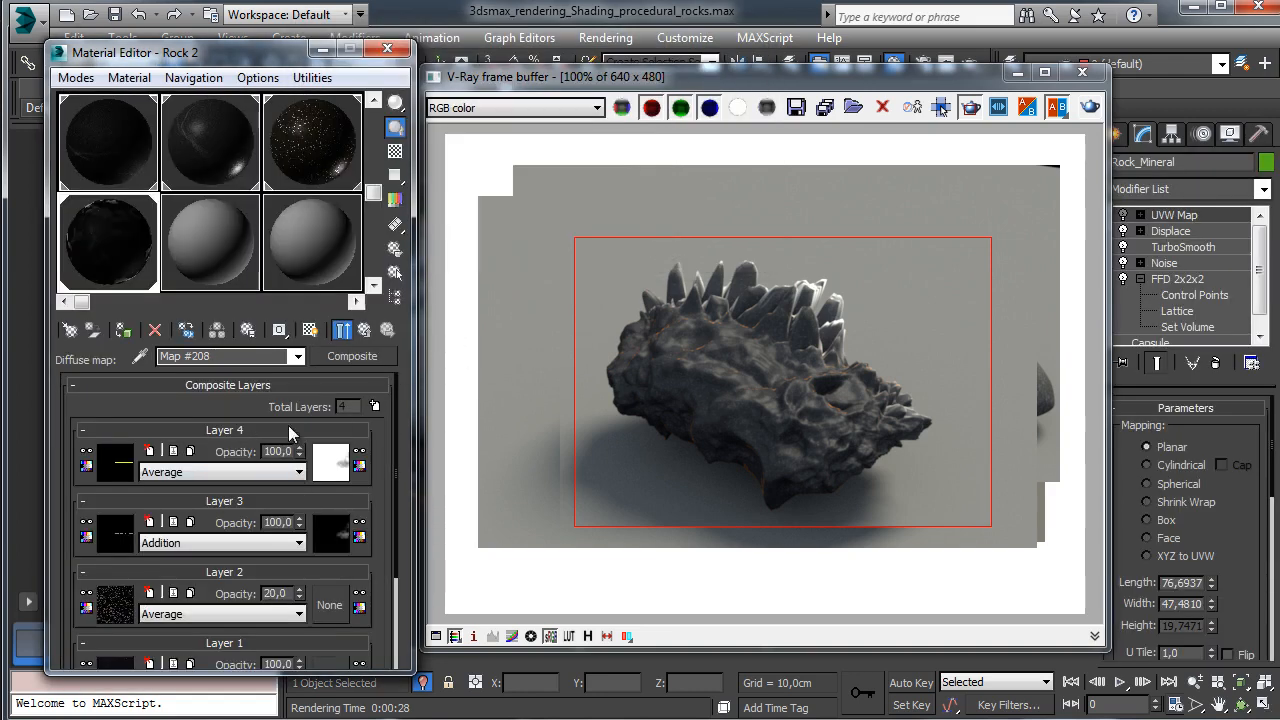
click(363, 330)
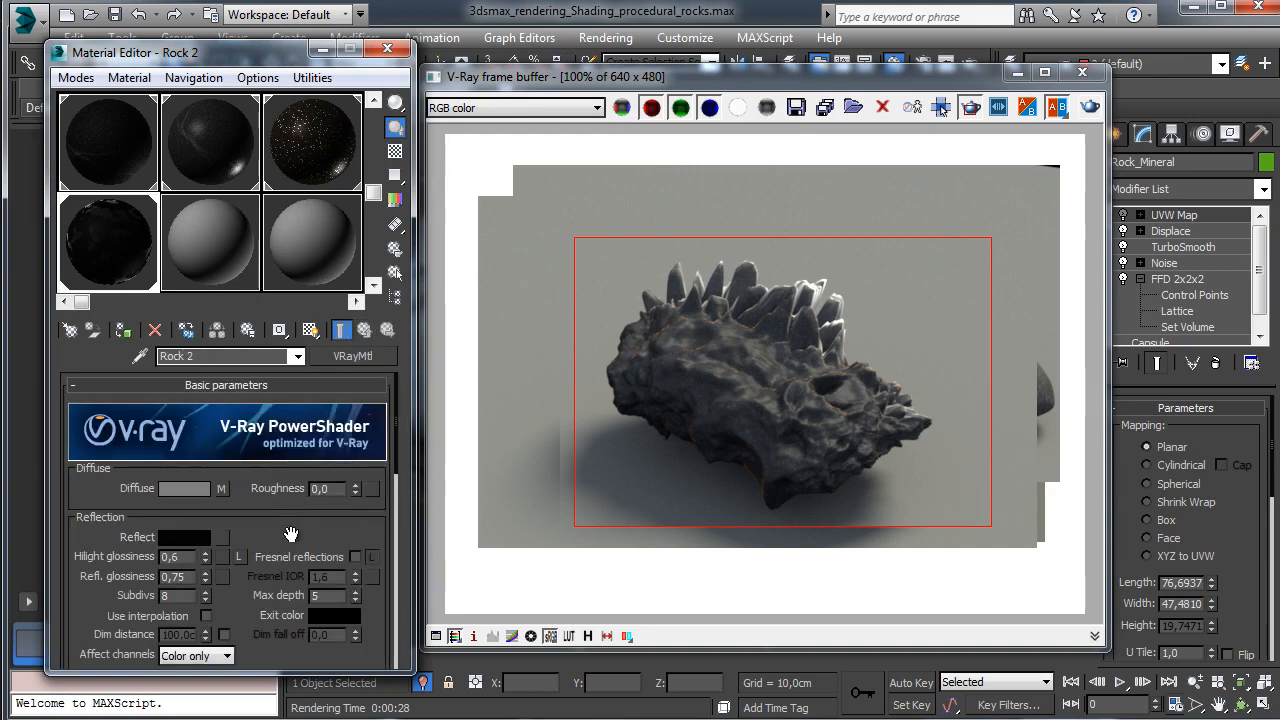
click(355, 556)
click(371, 556)
double_click(340, 577)
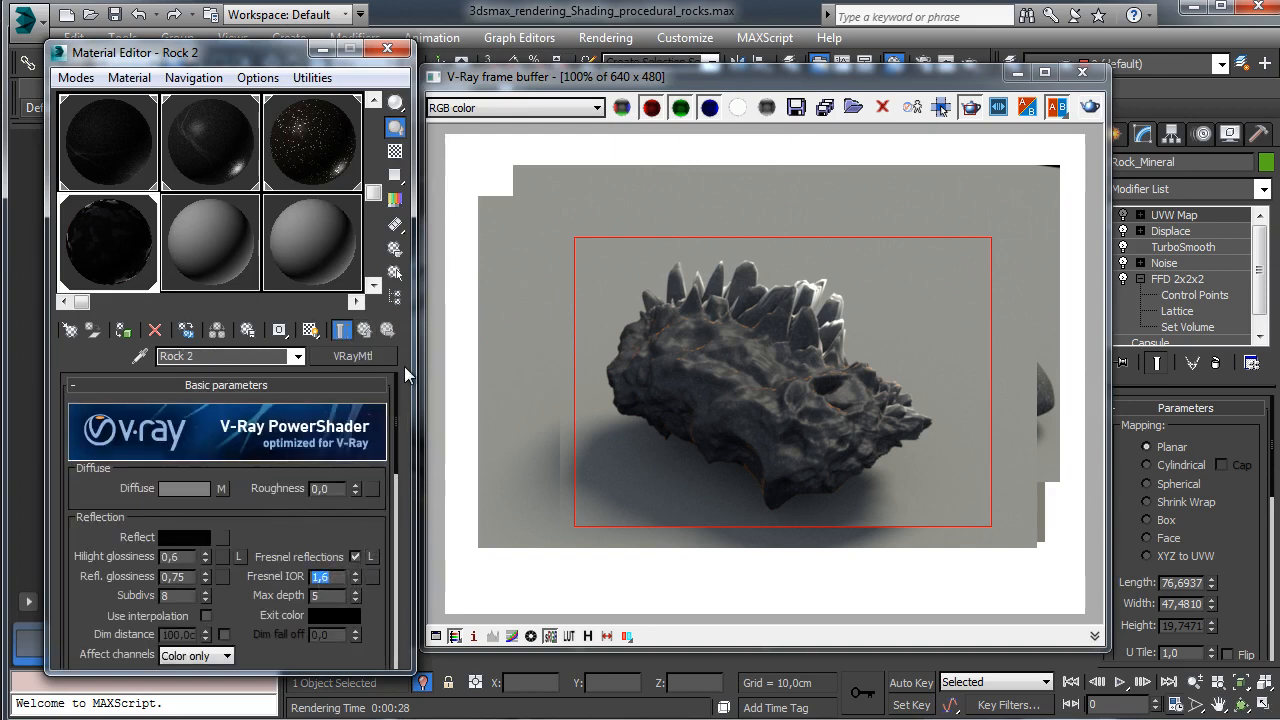
text(2)
key(Return)
Step: Restrict the render region to roughly the left two-thirds of the rock, start a test render and cancel it partway
drag(588, 254, 820, 525)
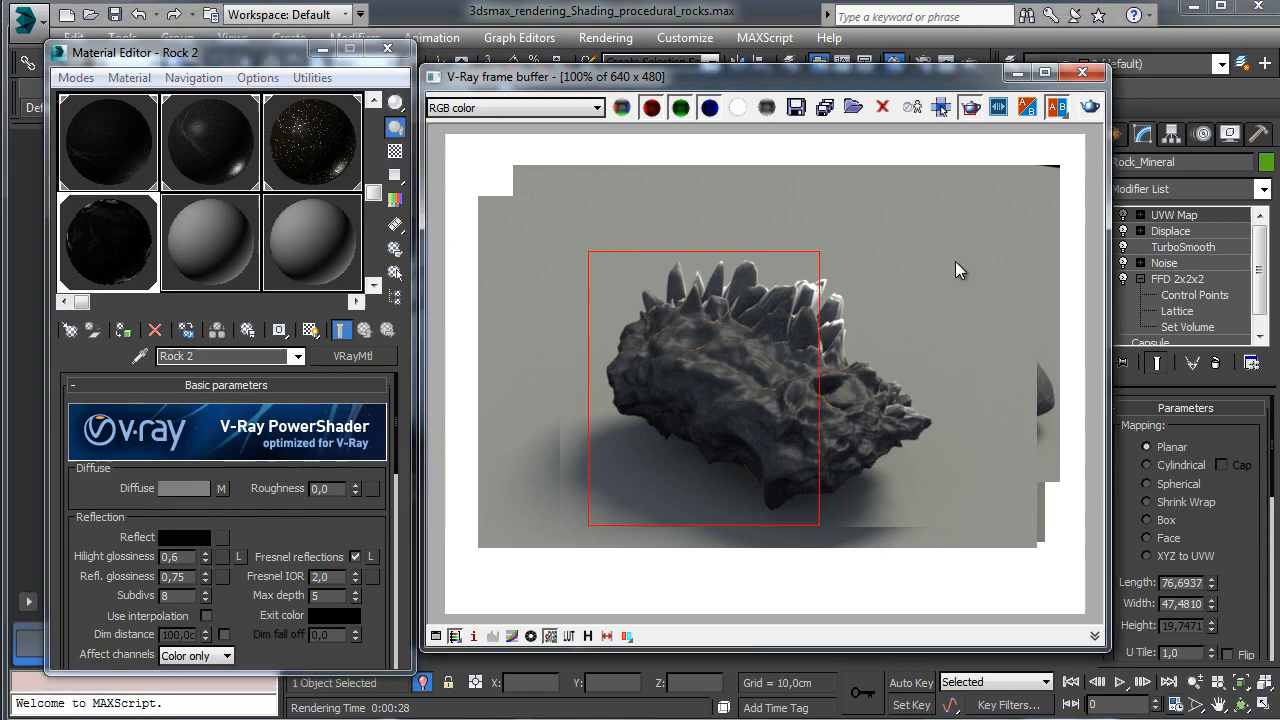
click(1090, 107)
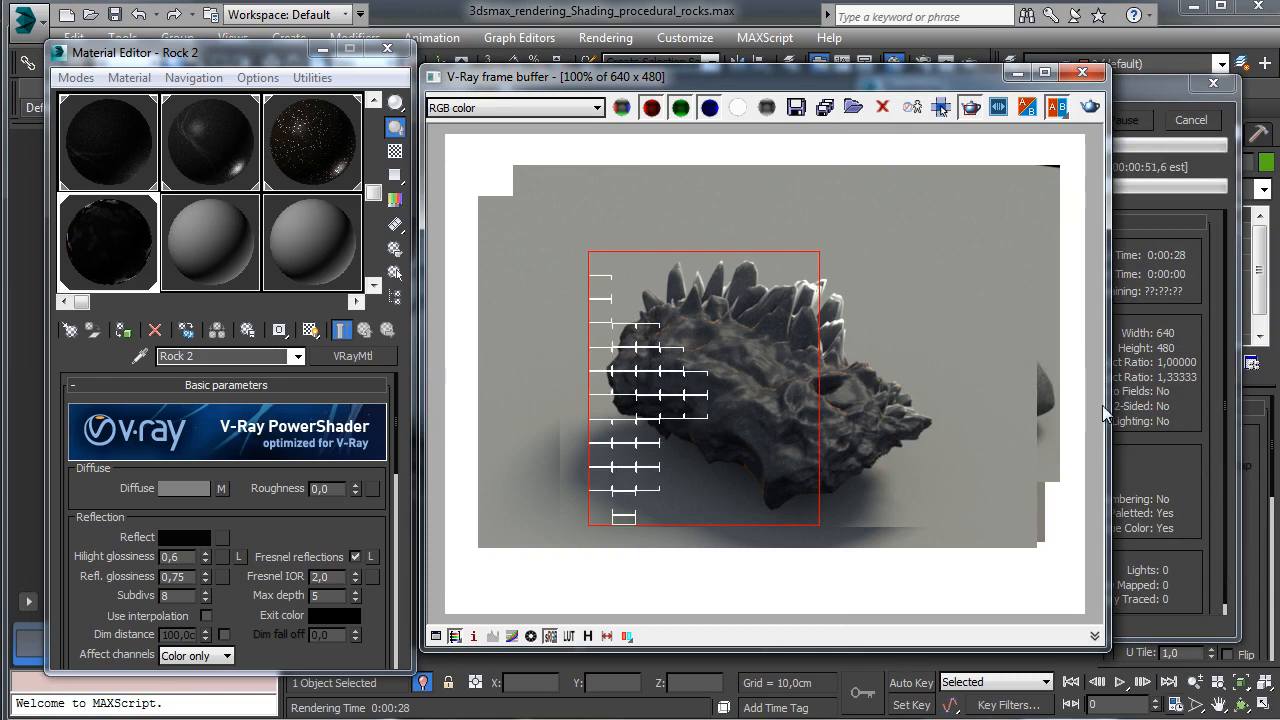
click(1191, 120)
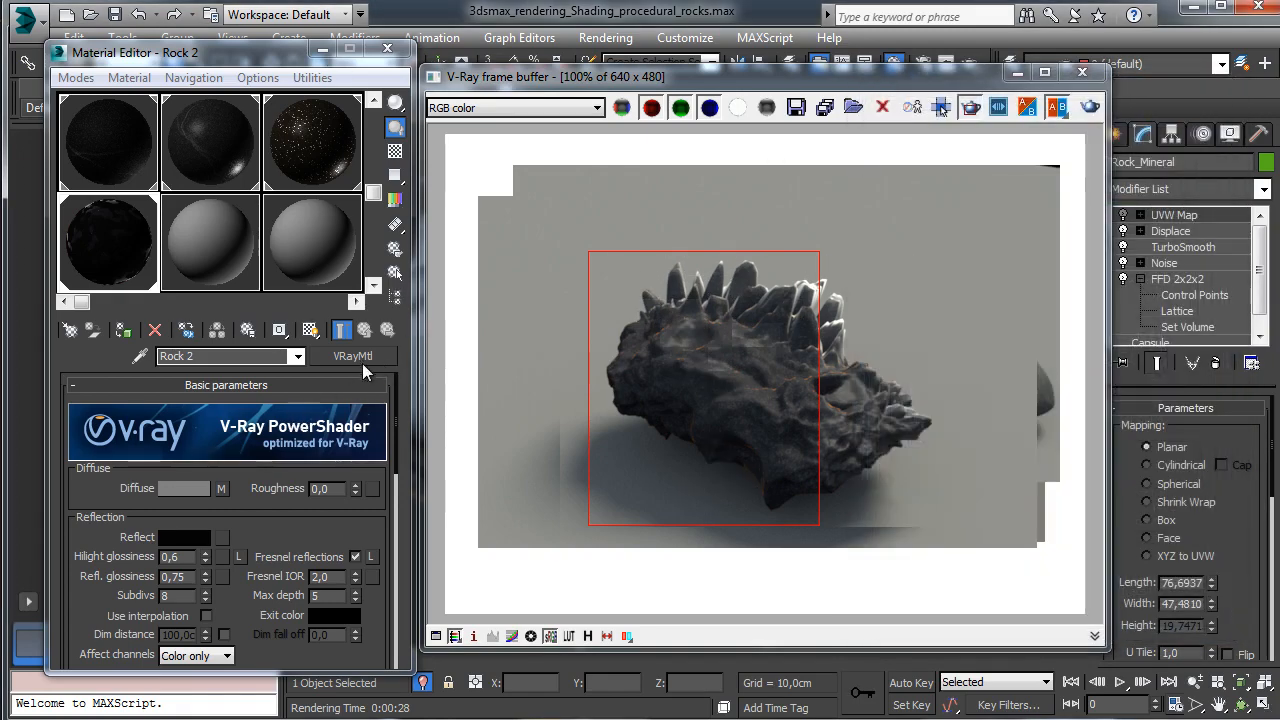
Step: Convert Rock 2 to a VRayBlendMtl, keeping the old material as its sub-material
click(357, 360)
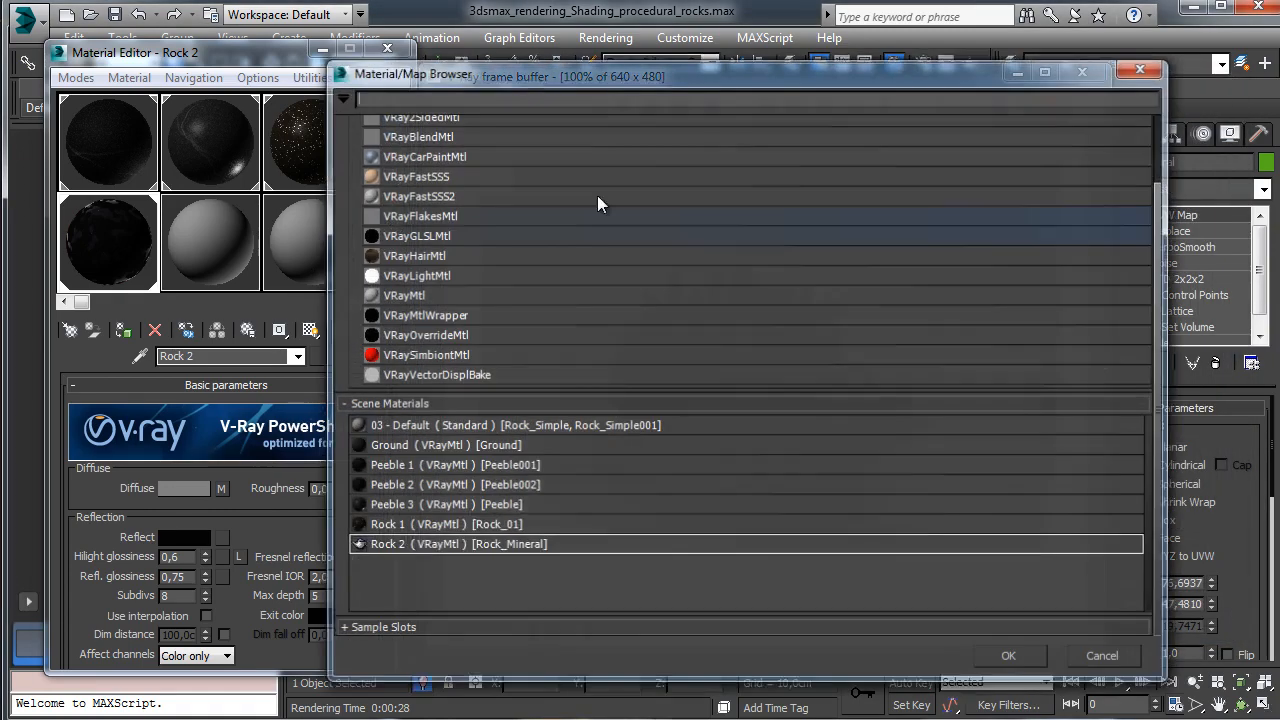
click(451, 134)
click(1006, 659)
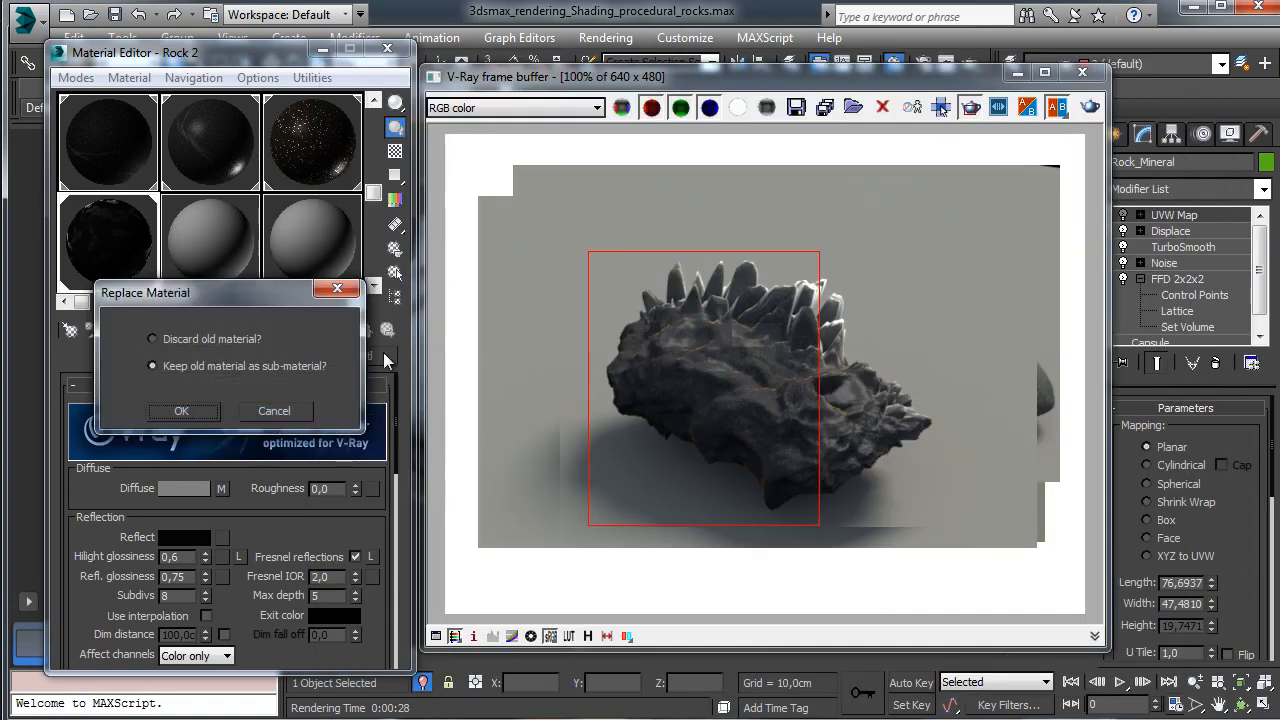
click(181, 411)
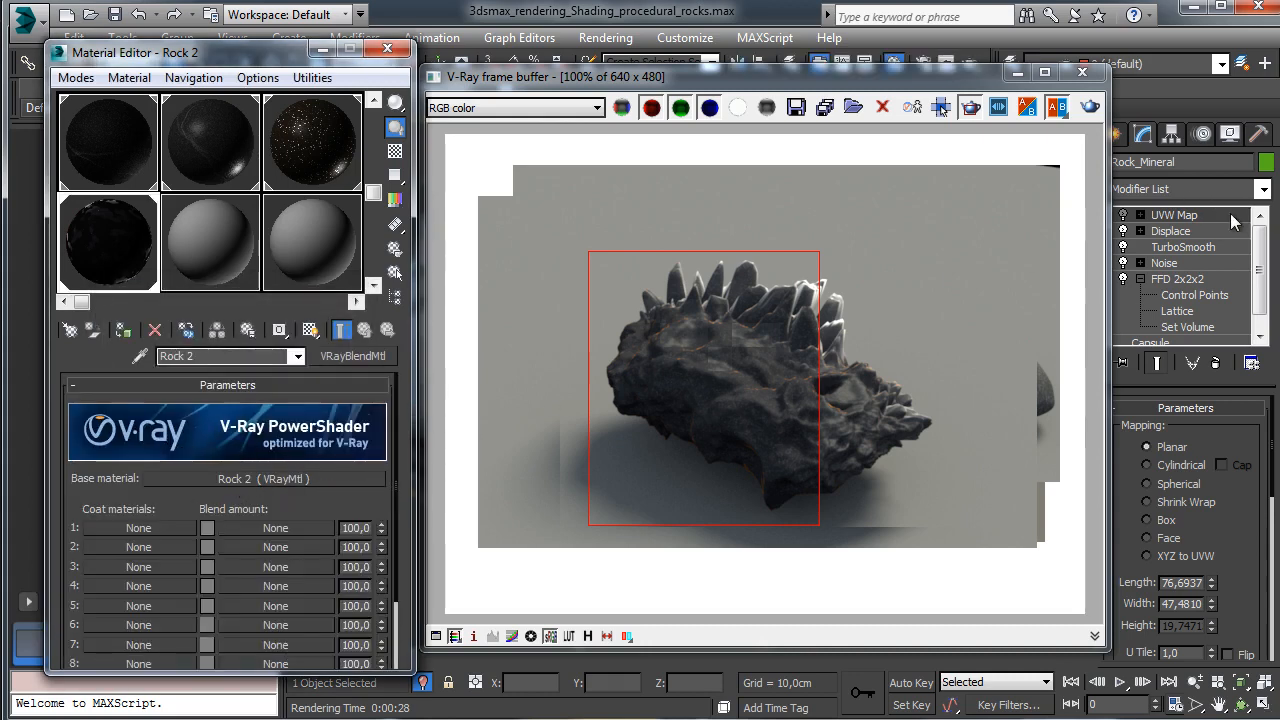
Step: Set the TurboSmooth modifier's render iterations to 8 and save the scene
click(1183, 247)
double_click(1239, 466)
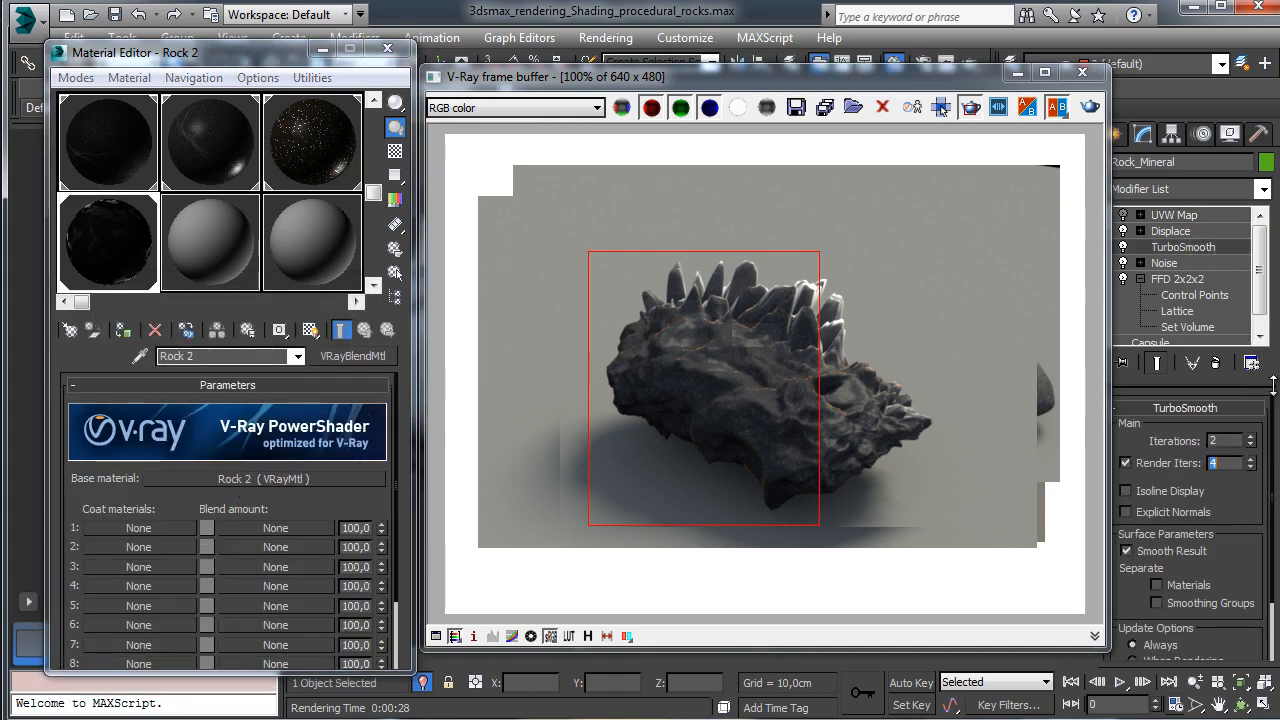
key(Return)
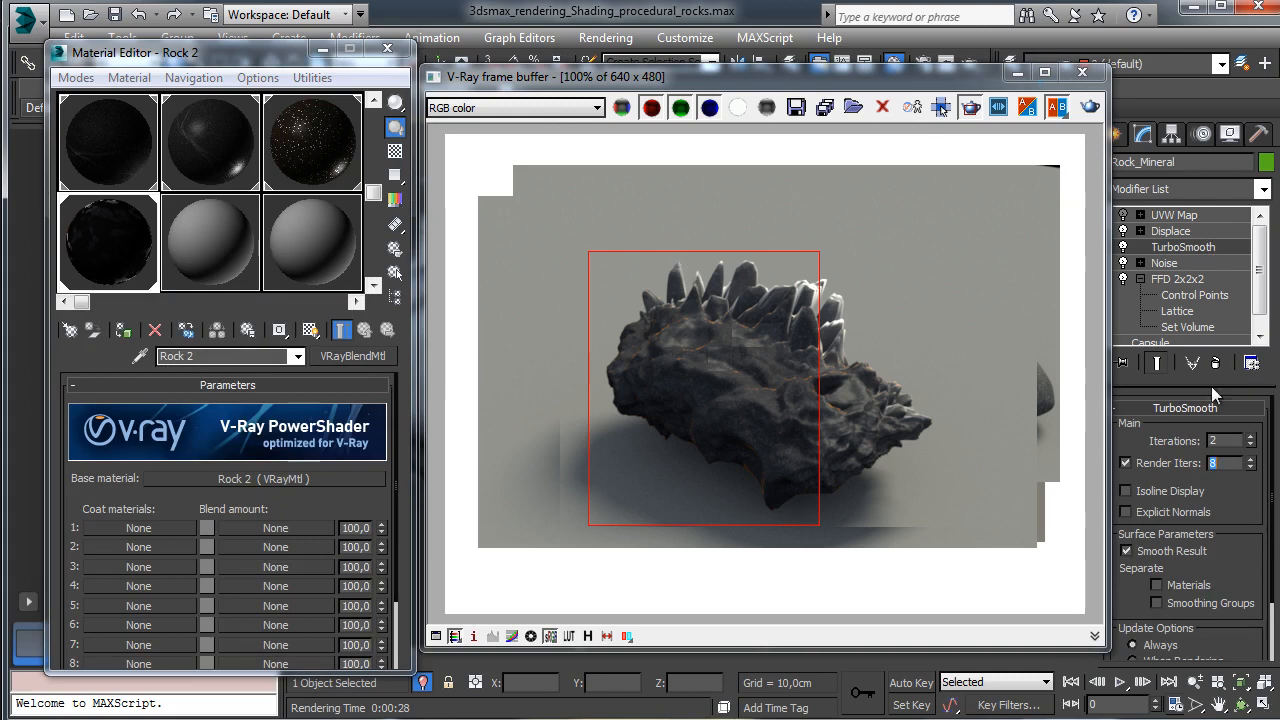
text(3)
key(ctrl+s)
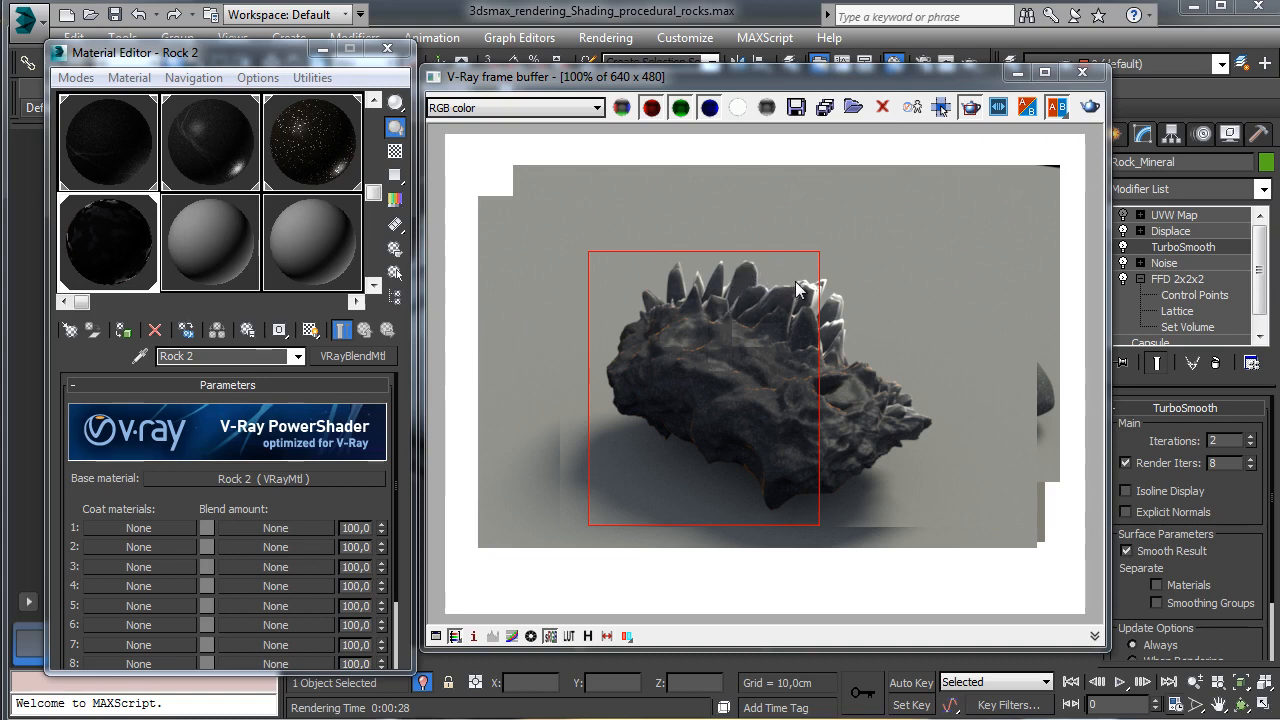
Step: Set the blend color of coat 1 in the blend material to black
click(210, 528)
drag(618, 173, 560, 173)
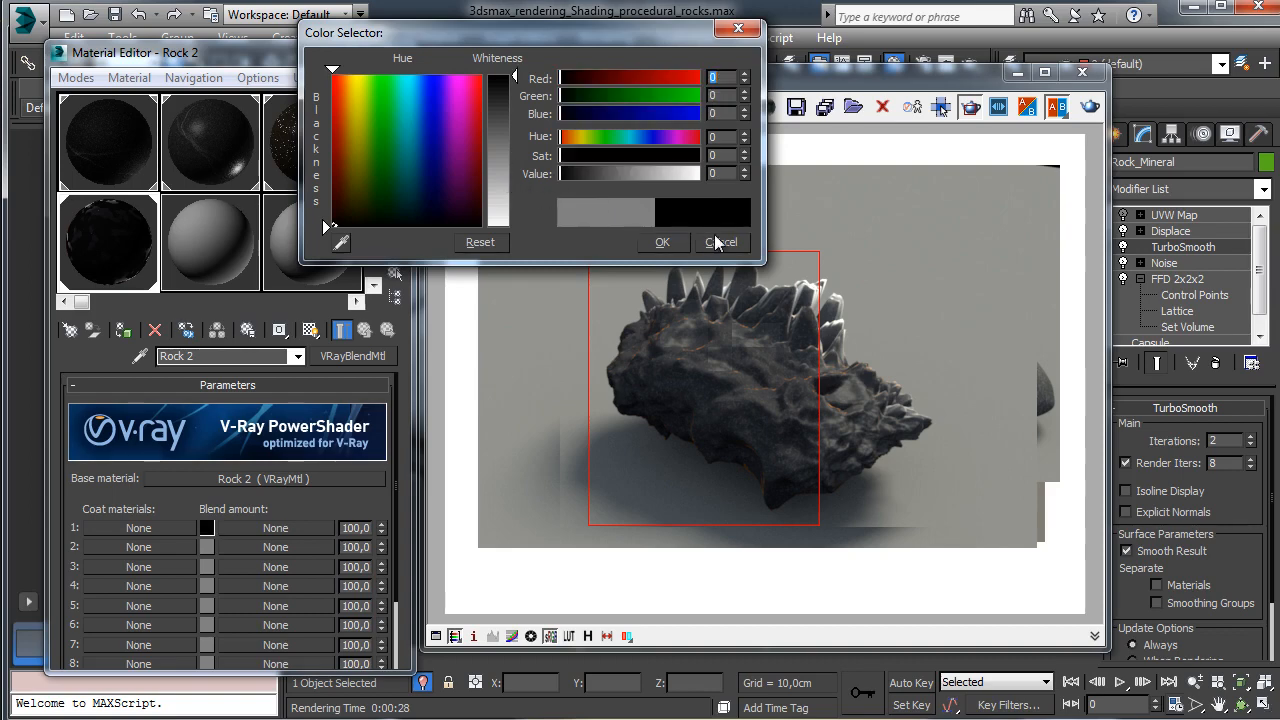
click(662, 242)
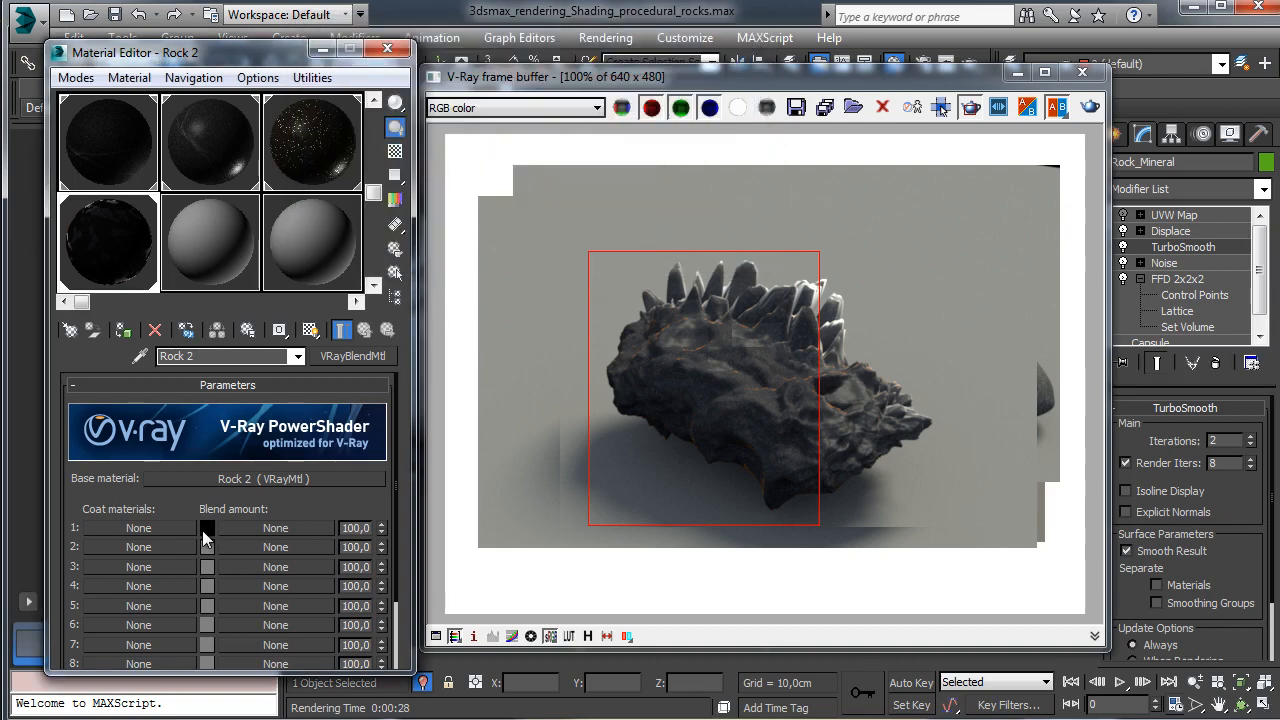
Step: Copy the Layer 3 mask from the base material's diffuse Composite map and paste it as a copy into coat 1's blend amount
click(287, 528)
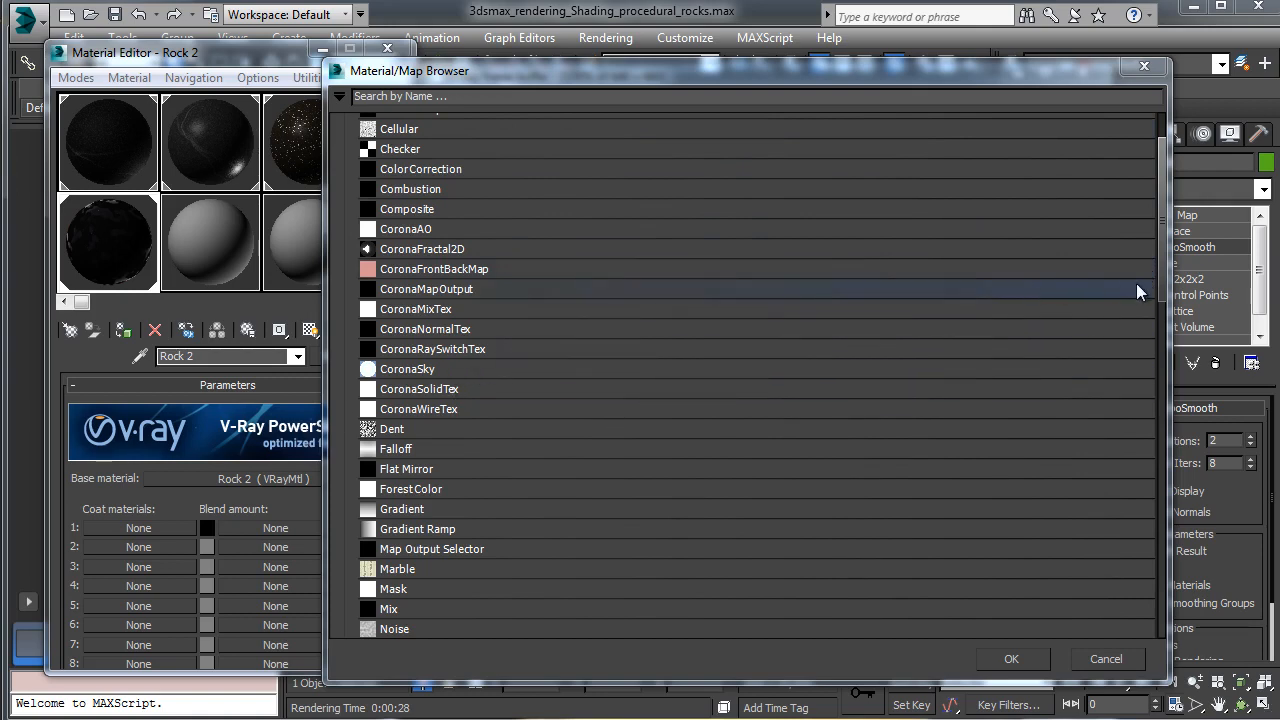
click(1120, 665)
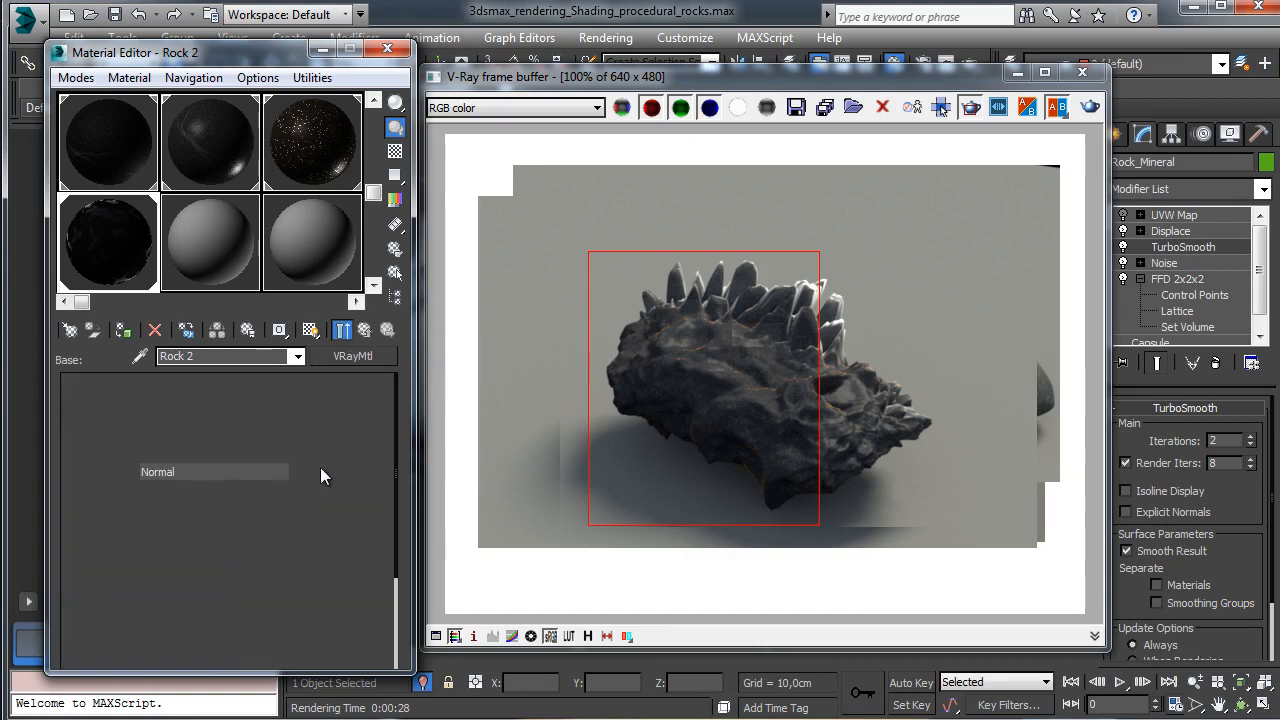
right_click(330, 528)
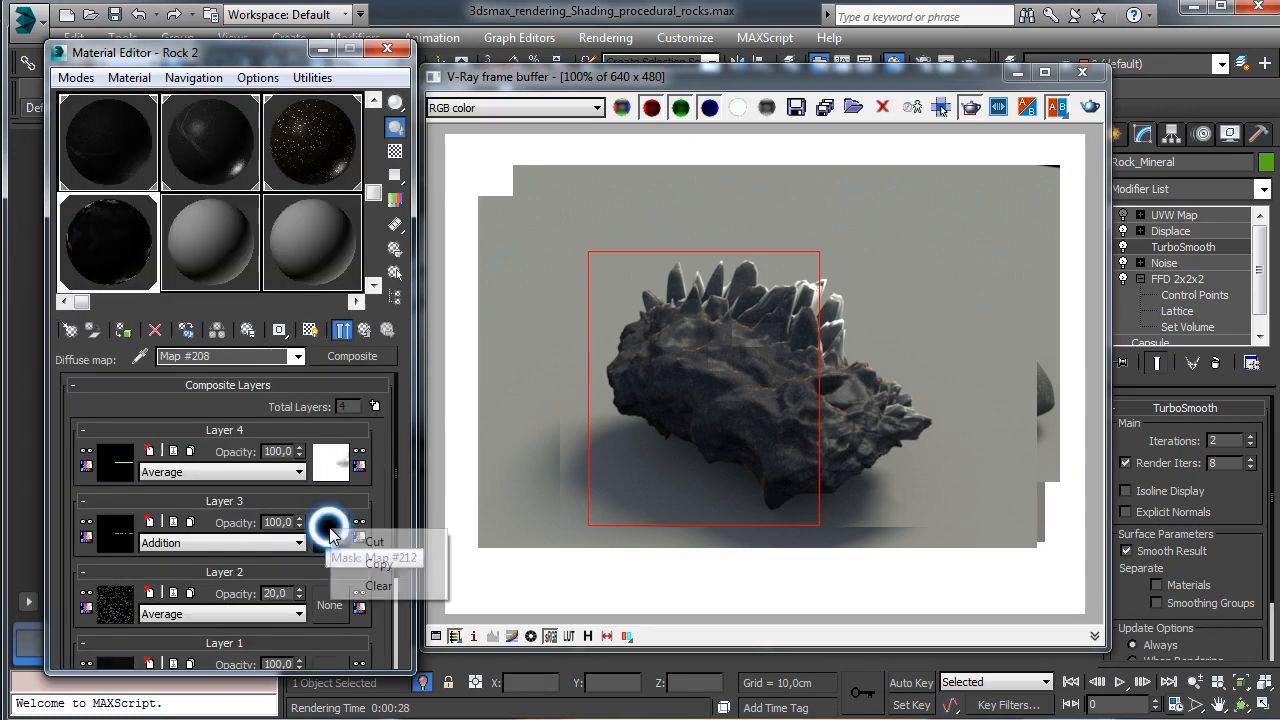
click(374, 563)
click(364, 330)
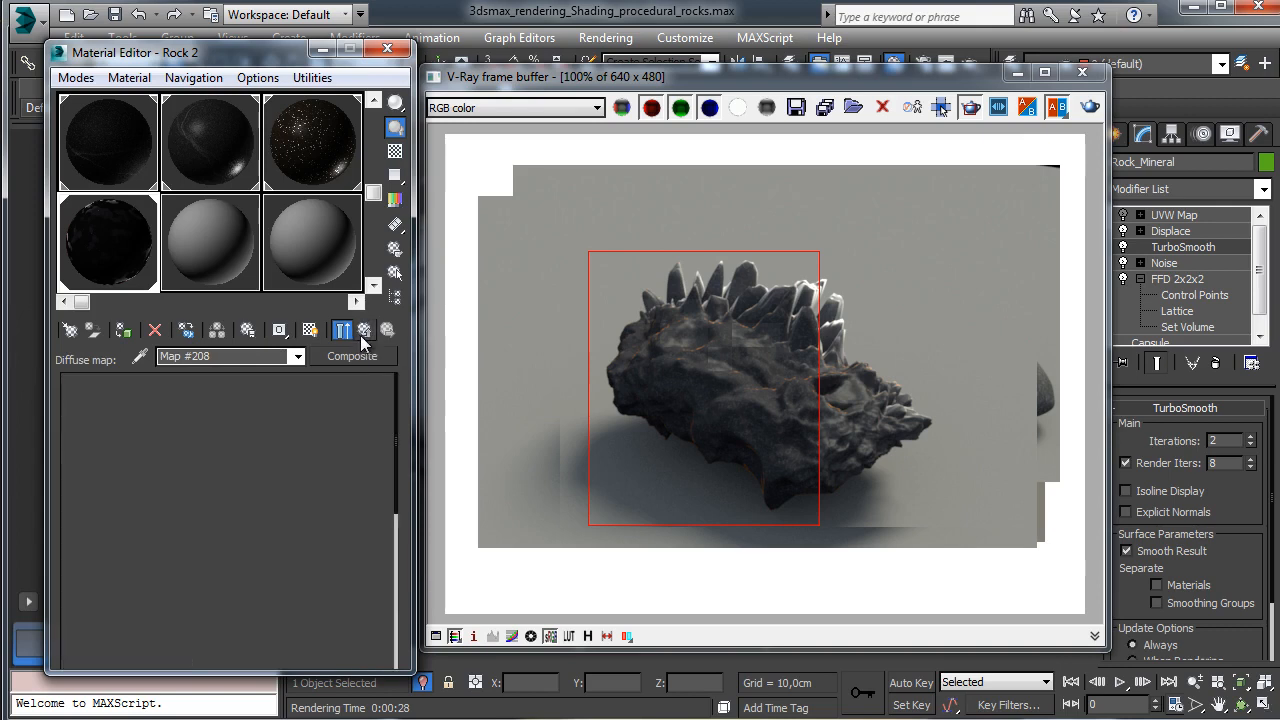
click(364, 330)
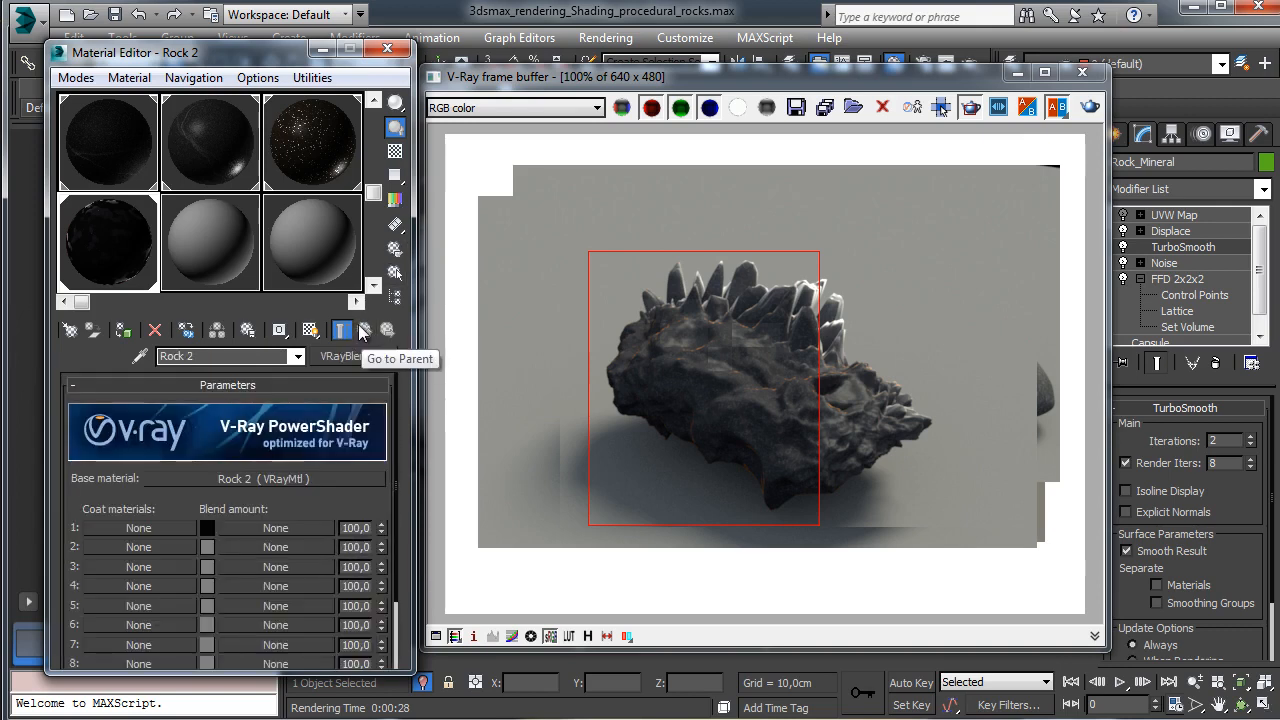
right_click(258, 527)
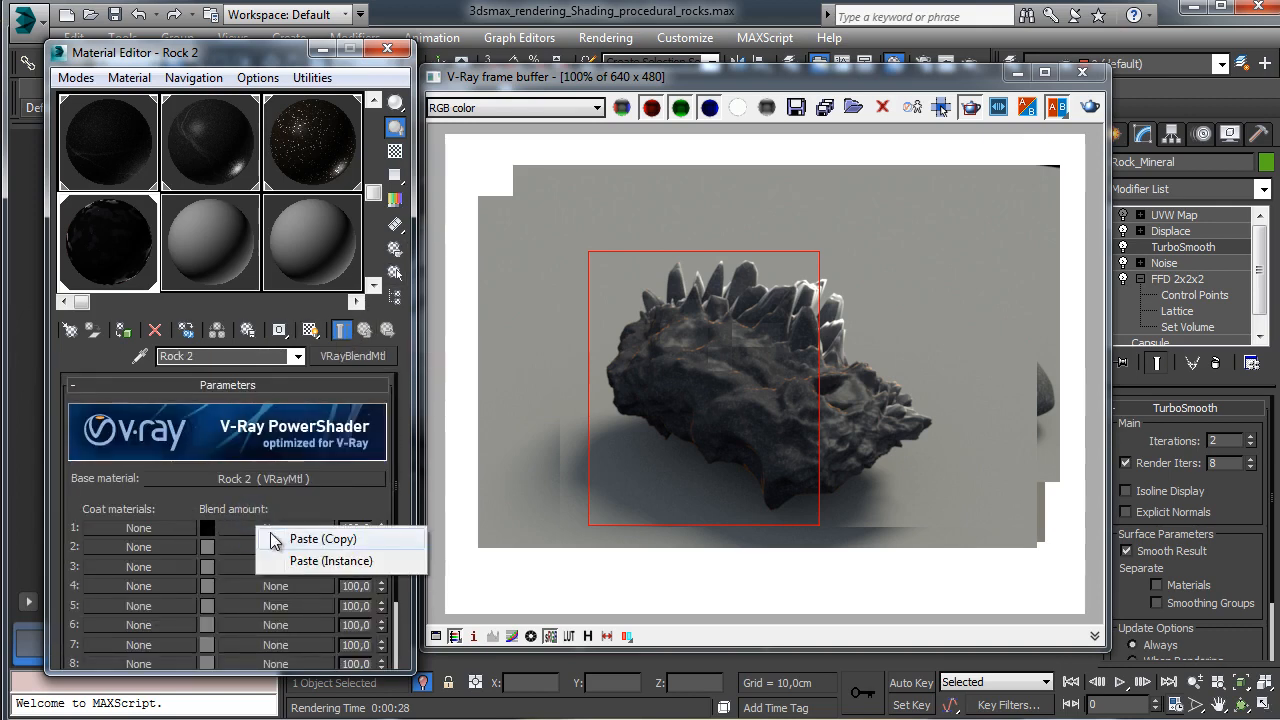
click(282, 540)
Step: Review the noise mask in coat 1's blend amount and assign a VRayFastSSS2 material to coat 1
click(279, 530)
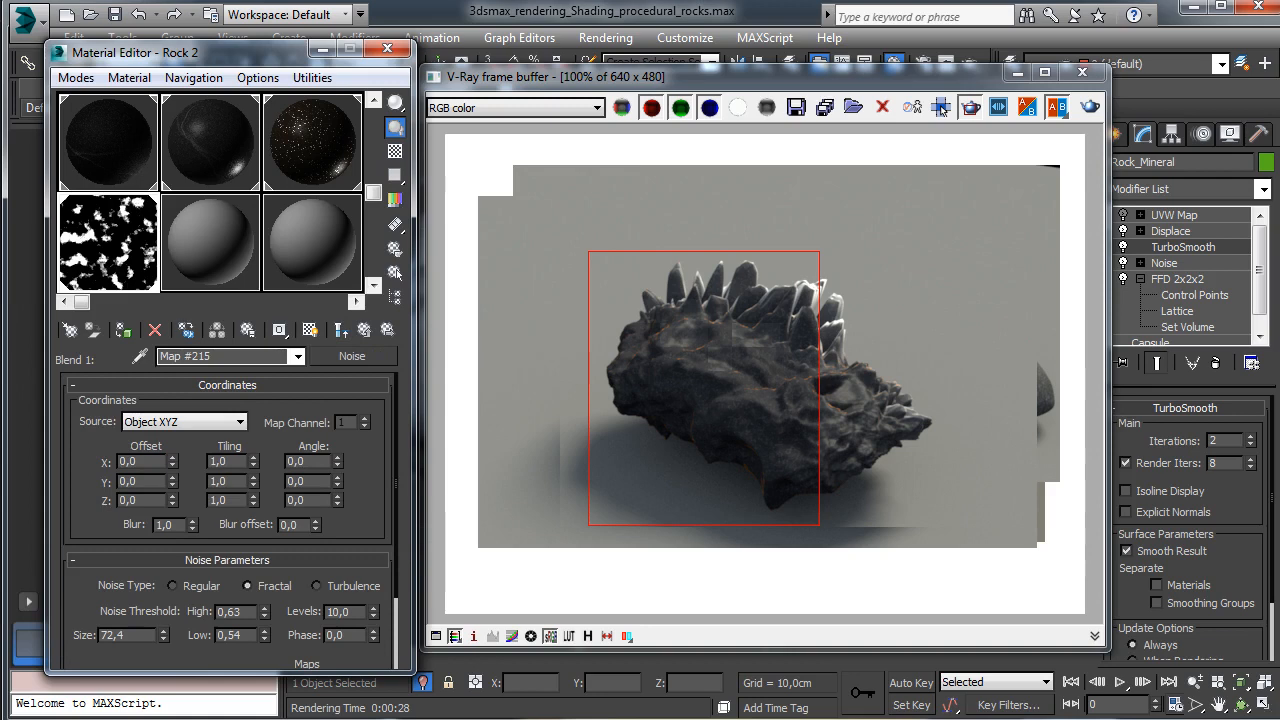
scroll(250, 500, down, 3)
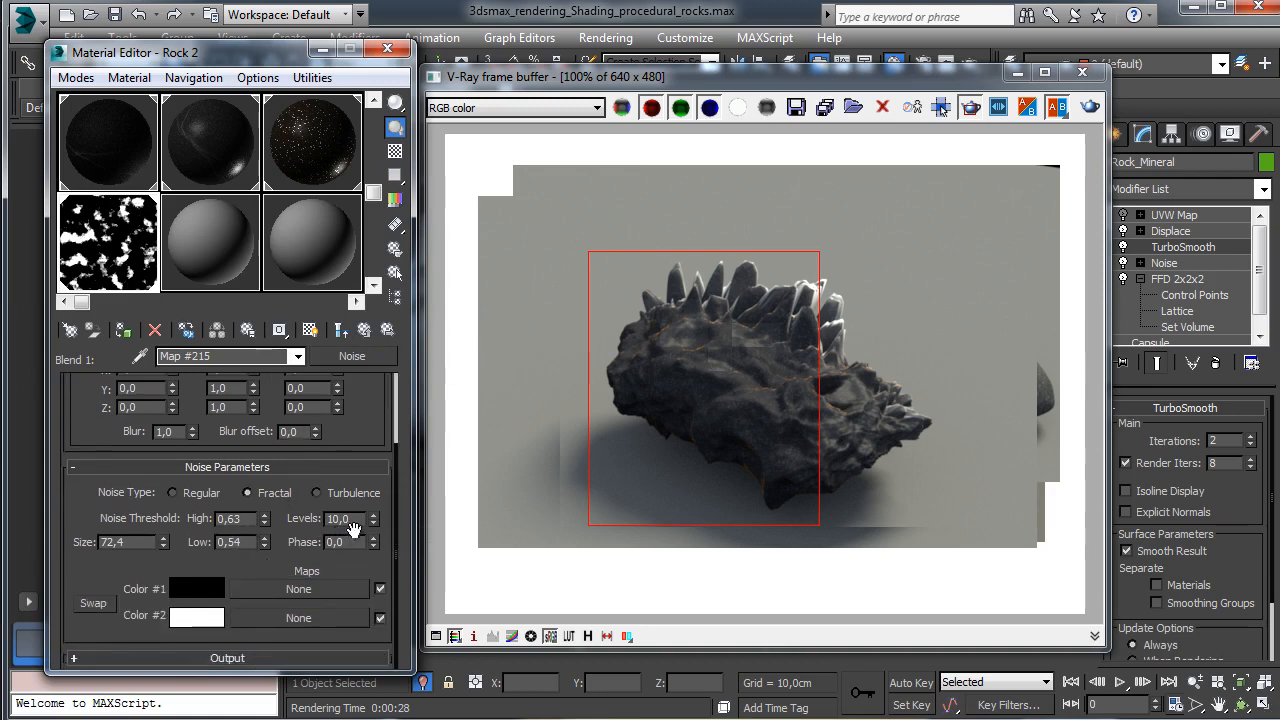
click(341, 331)
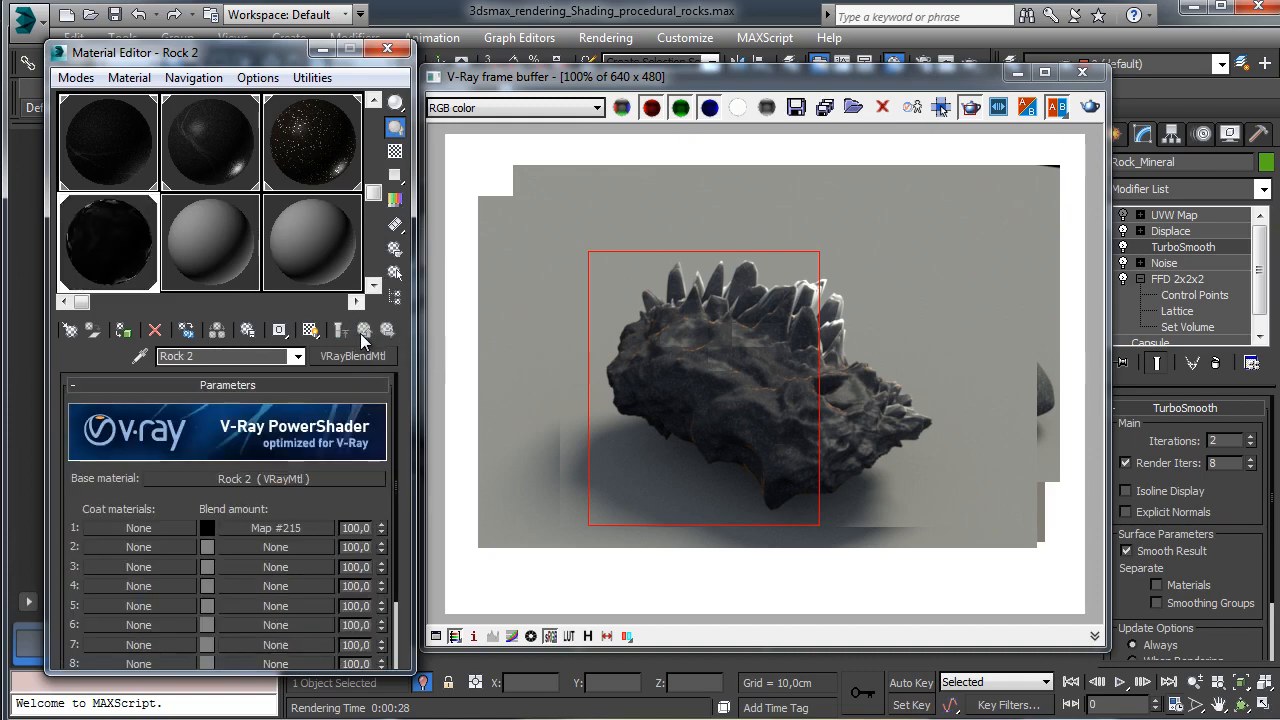
click(153, 527)
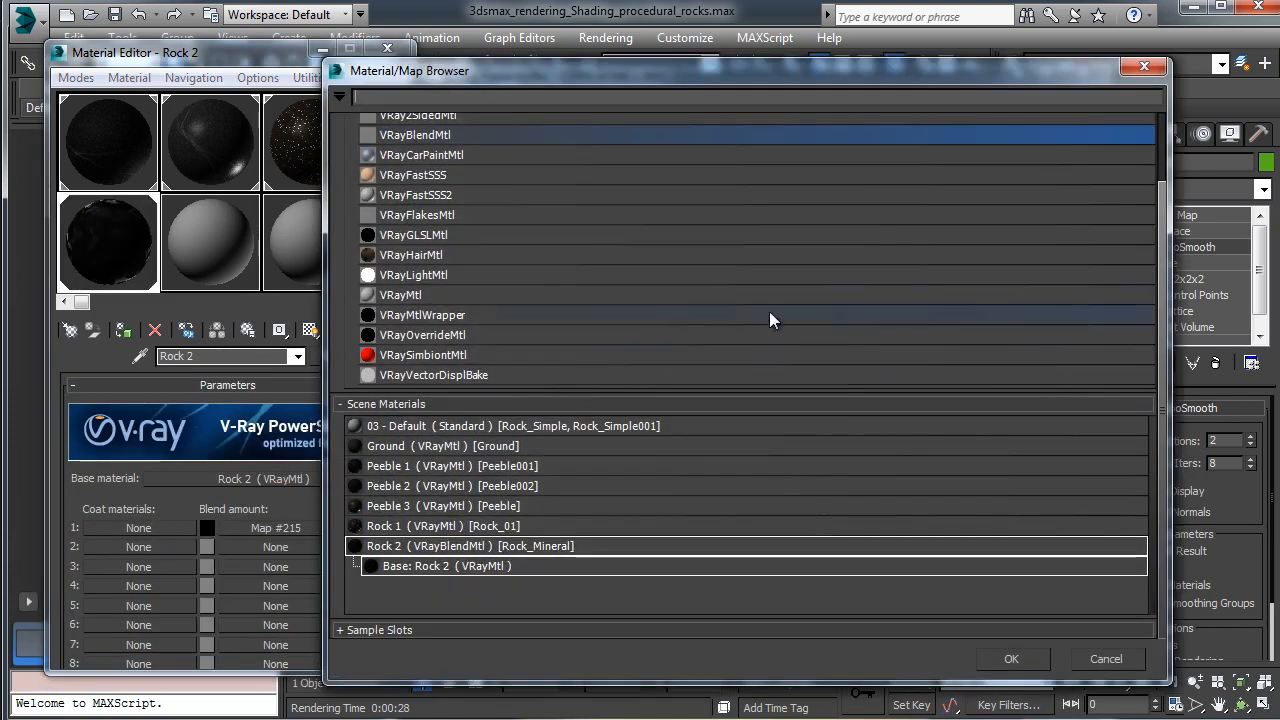
click(558, 198)
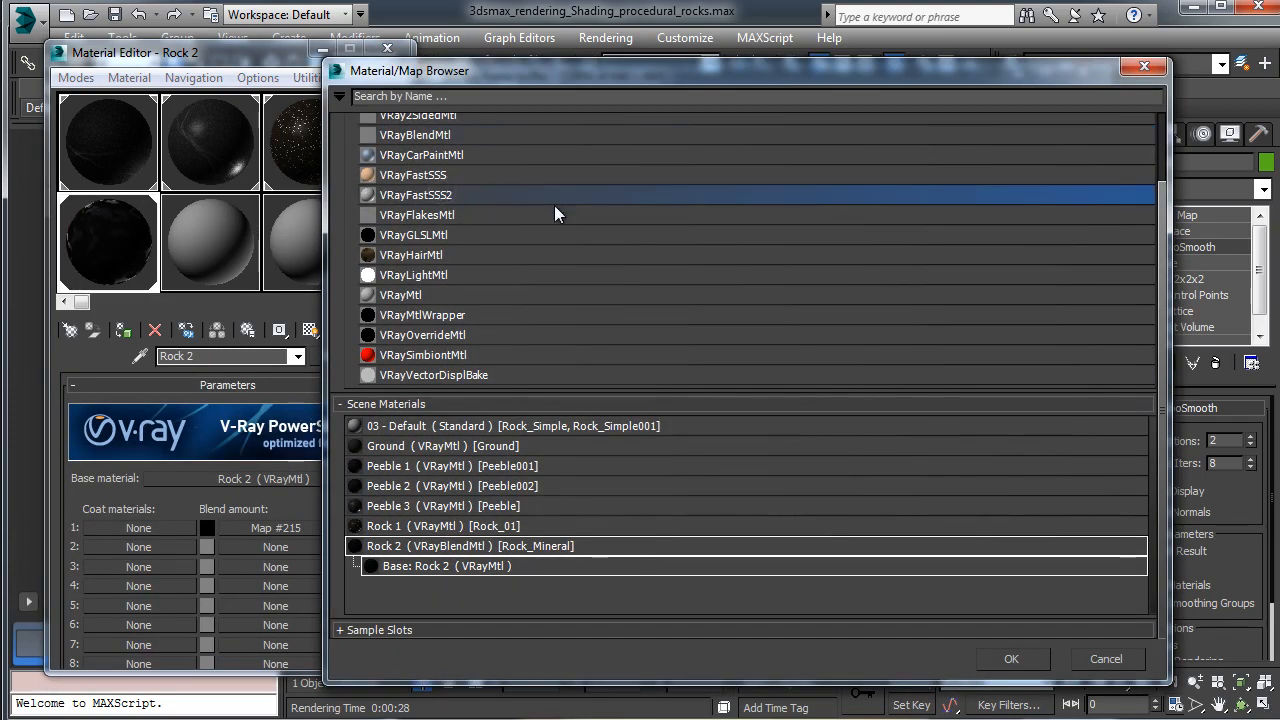
click(1030, 660)
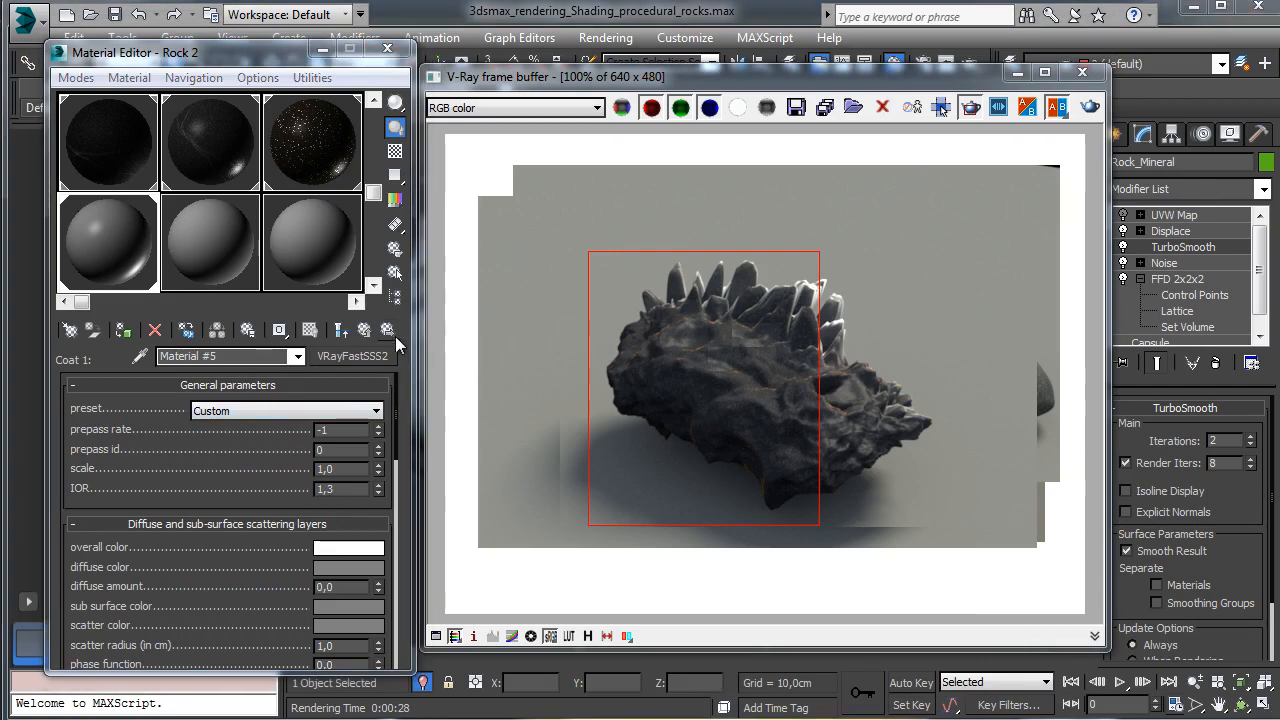
Step: Rename the VRayFastSSS2 coat material as Rock scattering
click(341, 331)
click(160, 528)
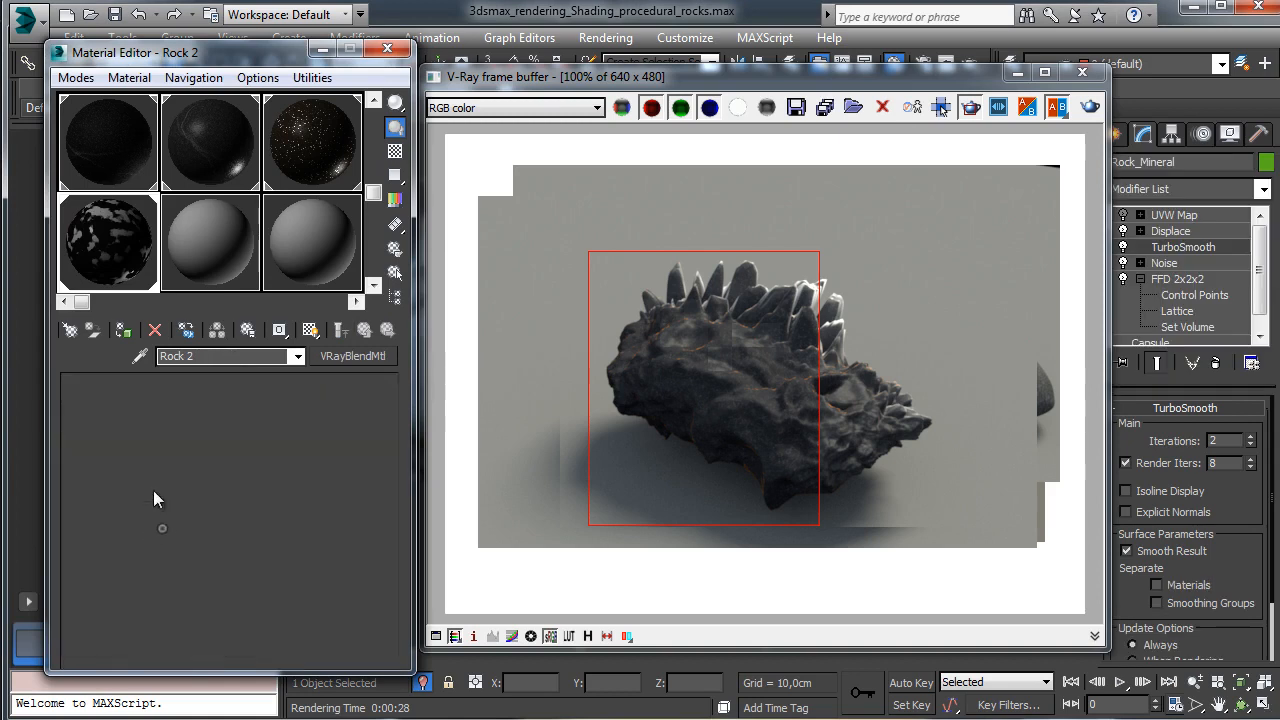
text(Roc)
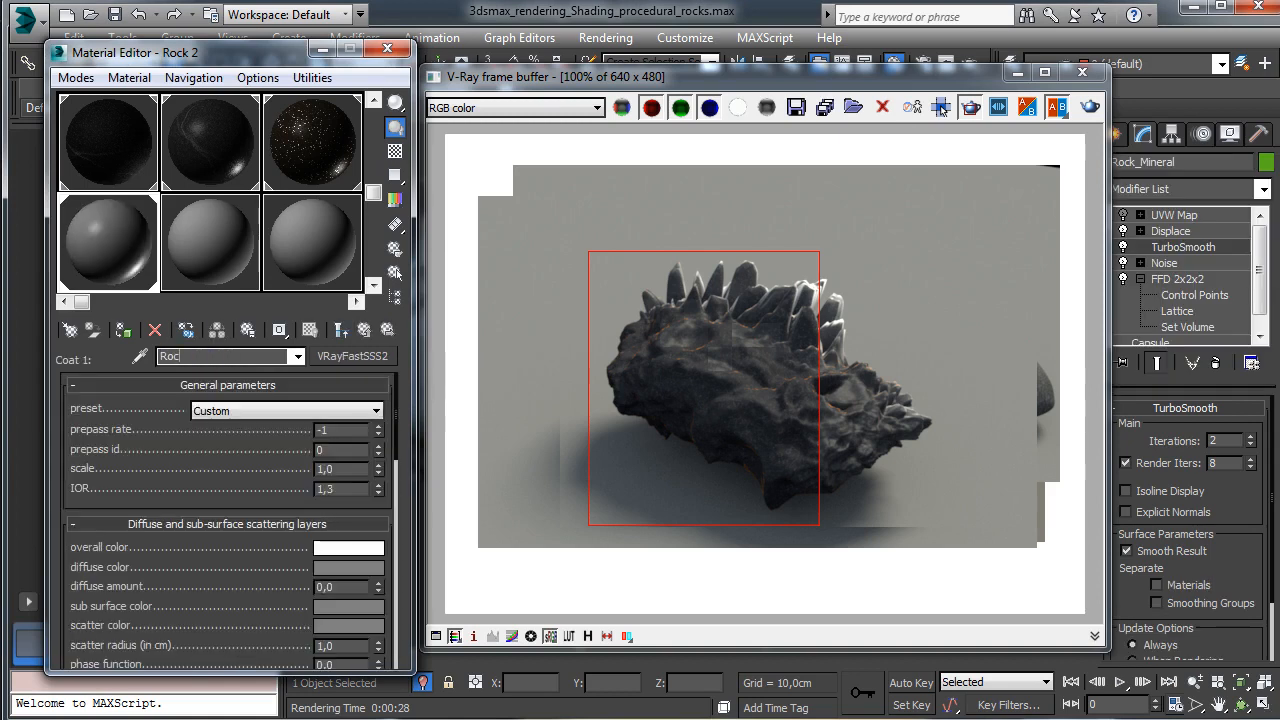
text(k scattering)
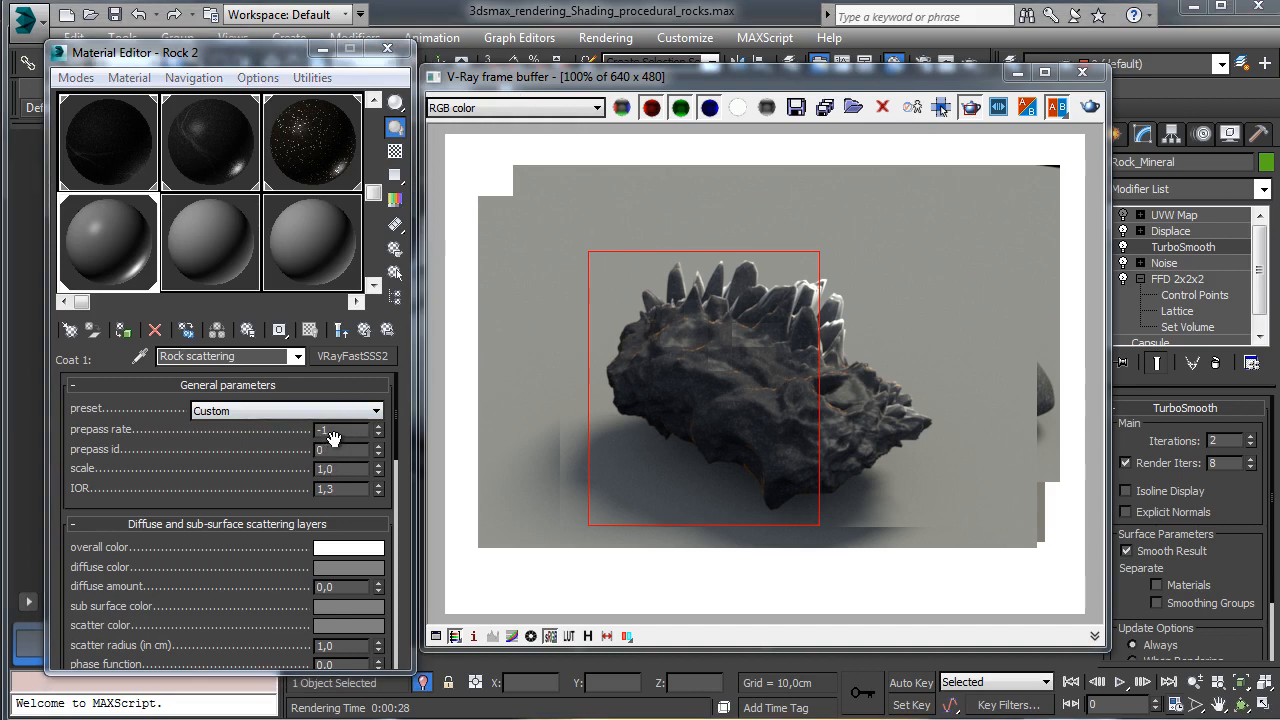
Step: Set the Rock scattering material's prepass rate to 1 and its IOR to 1,6
click(378, 426)
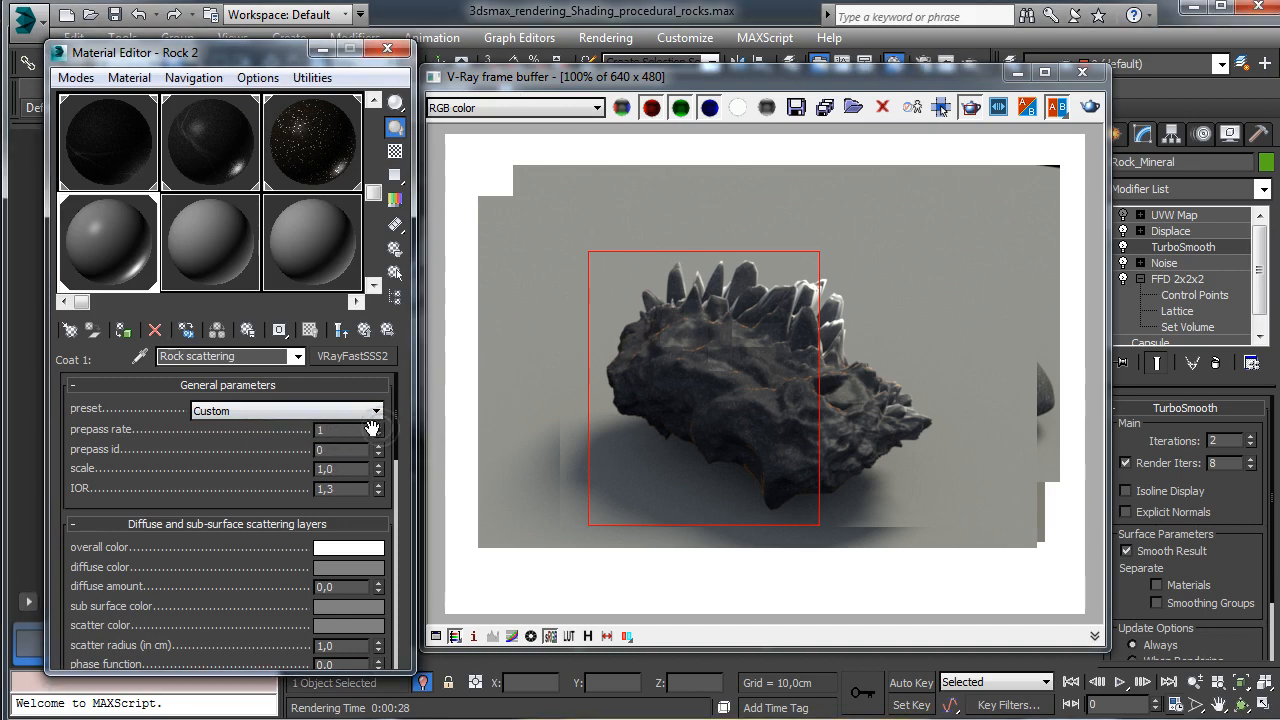
click(378, 426)
click(345, 488)
key(BackSpace)
text(6)
key(Return)
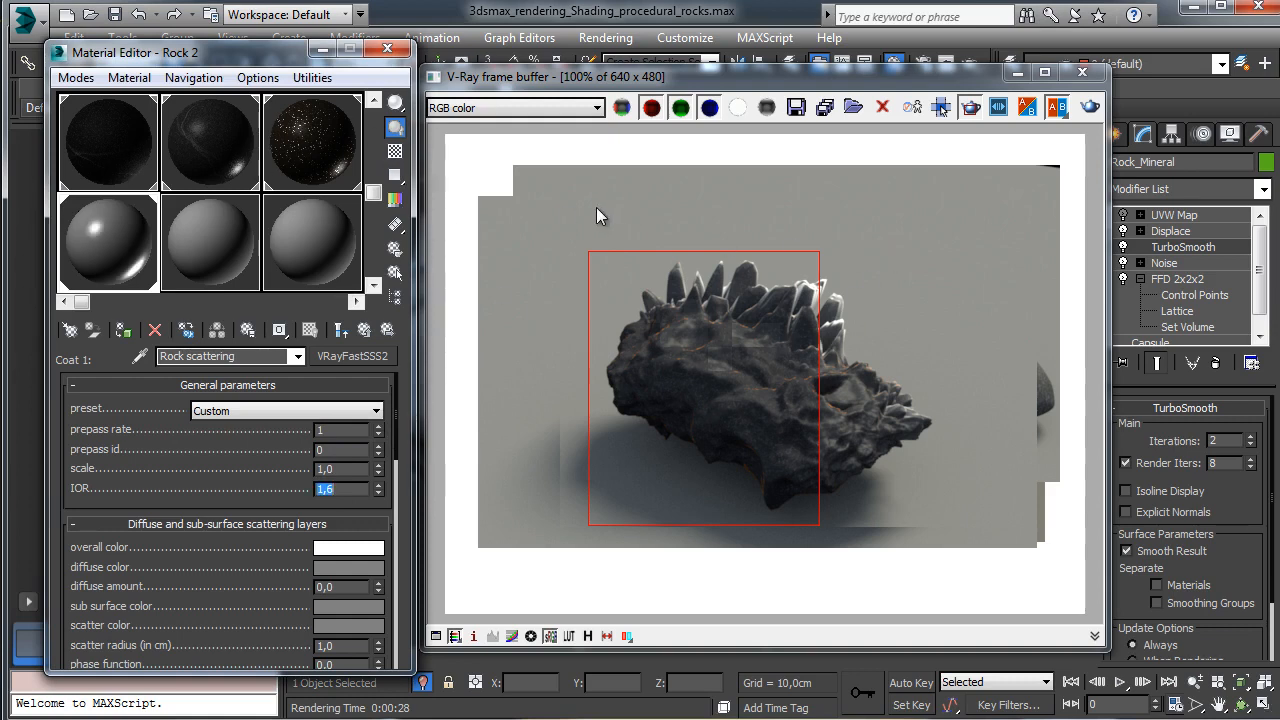
Step: Set the diffuse color of the Rock scattering material to a saturated dark blue
drag(269, 551, 321, 404)
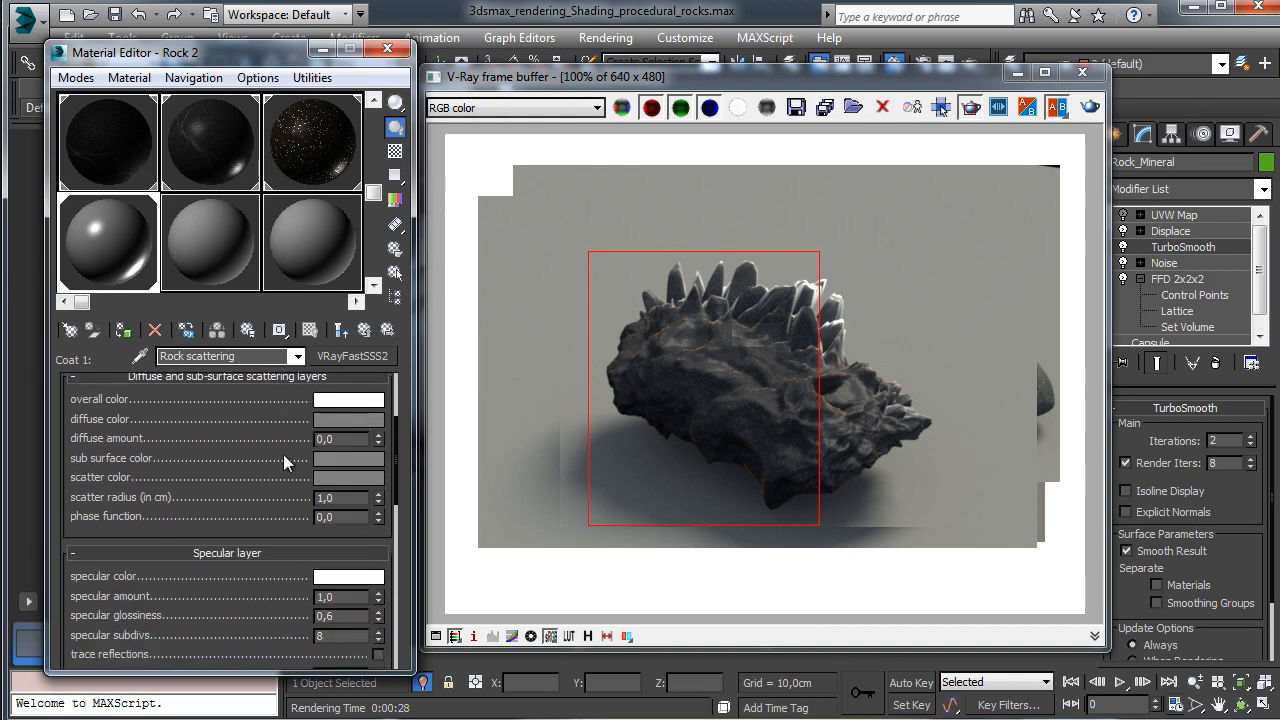
click(344, 421)
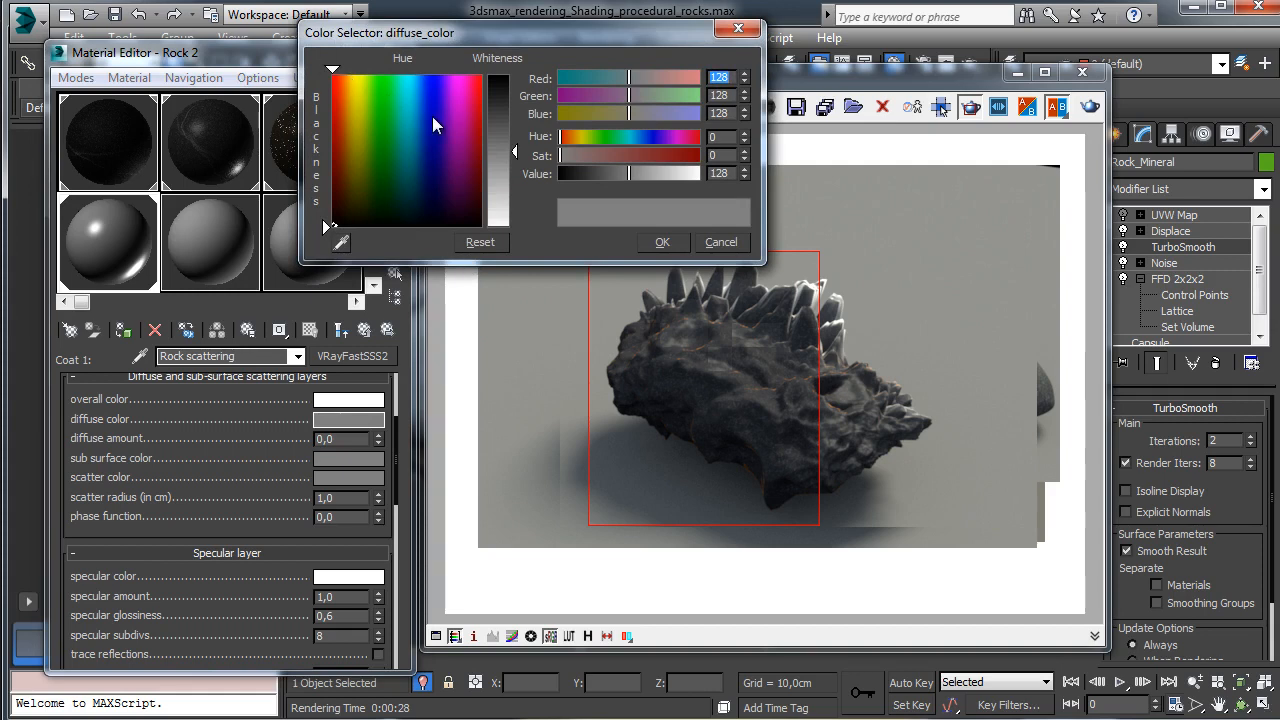
click(424, 119)
drag(512, 93, 514, 80)
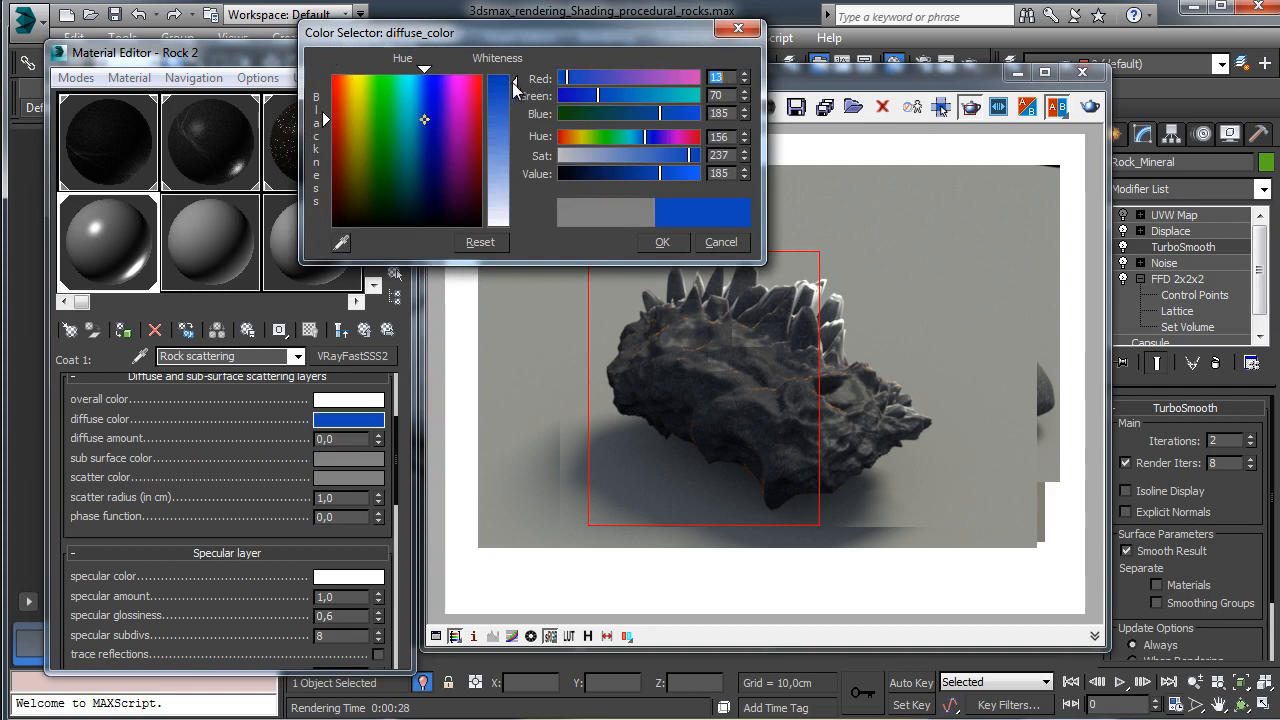
click(634, 173)
click(662, 242)
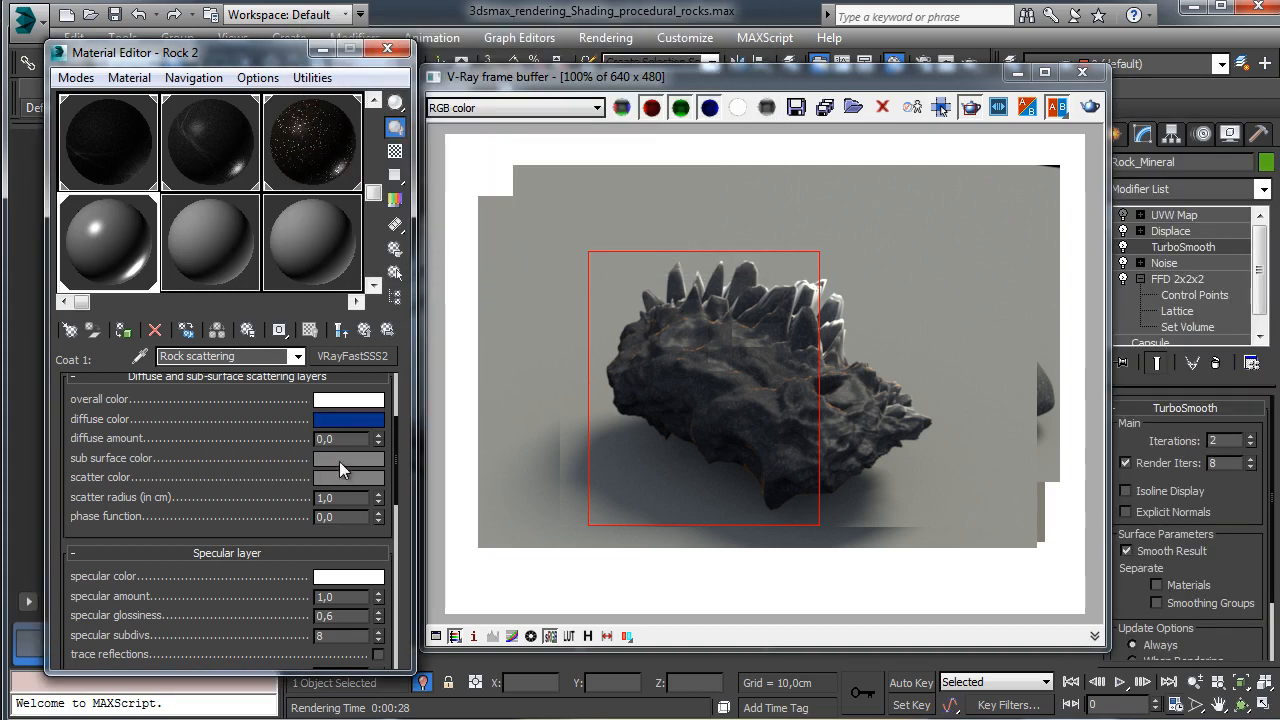
Step: Set the sub surface color to a light blue of about RGB 68, 173, 246
click(343, 457)
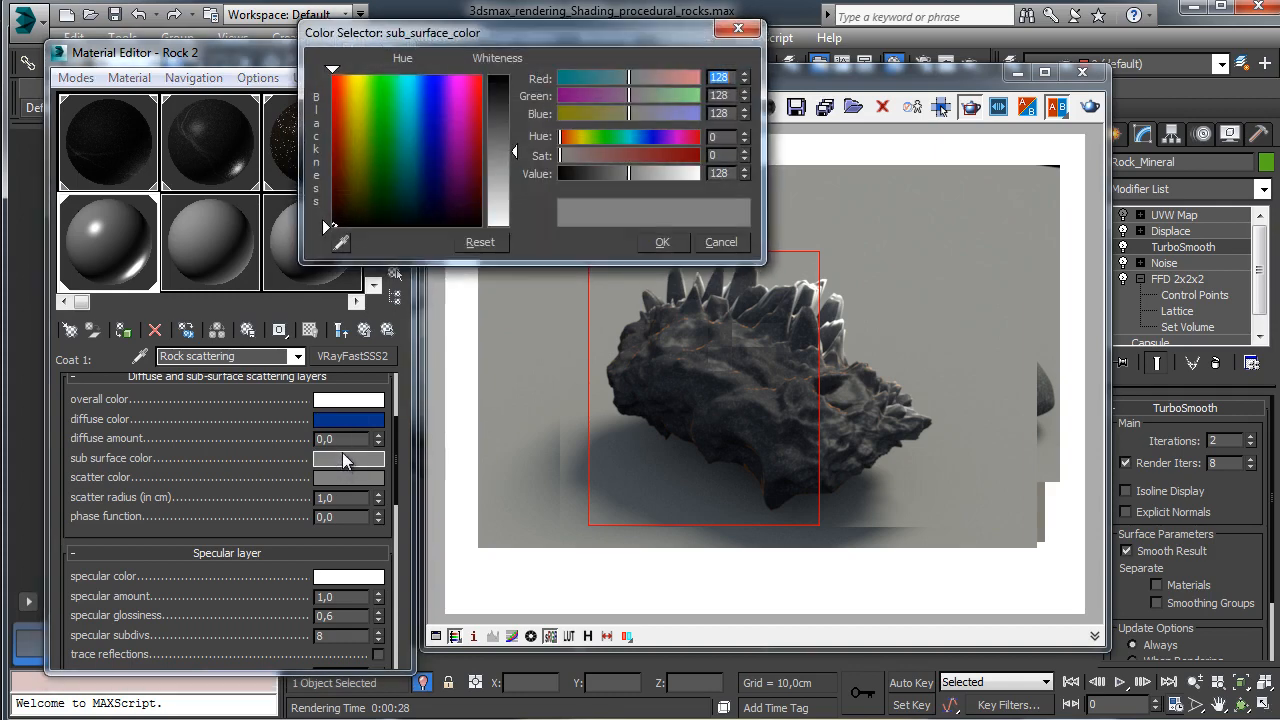
click(419, 82)
drag(515, 134, 516, 120)
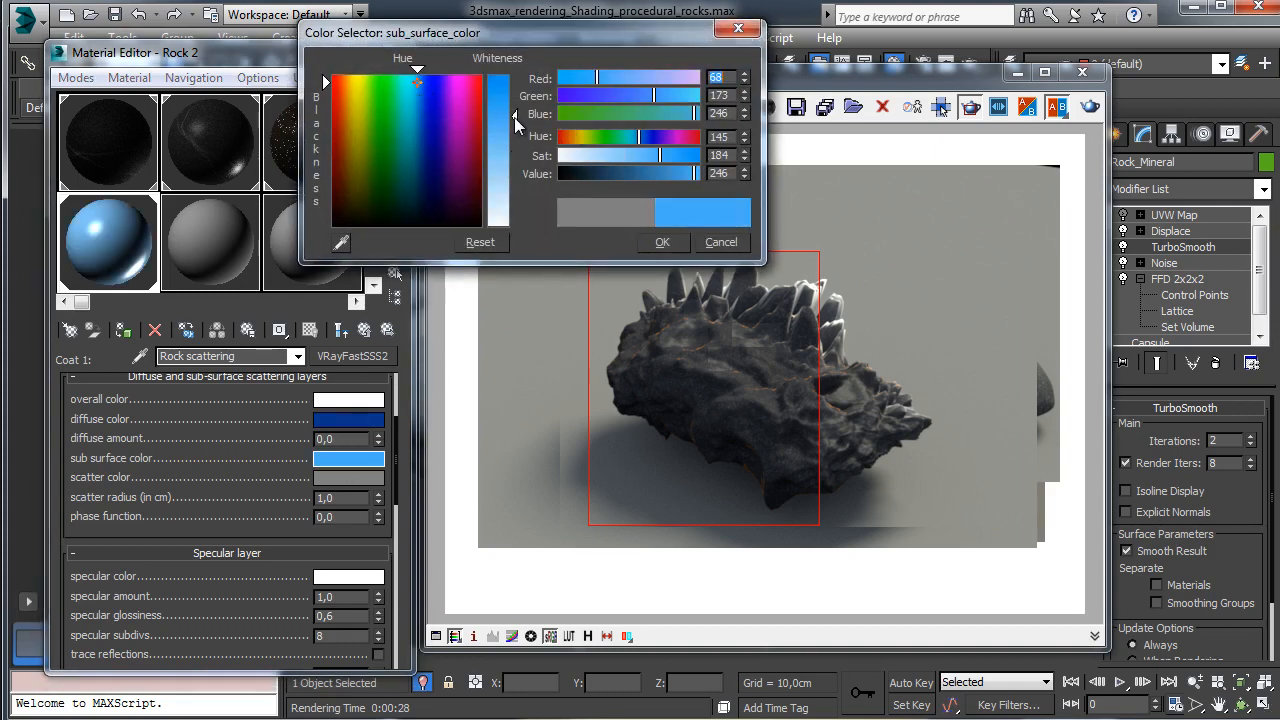
click(662, 242)
Step: Set the scatter color to a bright, strongly saturated blue
click(349, 477)
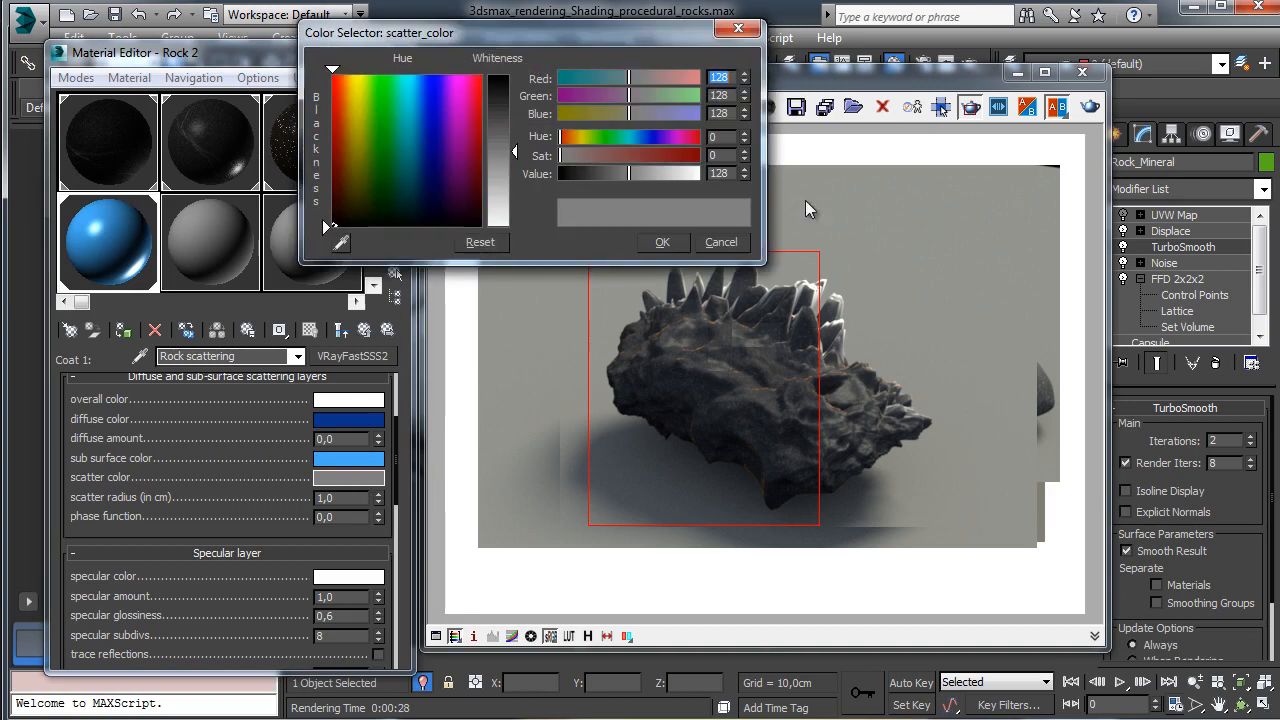
click(419, 76)
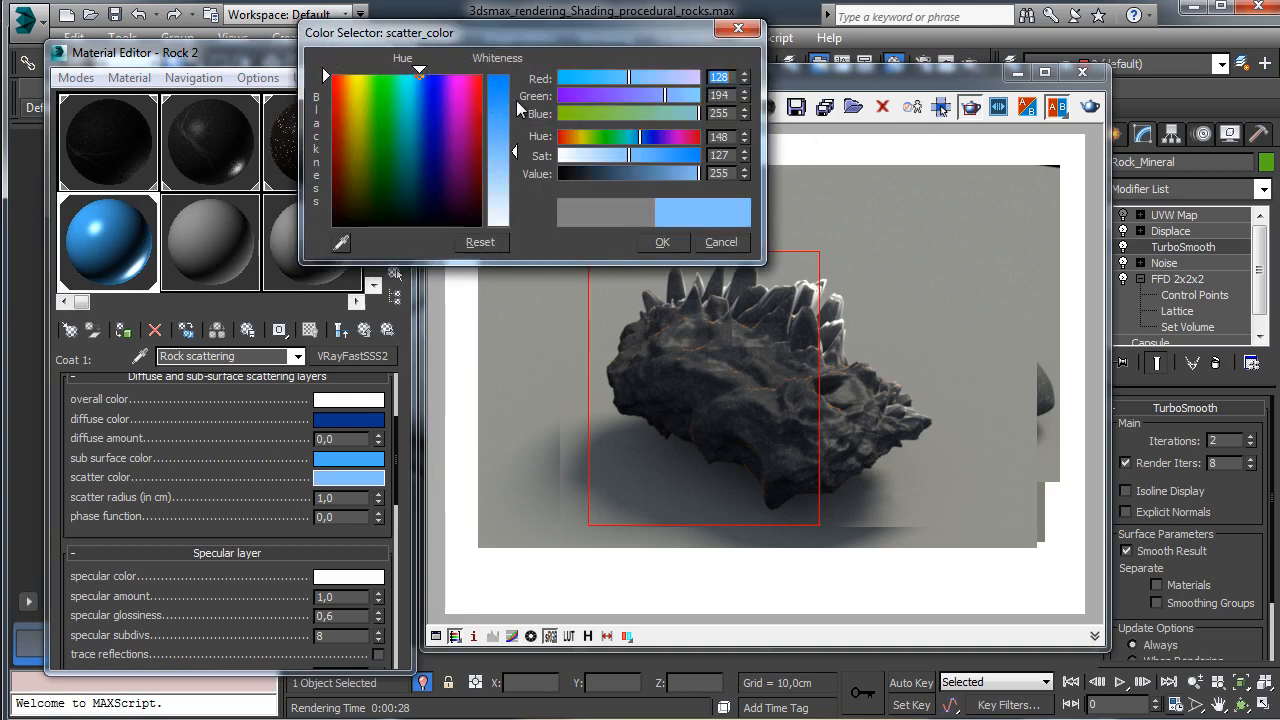
drag(517, 102, 514, 83)
click(663, 244)
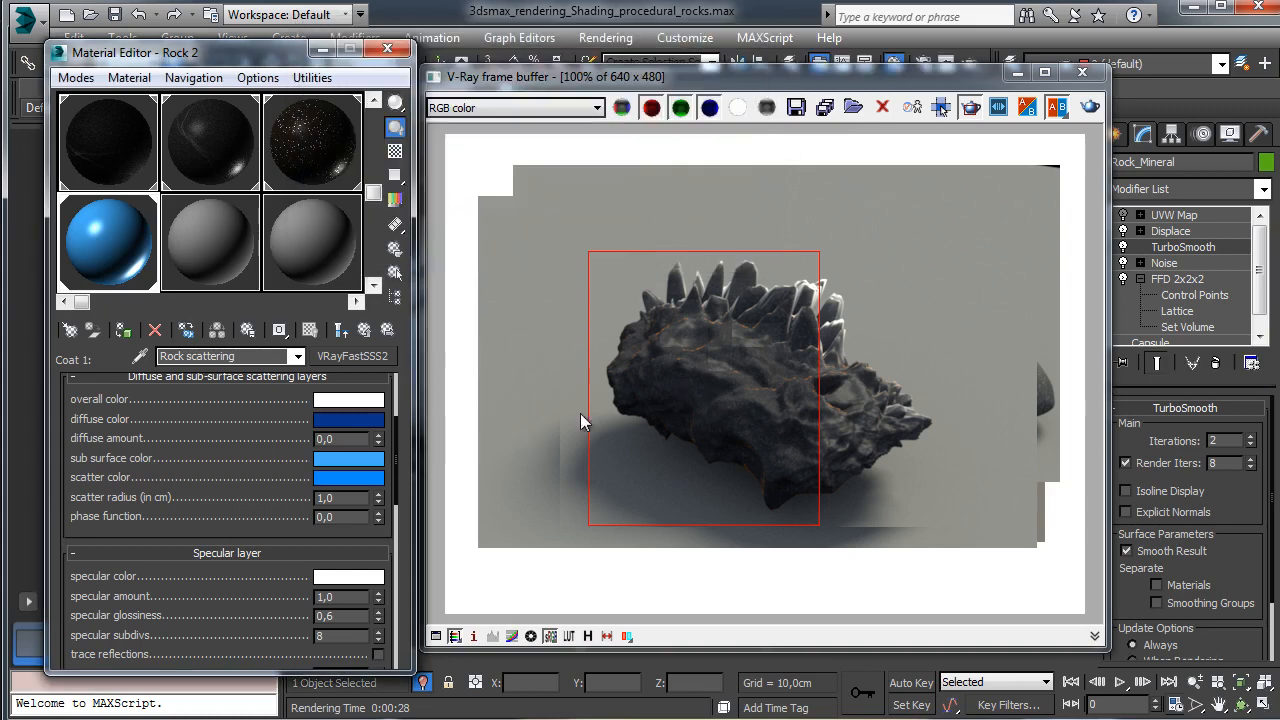
Step: Check Rock_Mineral's dimensions in its Capsule and UVW Map parameters, and set the scatter radius to 10 cm
click(1019, 73)
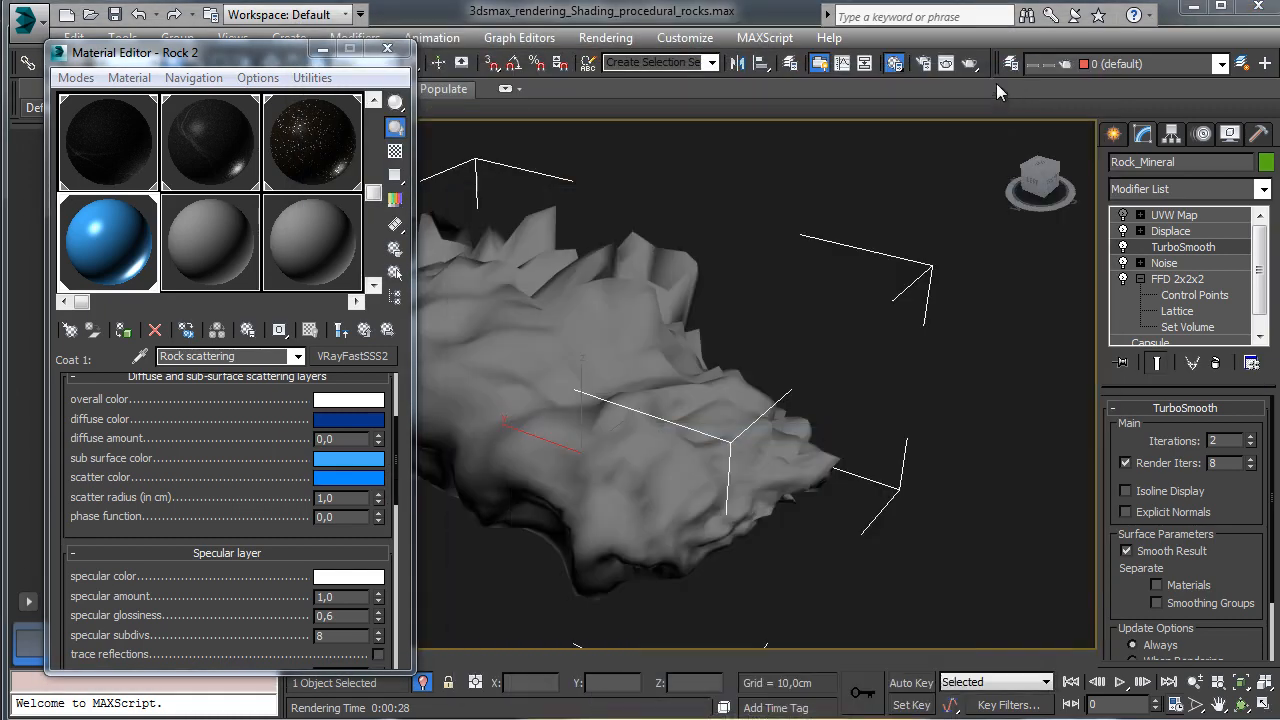
click(1113, 136)
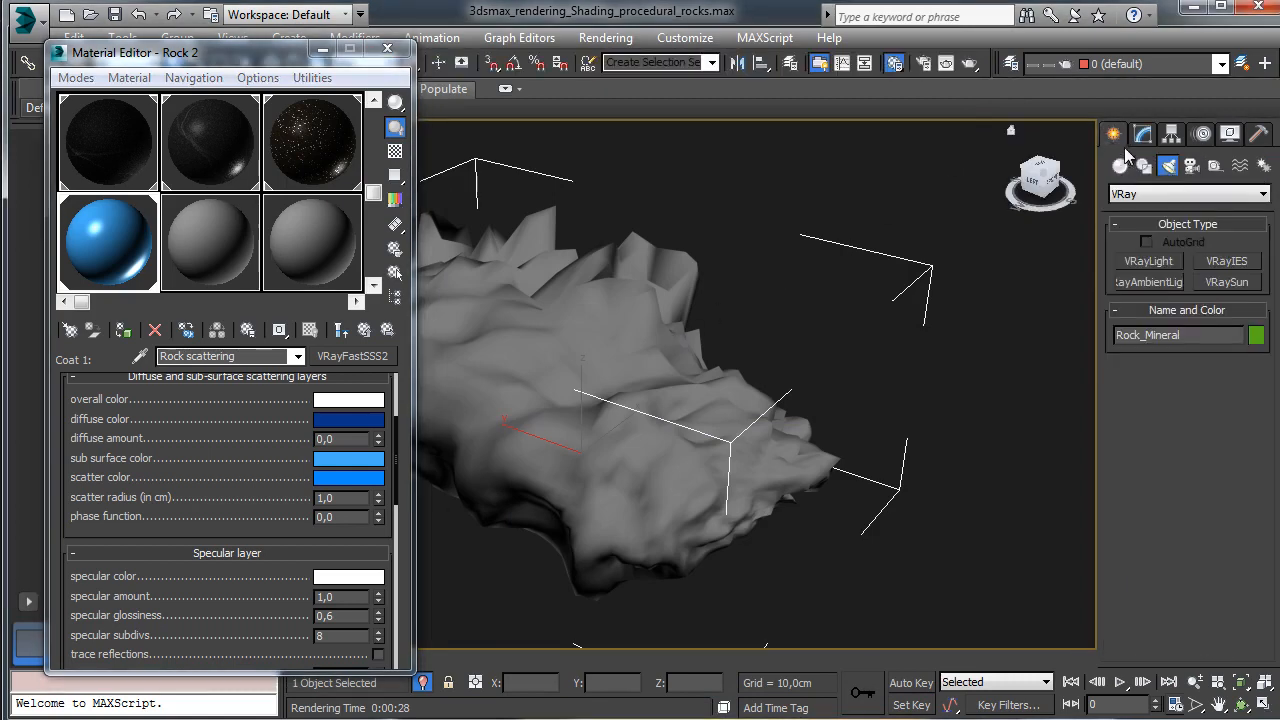
click(1143, 134)
click(1160, 341)
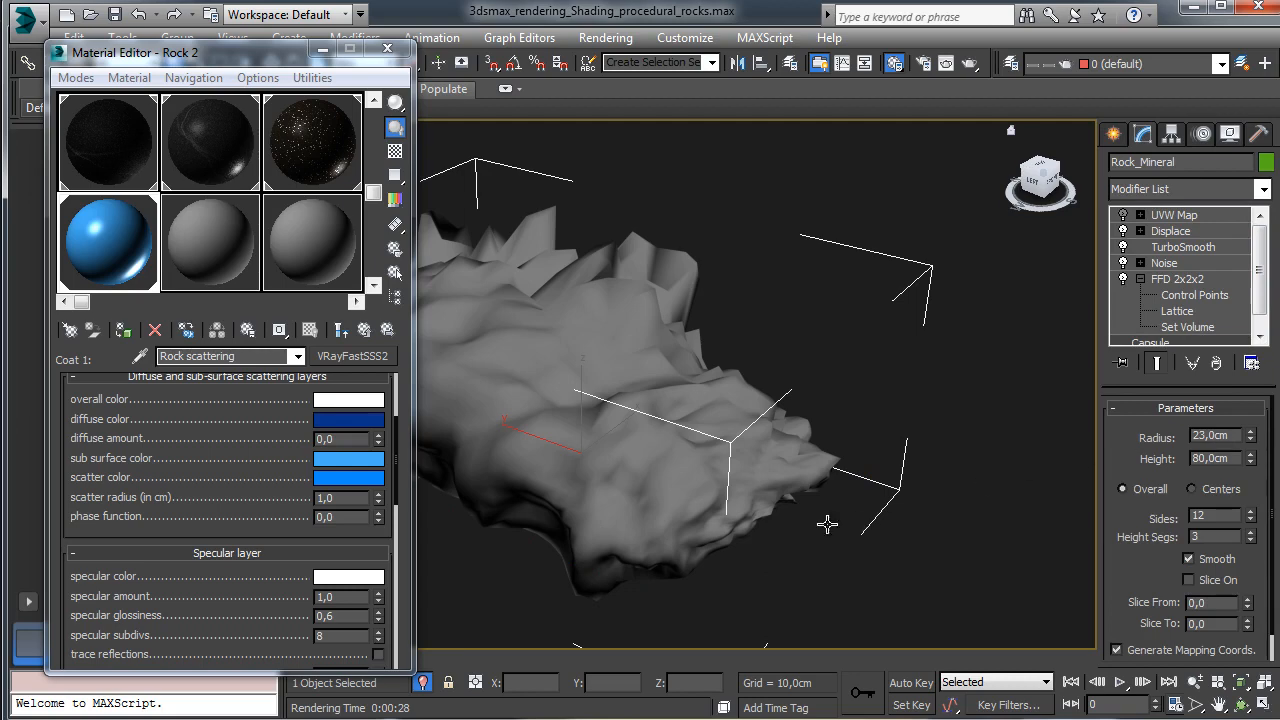
click(1172, 215)
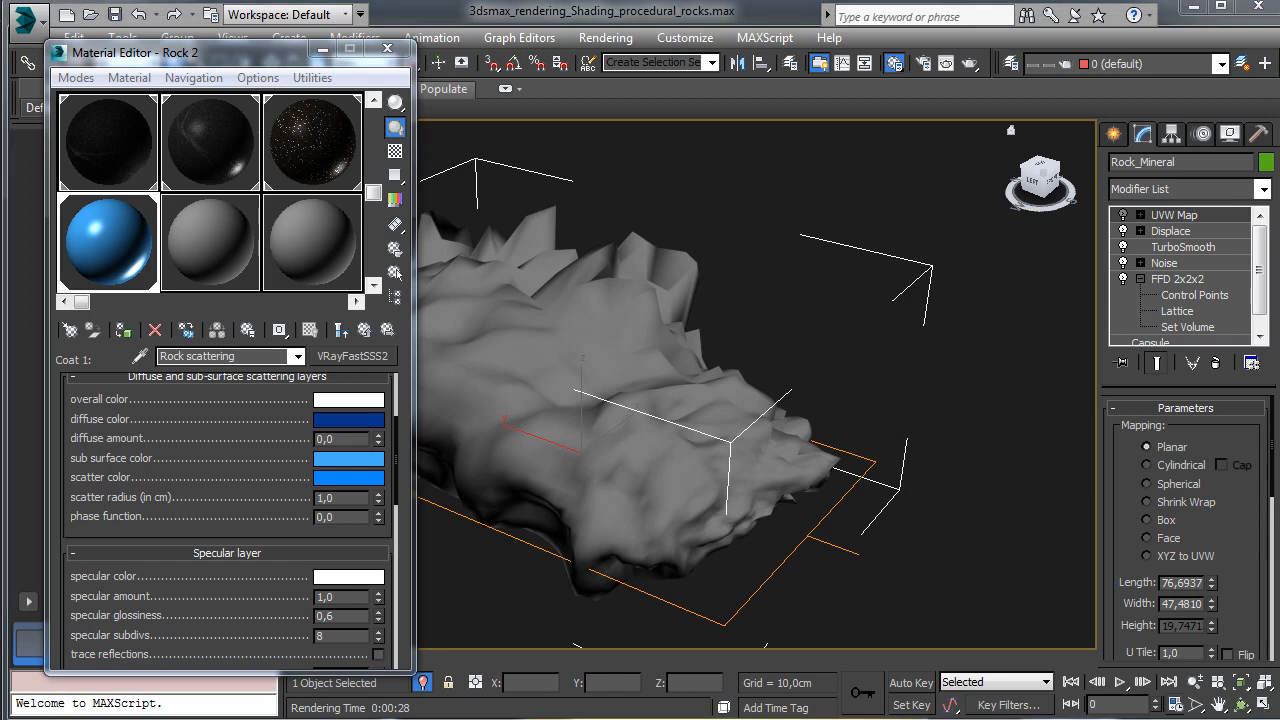
click(340, 497)
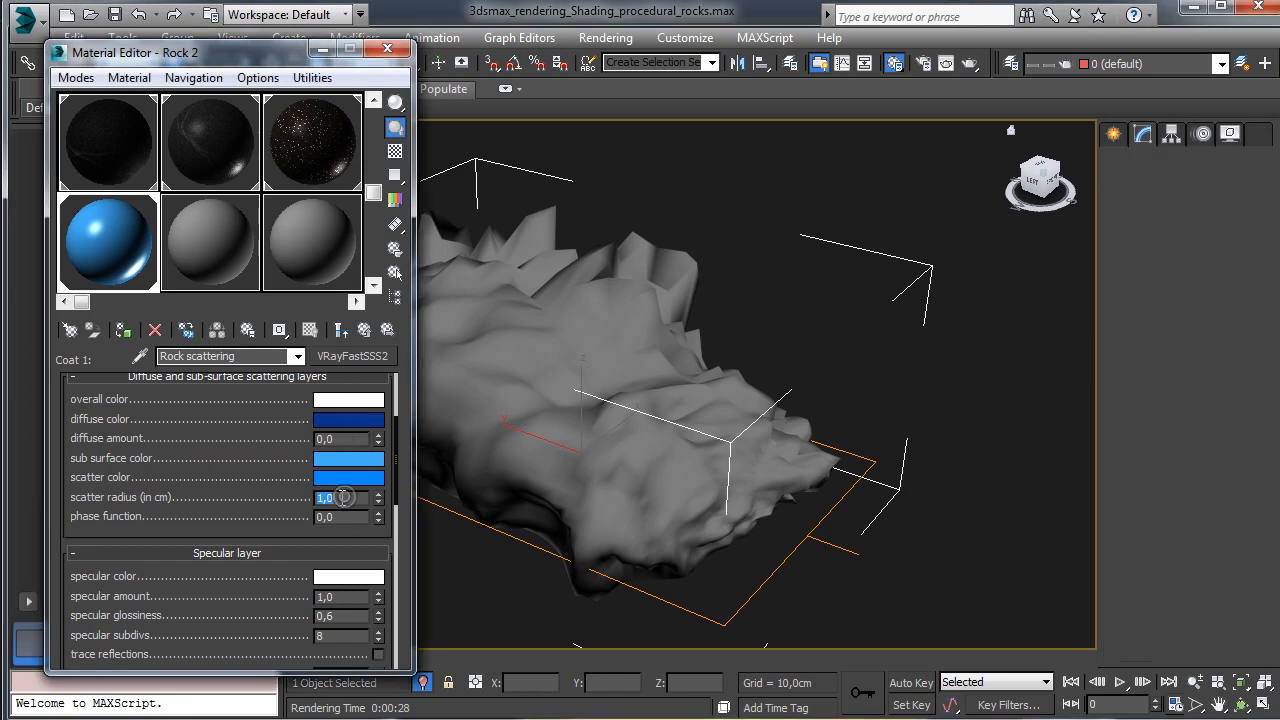
text(10)
key(Return)
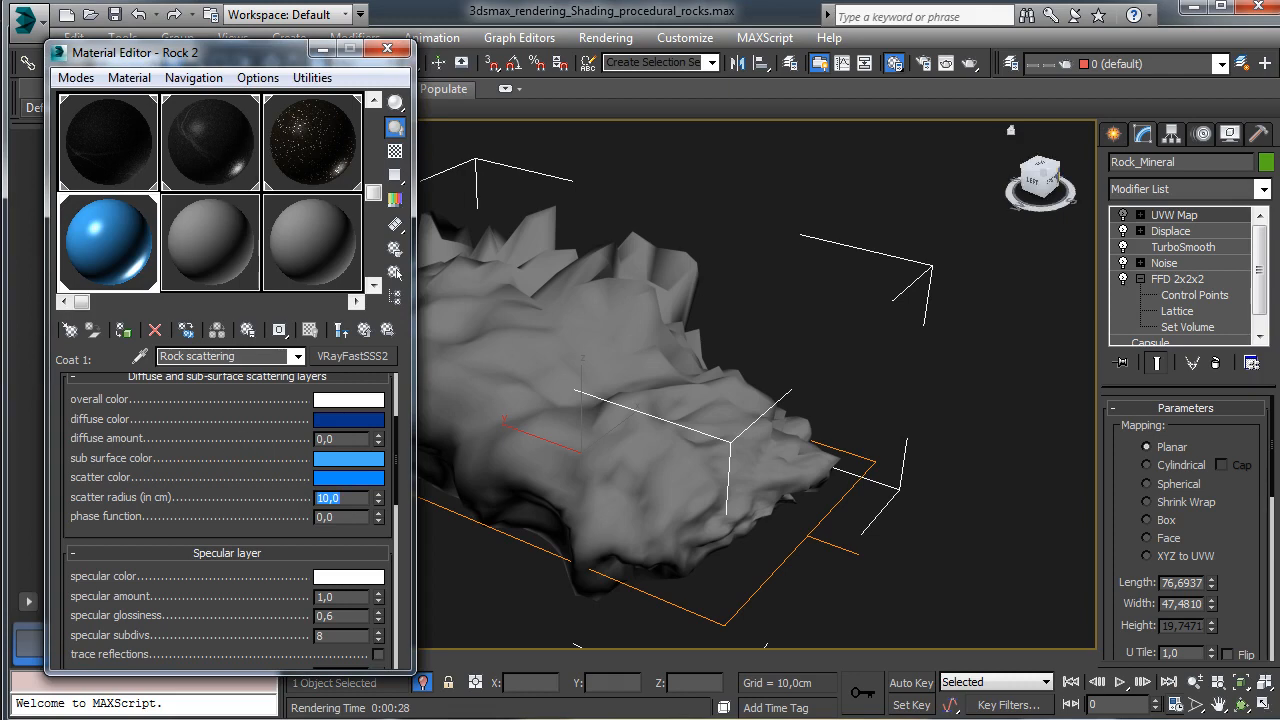
Step: Edit the phase function value of the Rock scattering material
key(shift+q)
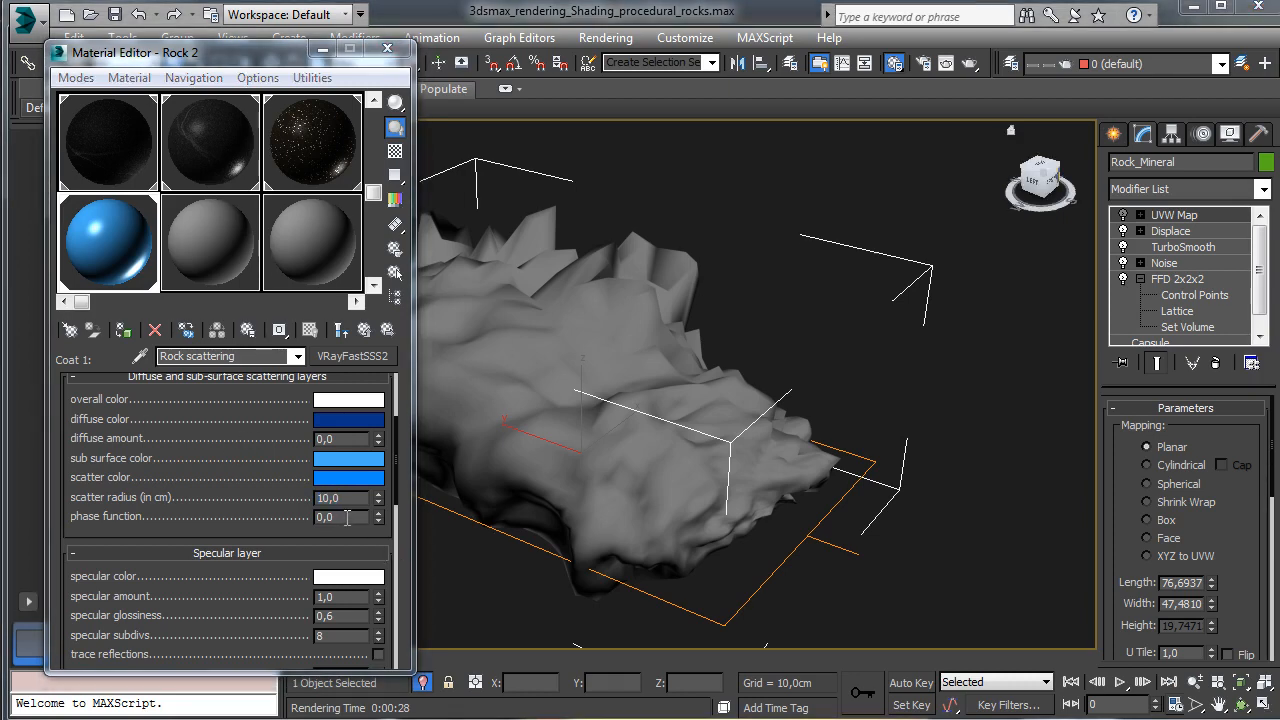
click(396, 460)
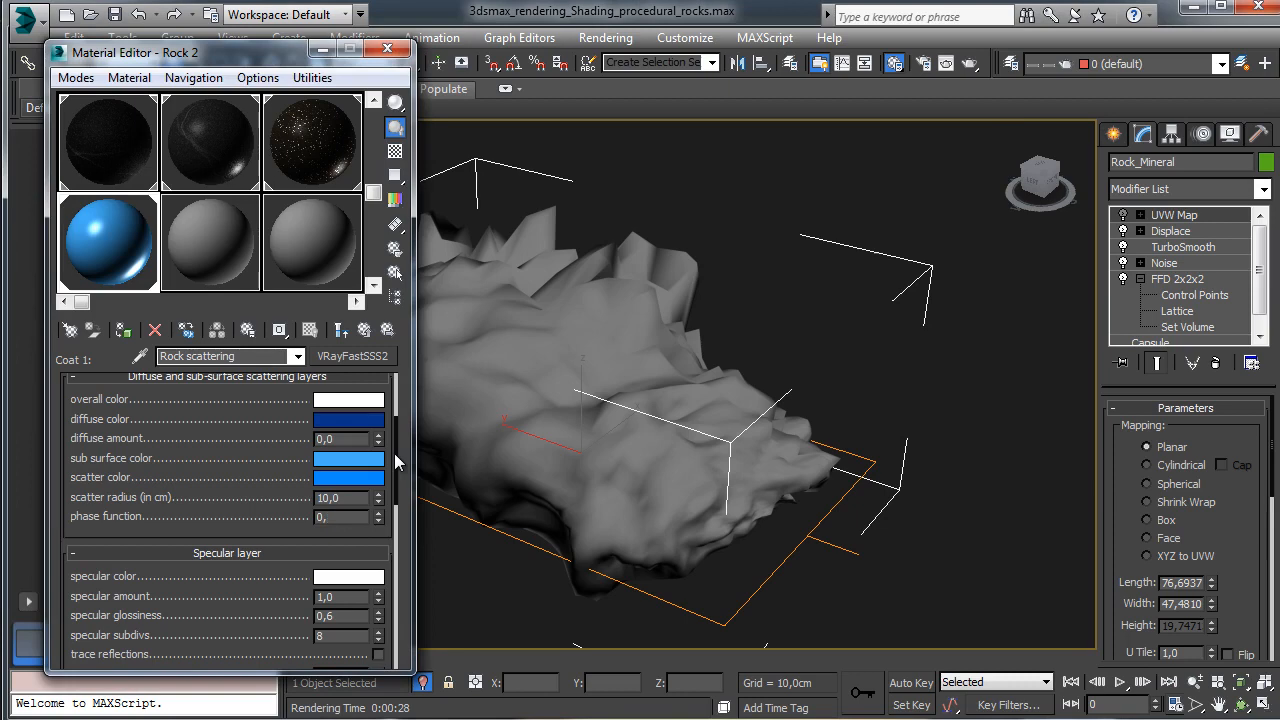
key(Return)
Step: Set the specular glossiness to 0,5 and enable trace reflections in the specular layer
drag(280, 591, 269, 449)
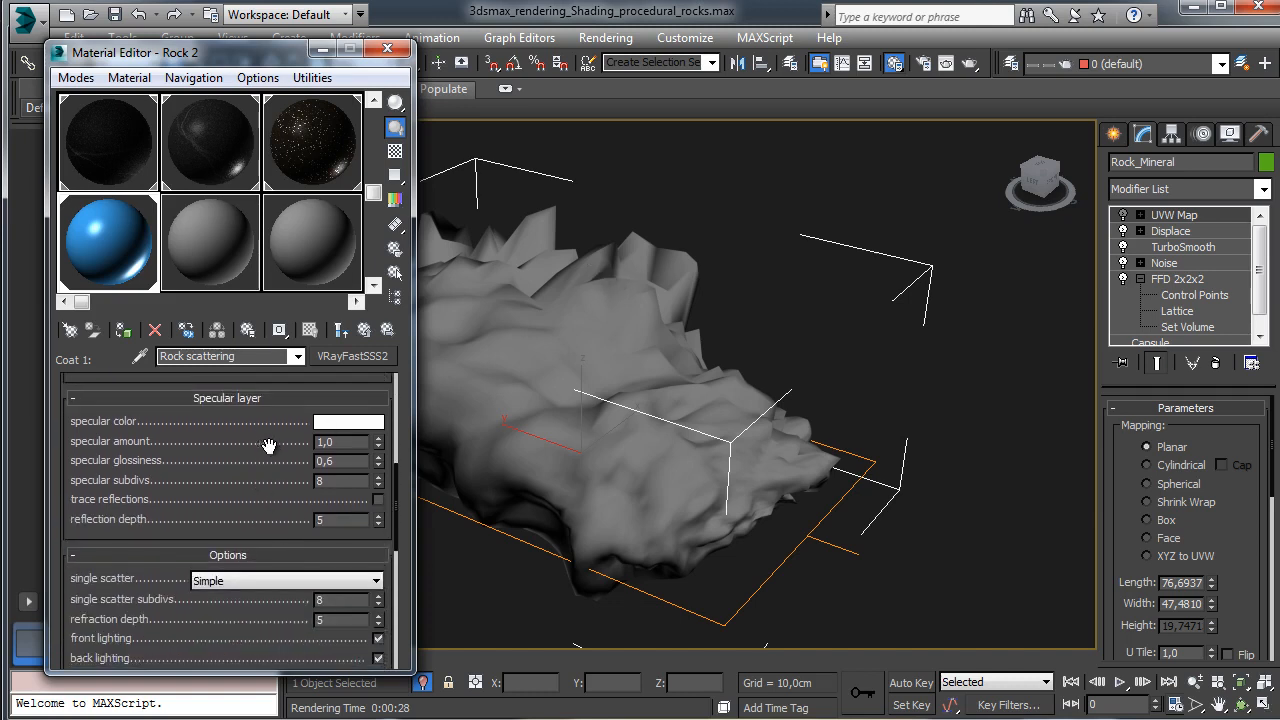
click(359, 461)
key(BackSpace)
text(5)
key(Return)
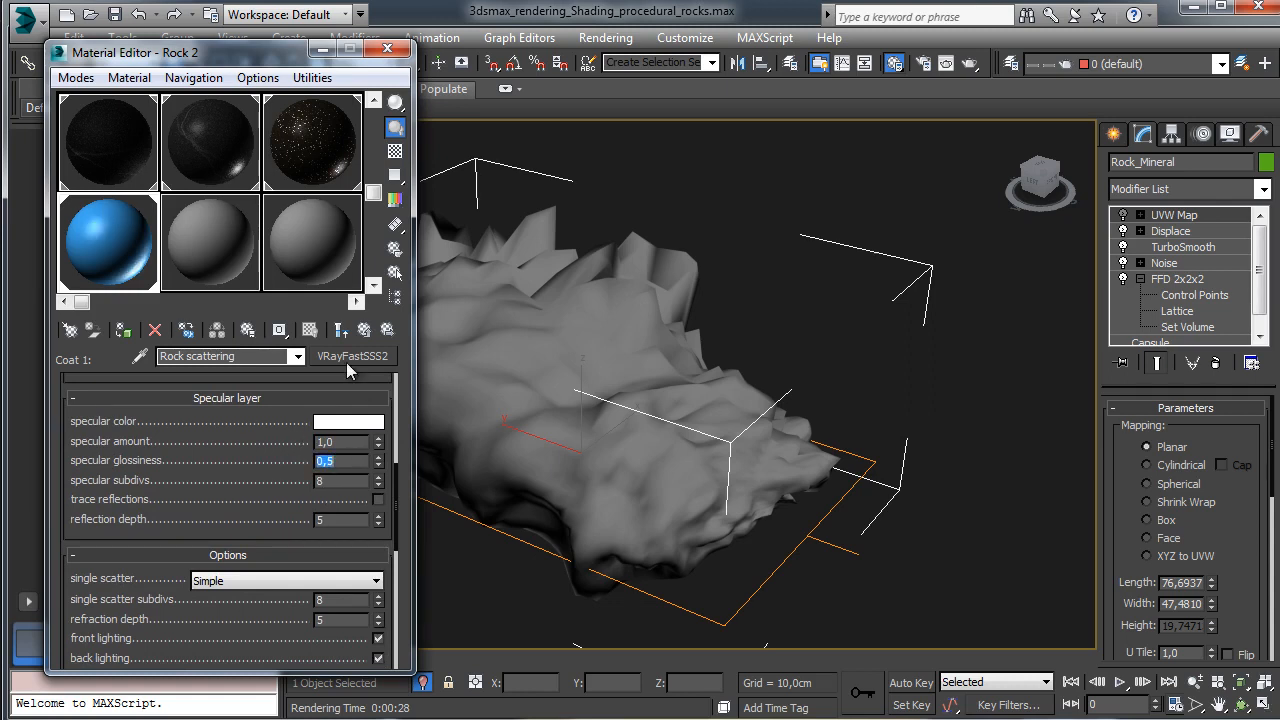
click(378, 499)
Step: Set the prepass blur of the Rock scattering material to 0,25
drag(204, 494, 225, 340)
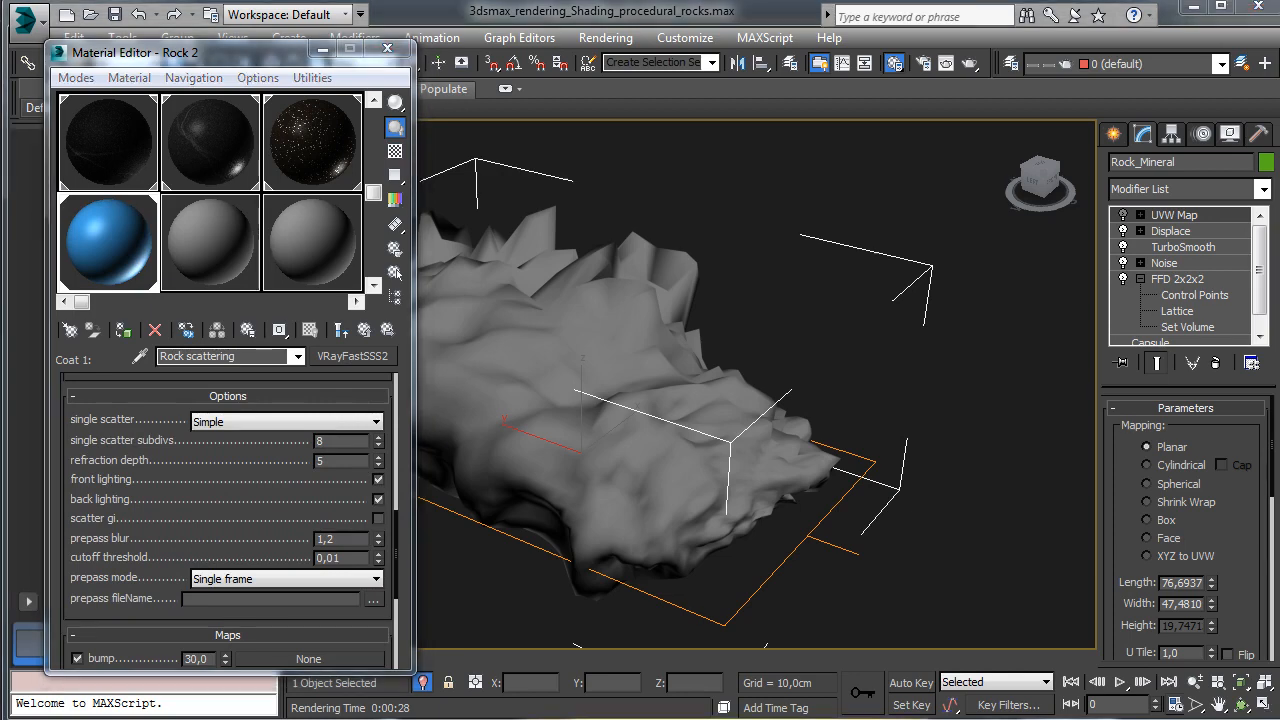
click(338, 540)
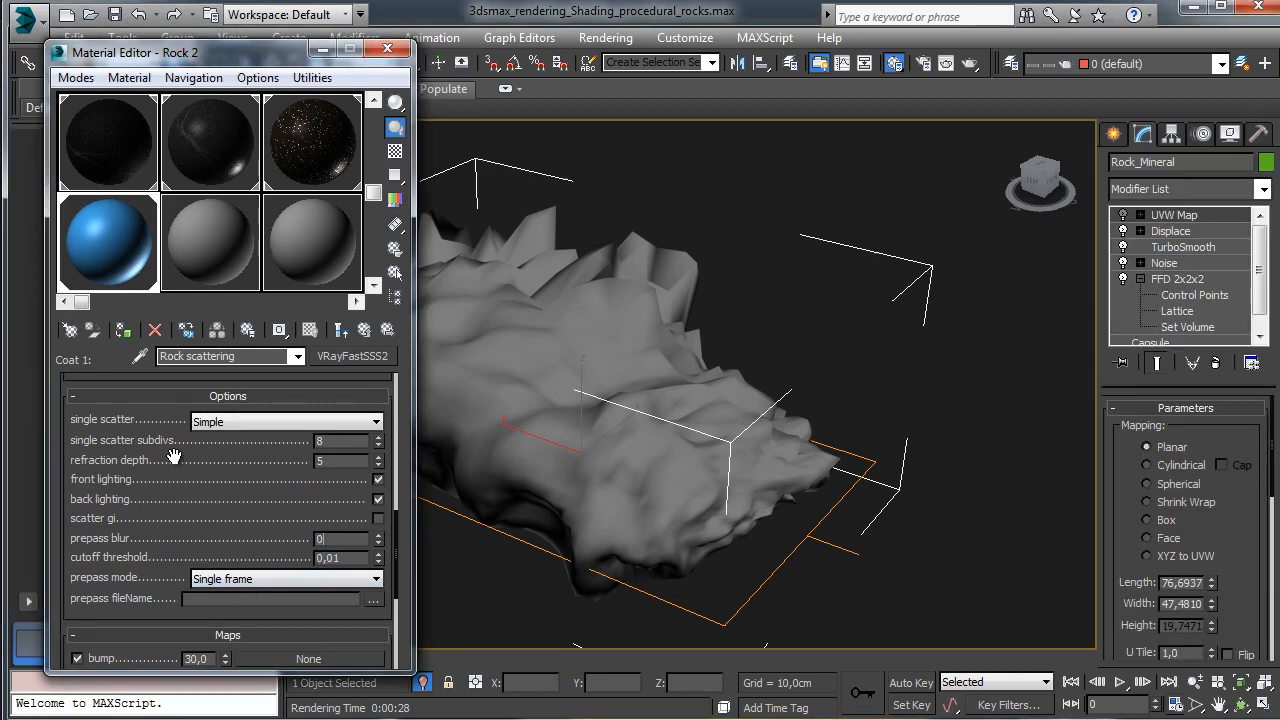
text(0,25)
key(Return)
drag(218, 515, 231, 470)
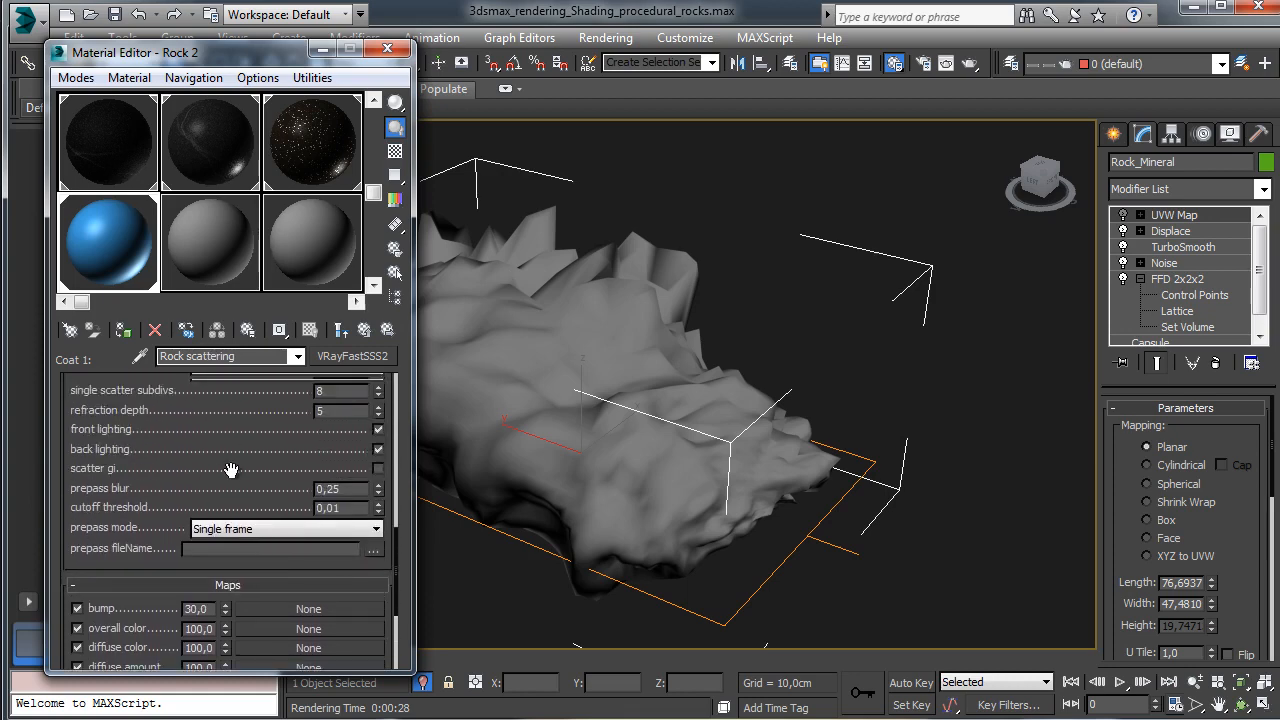
Step: Return to the Rock 2 blend material and disable Render Iters in Rock_Mineral's TurboSmooth modifier
click(338, 330)
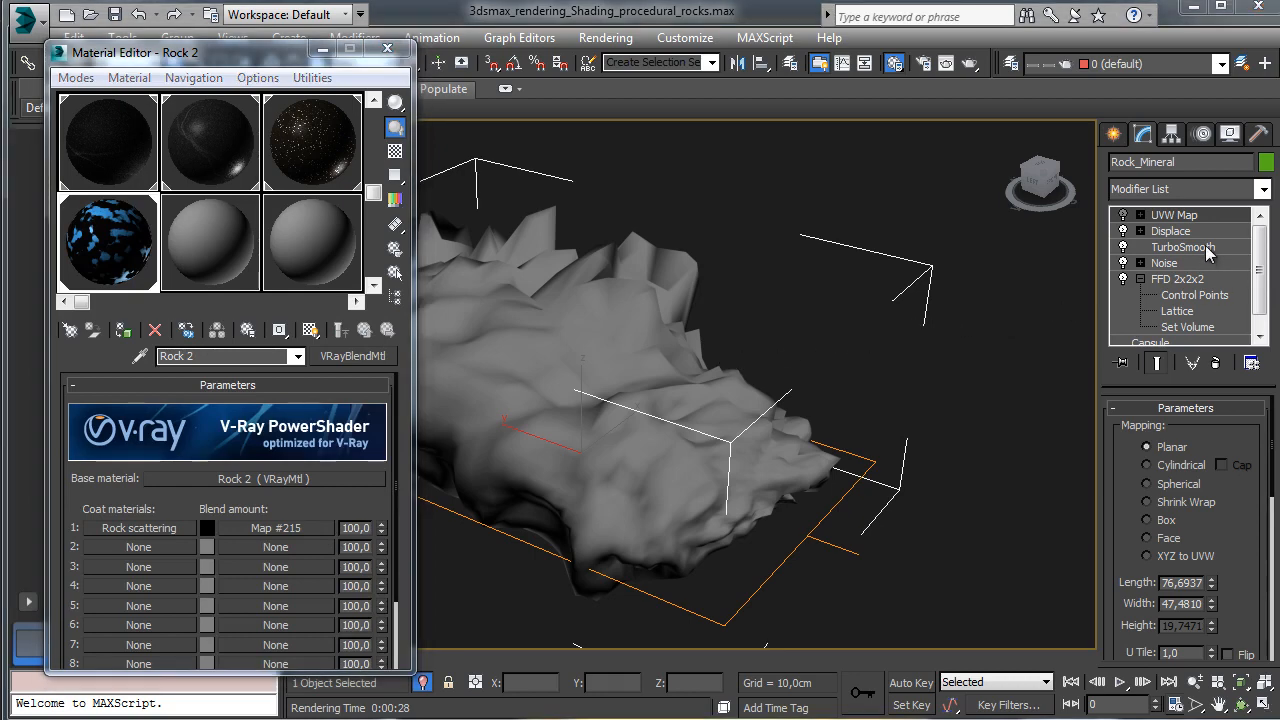
click(1160, 247)
click(1247, 458)
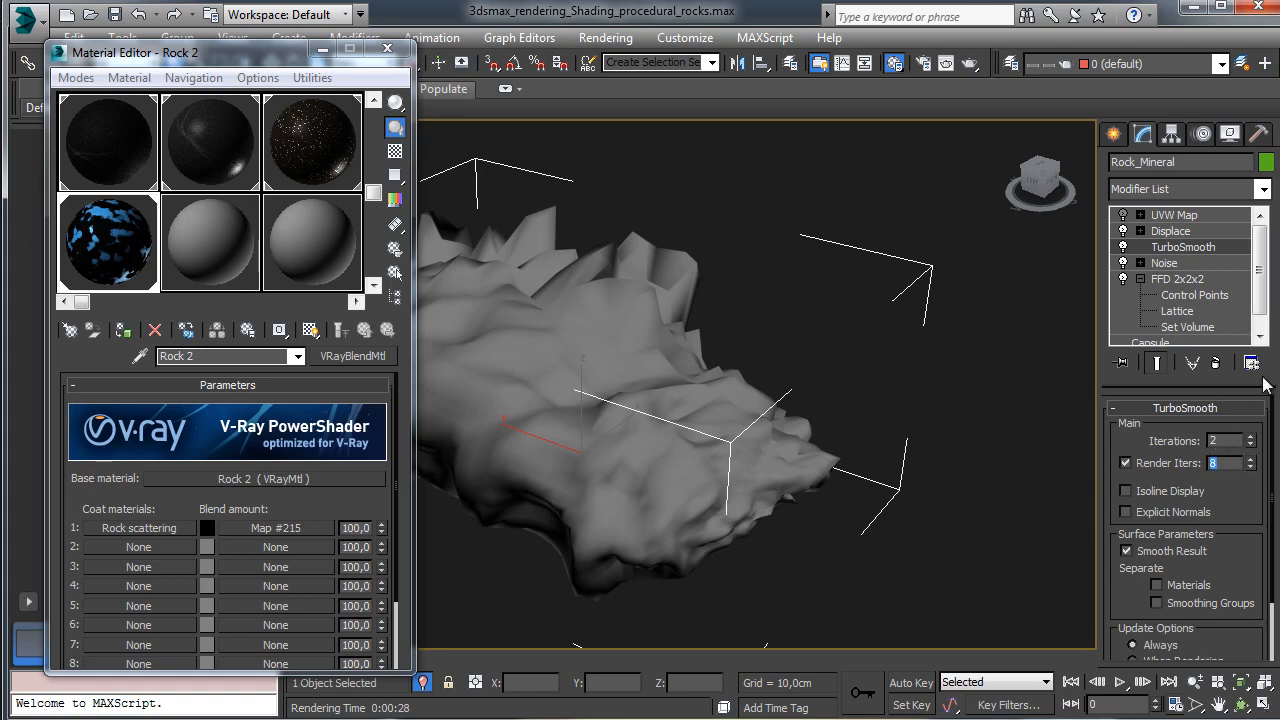
click(1125, 463)
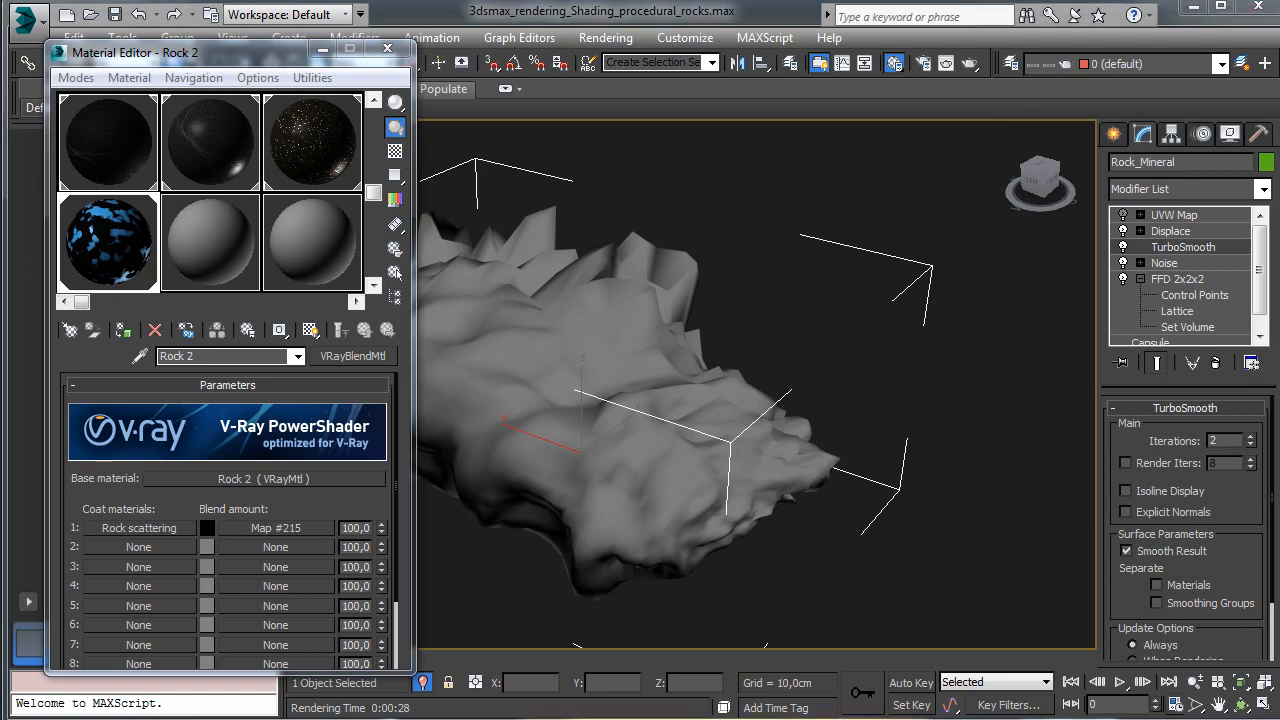
Step: Render a region enclosing the whole rock and turn off the frame buffer's sRGB display
key(shift+q)
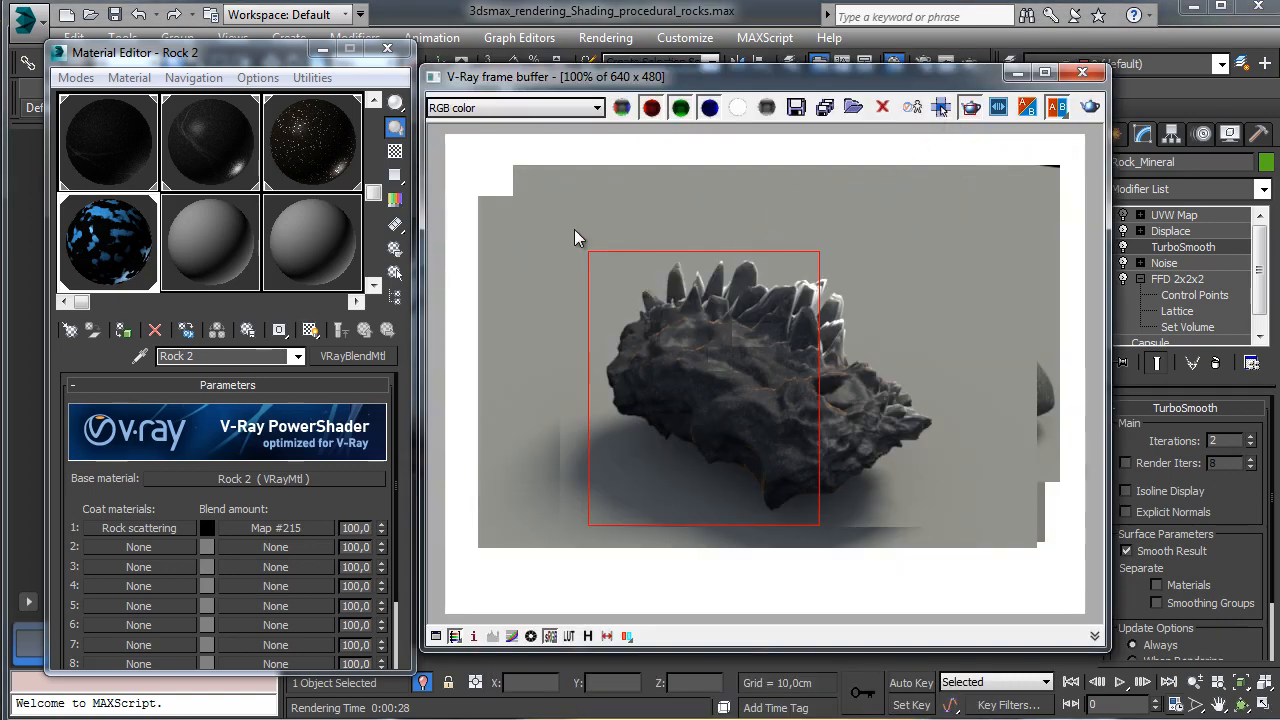
drag(985, 512, 980, 534)
click(1090, 107)
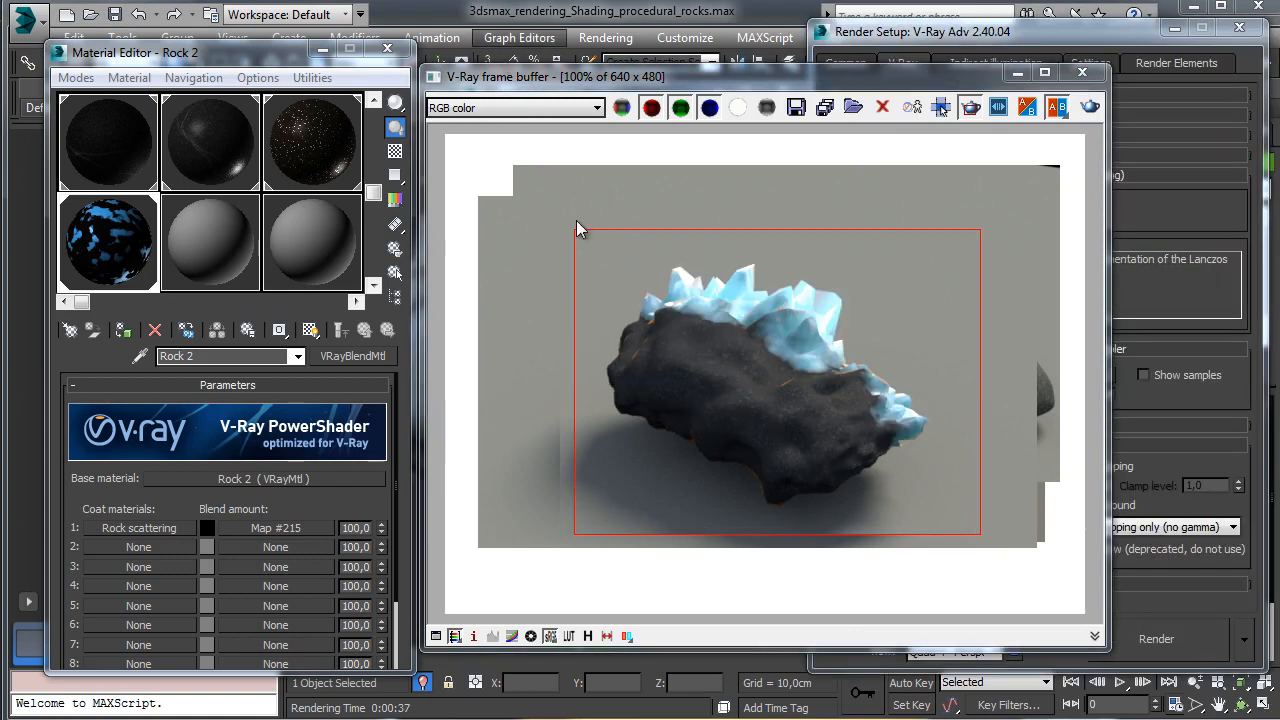
click(560, 633)
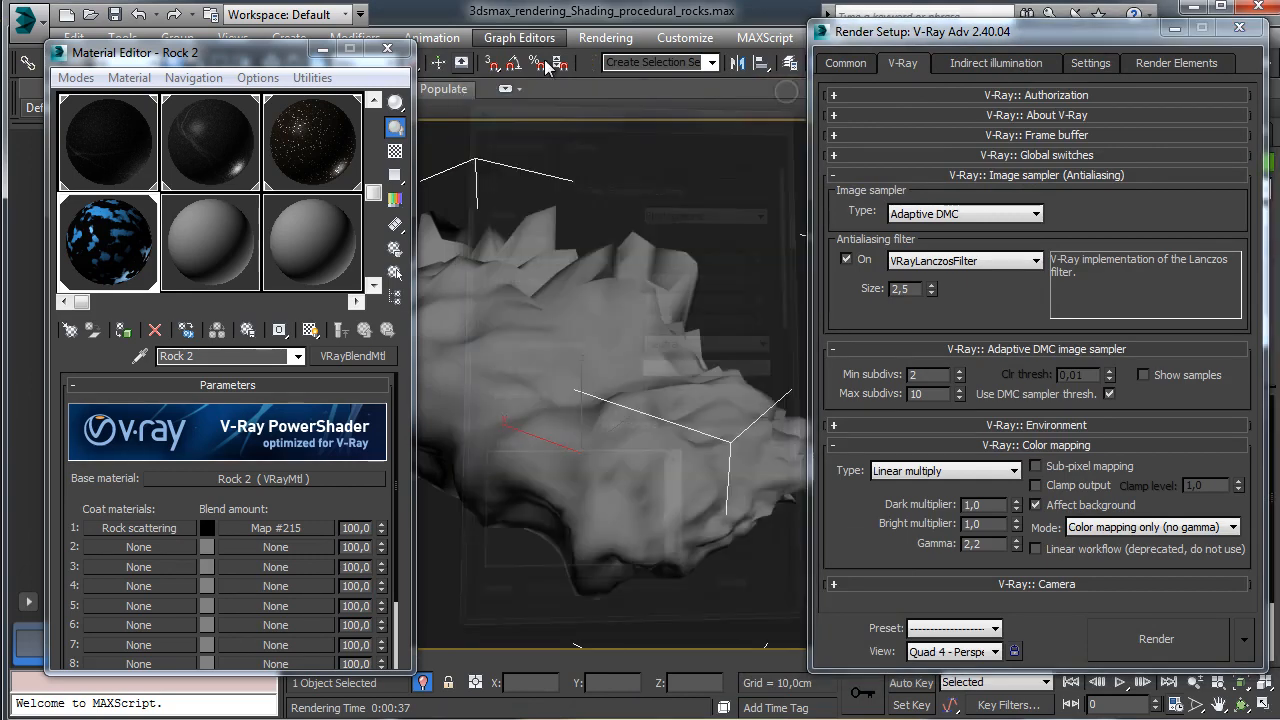
Step: Set the VRayLight's multiplier to 150 in the V-Ray Light Lister and run a test render
drag(255, 52, 230, 160)
click(122, 37)
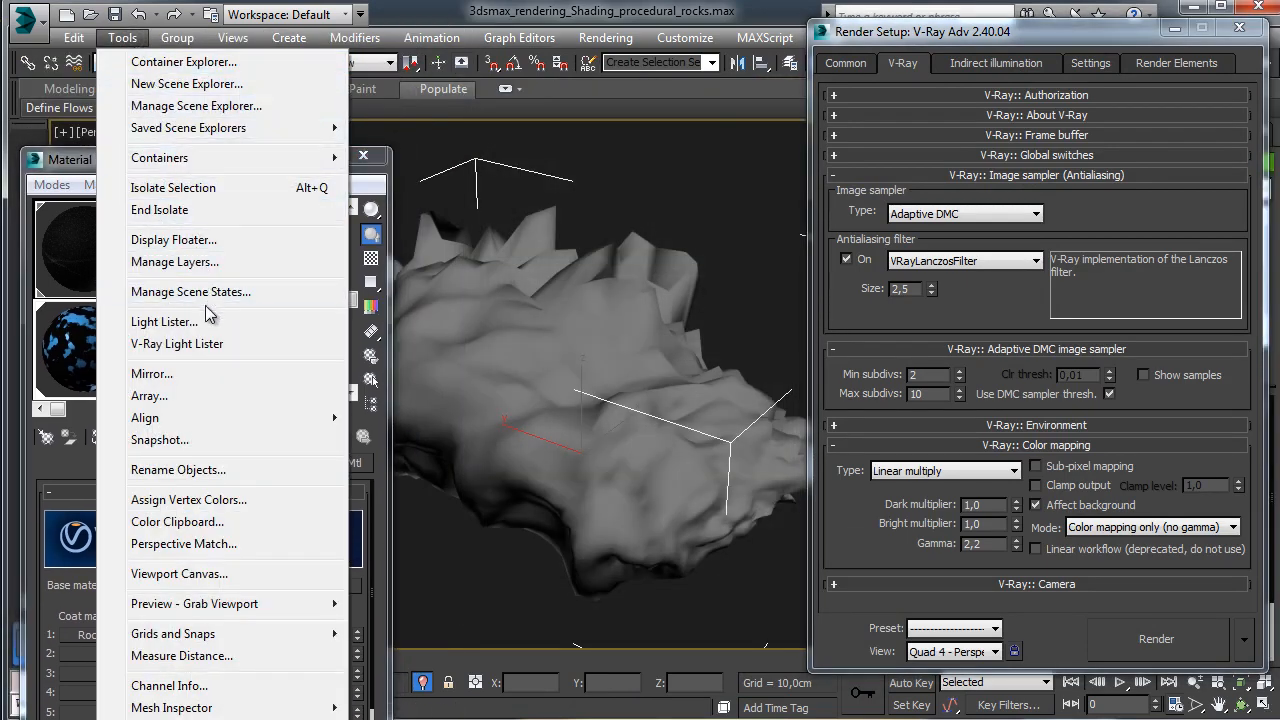
click(210, 343)
drag(511, 398, 821, 90)
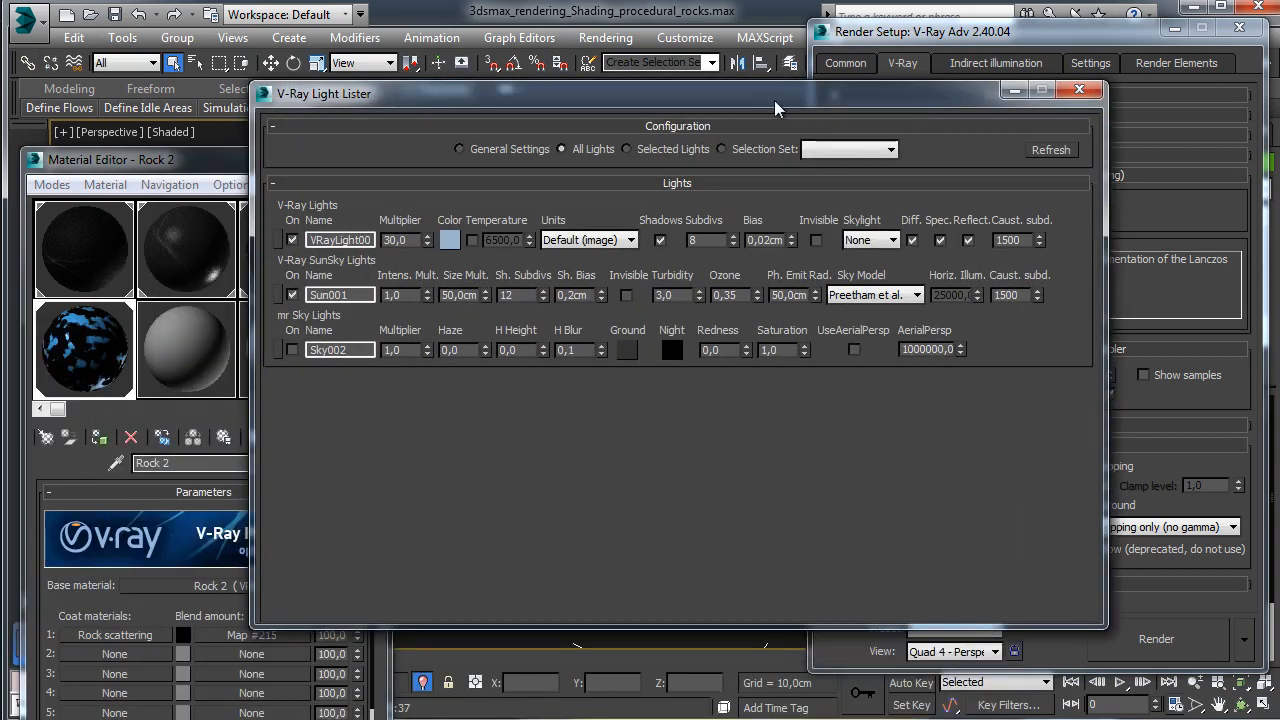
double_click(400, 240)
click(1160, 636)
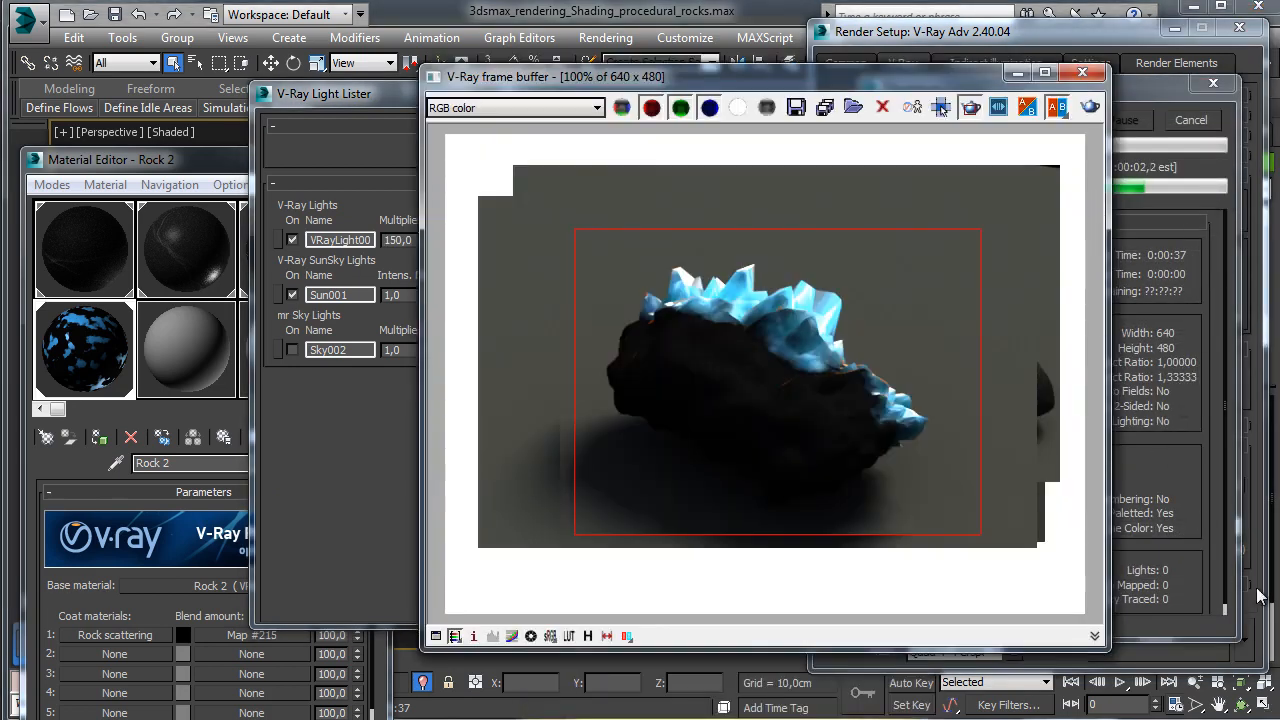
click(1198, 100)
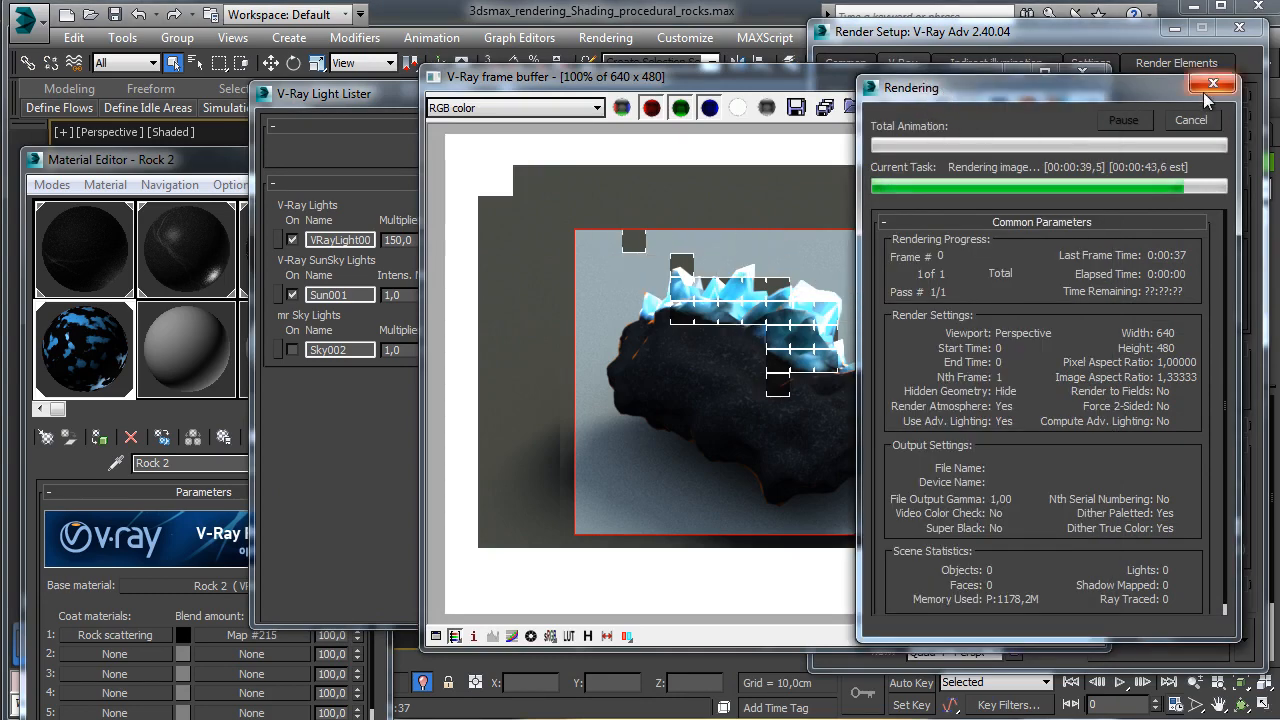
click(1192, 119)
Step: Set the VRayLight's multiplier to 100 in the V-Ray Light Lister
click(356, 123)
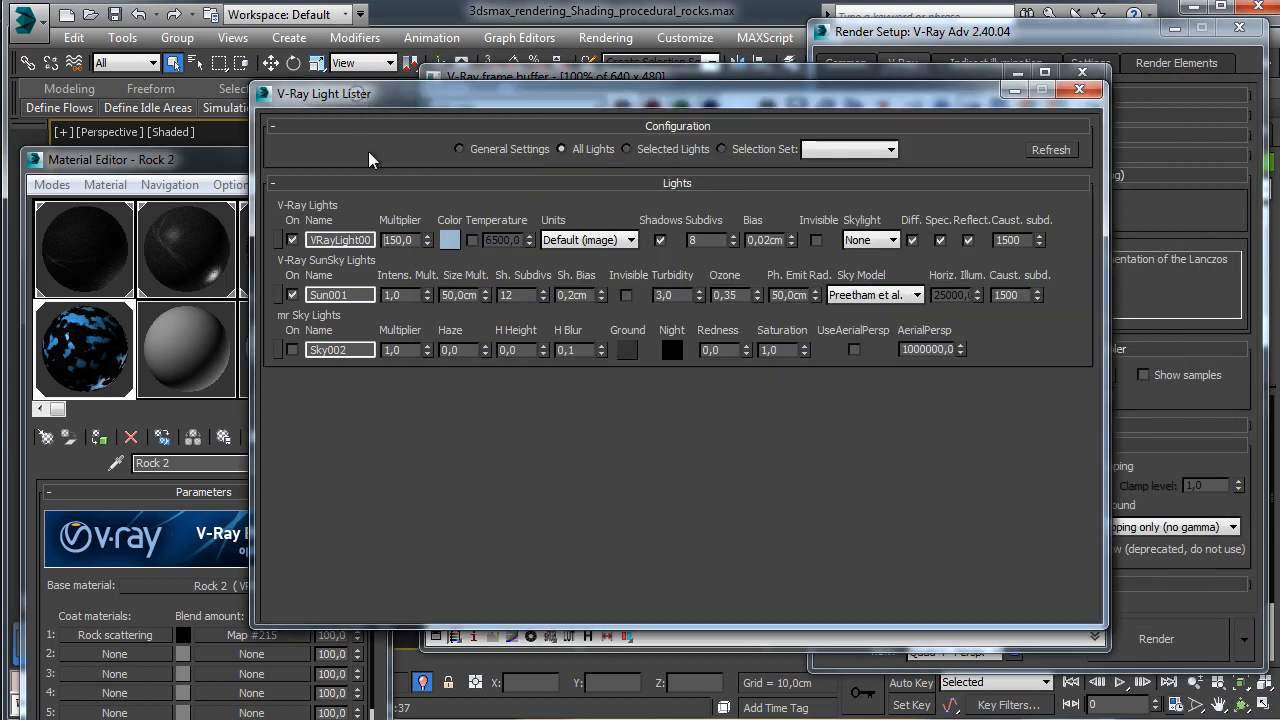
double_click(418, 240)
text(100)
key(Return)
Step: Select the Sun001 light from the Light Lister and set the Daylight001 sun's size multiplier to 10
double_click(790, 295)
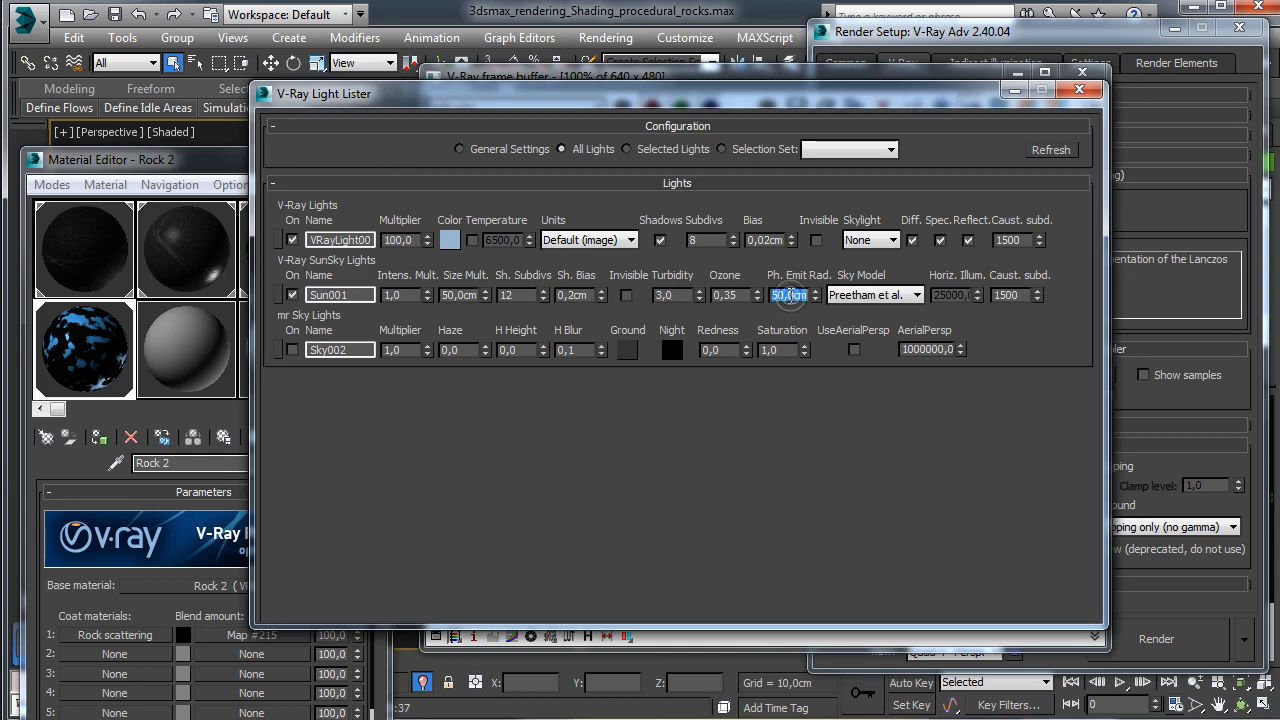
click(279, 296)
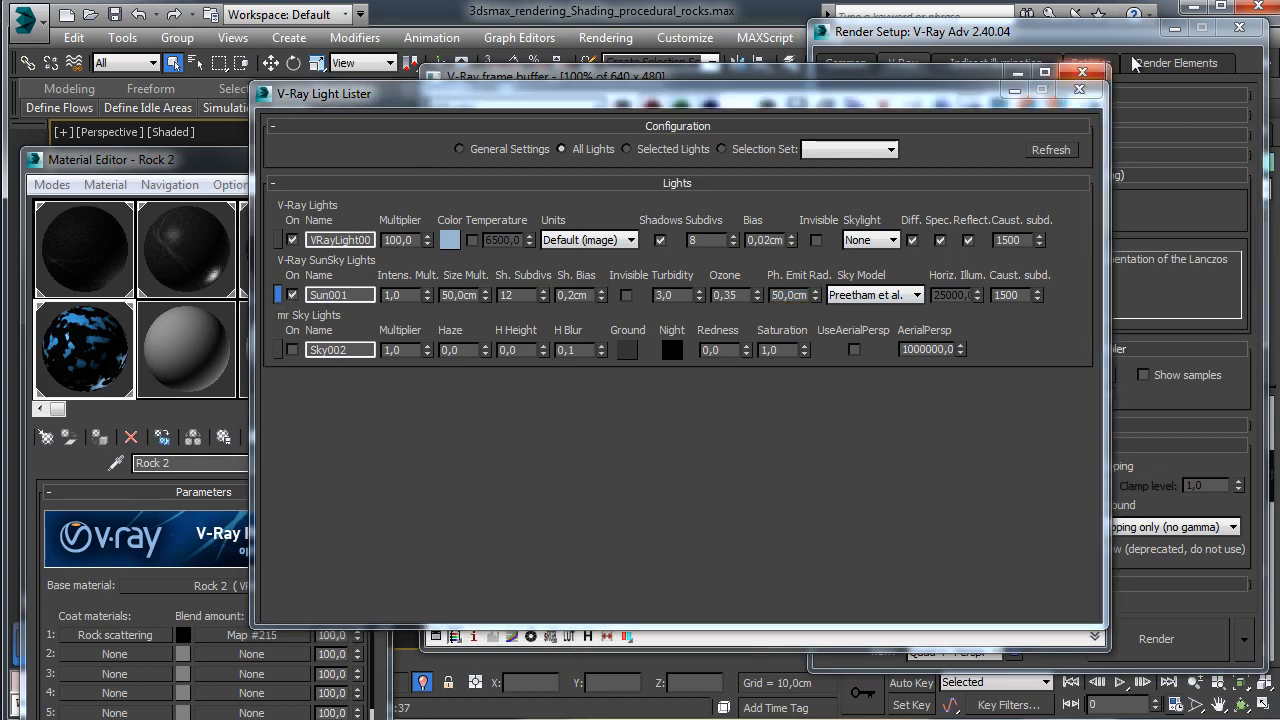
click(1184, 26)
double_click(1222, 551)
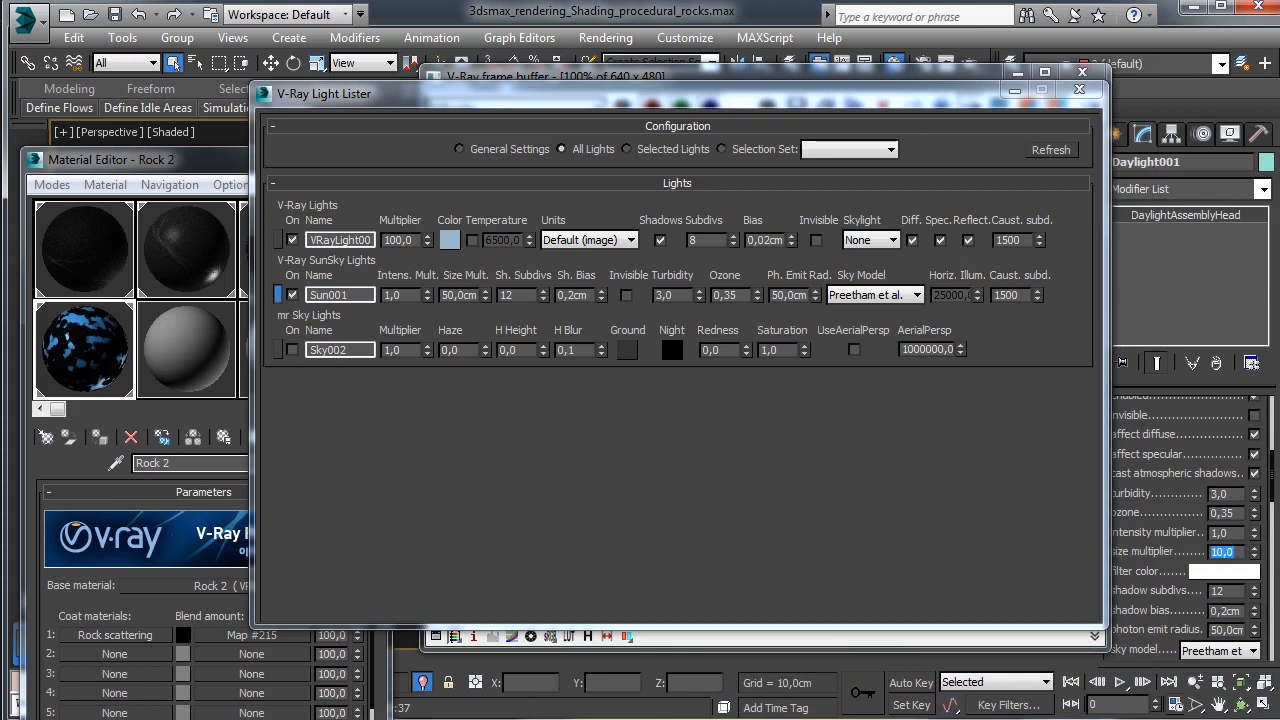
Step: Minimise the Light Lister and render a region covering the right half of the rock
click(1015, 91)
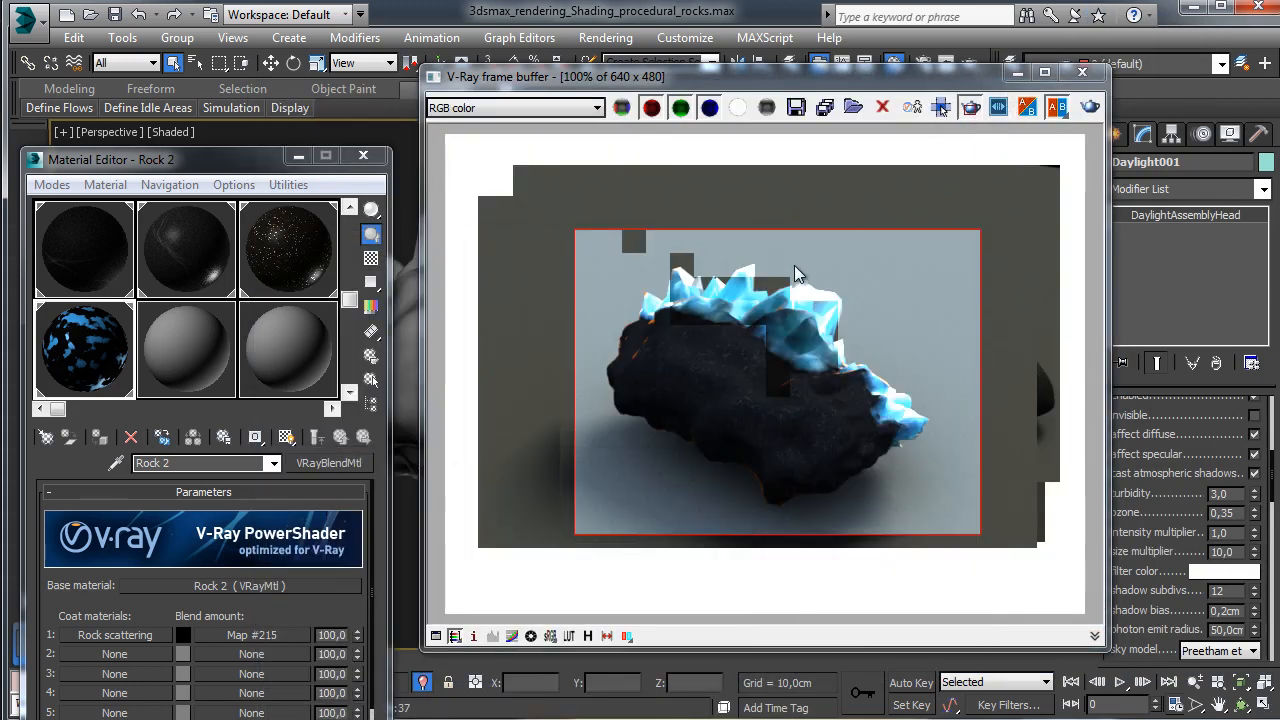
drag(765, 254, 949, 525)
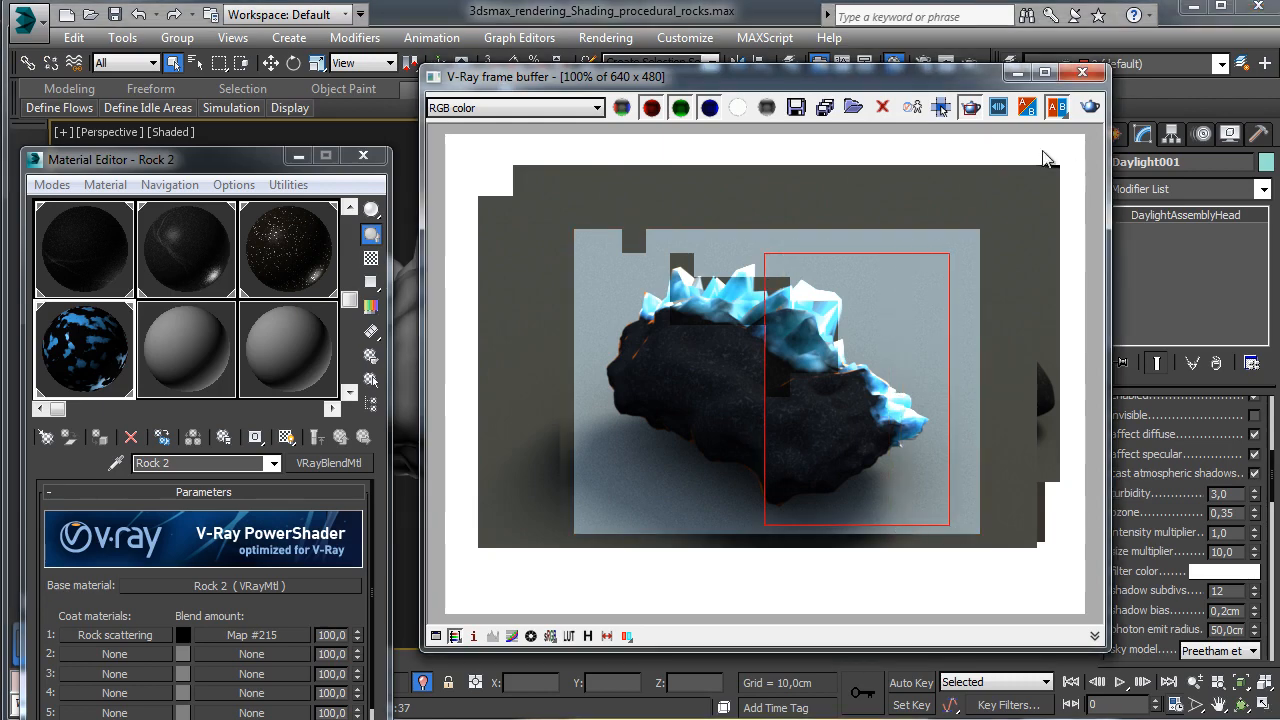
click(1090, 108)
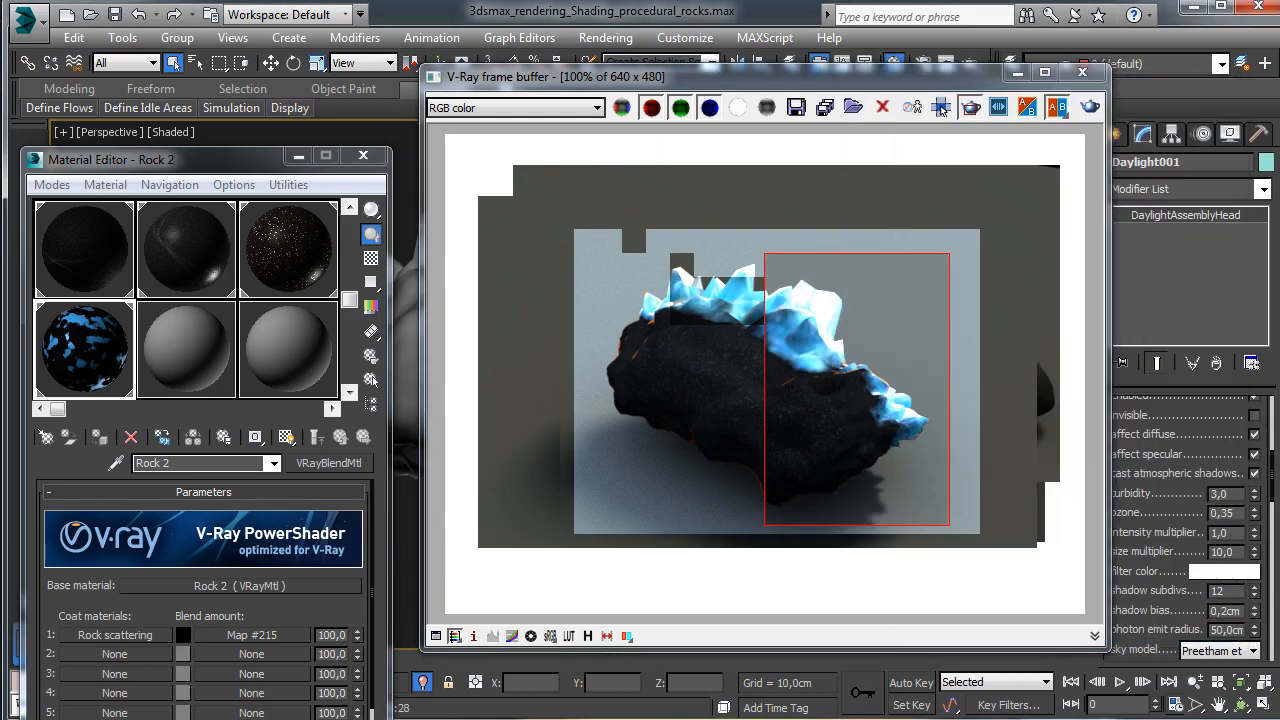
Step: In the Rock 2 base material's Composite diffuse map, set Layer 1's second Cellular division color to RGB 15, 15, 21
click(196, 588)
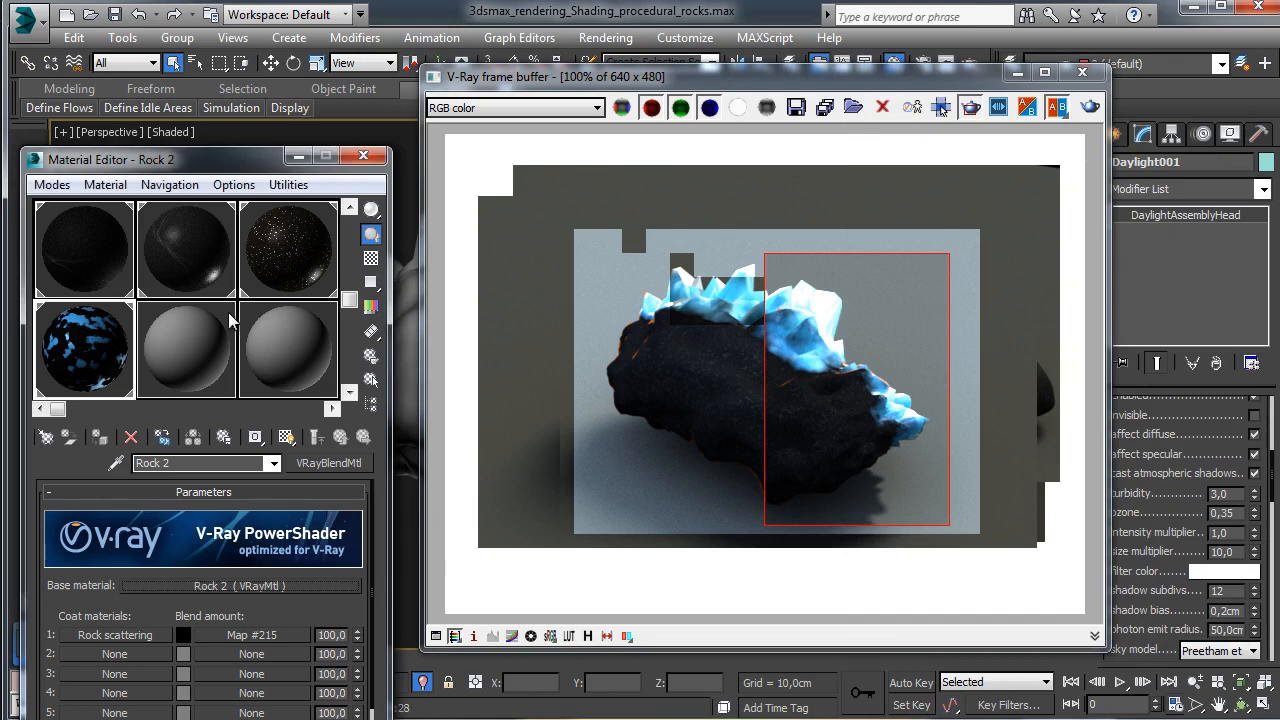
drag(212, 170, 238, 28)
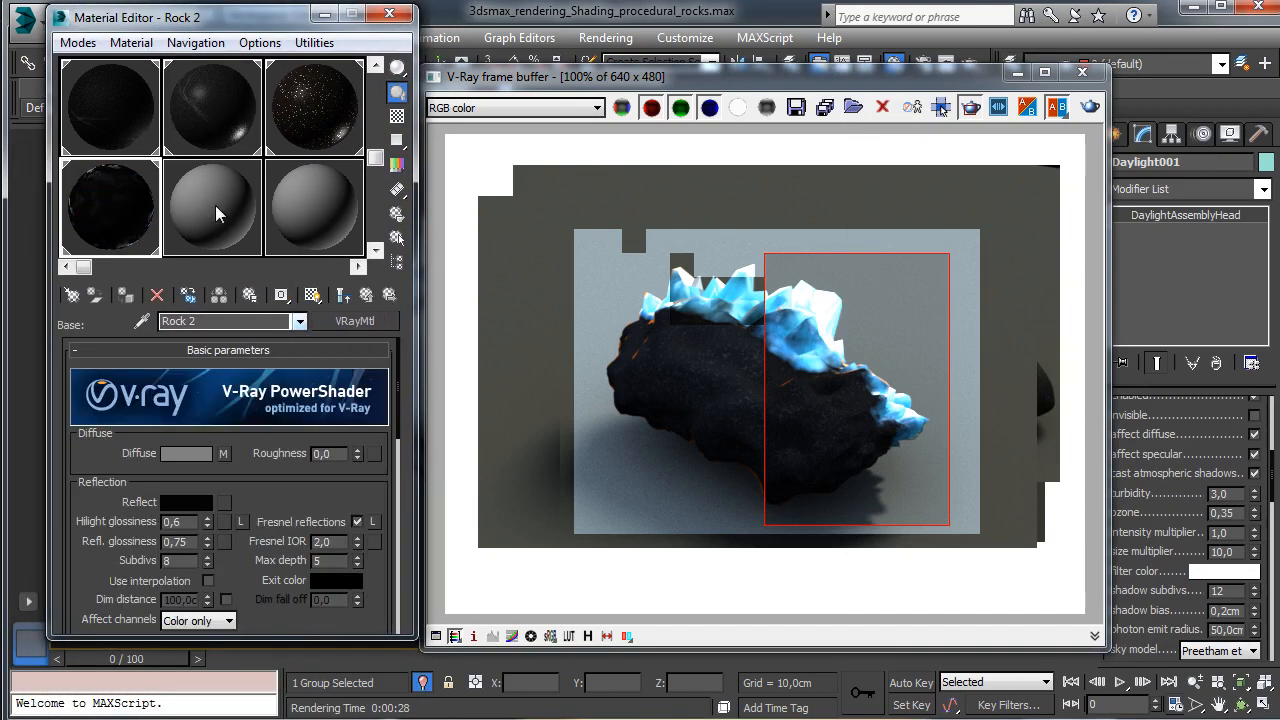
click(223, 453)
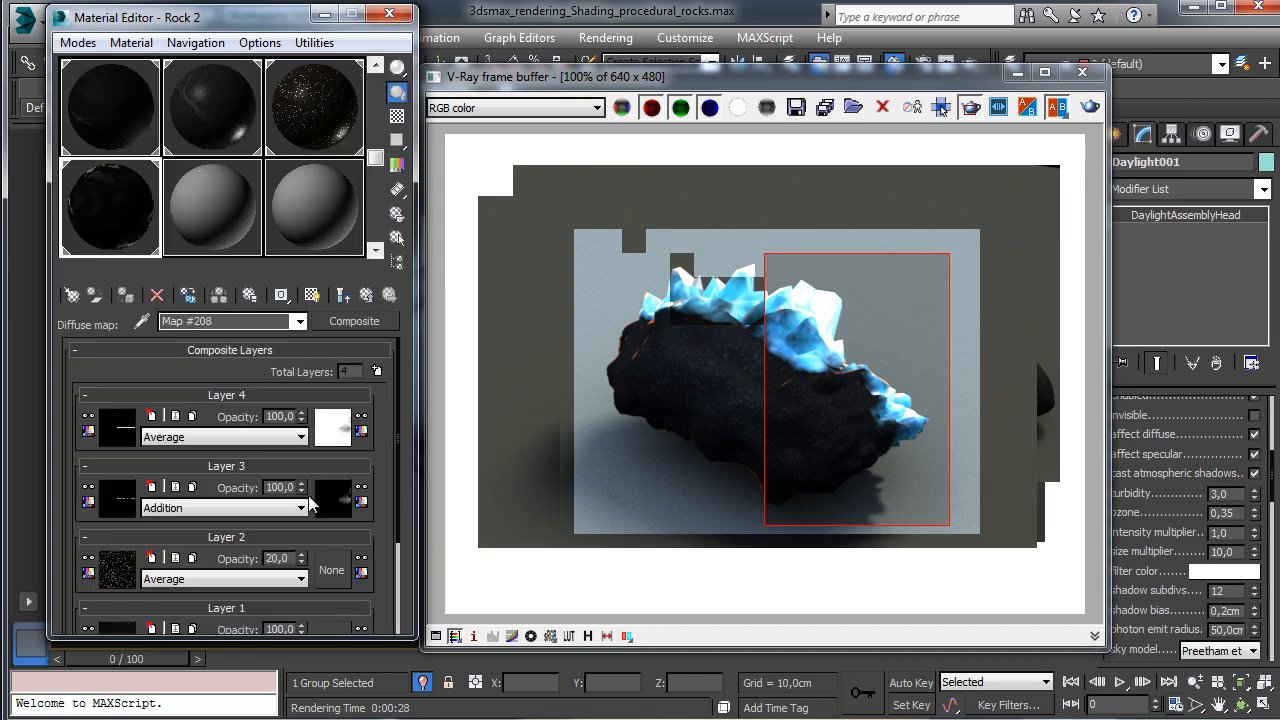
drag(399, 516, 409, 659)
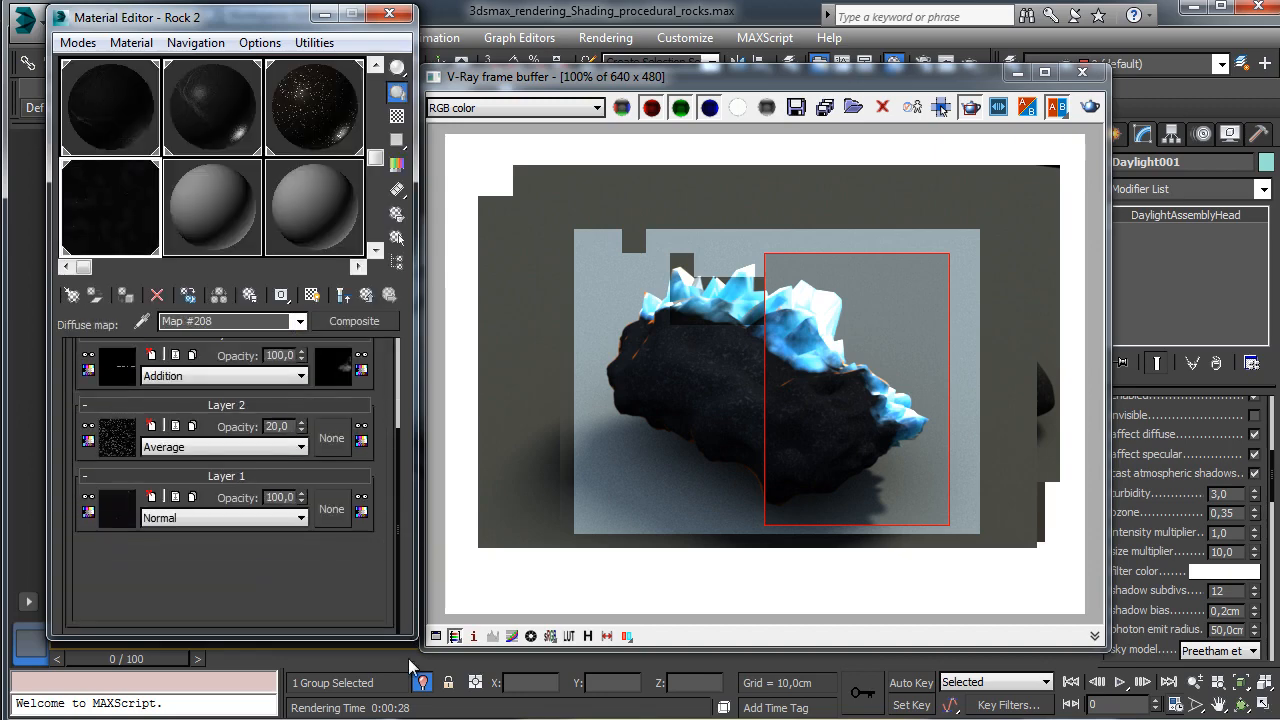
click(120, 505)
scroll(291, 366, down, 5)
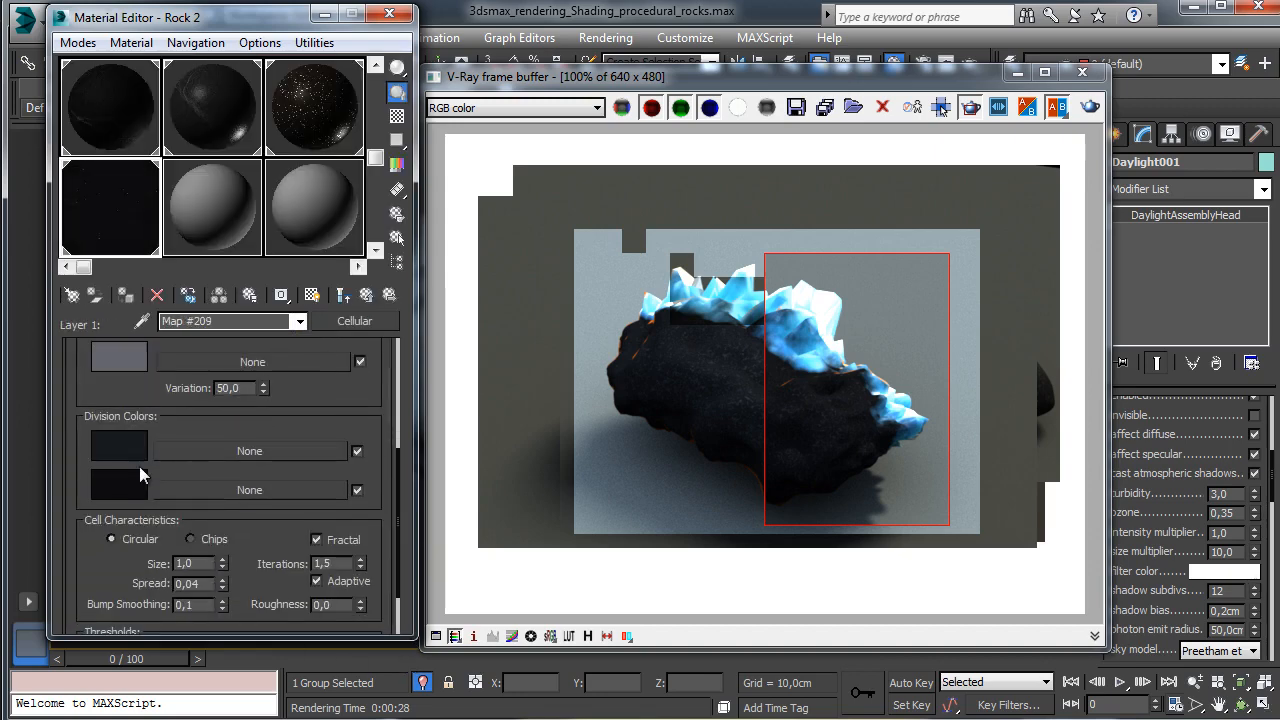
click(140, 476)
click(722, 174)
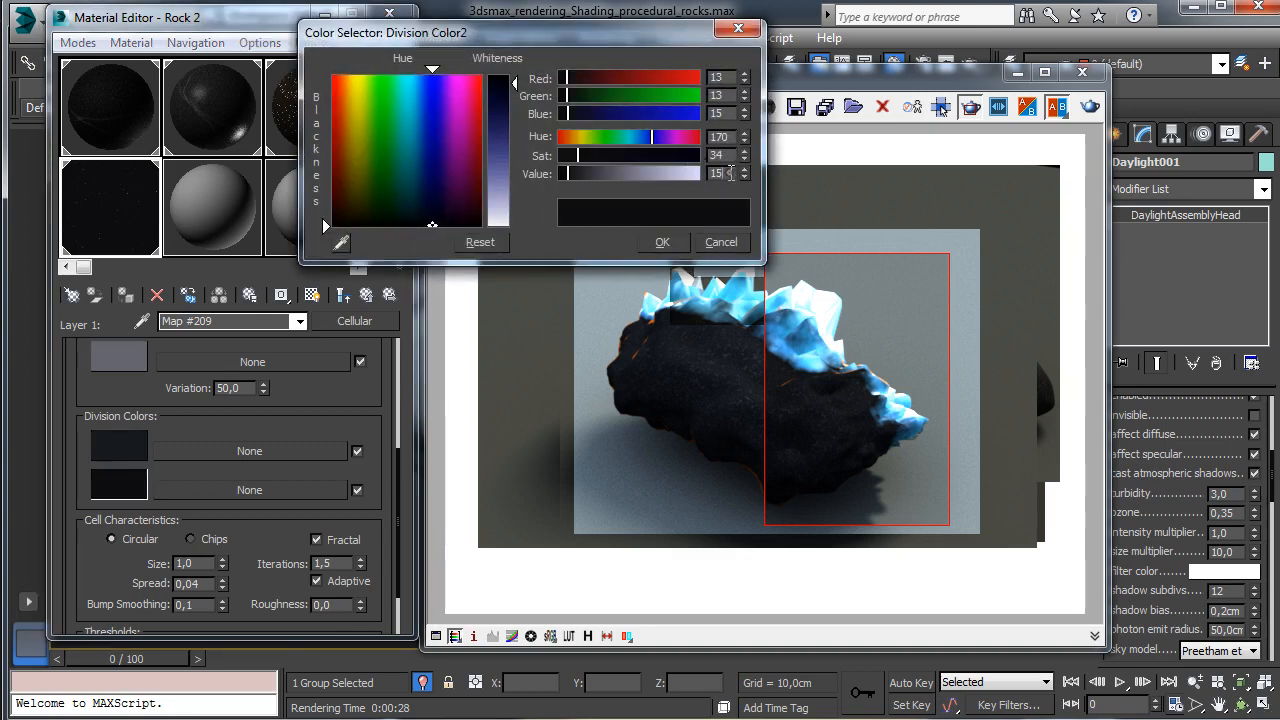
click(730, 114)
key(Return)
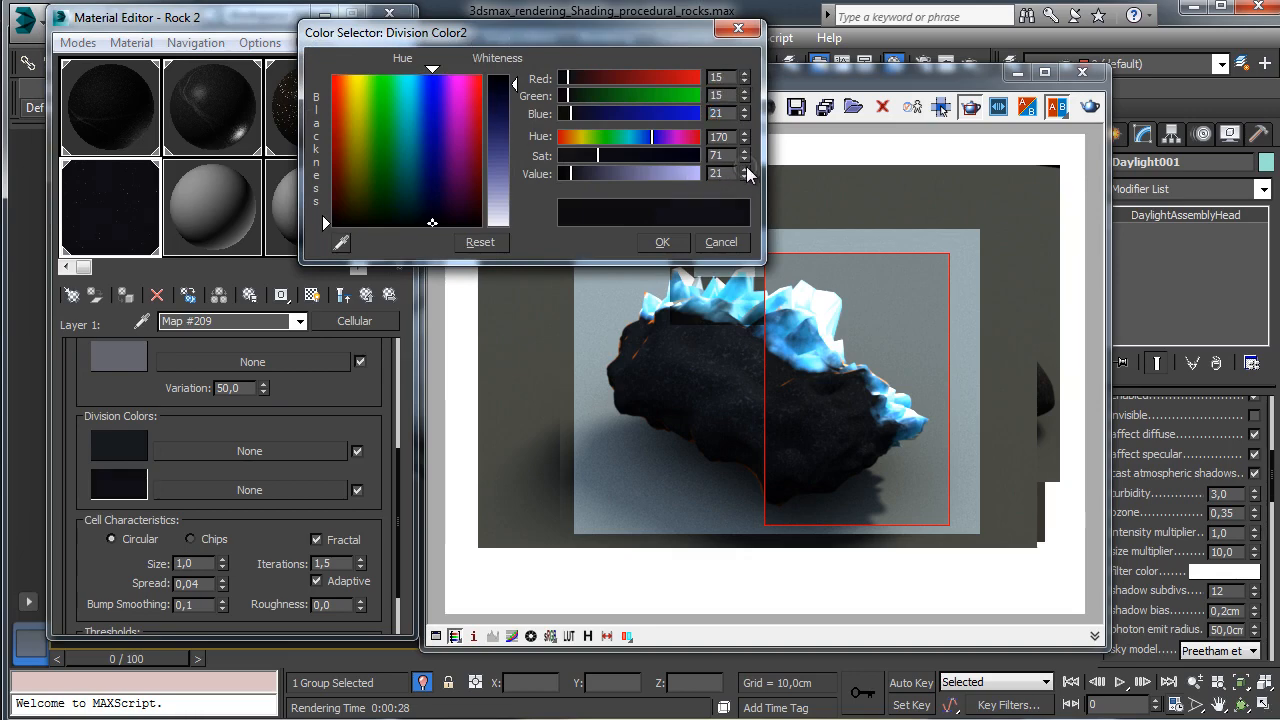
click(675, 242)
Step: Set the Cellular map's first division color to RGB 34, 40, 45 and slightly brighten its cell color
click(128, 447)
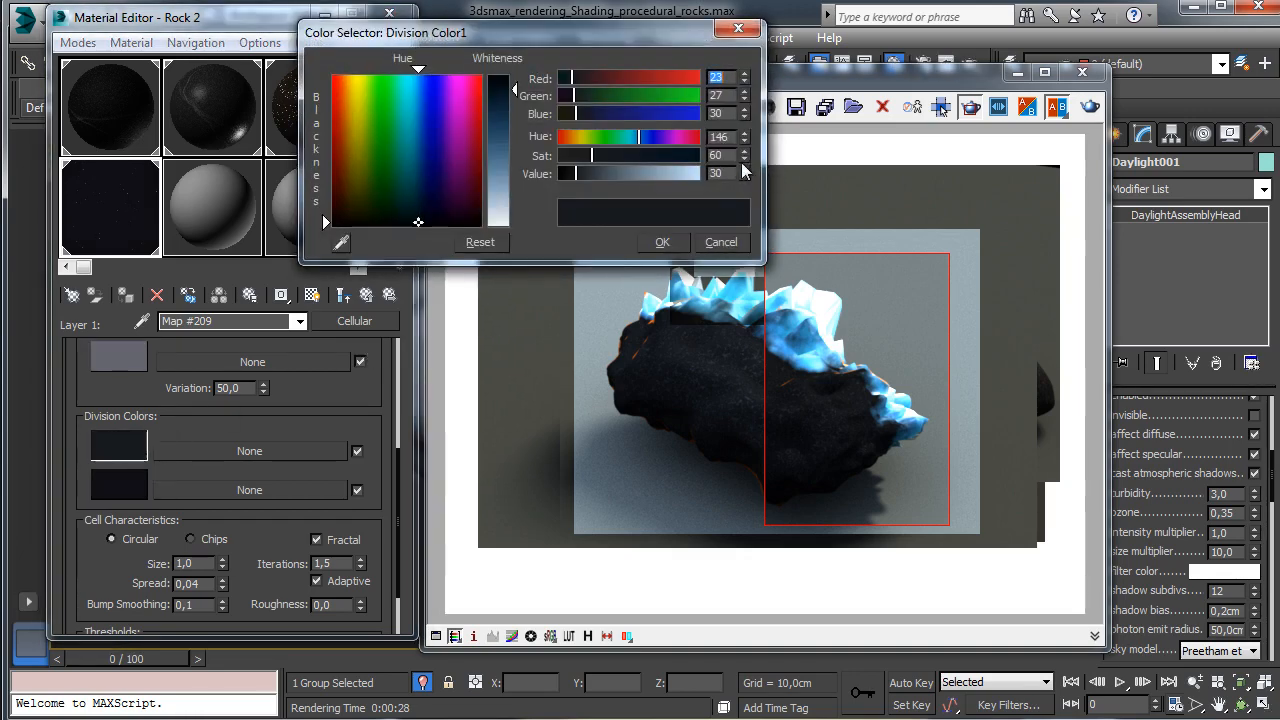
click(585, 175)
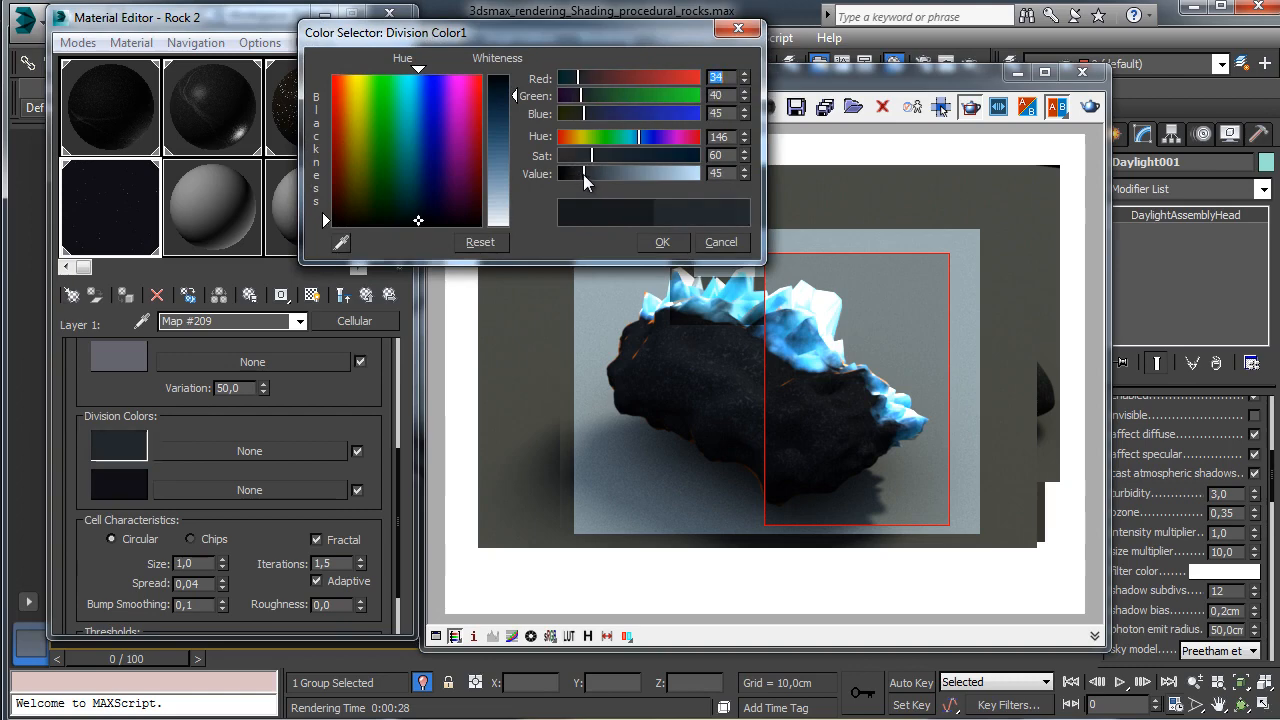
click(678, 245)
click(119, 356)
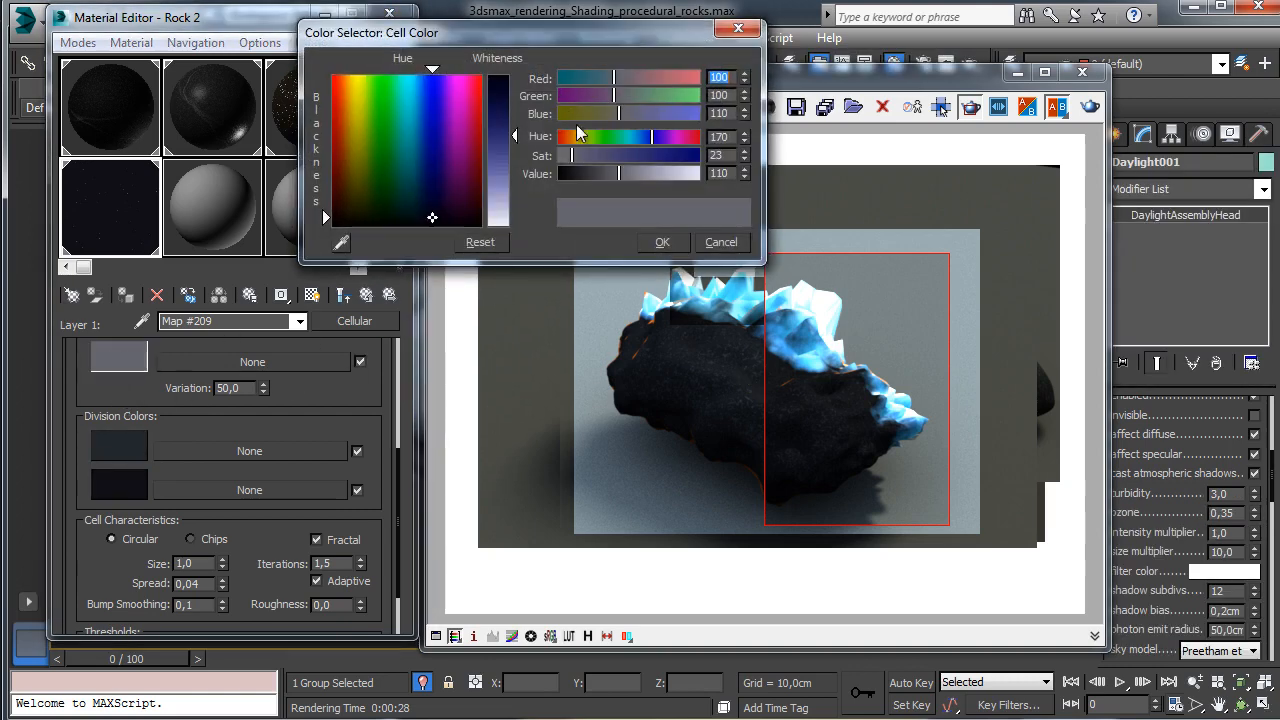
click(628, 175)
click(662, 242)
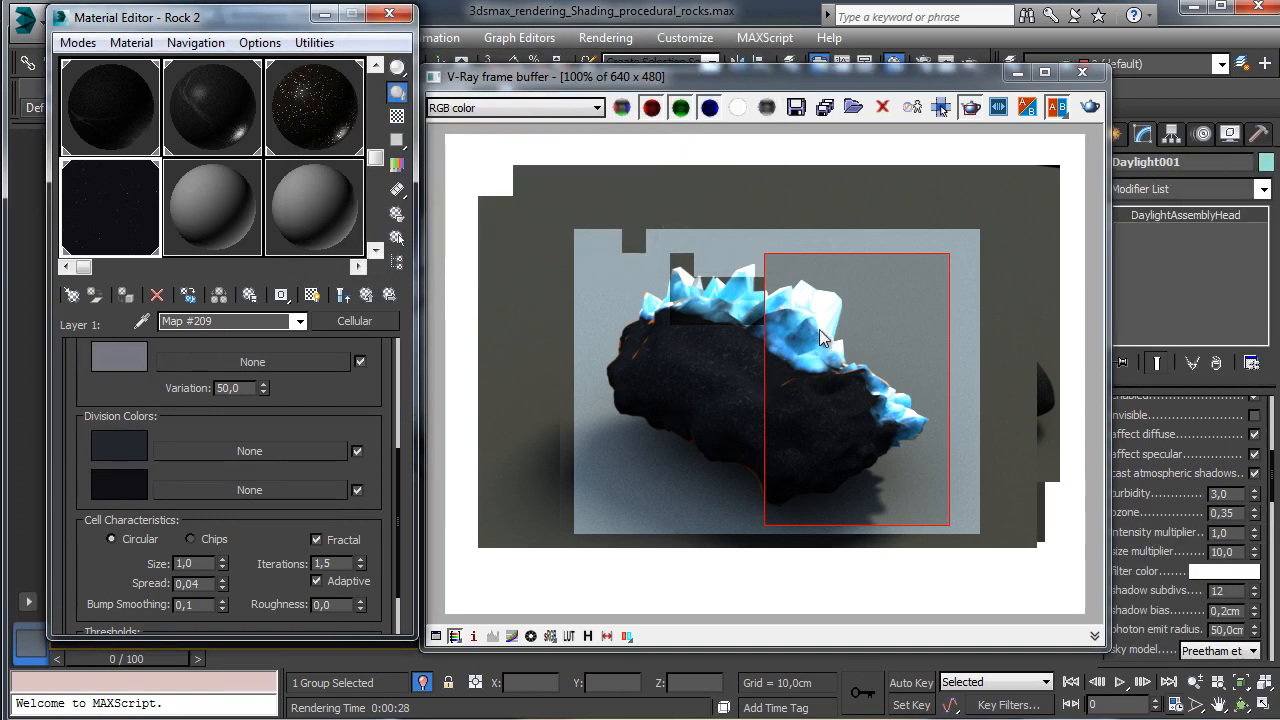
Step: Render the rock region again with the lighter Cellular colors, then minimise the frame buffer and V-Ray messages
click(1090, 108)
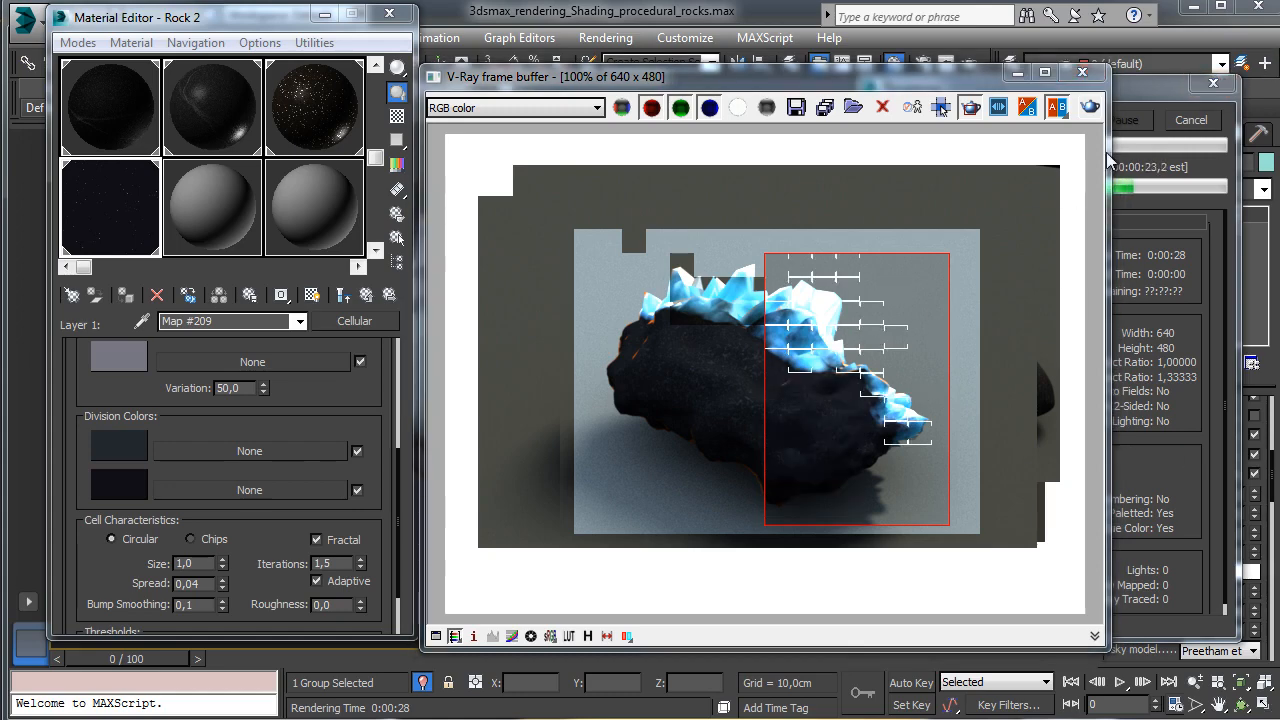
click(1012, 76)
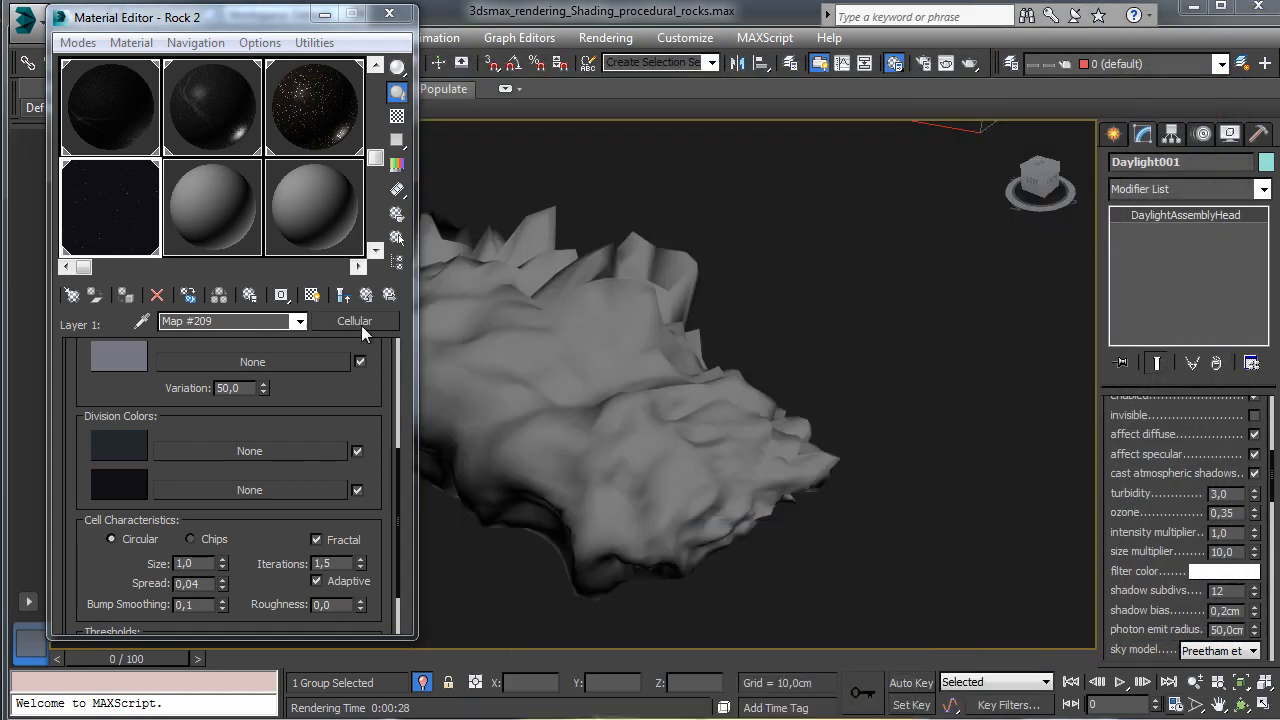
click(366, 295)
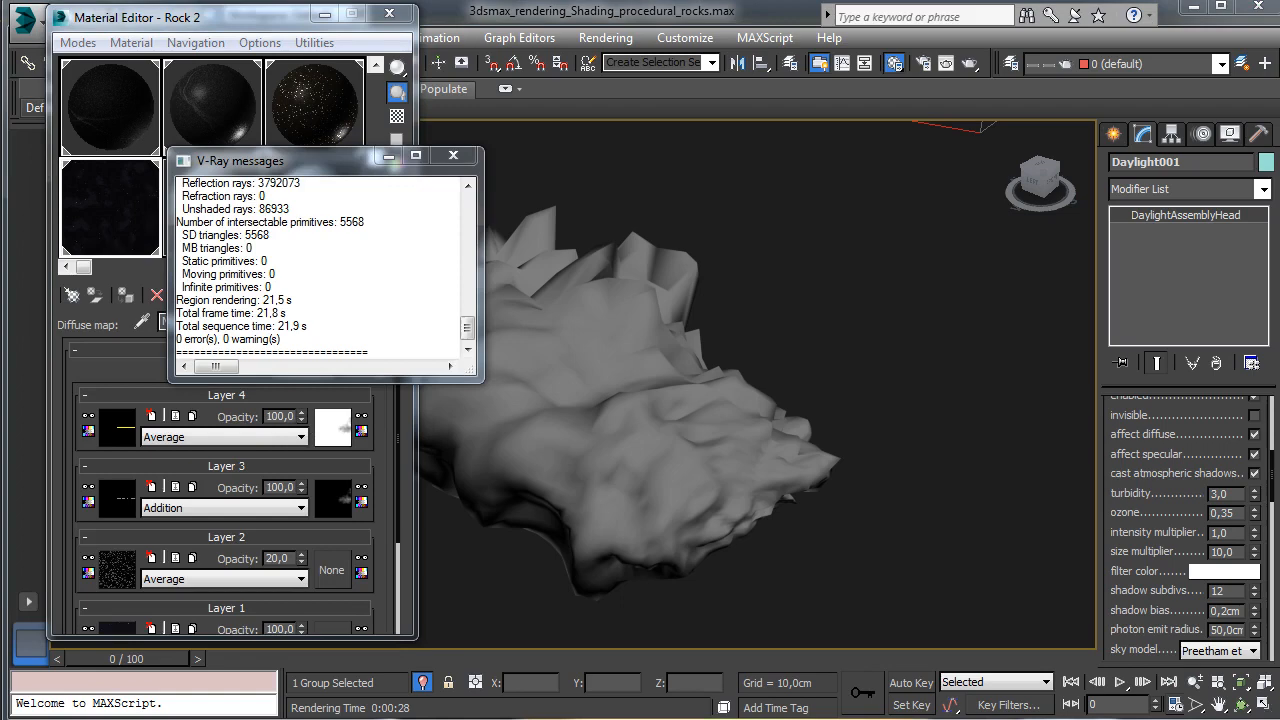
click(389, 157)
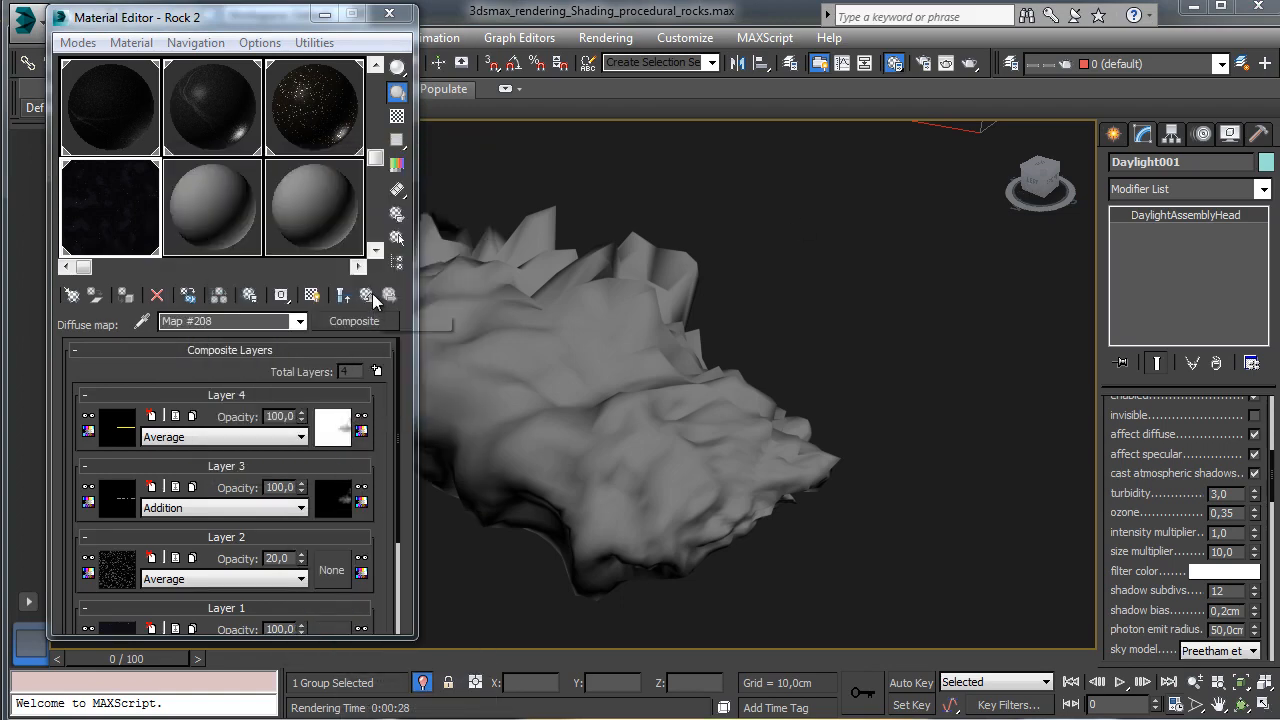
Step: Return to the Rock 2 blend material and set the Rock scattering coat's blend amount to 65
click(366, 296)
click(366, 296)
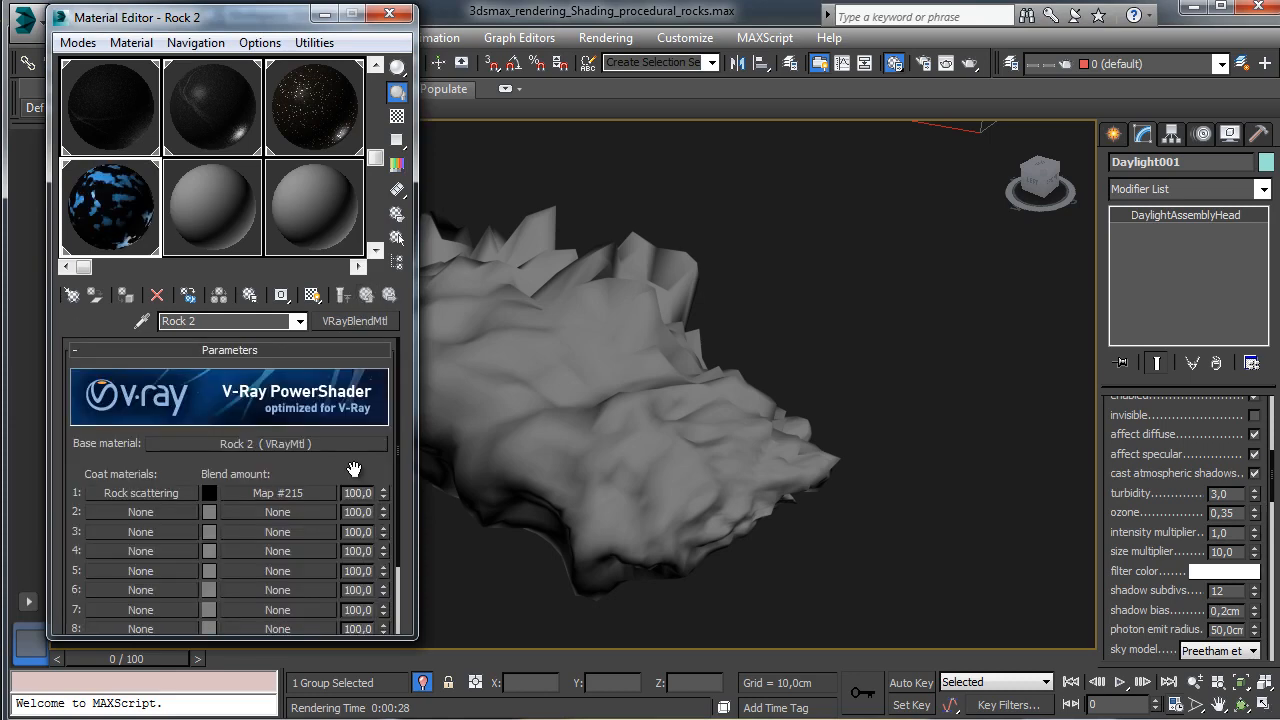
click(357, 493)
text(65)
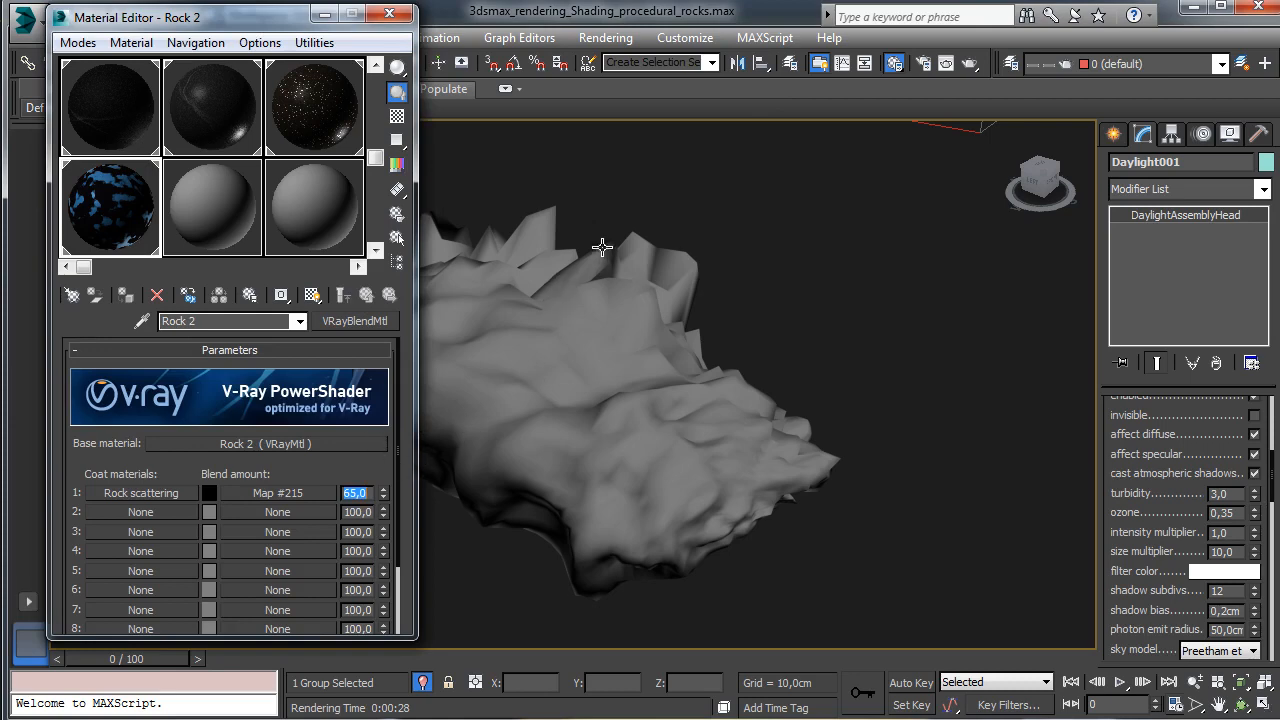
Step: Select Rock_Mineral and enable 8 render iterations in its TurboSmooth modifier, then close the material editor
click(634, 323)
click(1190, 248)
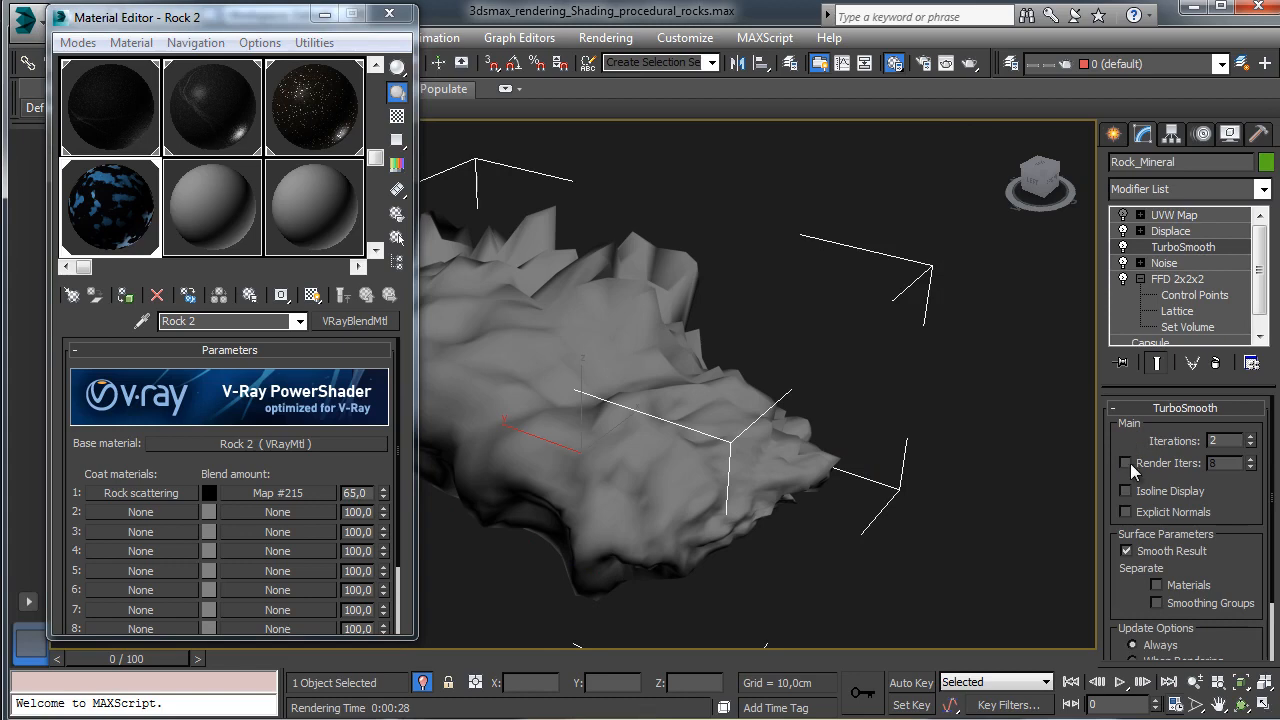
click(389, 13)
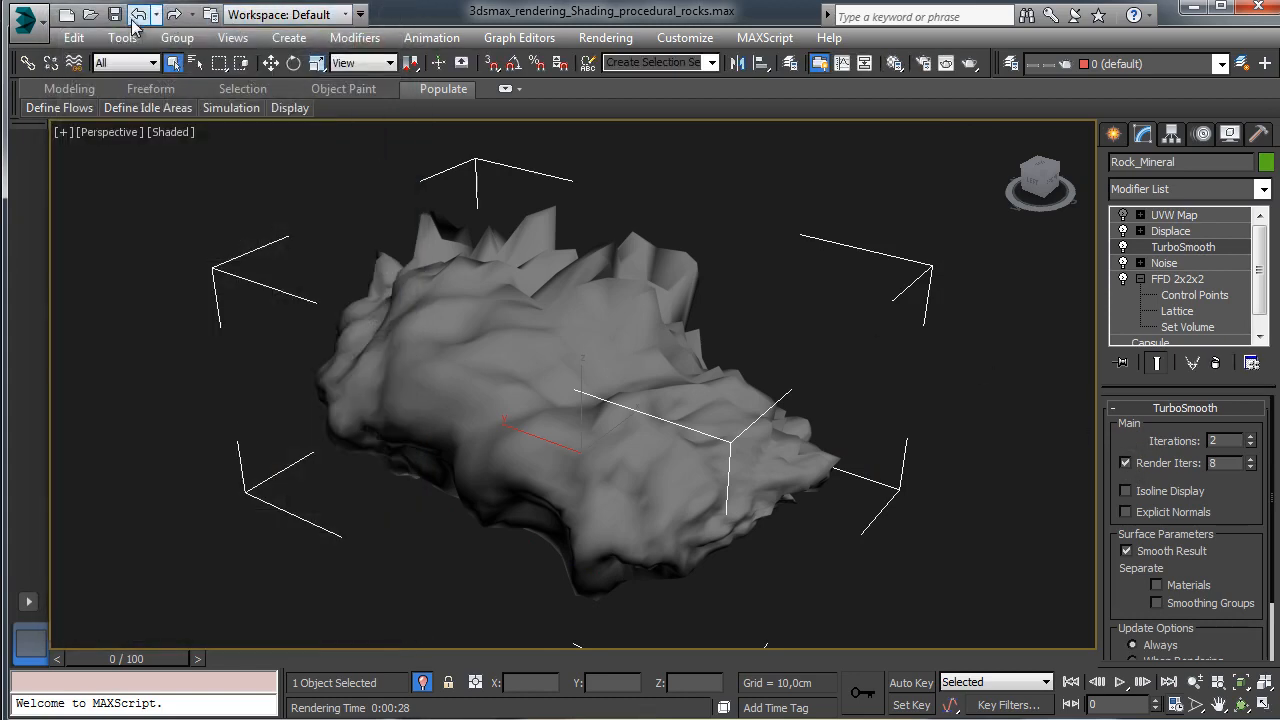
Step: Save the scene and render the rock region with the higher smoothing, moving the frame buffer aside
click(114, 14)
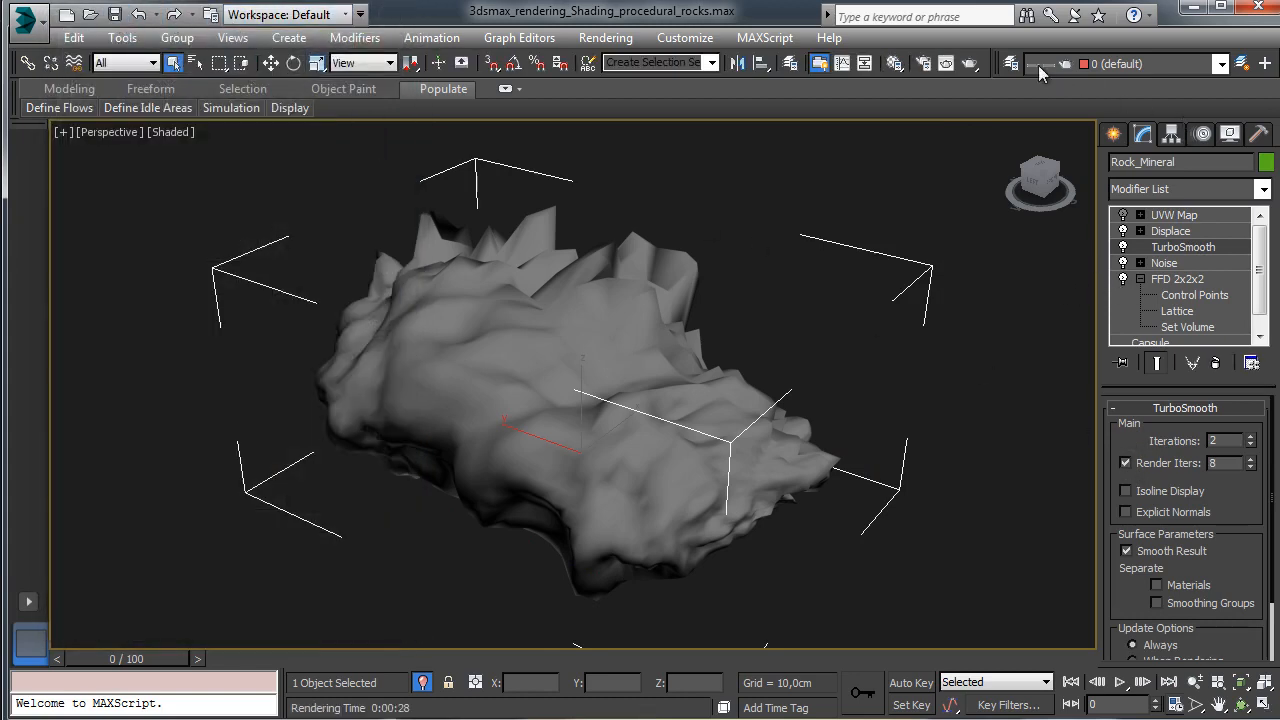
click(969, 63)
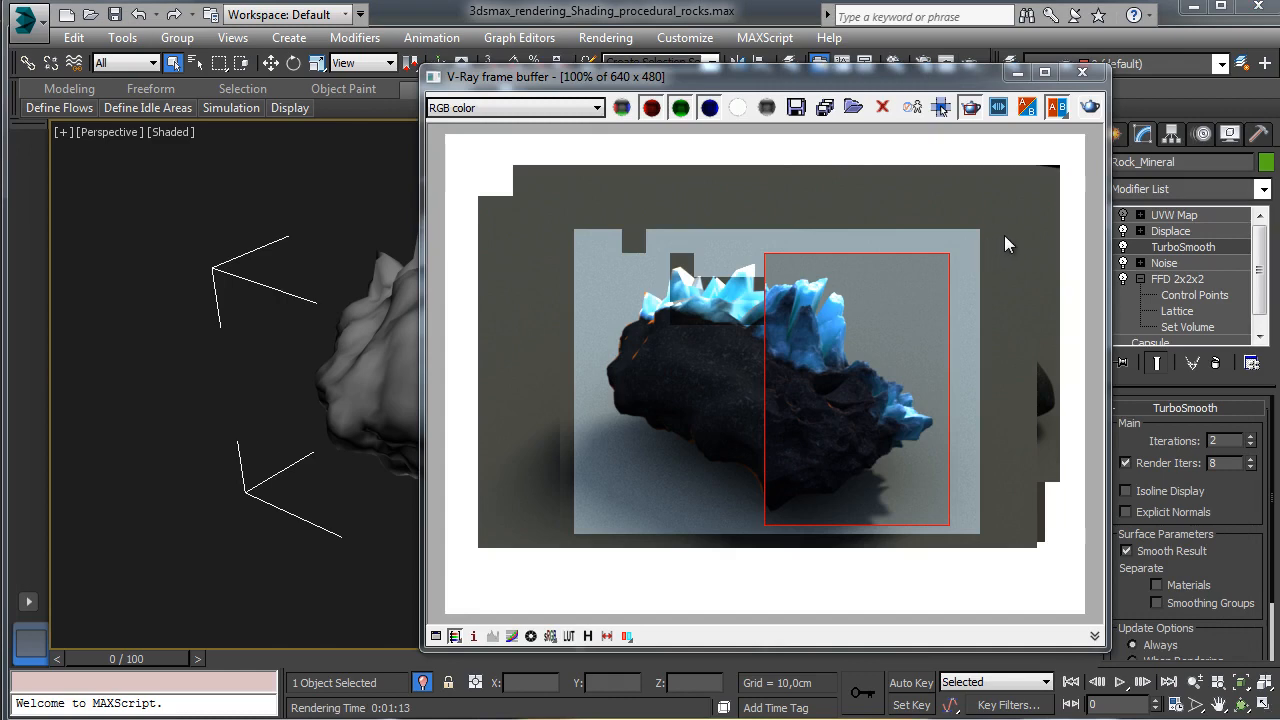
drag(953, 84, 725, 112)
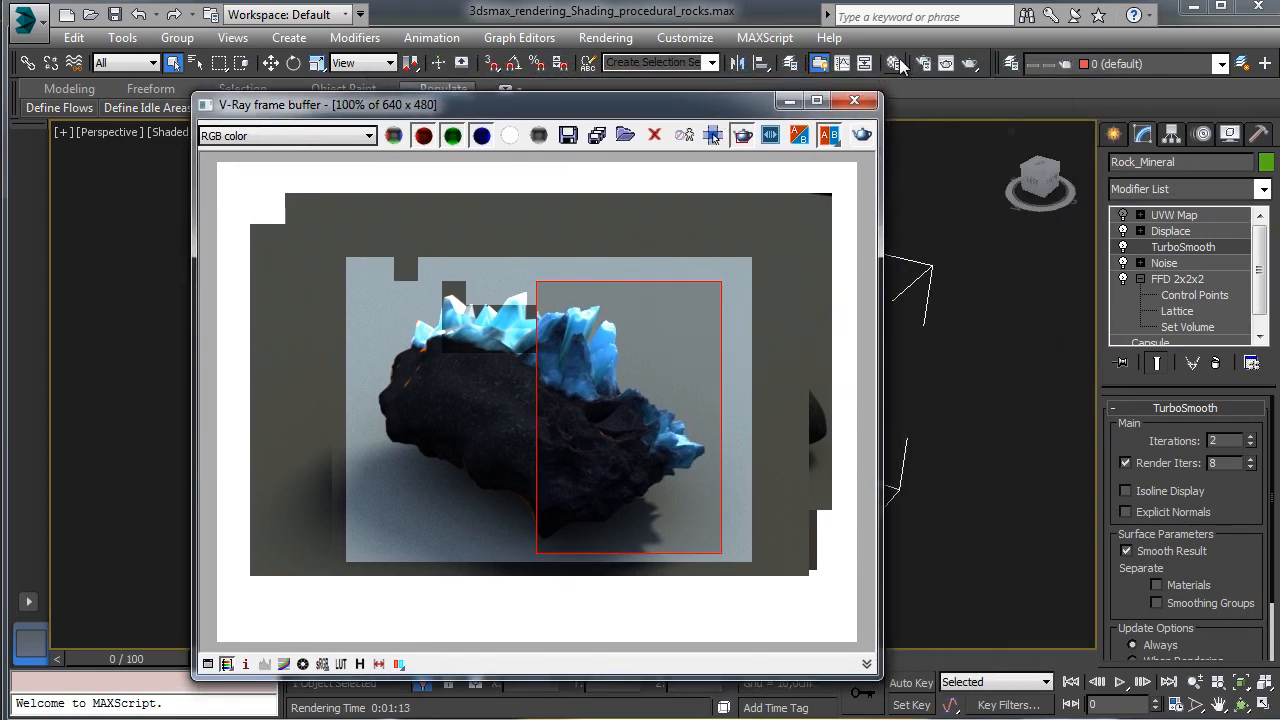
Step: Try a reflection color value of 10 on Rock 2's base VRayMtl and settle on 6
key(m)
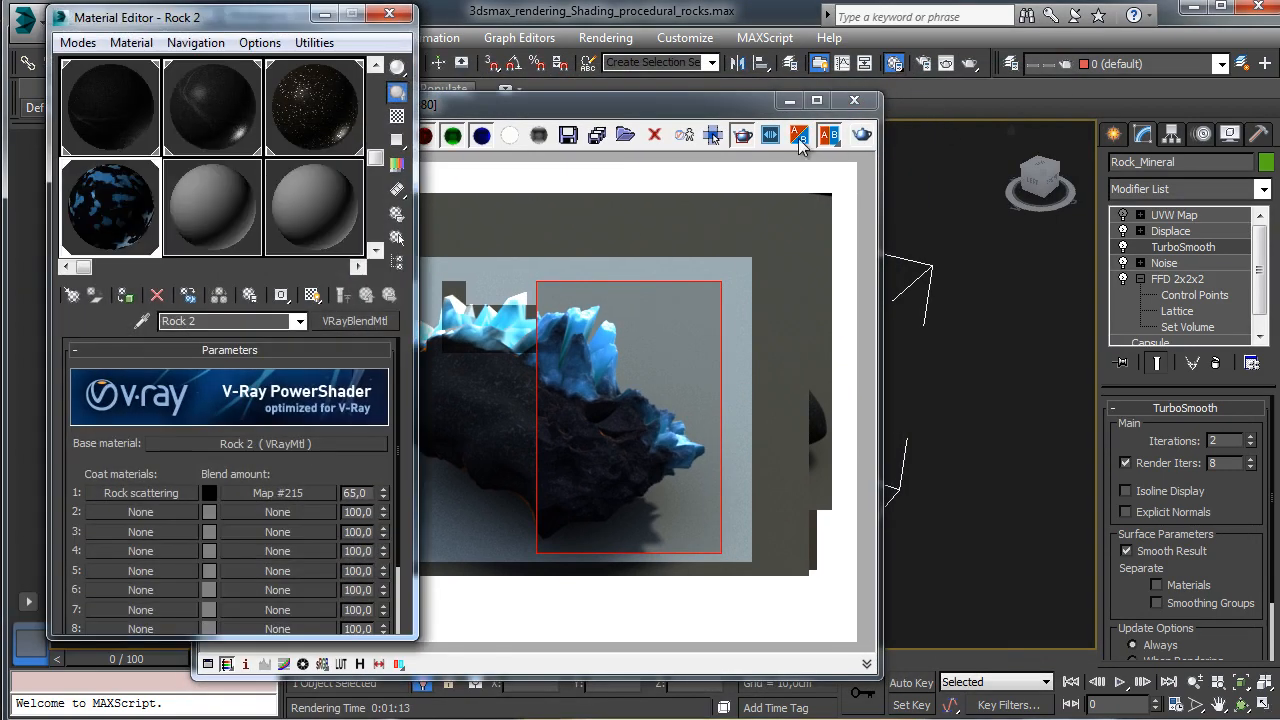
click(270, 447)
click(186, 501)
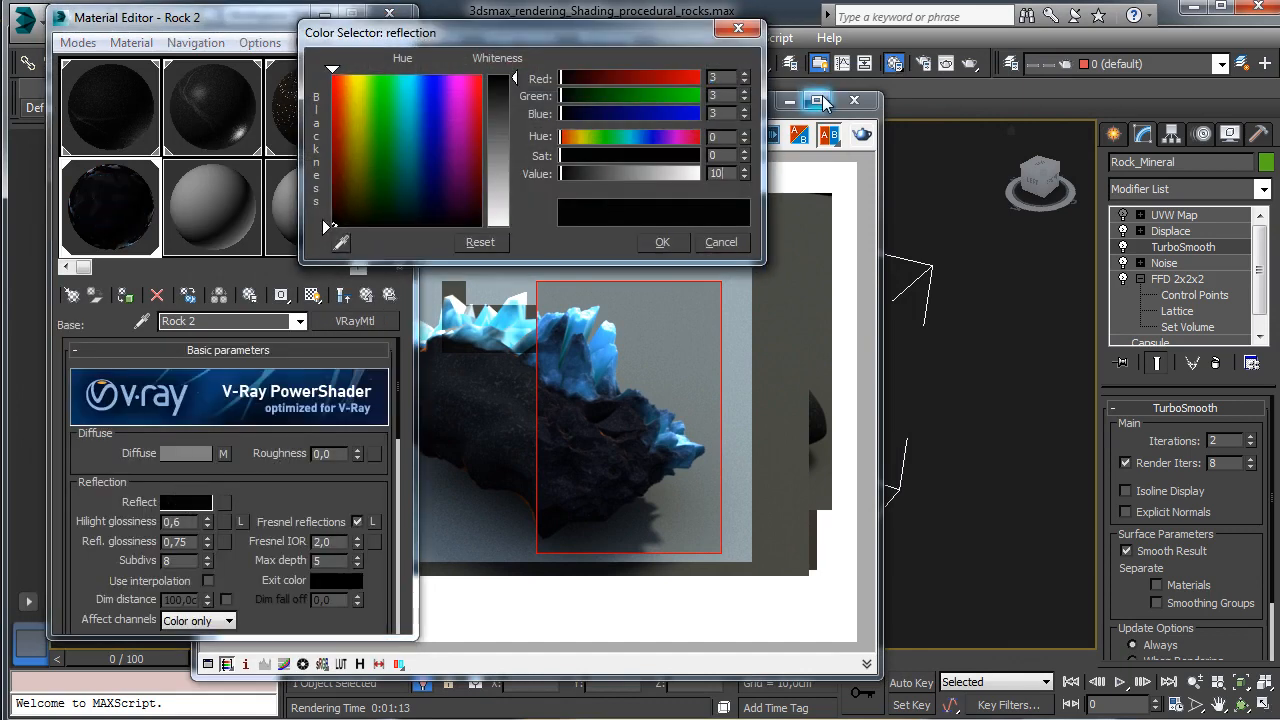
text(10)
key(Return)
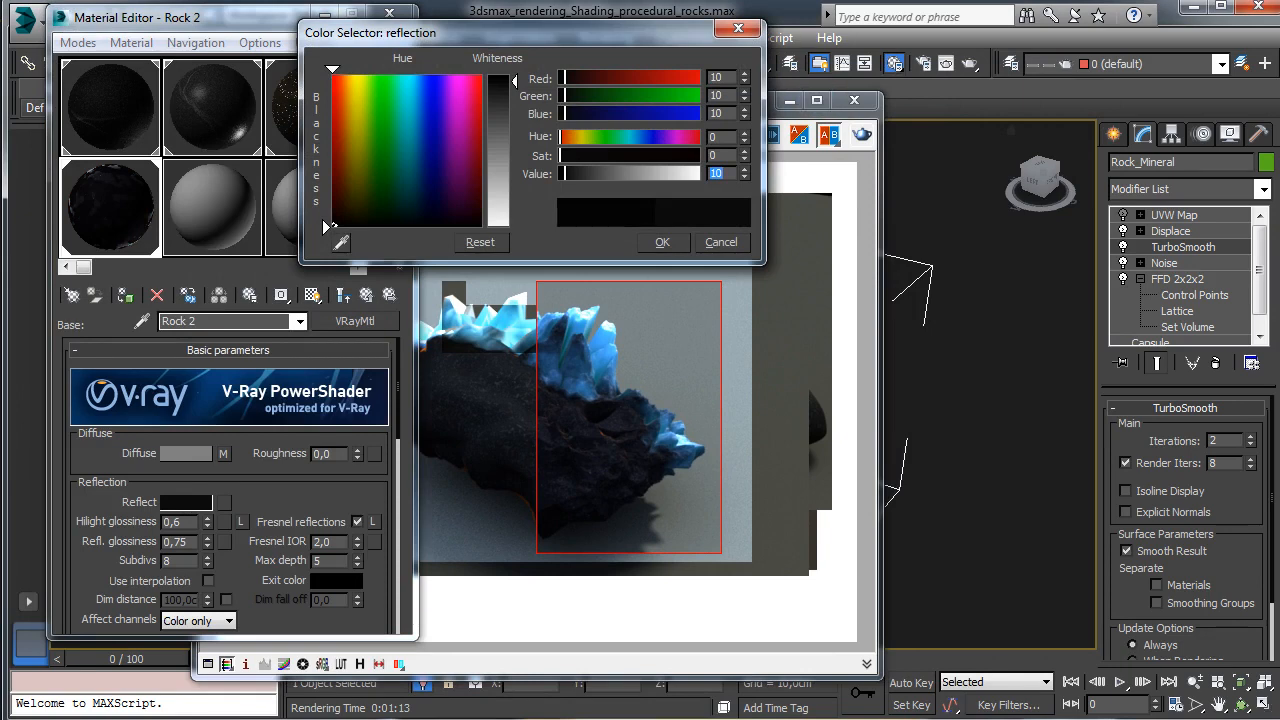
key(shift+q)
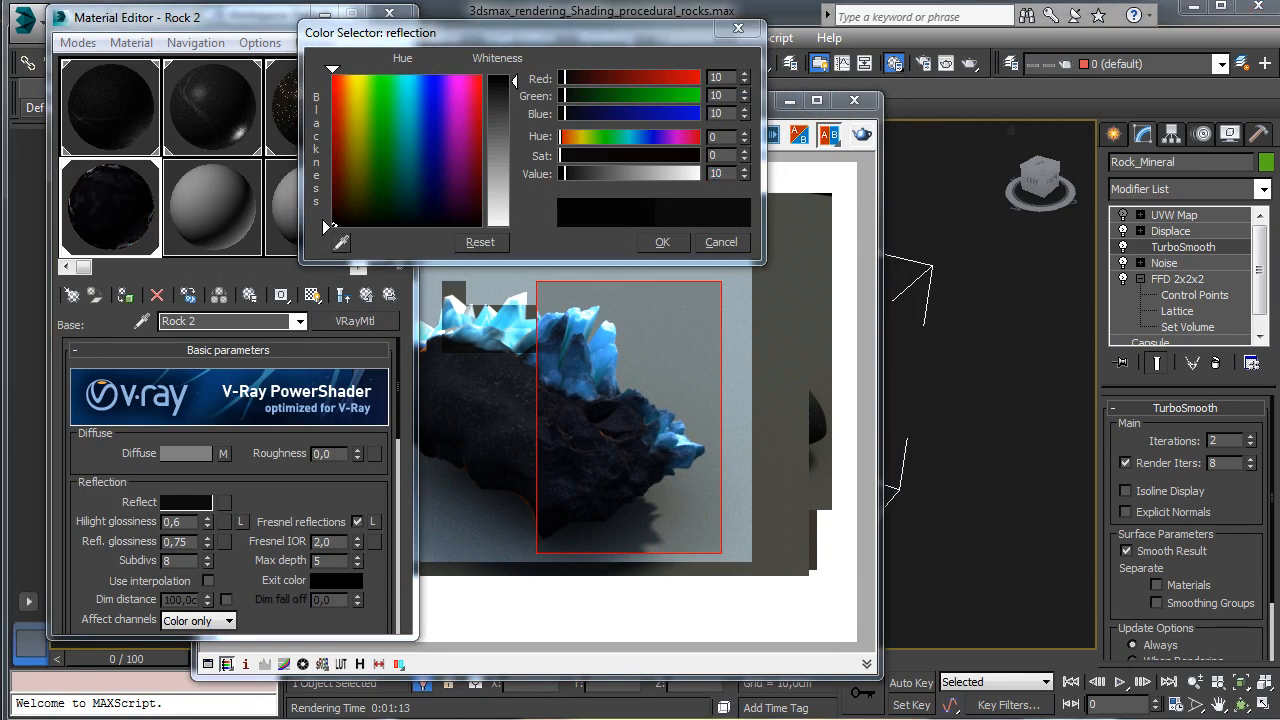
click(722, 173)
text(6)
key(Return)
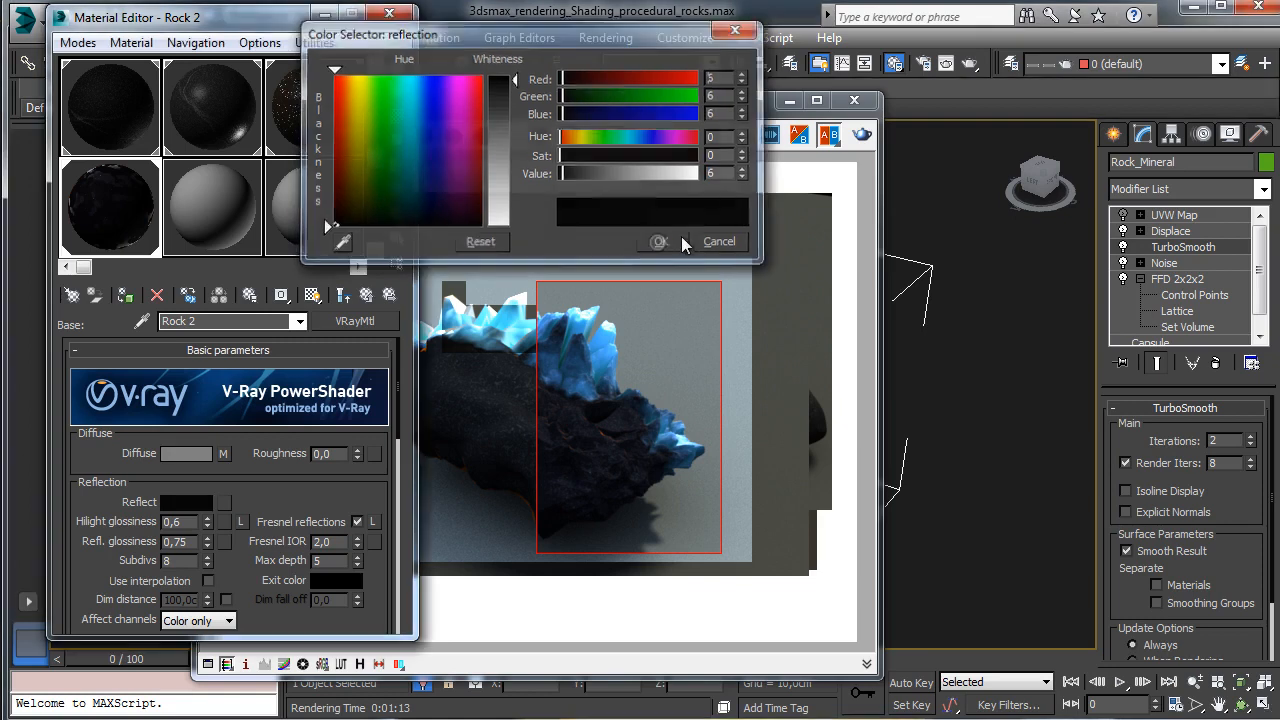
click(668, 242)
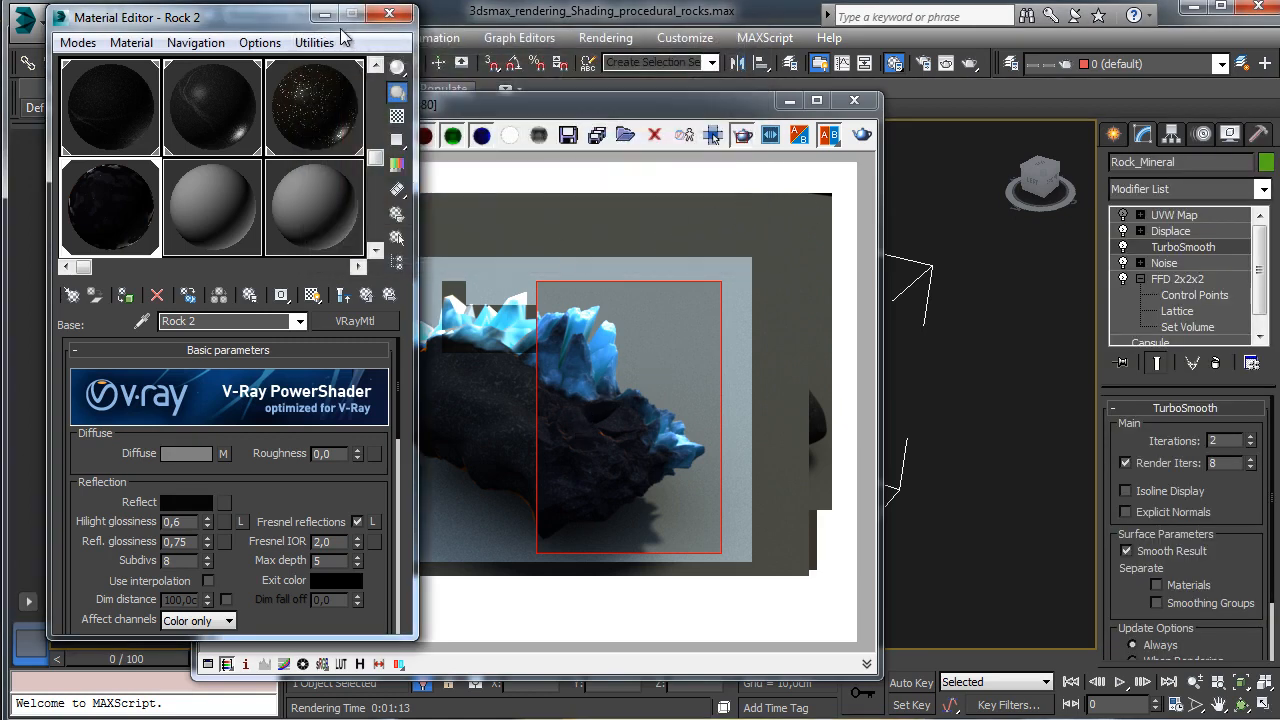
Step: Add a VRayMtl as the second coat of the Rock 2 blend material and name it Metal Gold
click(342, 293)
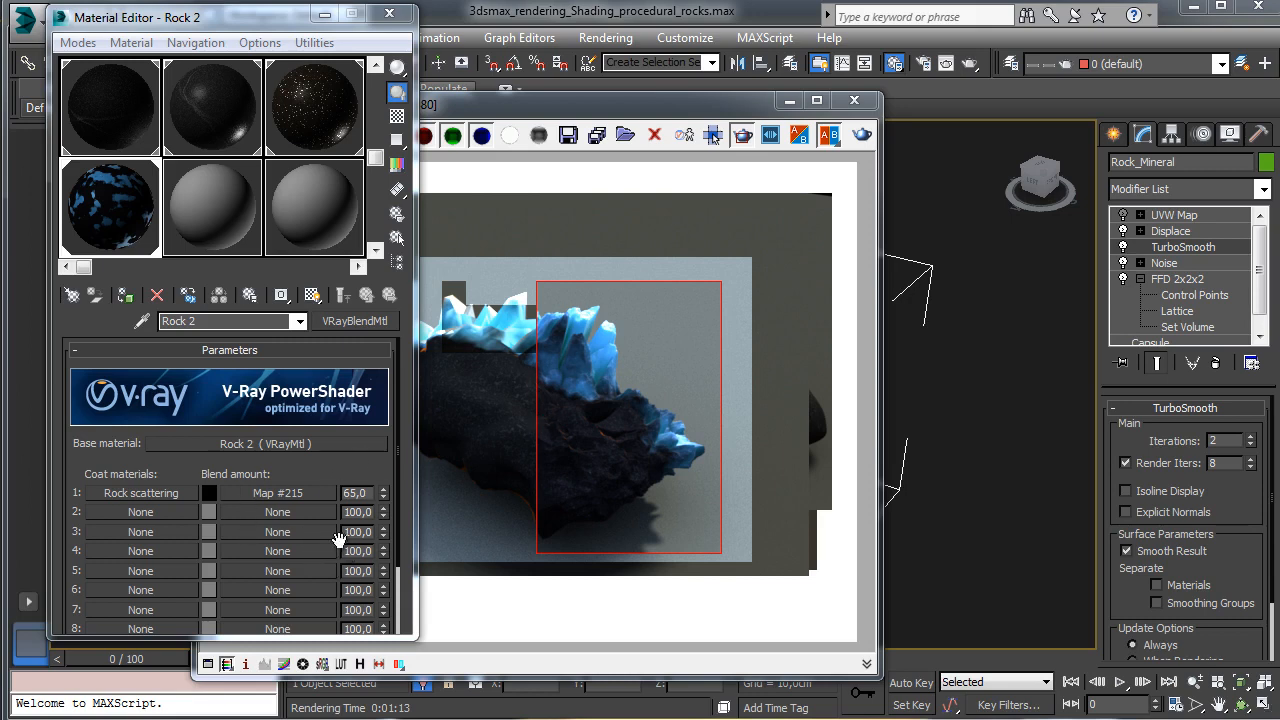
click(170, 512)
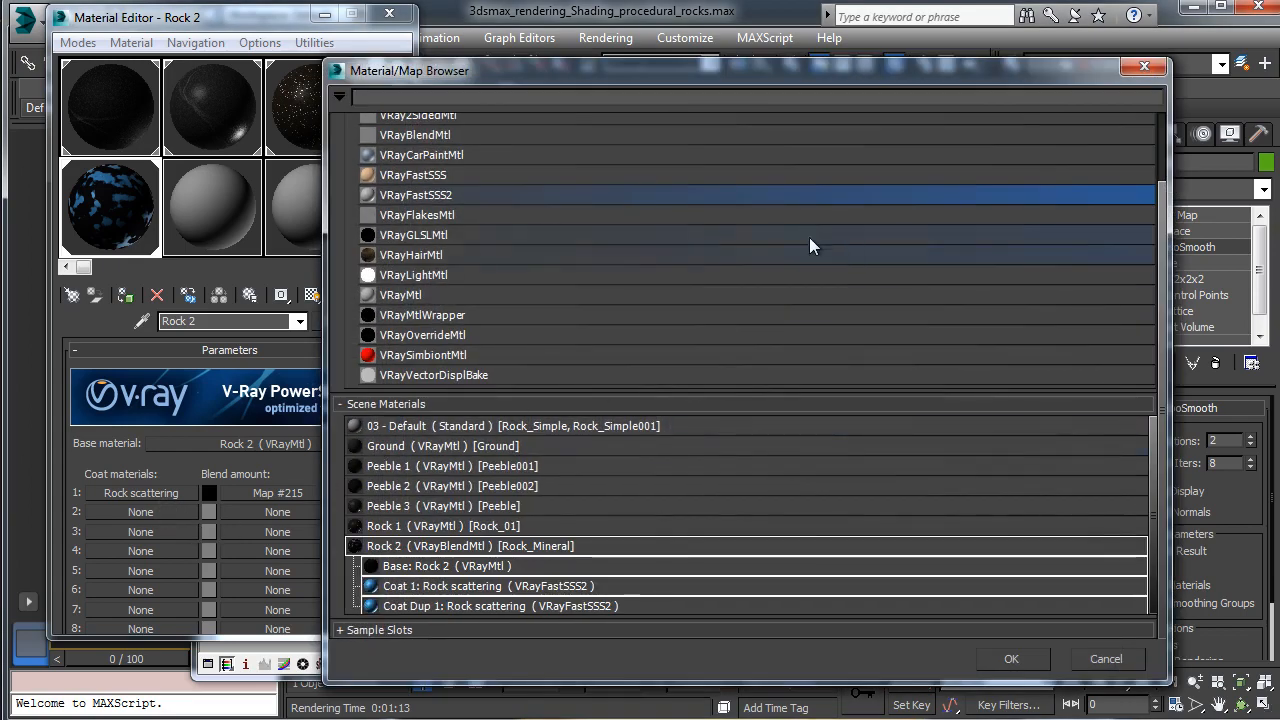
double_click(500, 290)
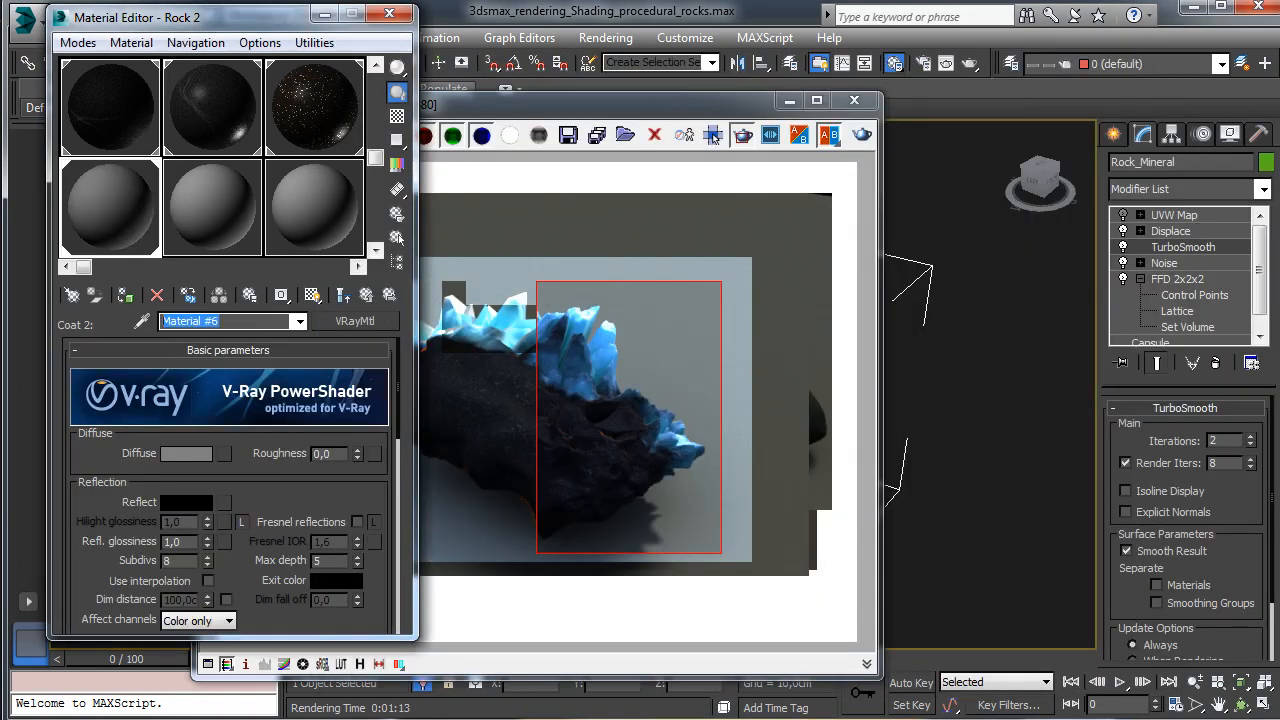
text(Metal Gold)
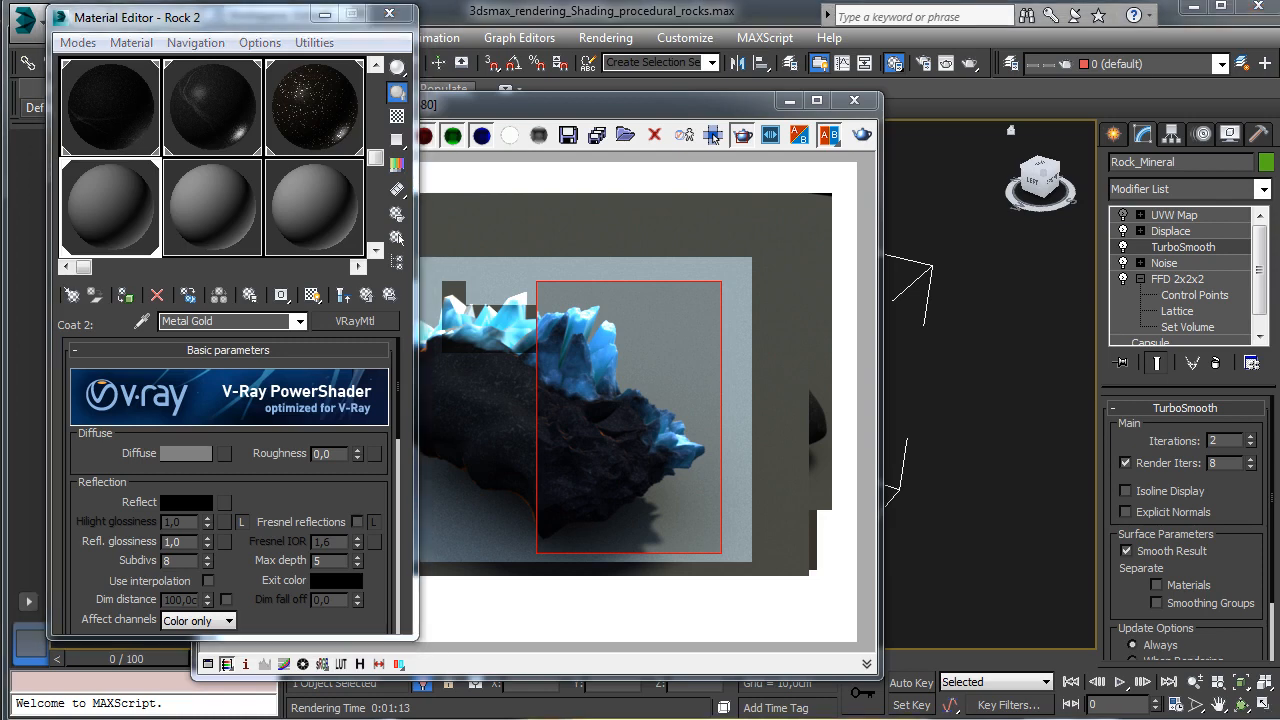
Step: Set Metal Gold's diffuse color to RGB 31, 20, 4
click(185, 453)
key(alt+Tab)
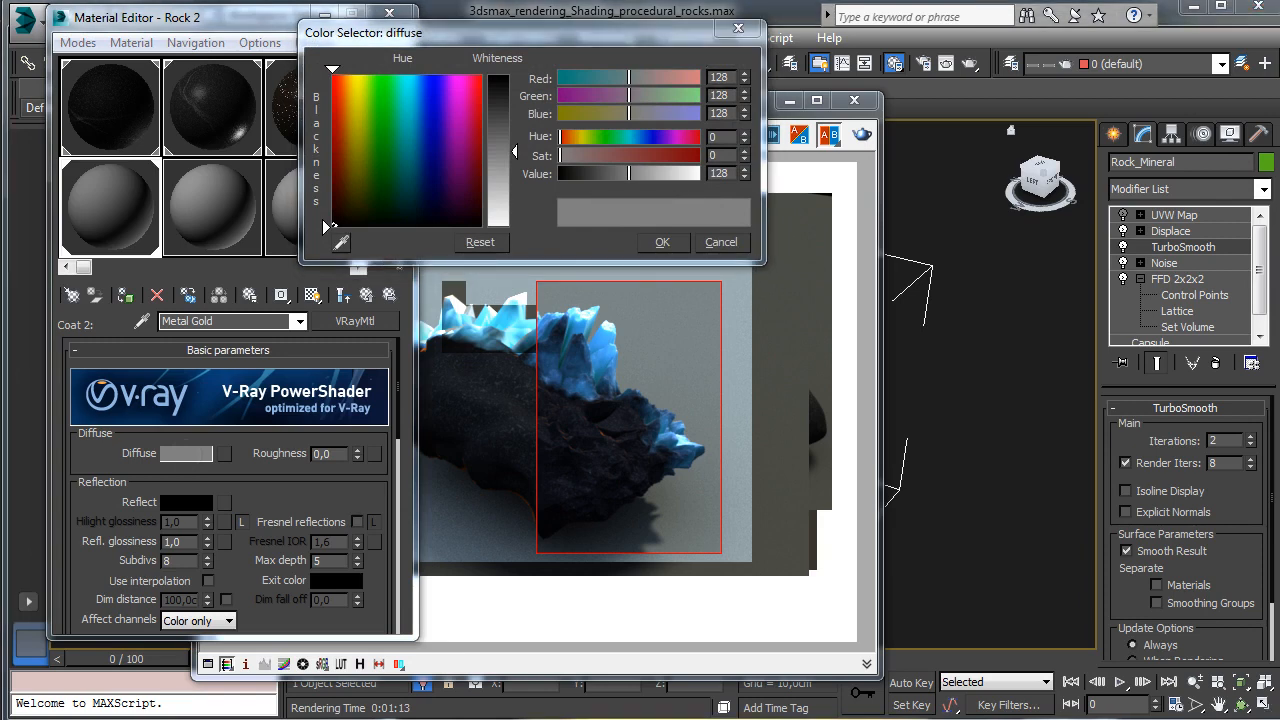
click(635, 33)
text(31)
key(Tab)
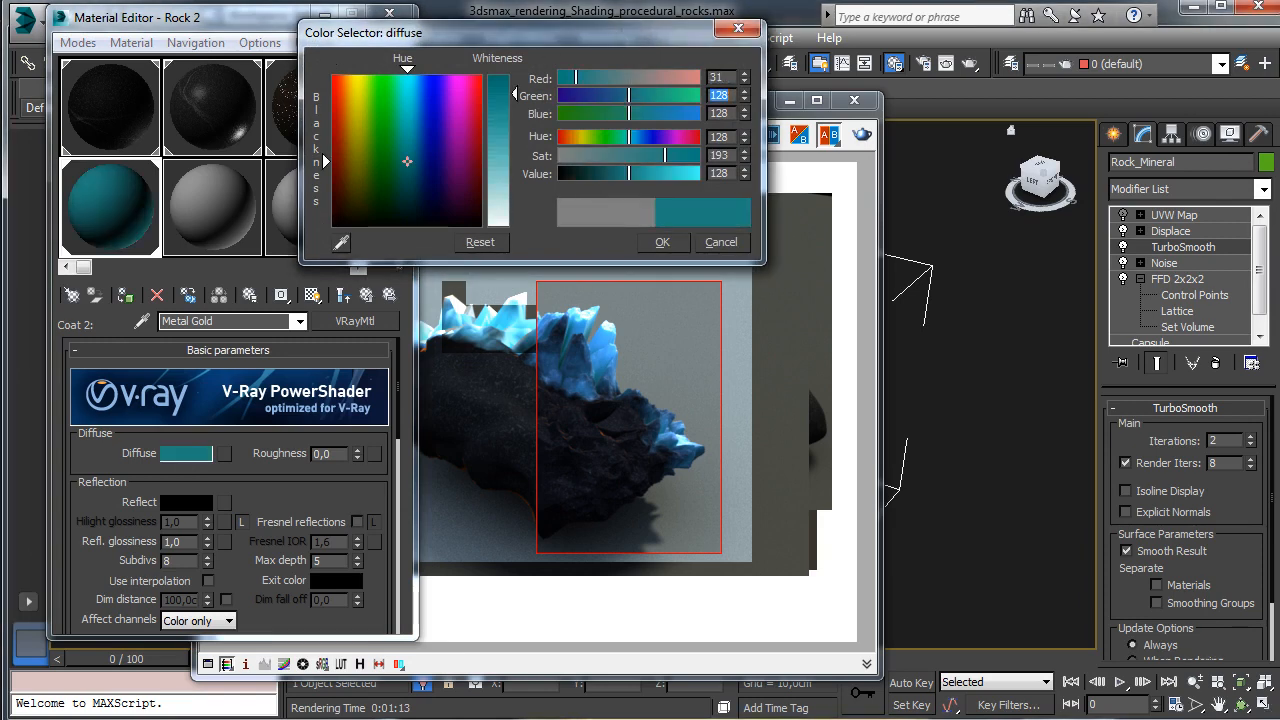
text(20)
key(Tab)
text(4)
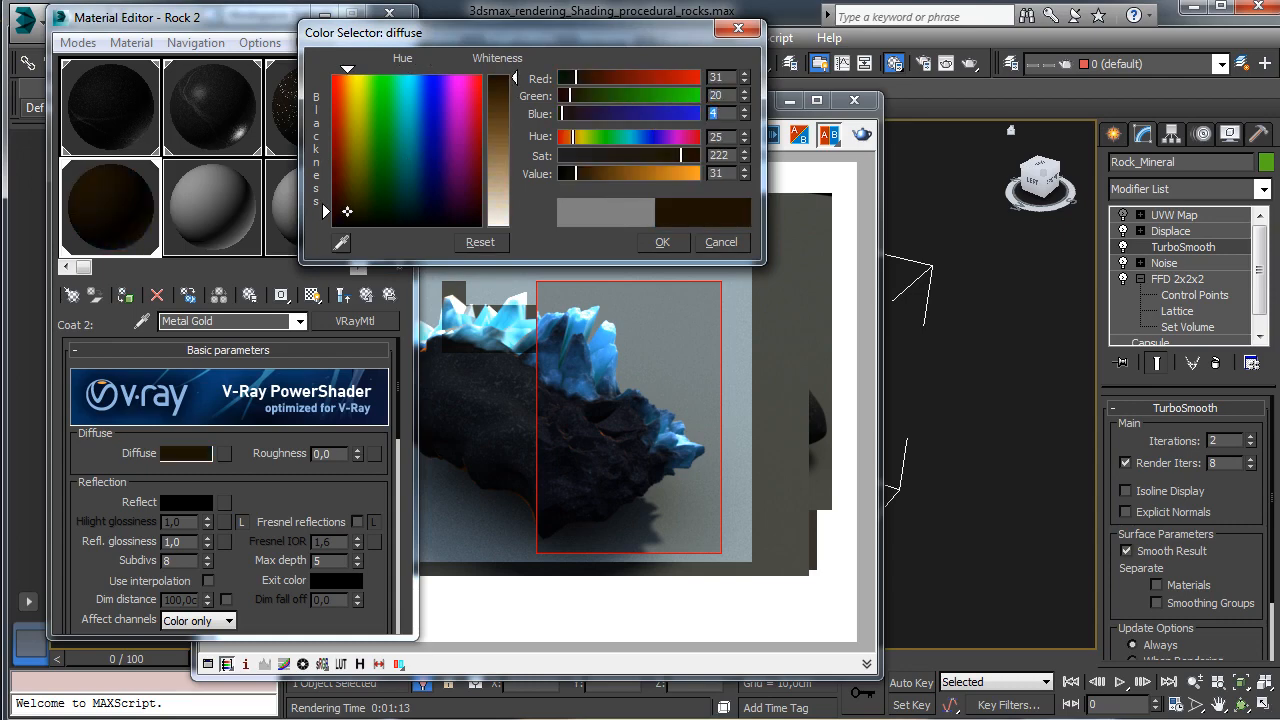
click(663, 242)
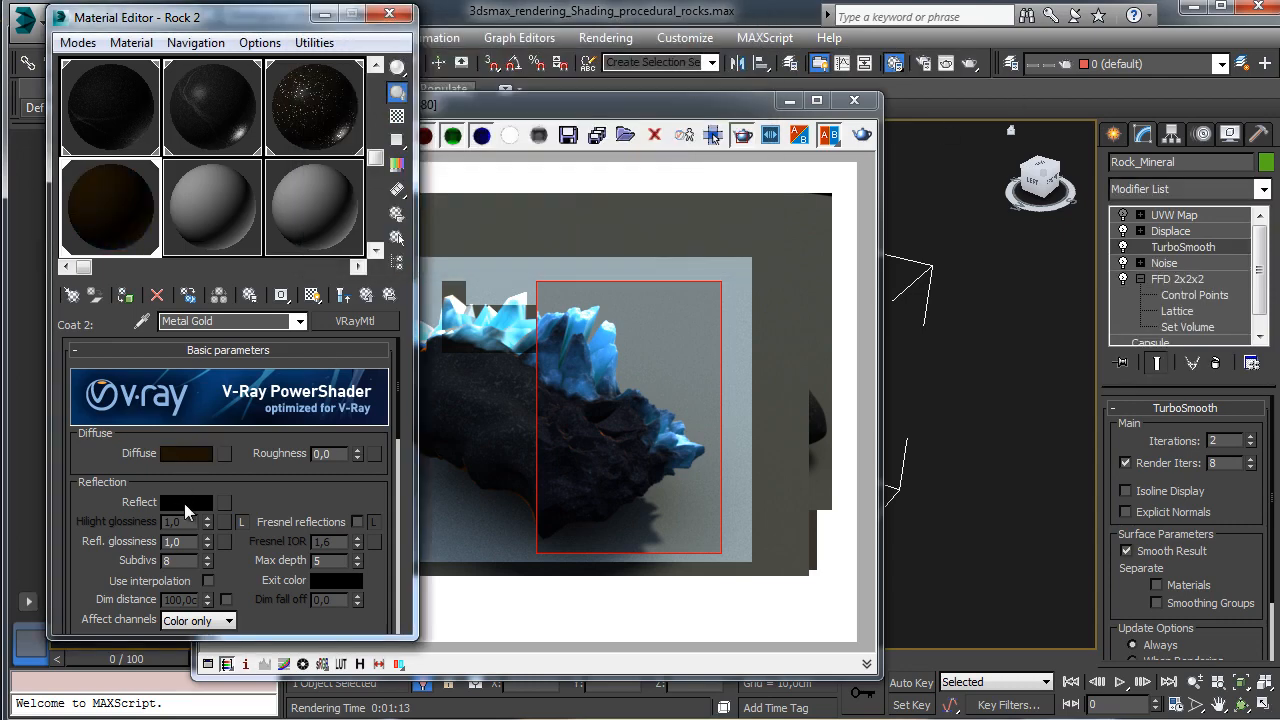
Step: Set Metal Gold's reflection color to RGB 155, 102, 18
click(184, 503)
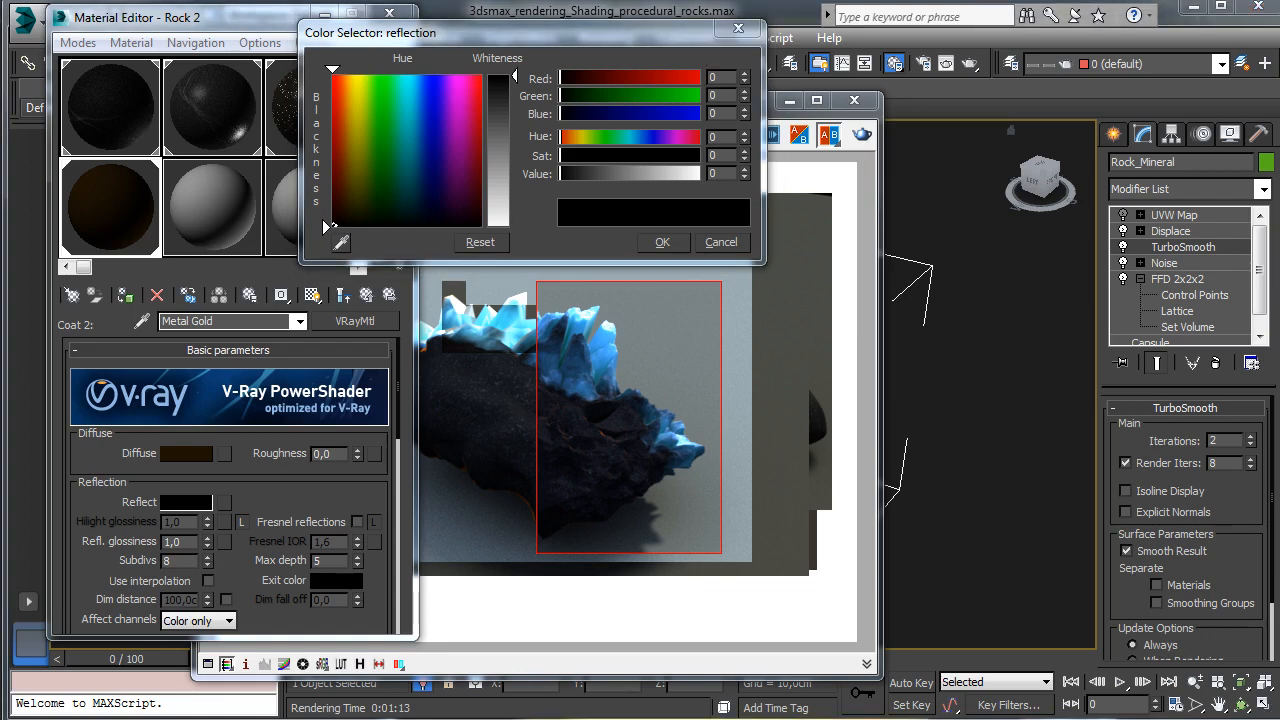
drag(595, 38, 607, 63)
double_click(734, 101)
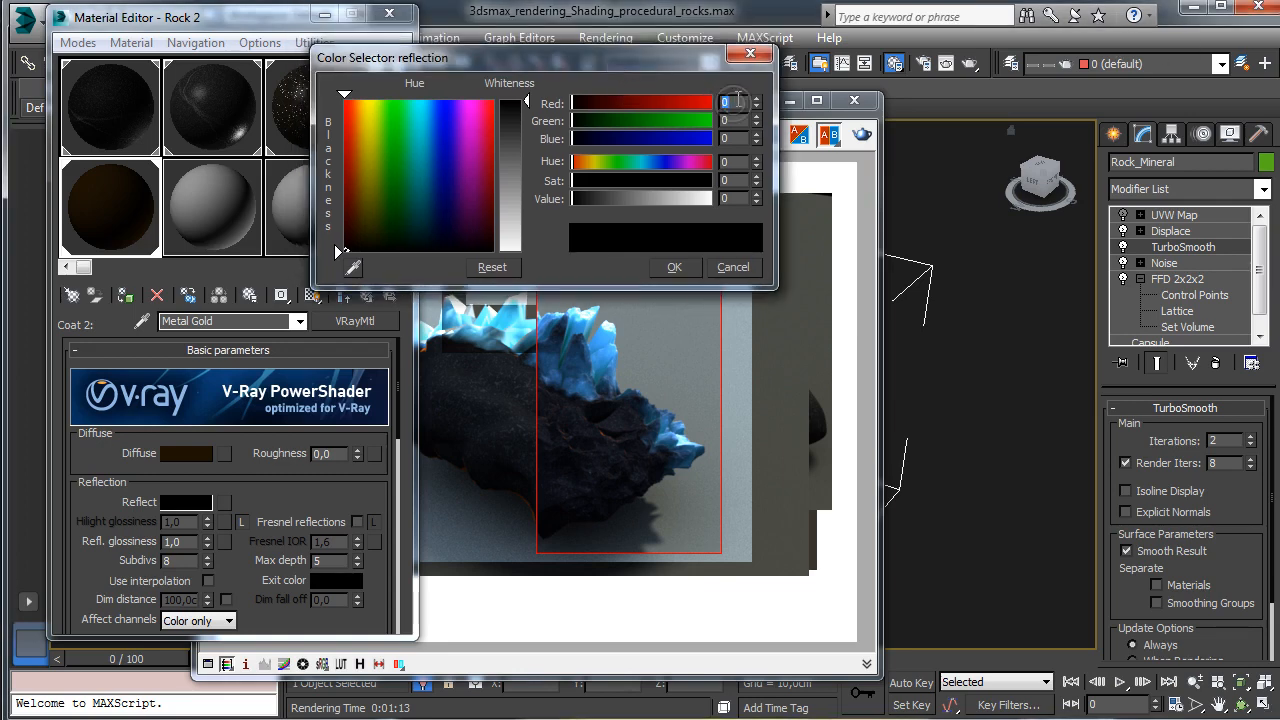
text(155)
key(Tab)
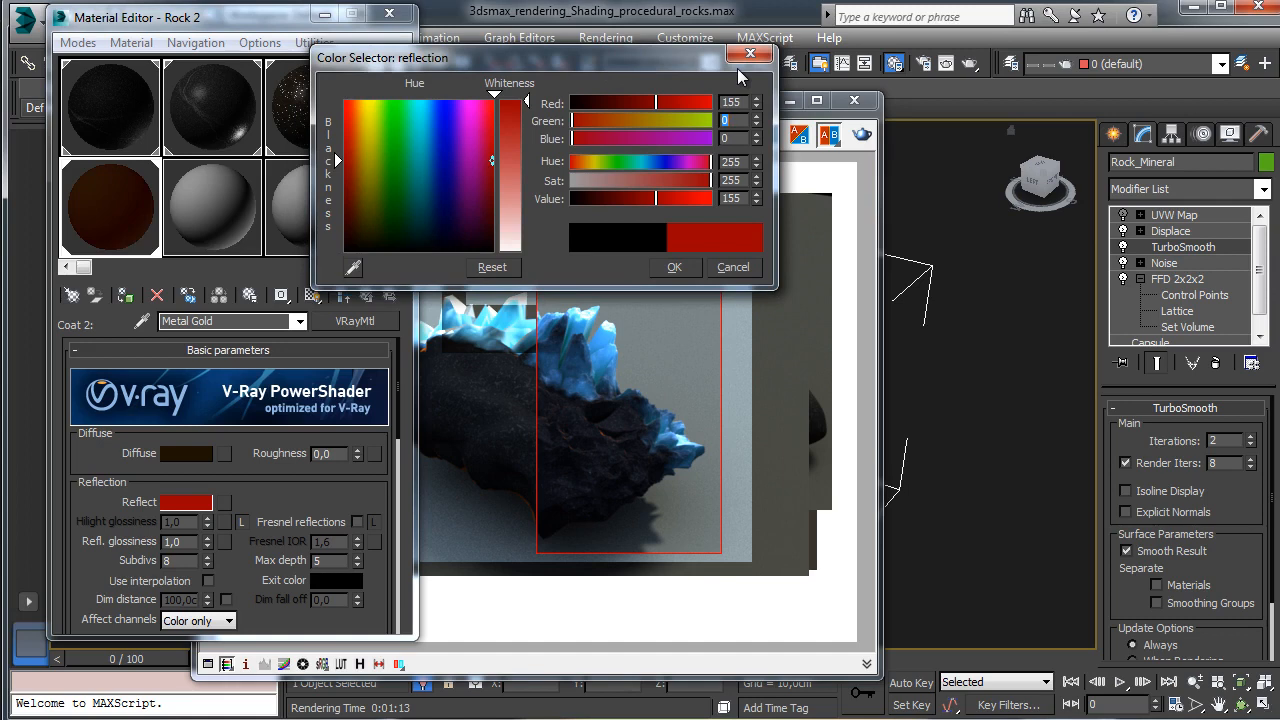
text(102)
key(Tab)
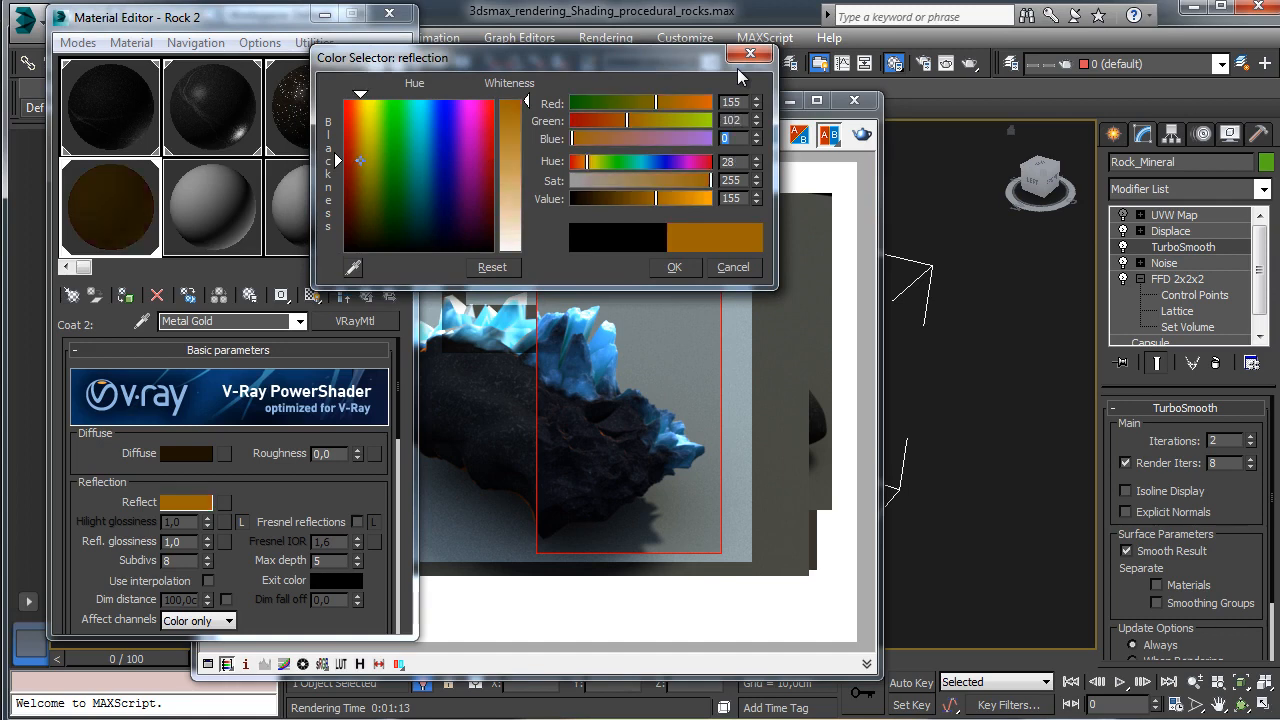
text(18)
key(Return)
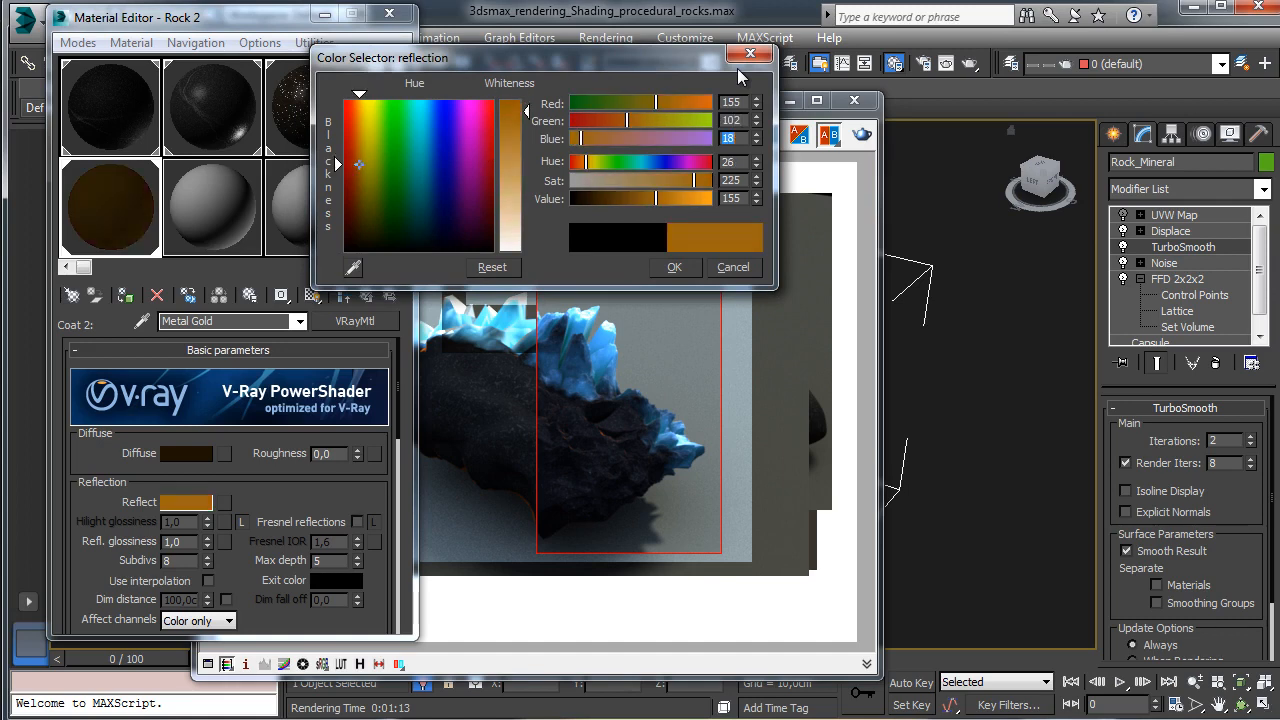
click(668, 267)
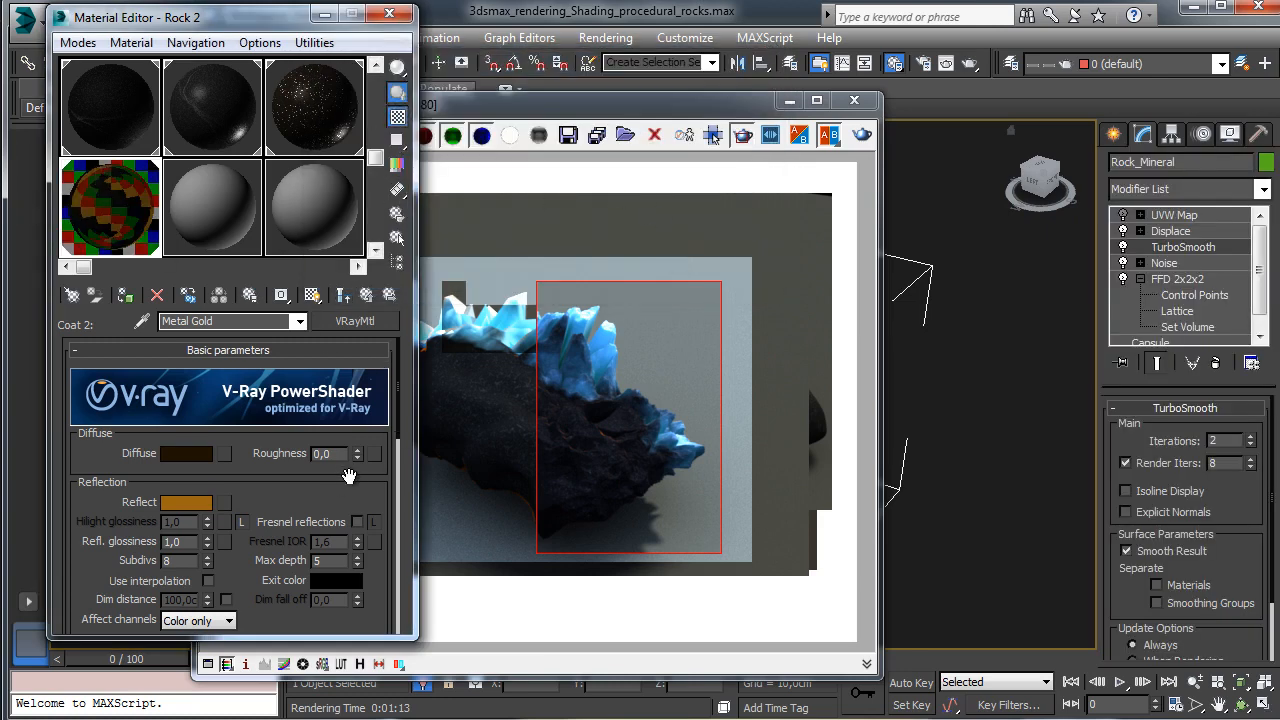
Step: Enable Fresnel reflections on Metal Gold, unlock the Fresnel IOR and set it to 4
click(357, 521)
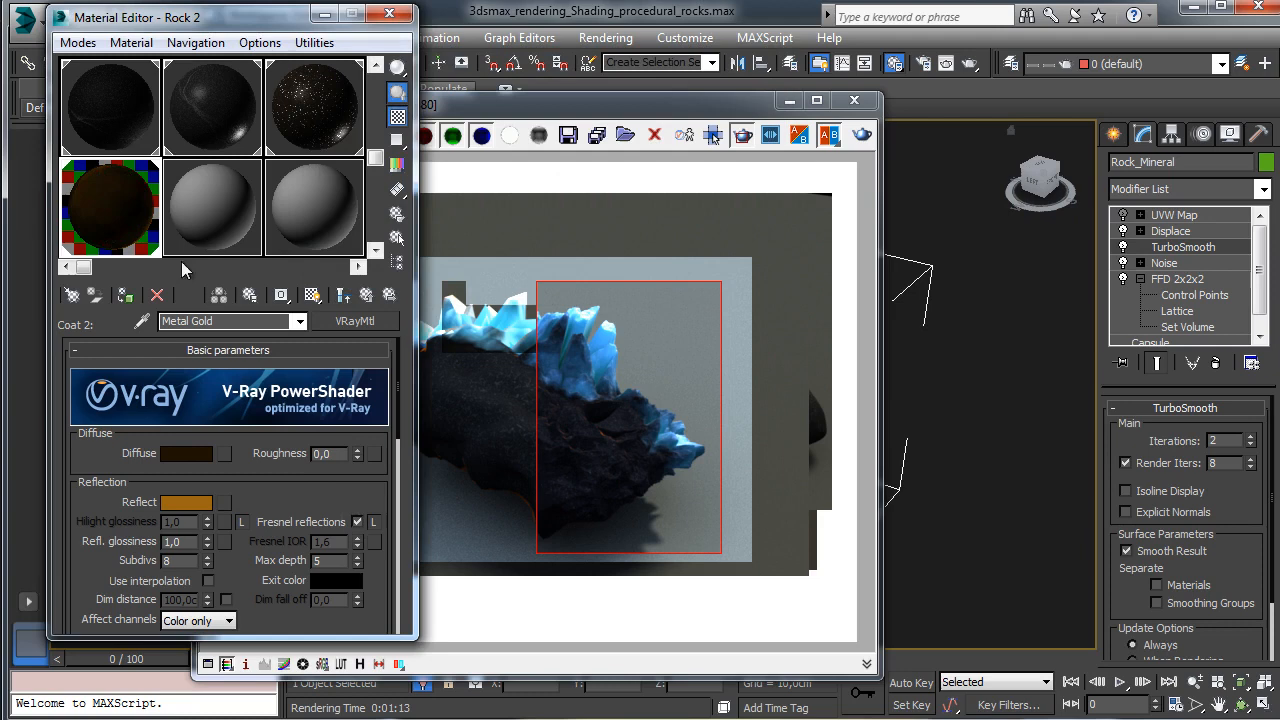
click(373, 521)
text(4)
key(Return)
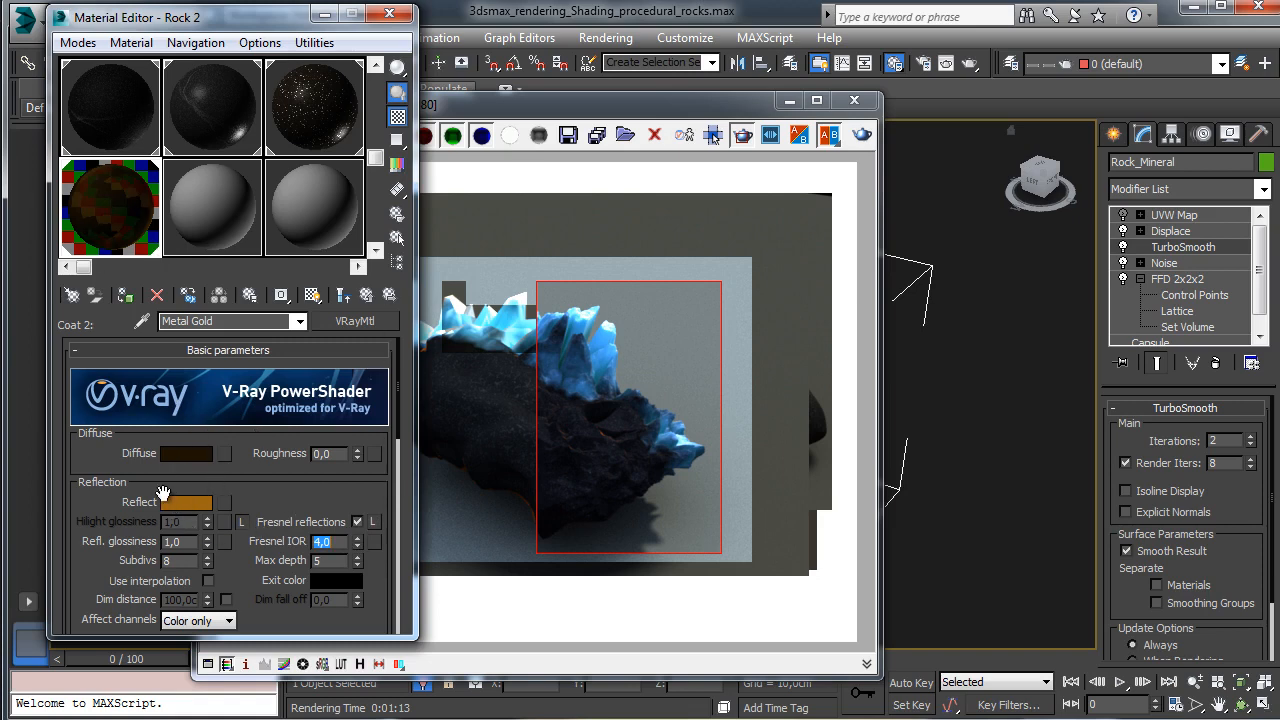
Step: Unlock Metal Gold's highlight glossiness and lower its highlight and reflection glossiness
click(207, 546)
click(240, 521)
drag(208, 526, 212, 540)
Step: Set Metal Gold's BRDF to Ward with an anisotropy of about -0.4, and return to the Rock 2 blend material
scroll(290, 470, down, 5)
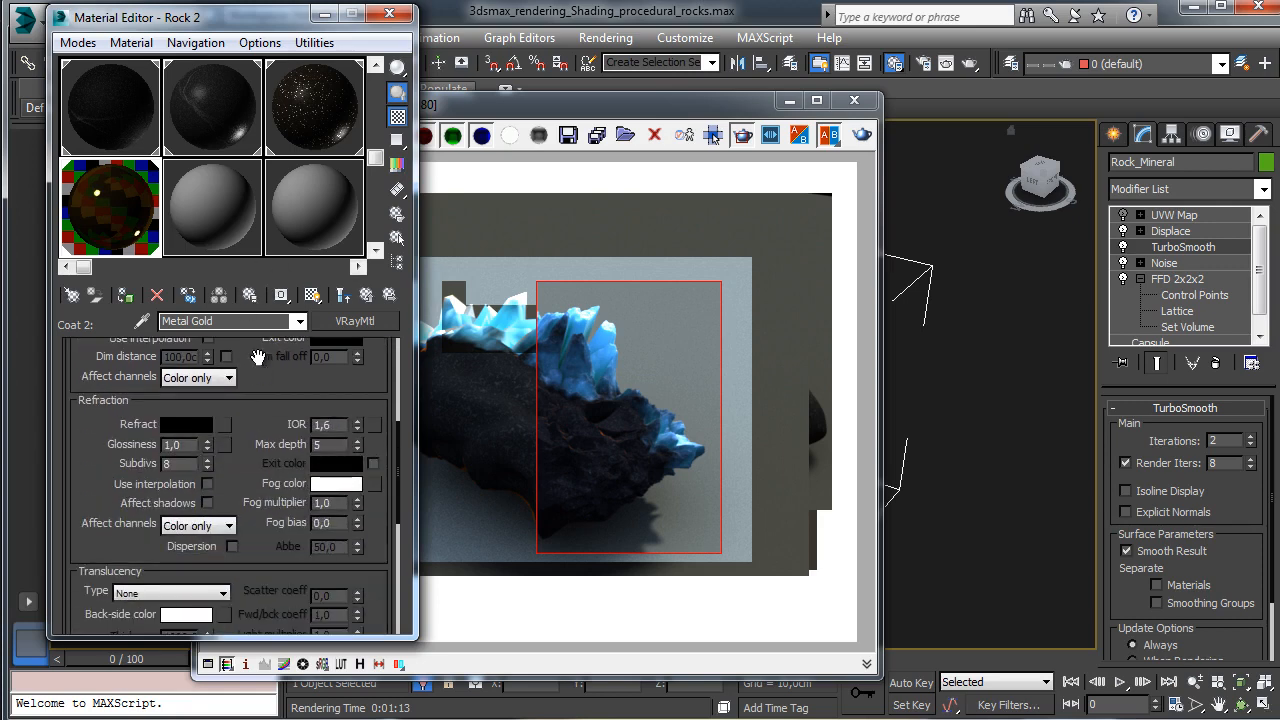
scroll(258, 357, down, 6)
click(186, 458)
click(113, 494)
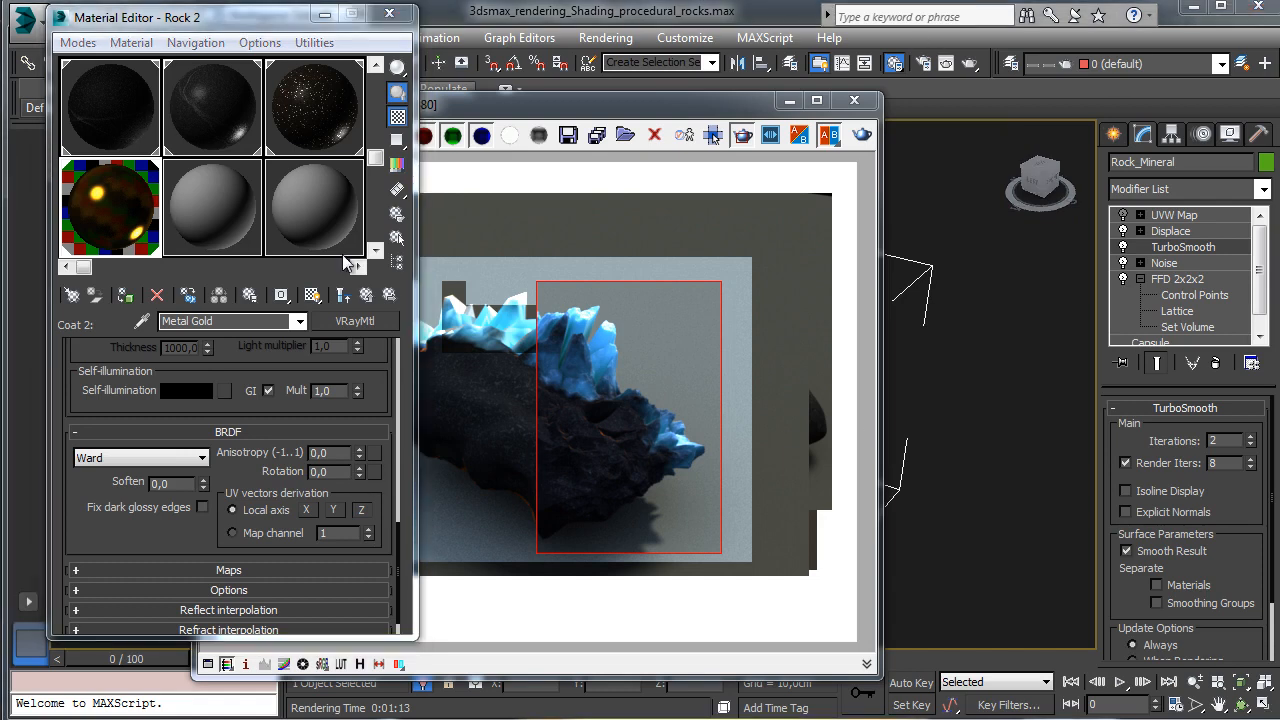
drag(360, 457, 362, 468)
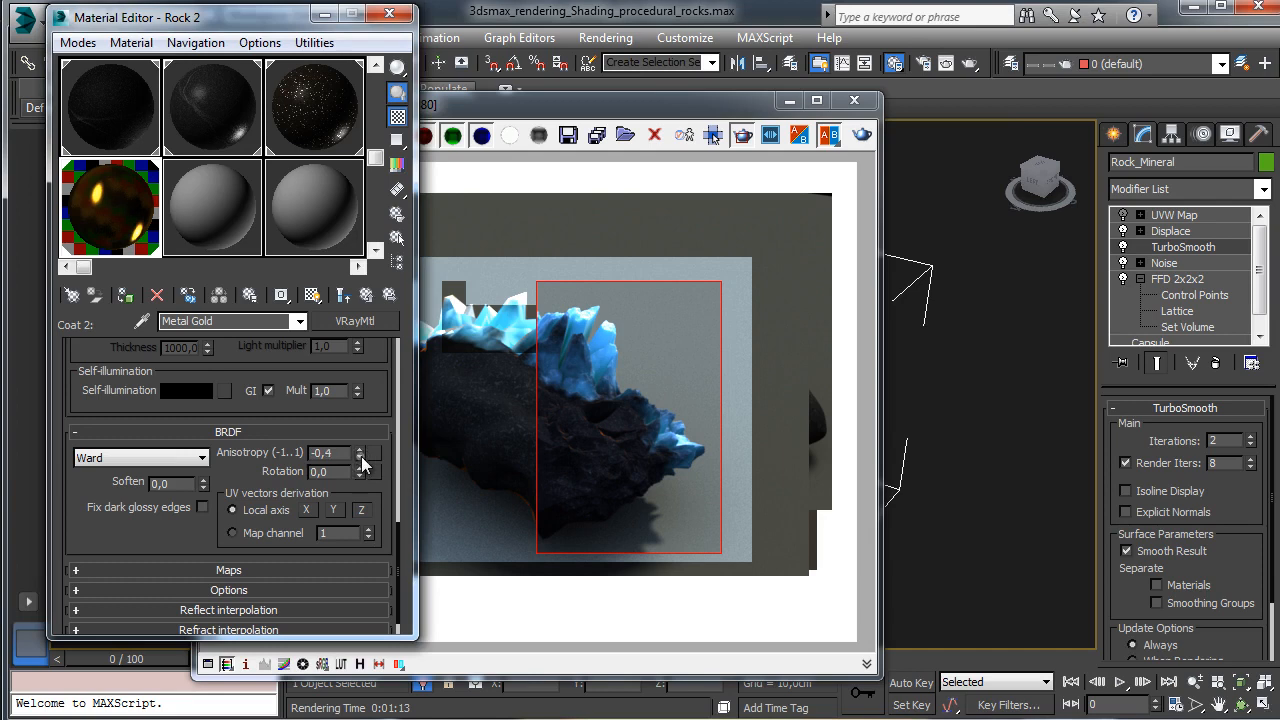
click(361, 456)
click(342, 295)
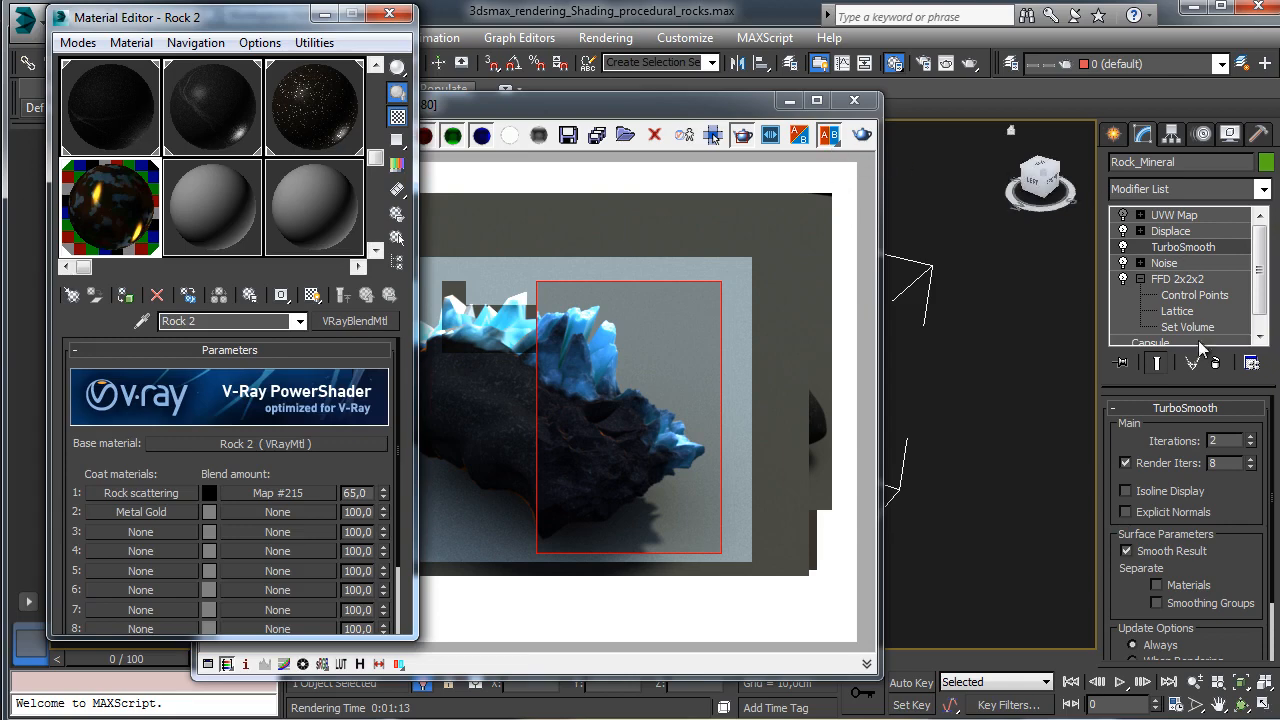
Step: Turn off TurboSmooth's separate render iterations and test-render the rock region with the gold coat, stopping the render early
click(1141, 459)
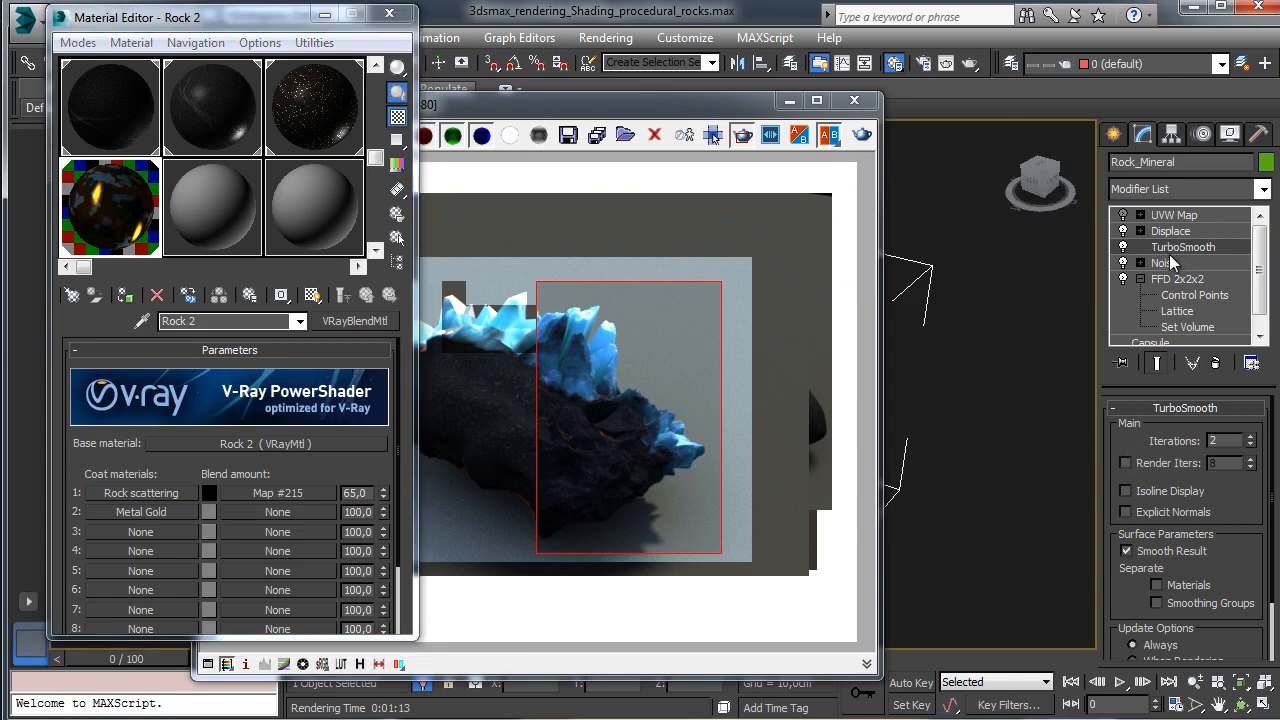
click(861, 136)
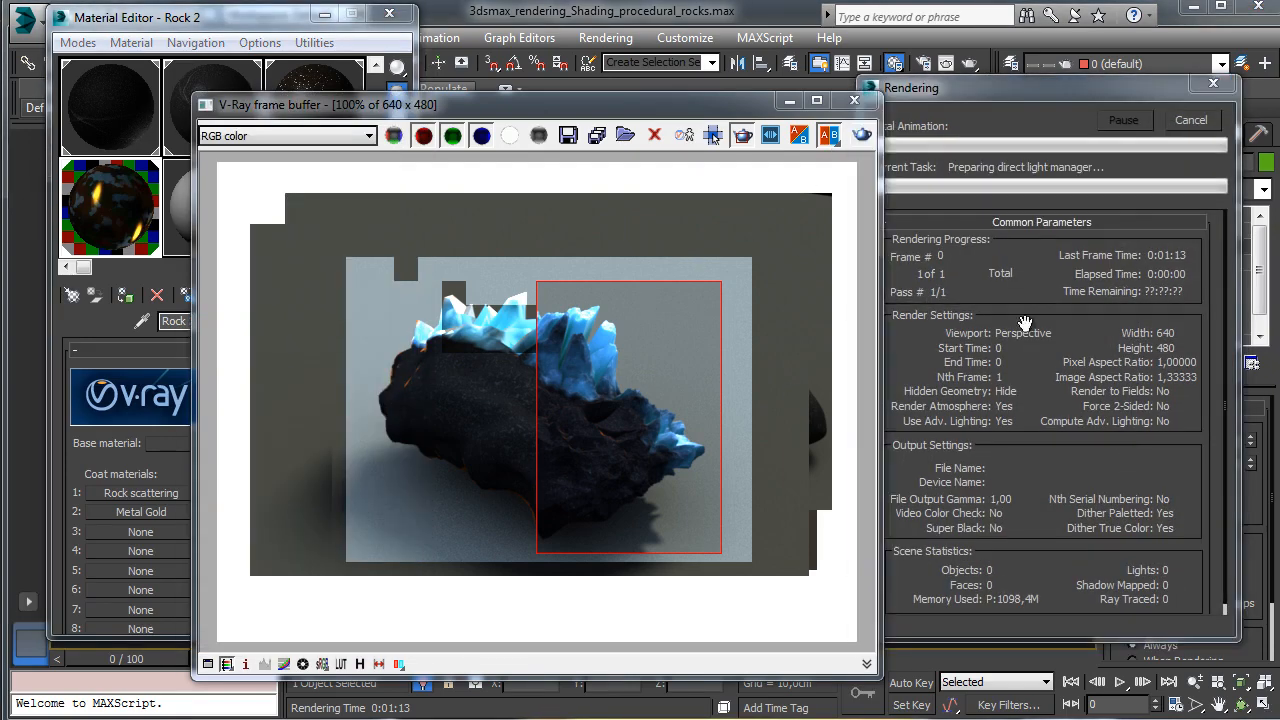
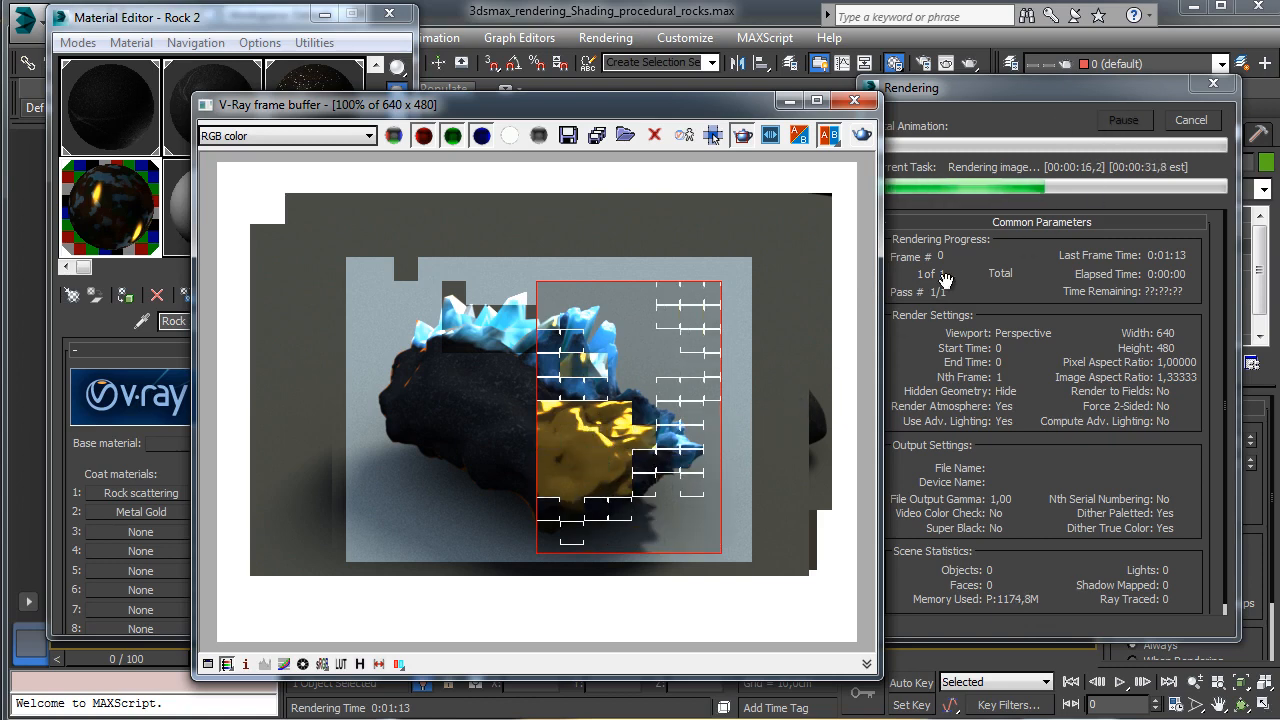
click(1192, 120)
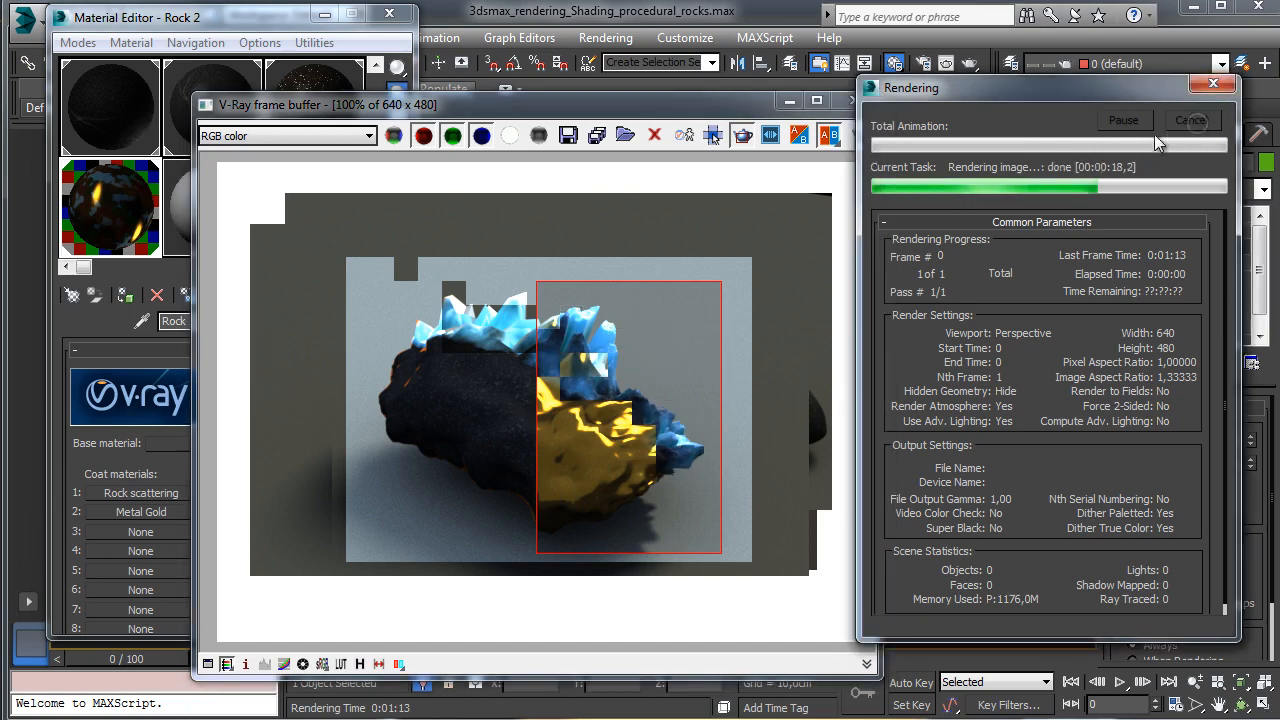
Step: Set the blend colour of the Metal Gold coat to black
click(300, 40)
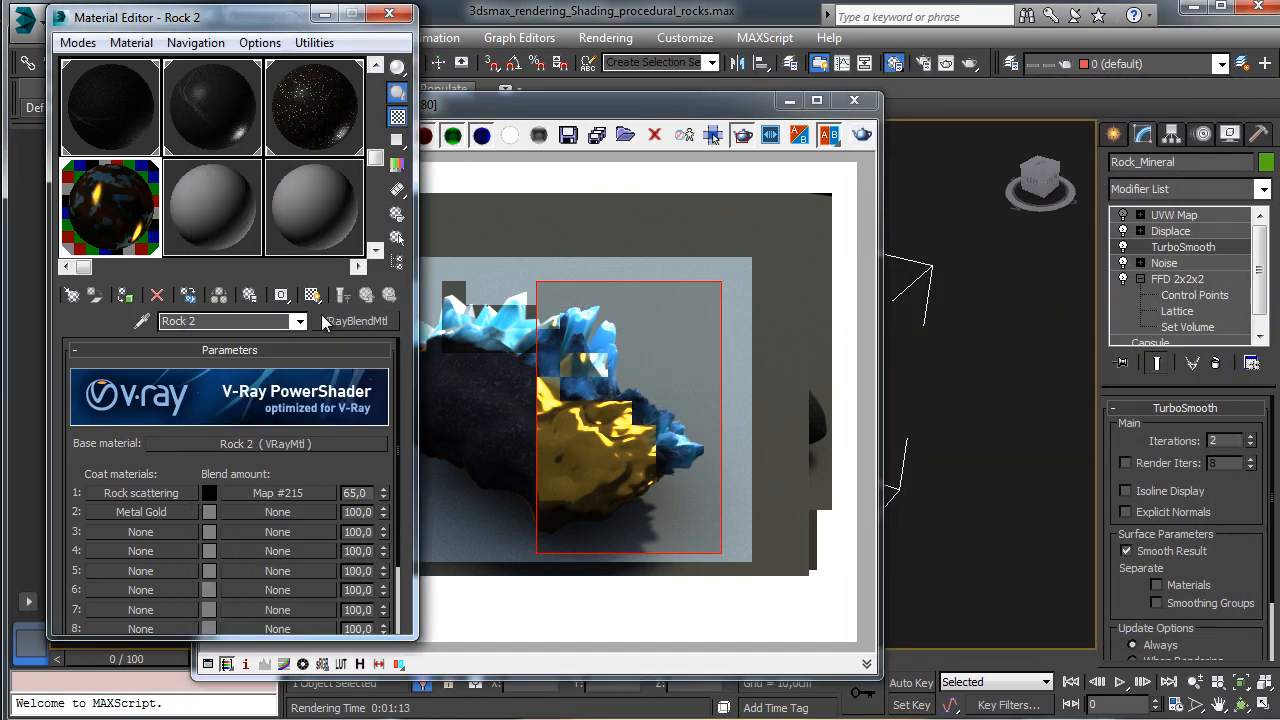
click(209, 512)
drag(611, 196, 572, 198)
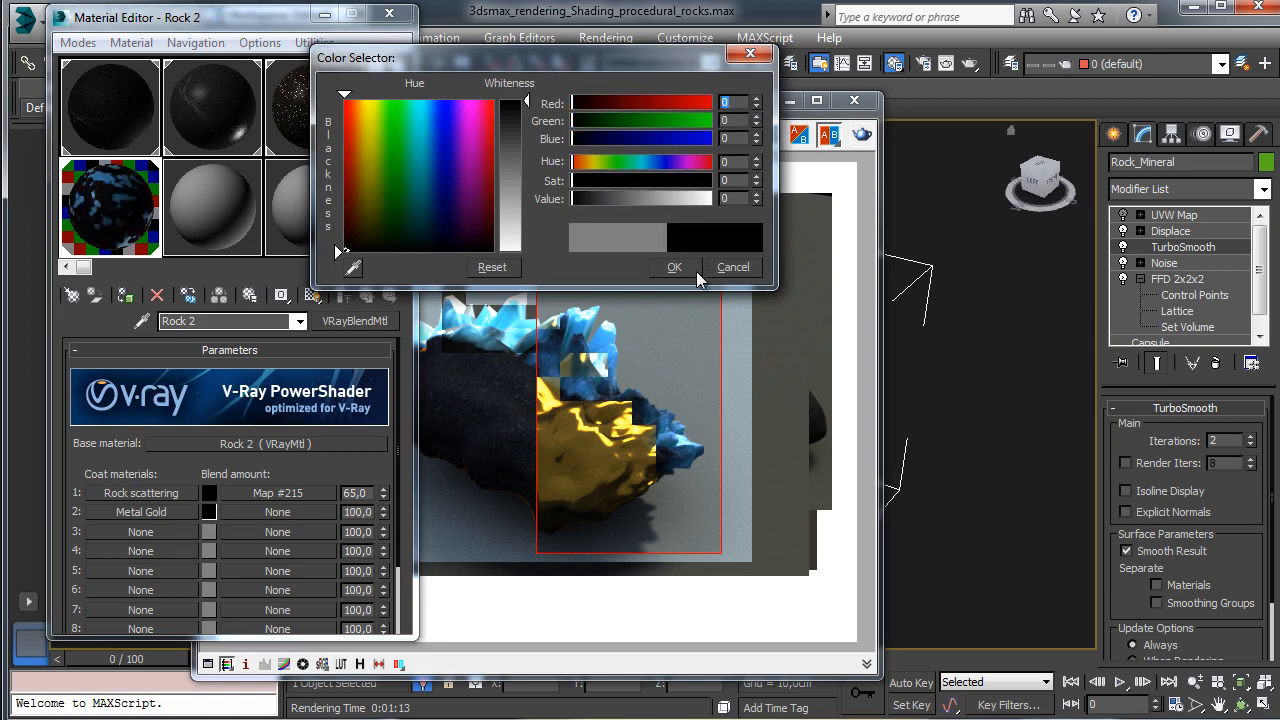
click(692, 268)
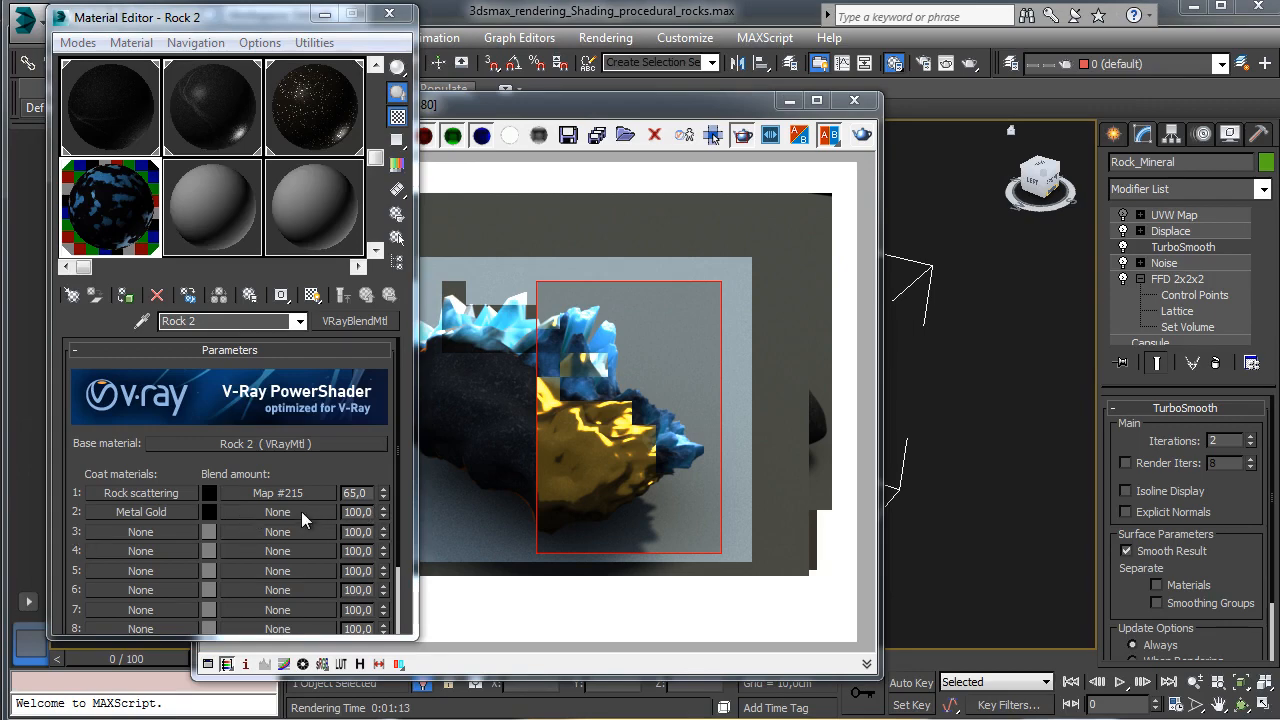
Step: Assign a Noise map to the Metal Gold coat's blend amount and swap the noise's two colours
click(301, 511)
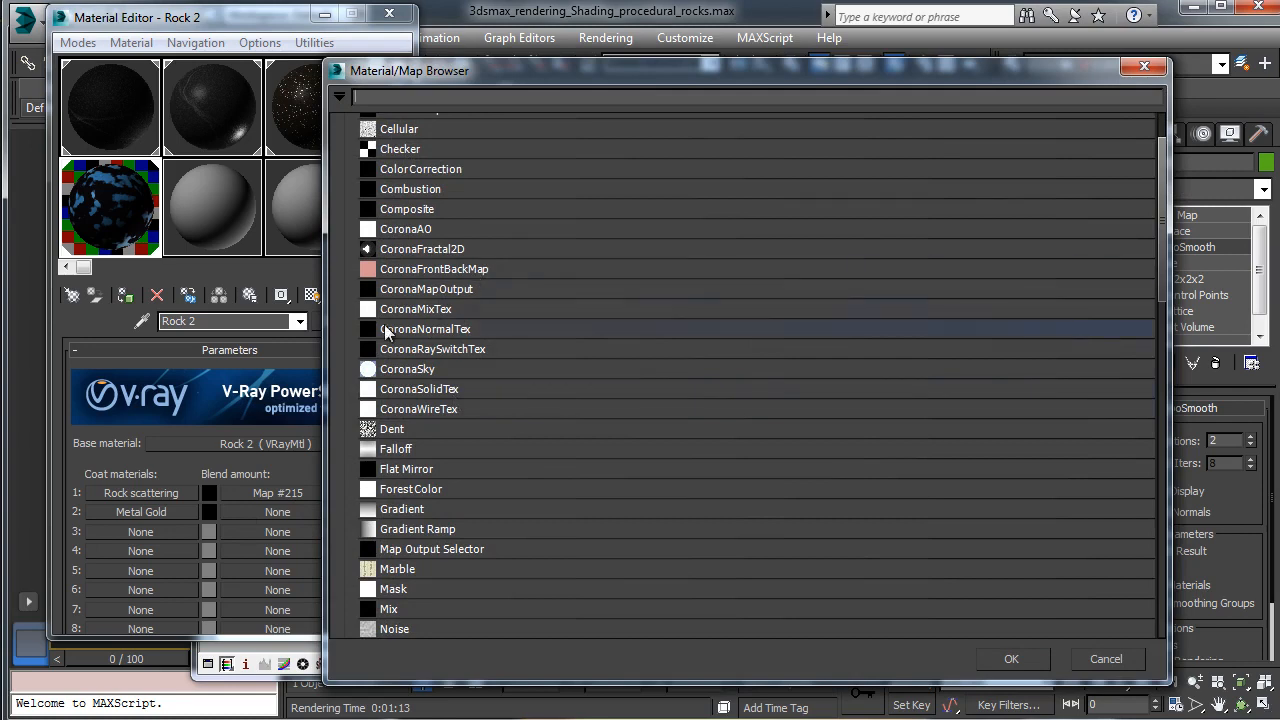
click(393, 628)
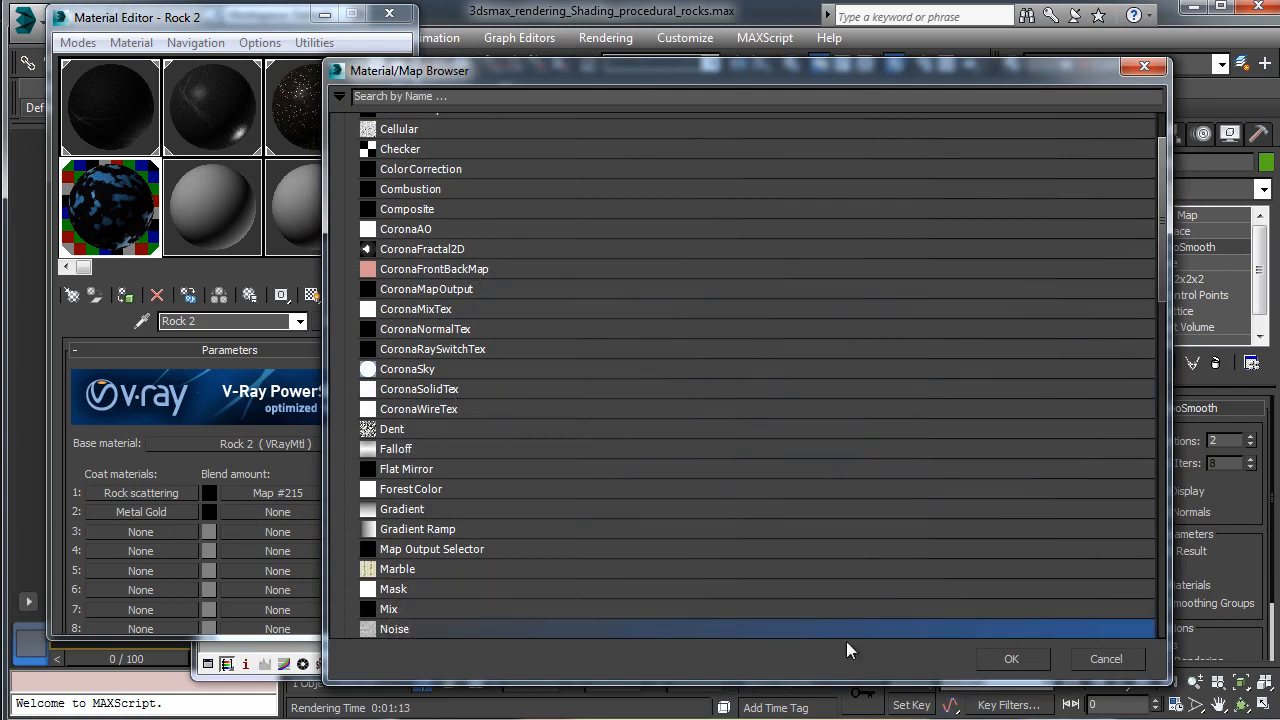
click(1011, 658)
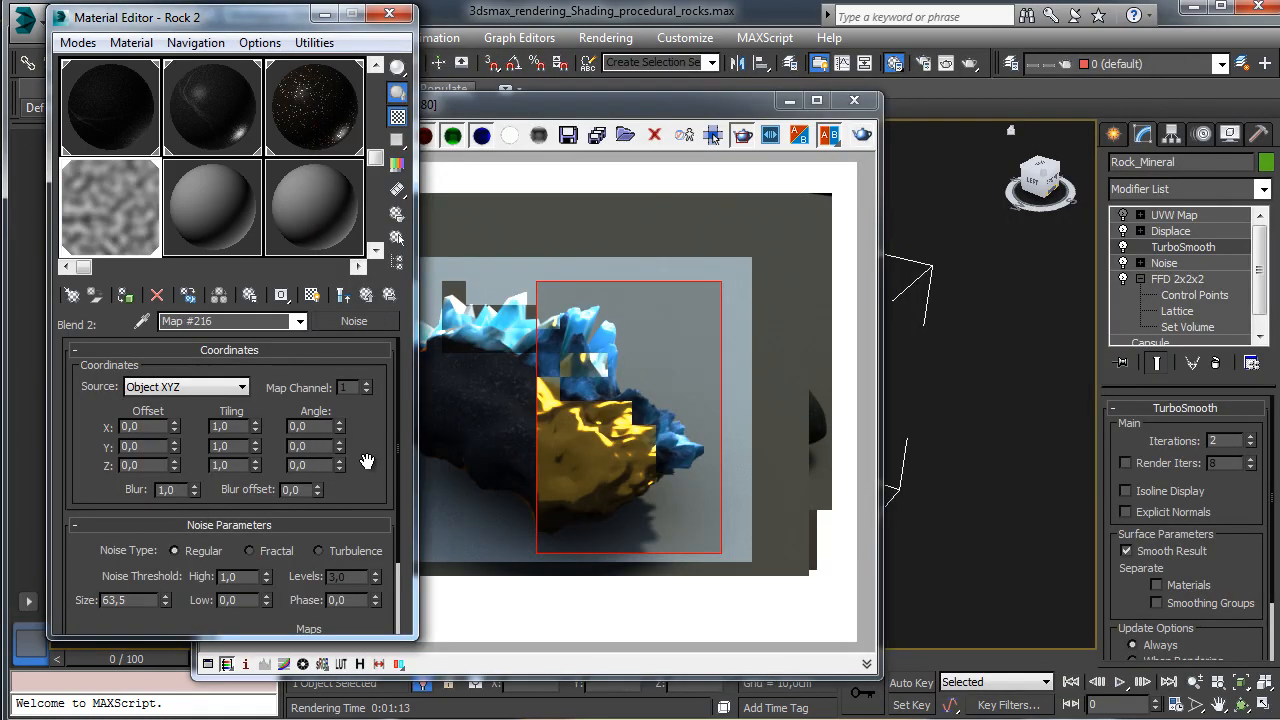
drag(370, 472, 370, 381)
click(112, 569)
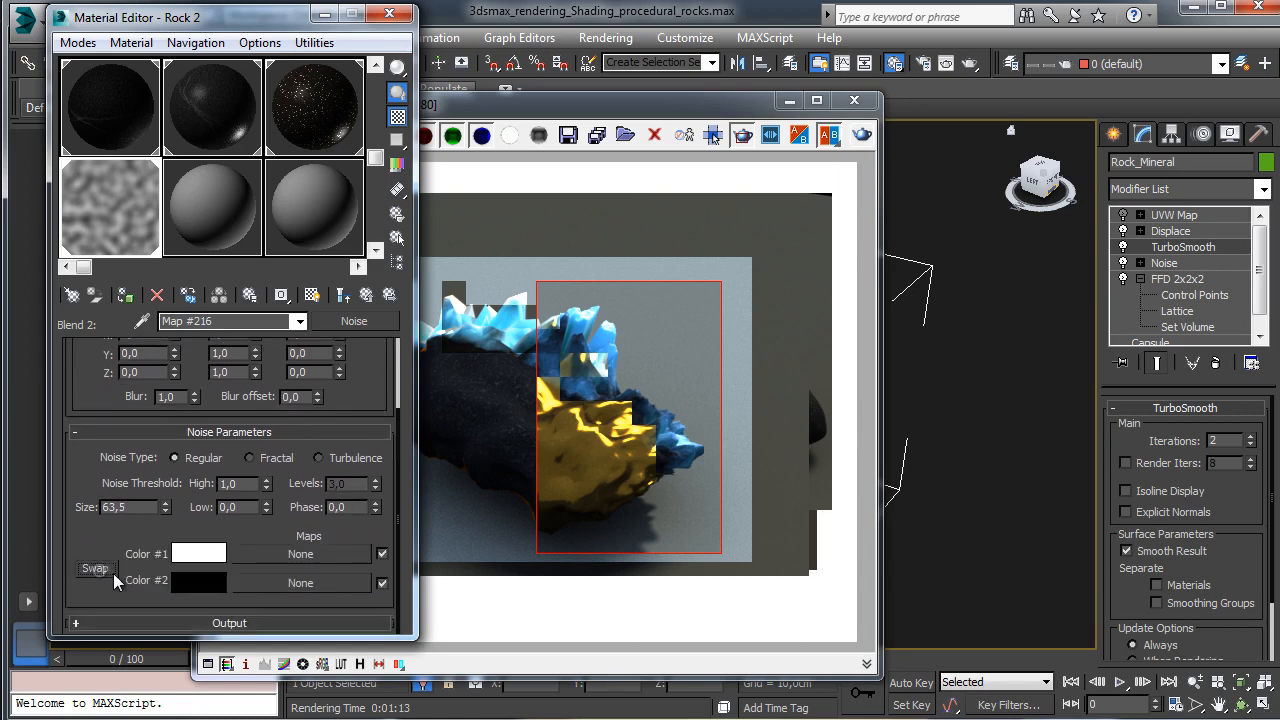
Step: Set the blend noise to Fractal type, with a high threshold of 0,63 and a low threshold of 0,54
click(356, 459)
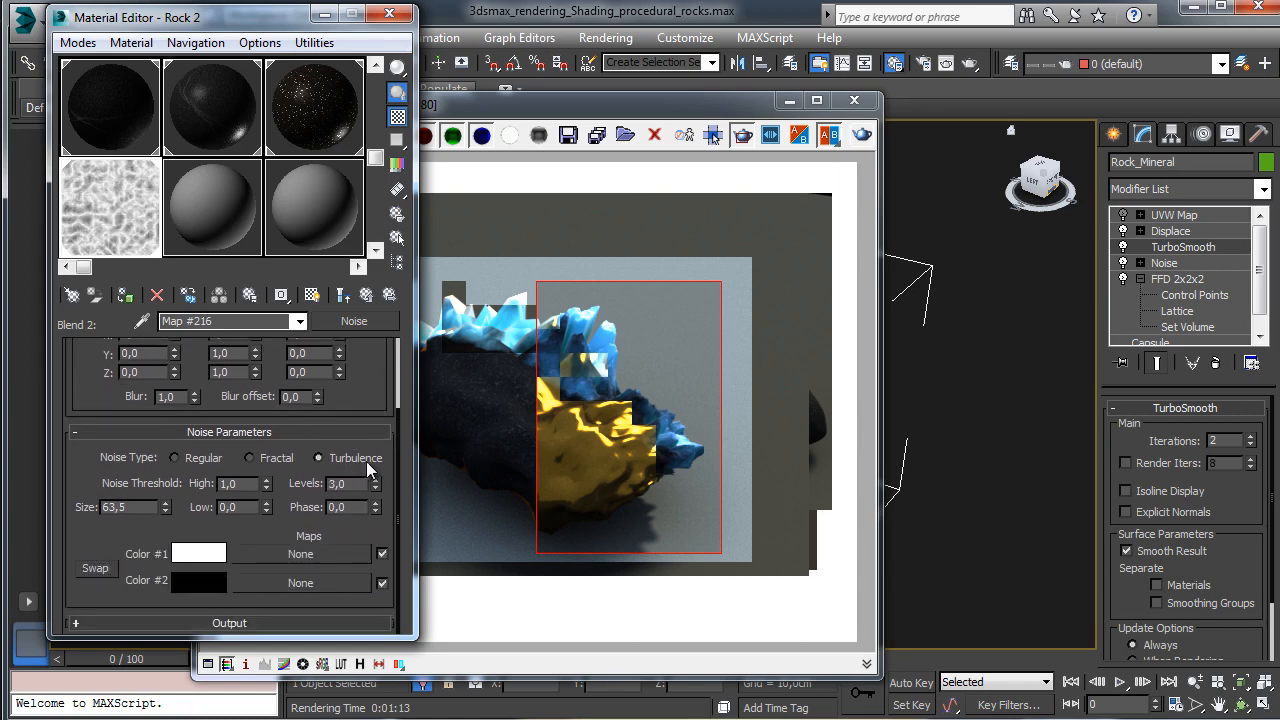
click(290, 456)
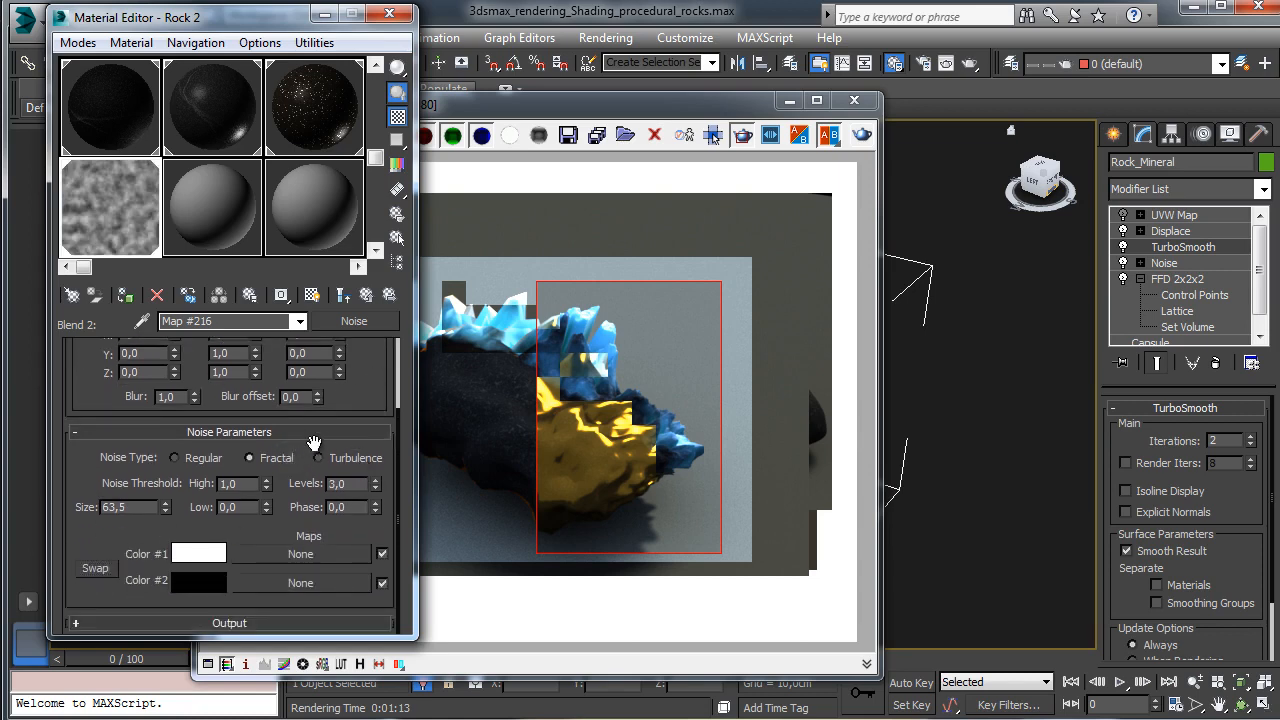
double_click(245, 483)
text(0,63)
key(Return)
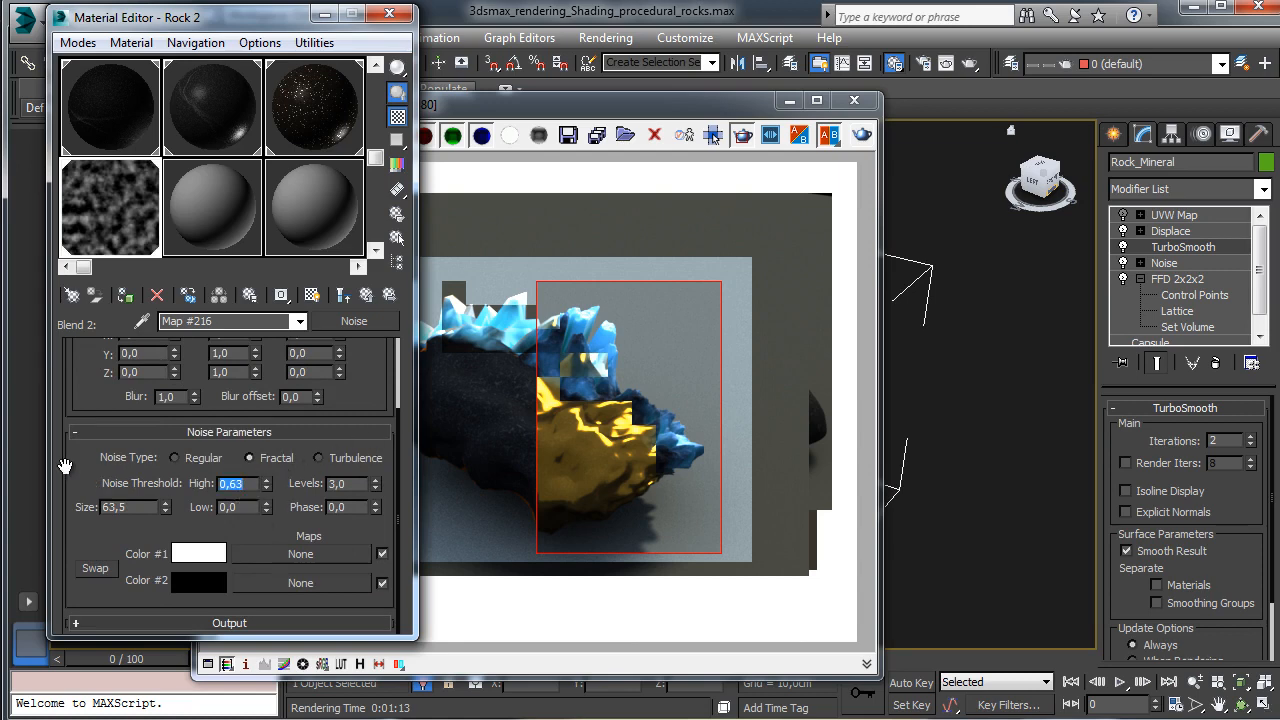
click(246, 507)
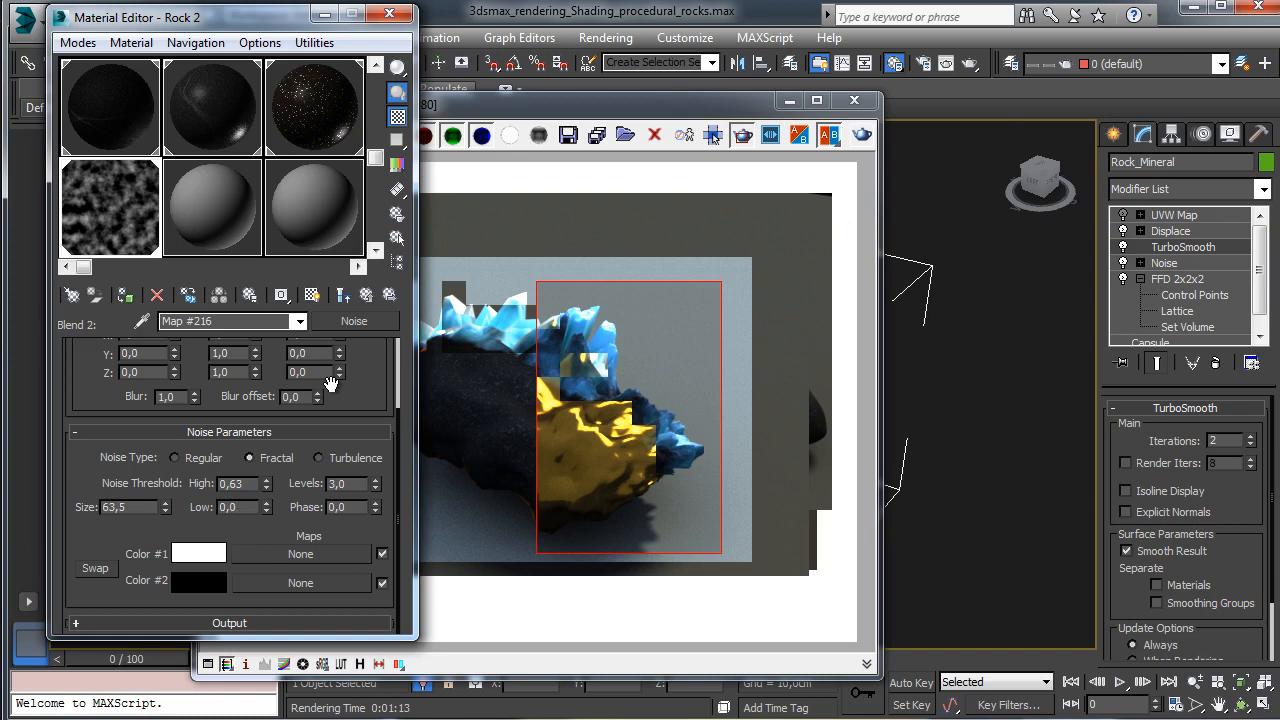
text(54)
key(Return)
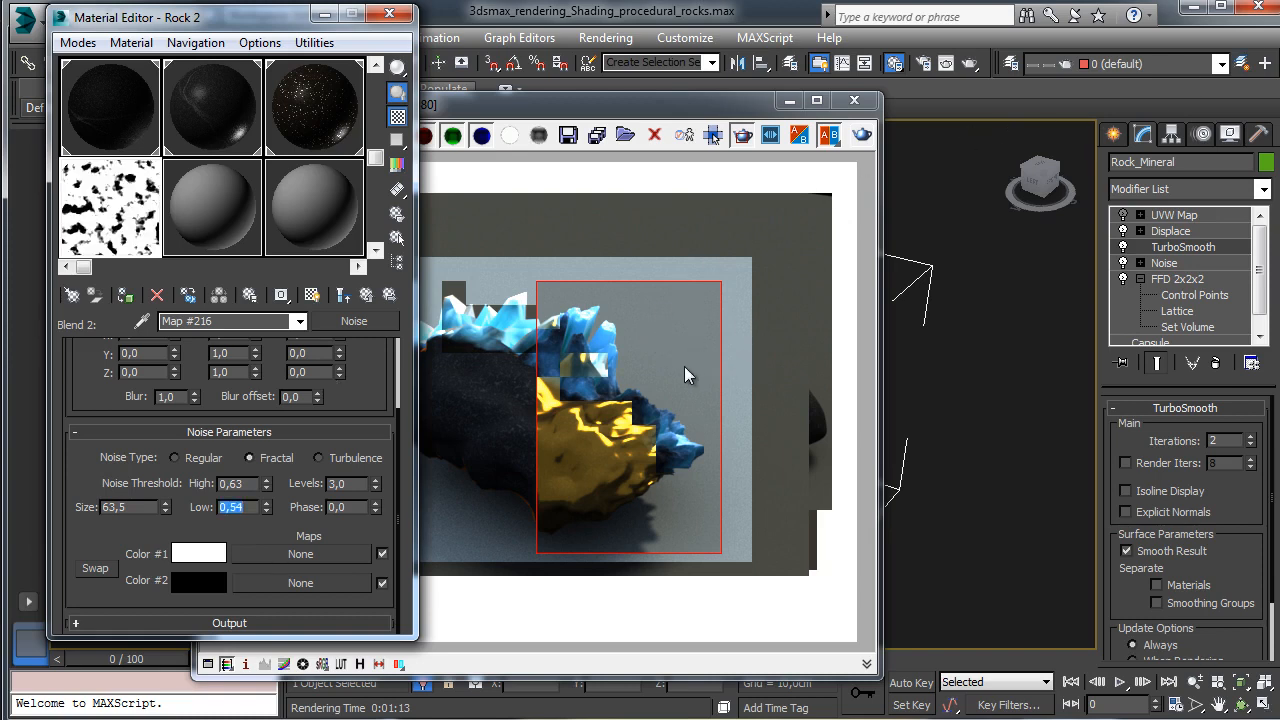
Step: Set the size of the gold coat's blend noise to 72
click(130, 508)
key(BackSpace)
key(BackSpace)
key(BackSpace)
key(BackSpace)
key(BackSpace)
text(72)
key(Return)
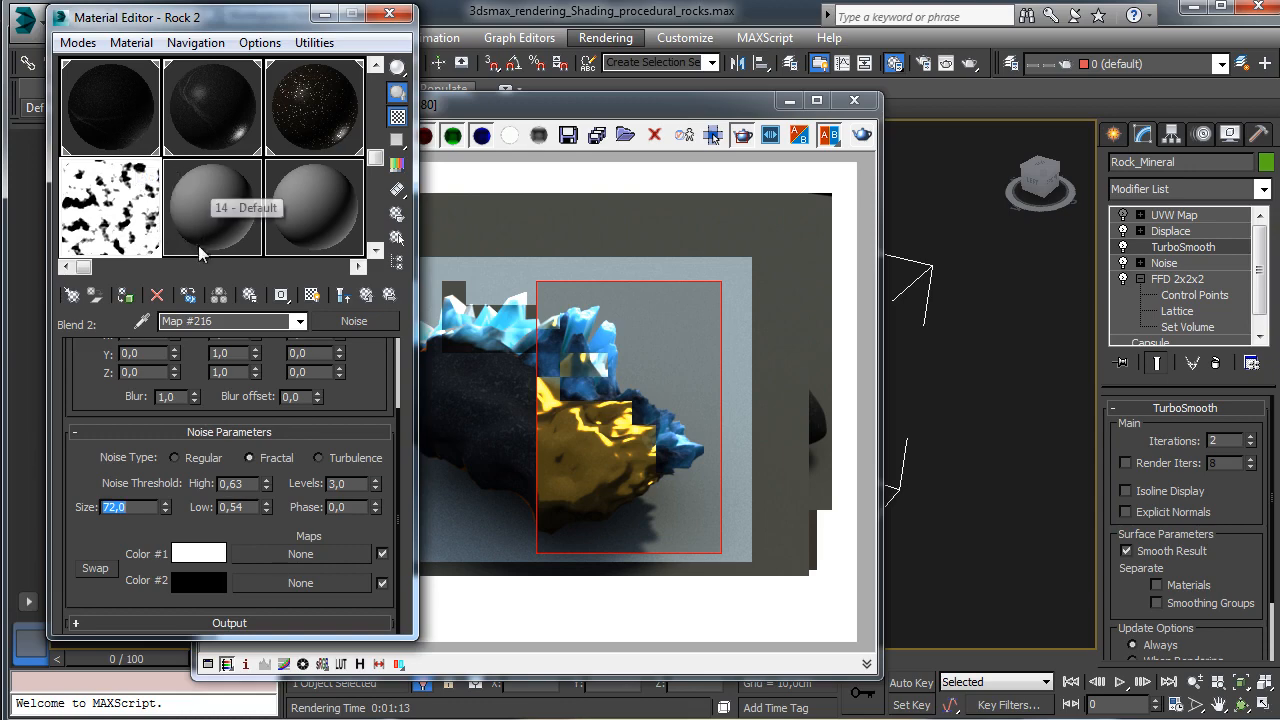
Step: Nest a second Noise map in Color #1 of the blend noise and set its type to Turbulence
click(295, 553)
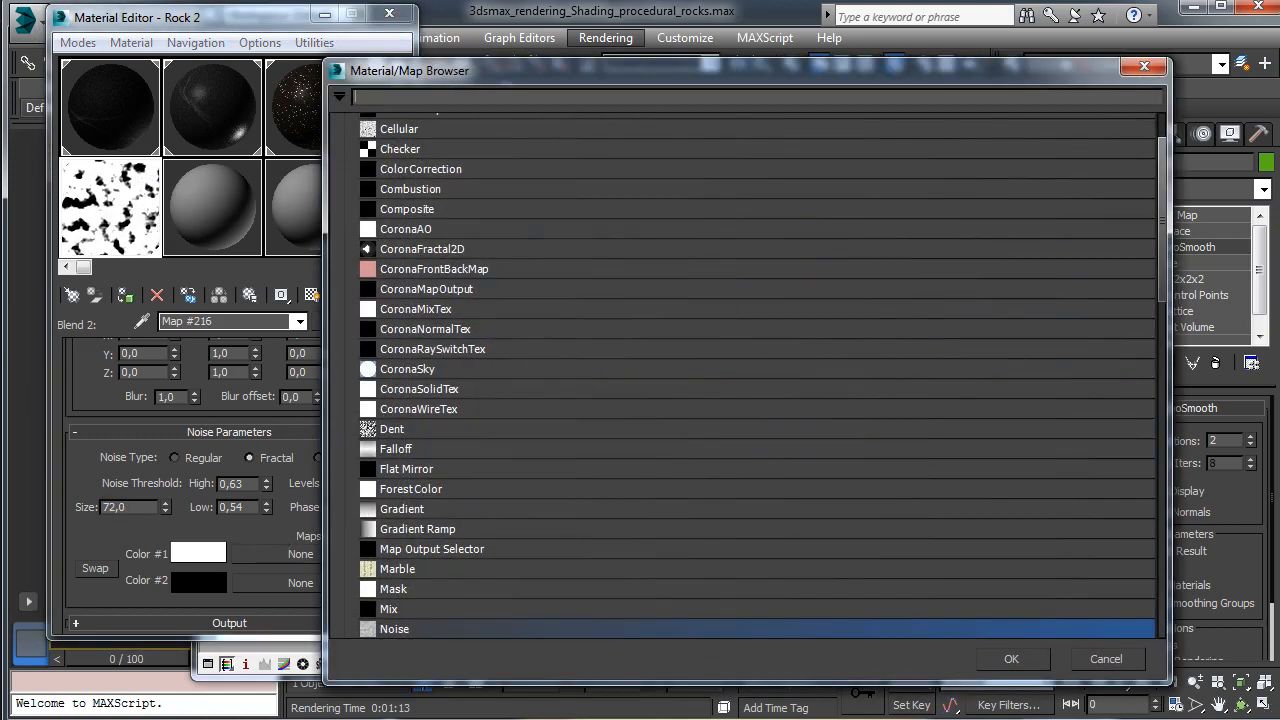
double_click(395, 628)
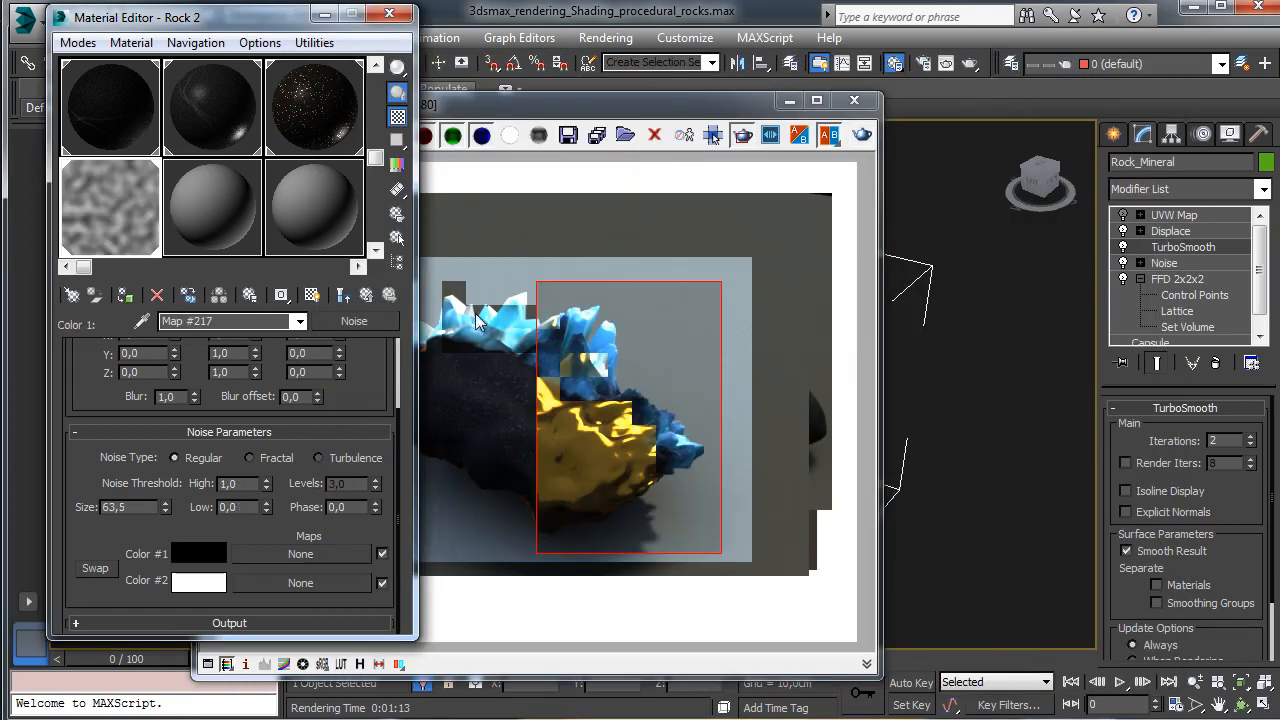
click(340, 456)
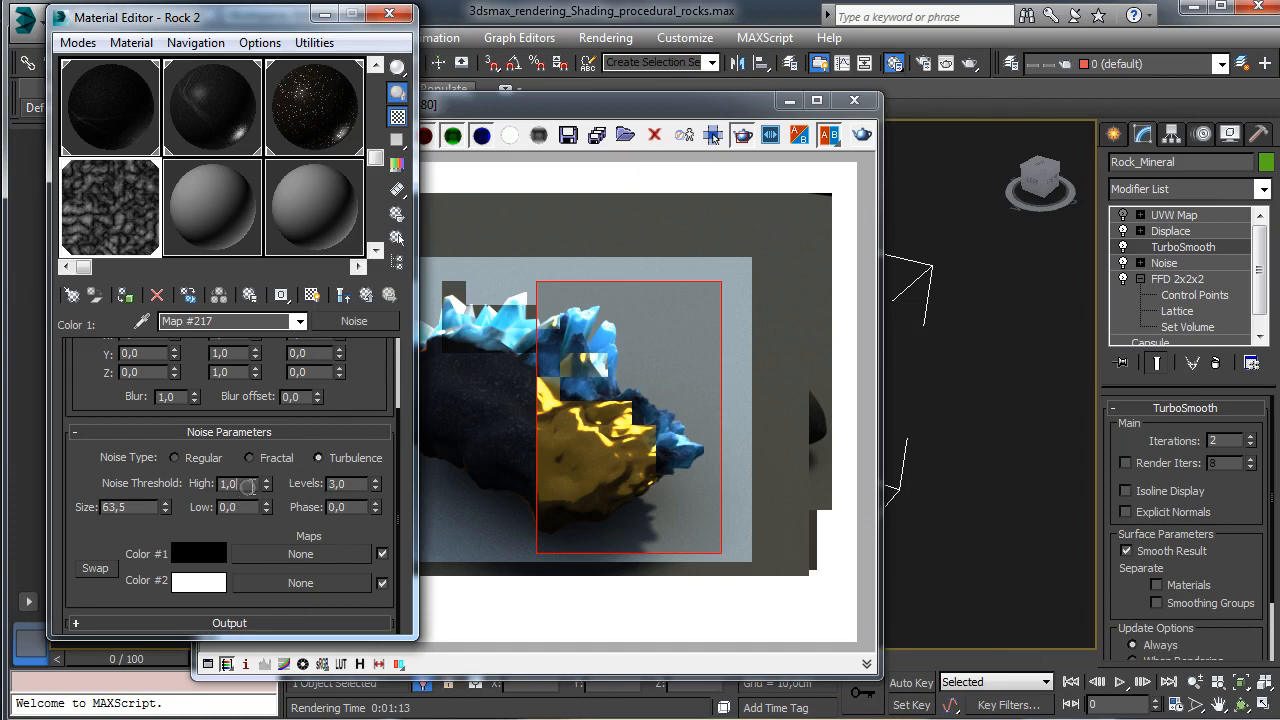
Step: Give the nested Color #1 noise a high threshold of 0,055 and a low threshold of 0,02, and swap its colours
double_click(236, 483)
text(0)
key(Return)
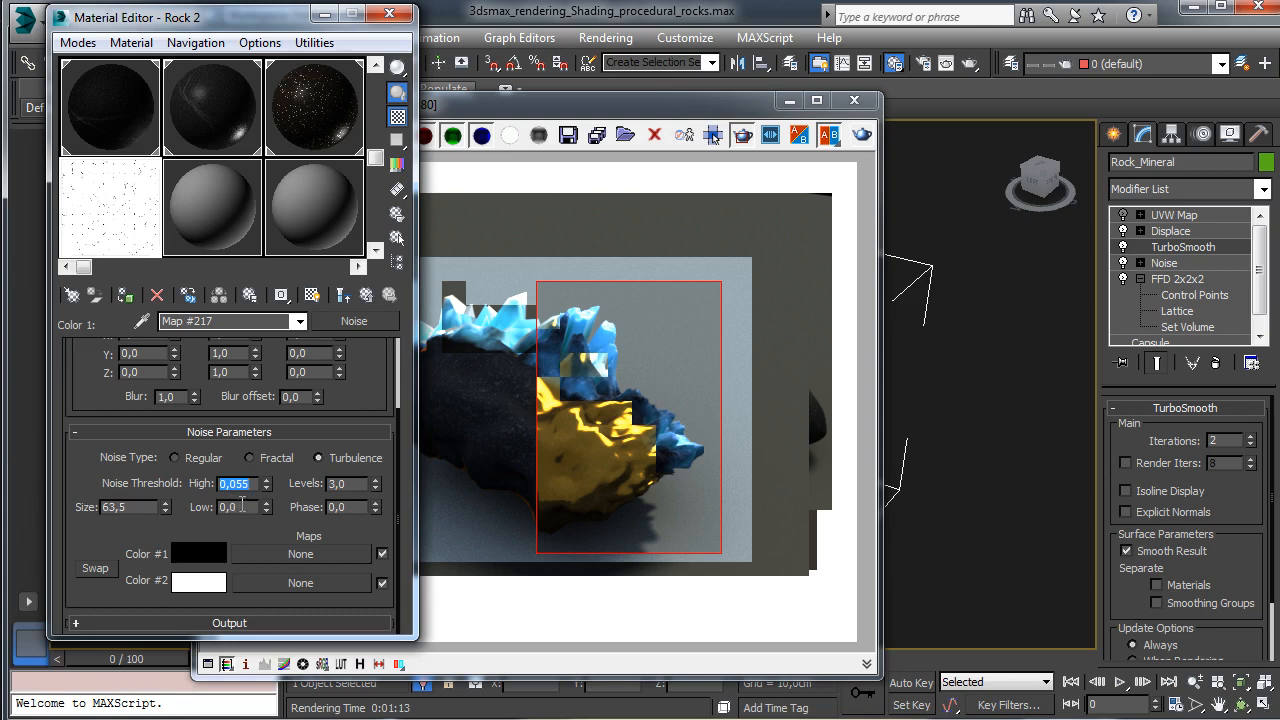
key(Tab)
text(2)
key(Return)
click(95, 568)
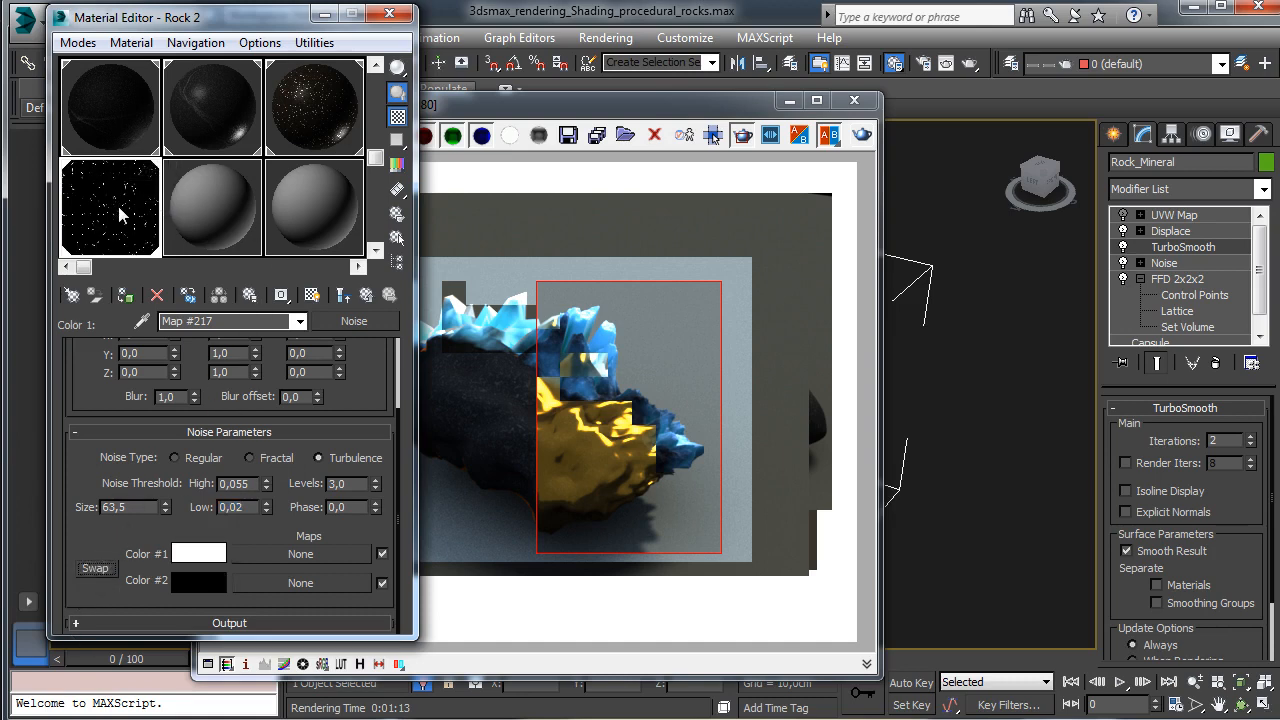
Step: Set the nested noise's levels to 6 and its size to 6, and return to the parent blend noise
double_click(342, 484)
text(6)
key(Return)
double_click(136, 505)
text(6)
click(343, 294)
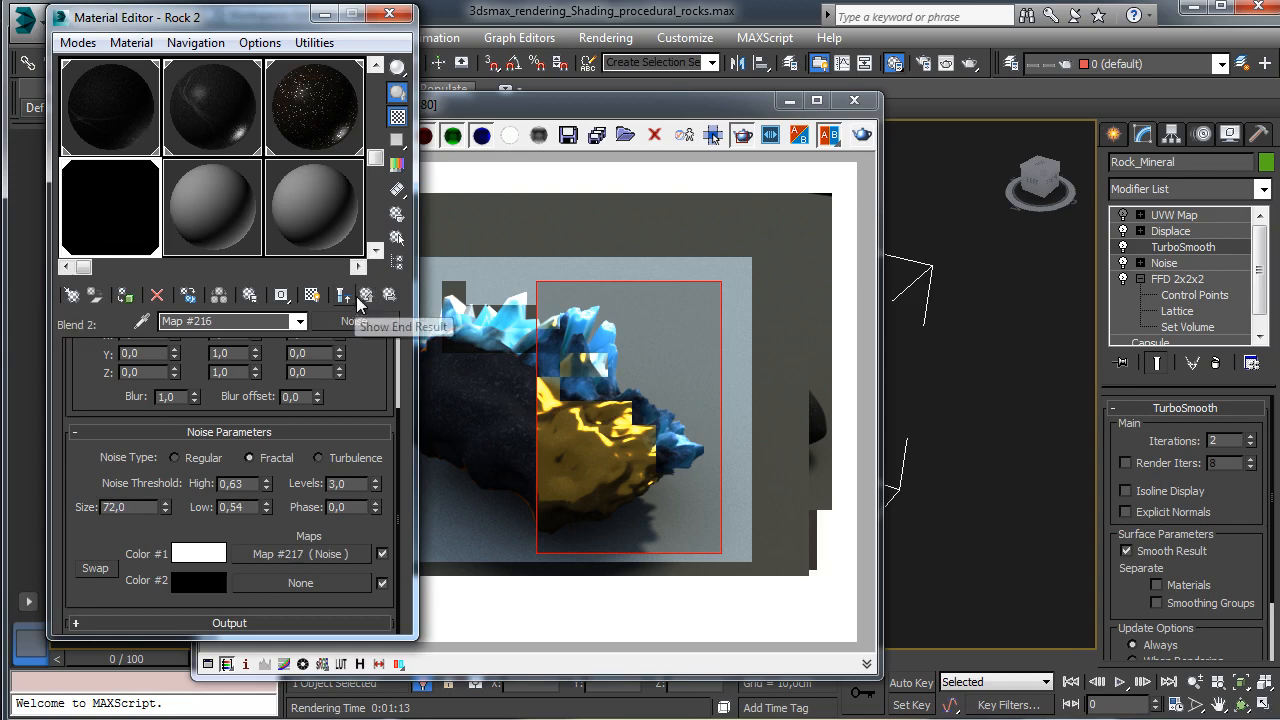
Step: Test-render the rock region with the noise-masked gold, stopping the render early and minimizing the frame buffer
click(862, 134)
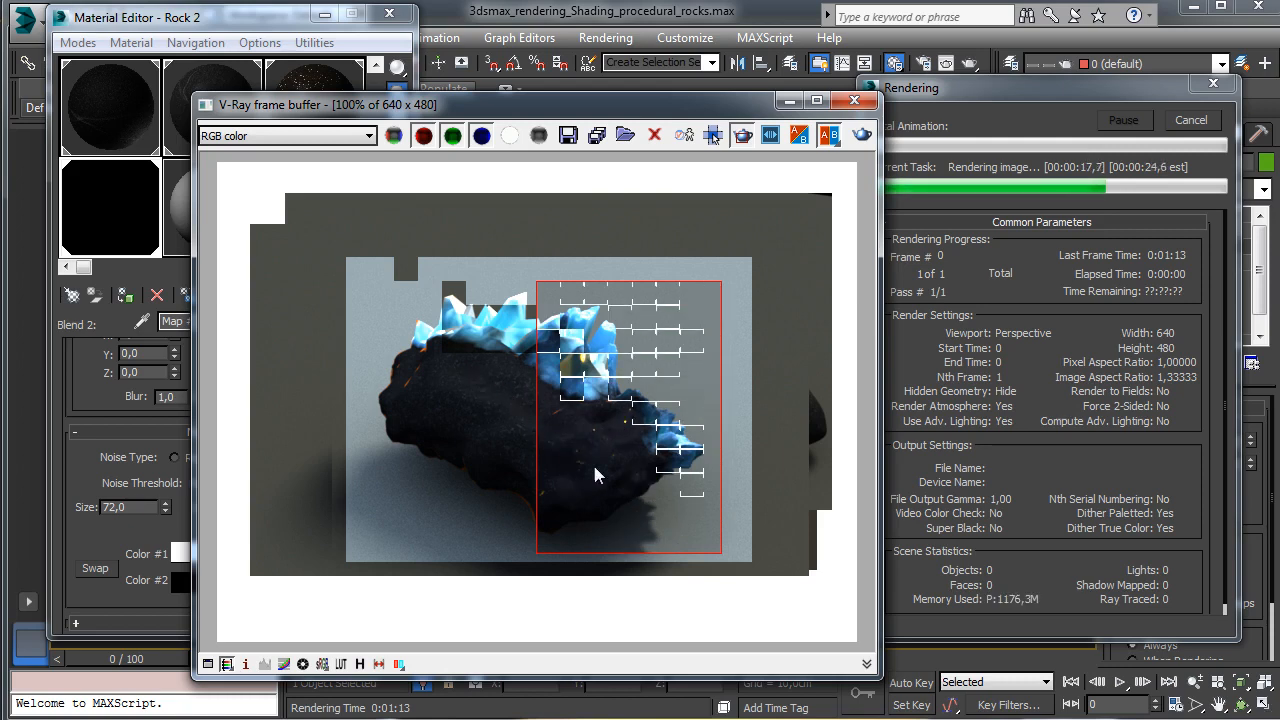
click(1190, 120)
click(789, 100)
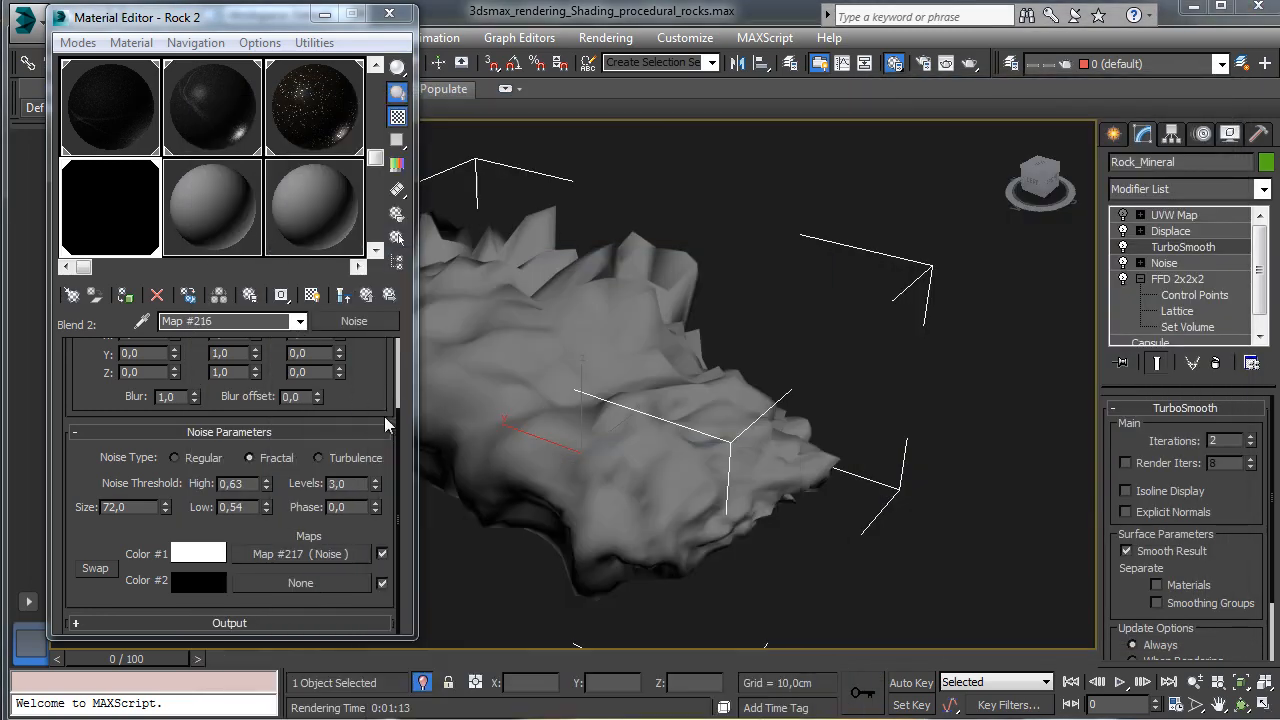
Step: Add a further Noise map to Color #2 of the nested Turbulence noise and make it Turbulence type
click(300, 553)
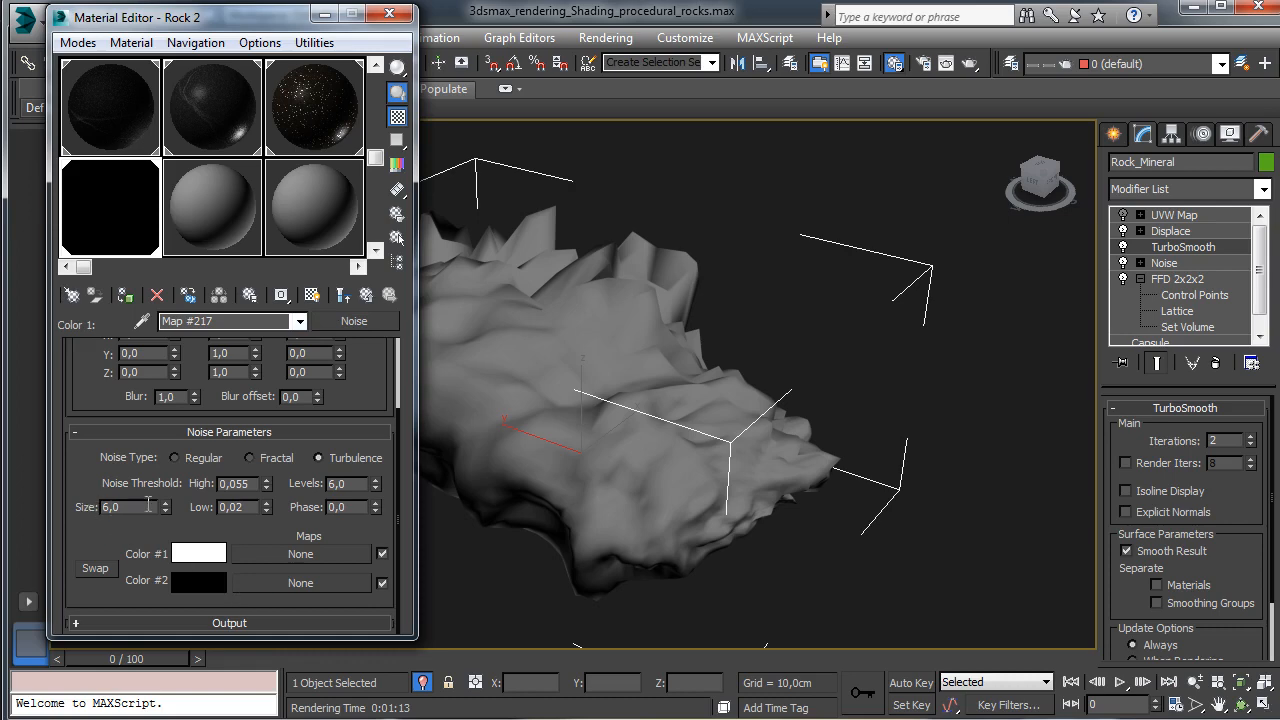
click(261, 586)
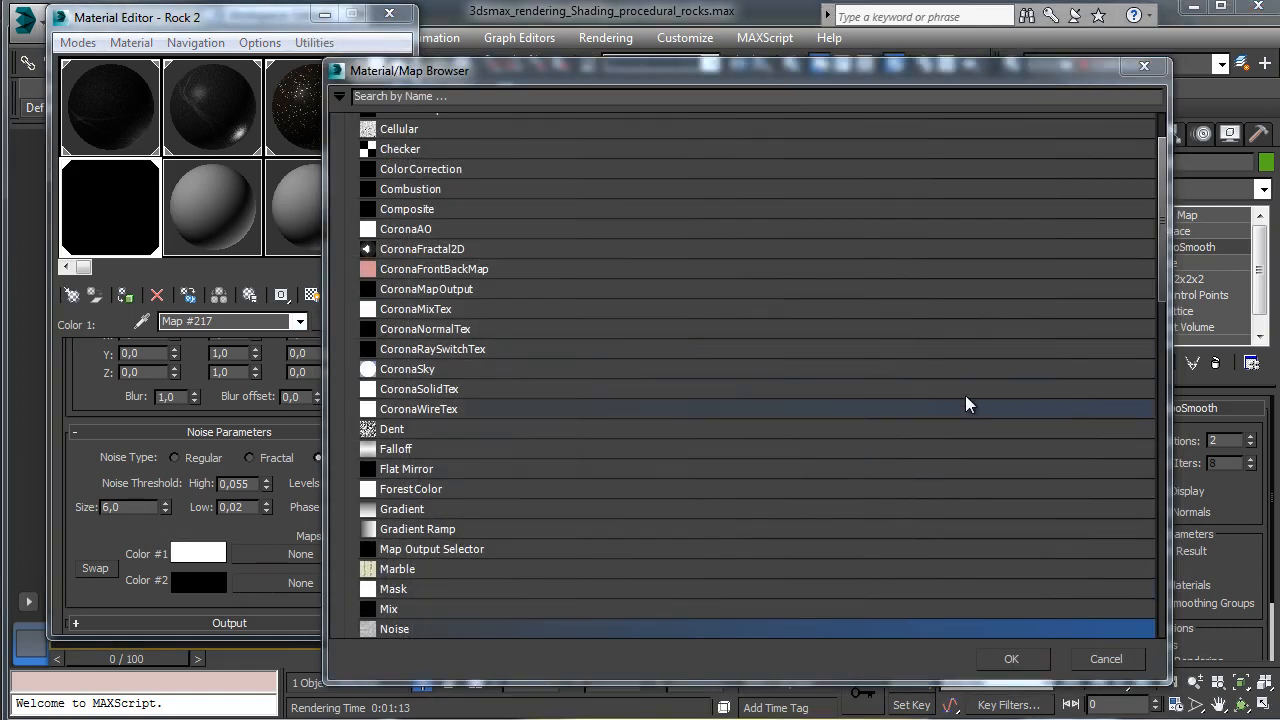
drag(1163, 289, 1169, 325)
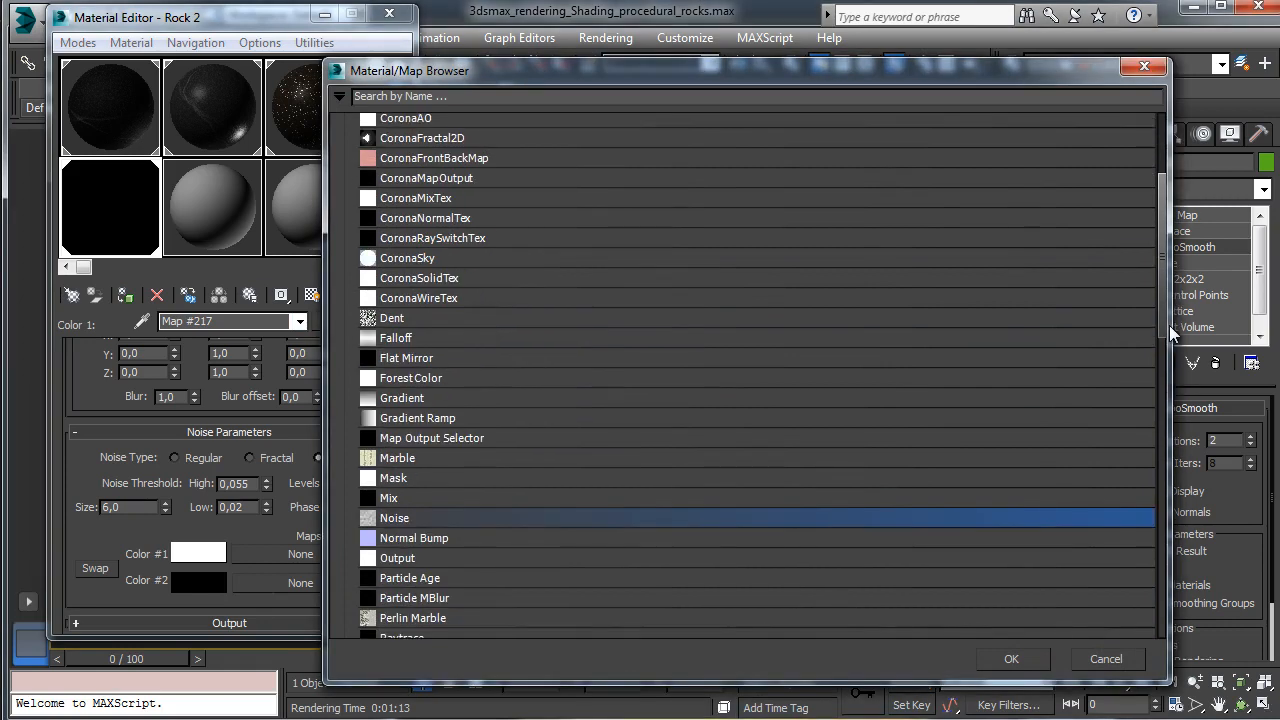
double_click(408, 519)
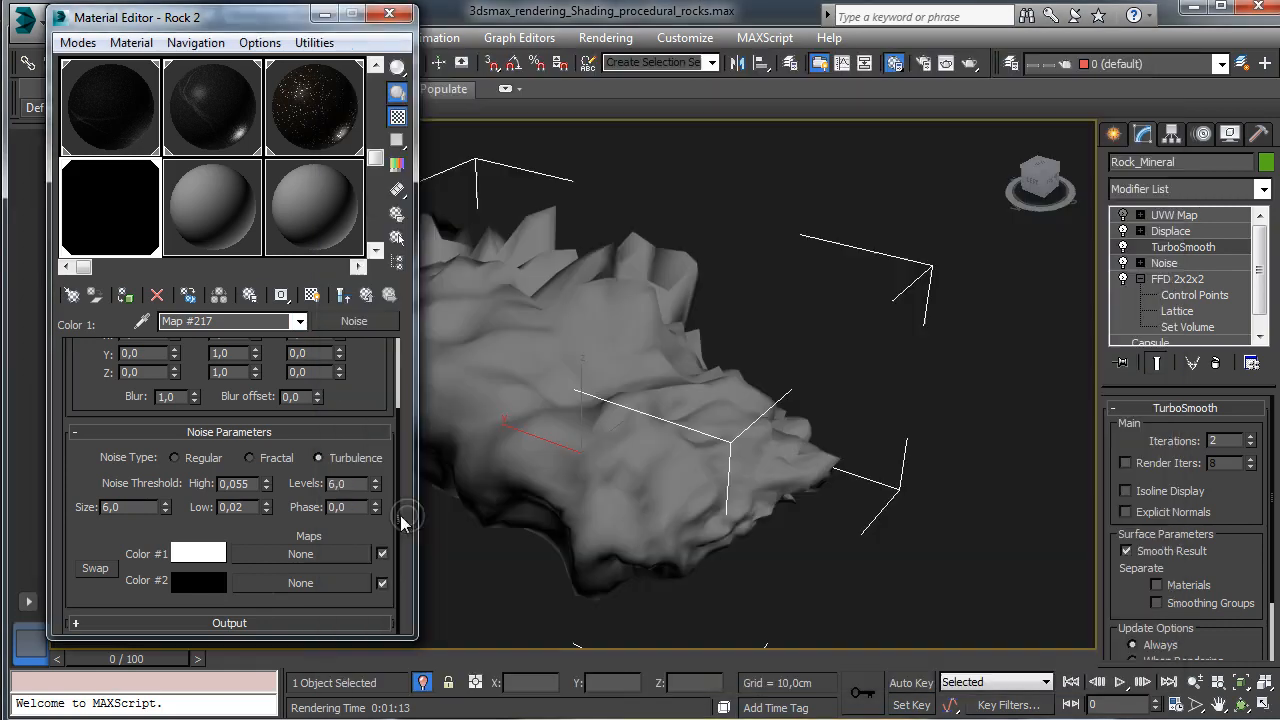
click(325, 461)
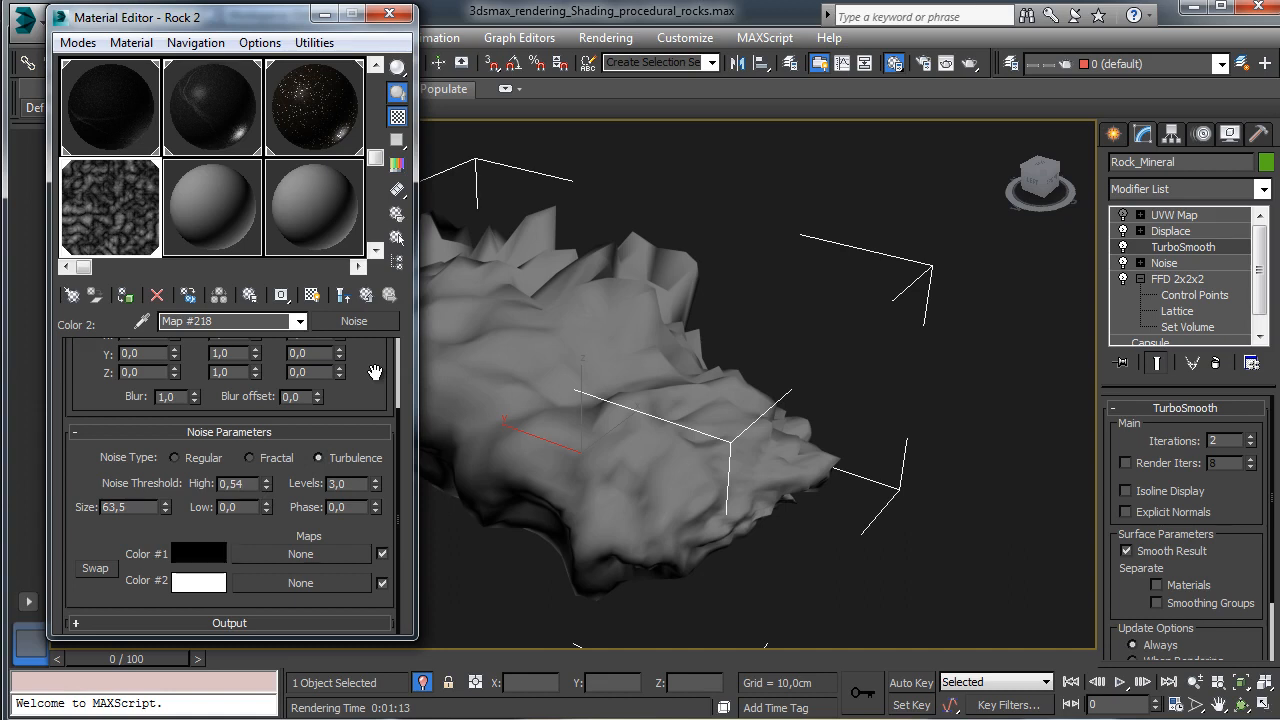
Step: Set the new Color #2 noise's high threshold to 0,54 and low threshold to 0,48
key(Return)
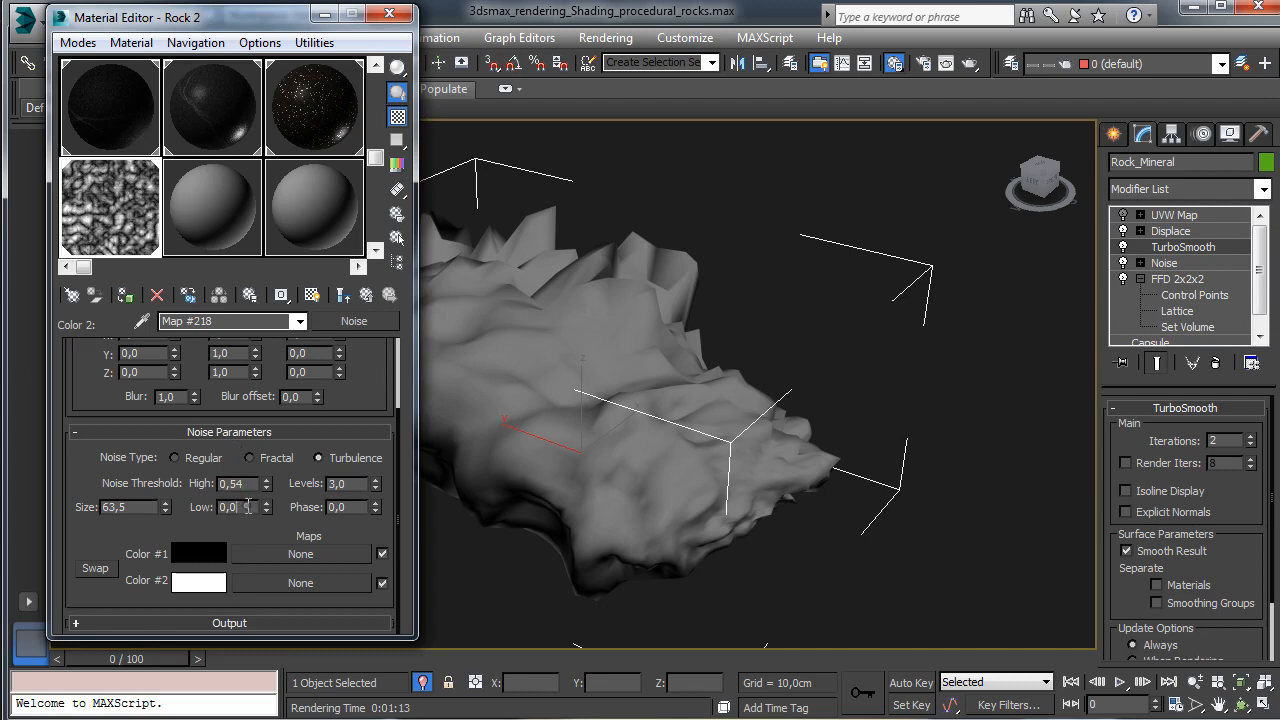
double_click(247, 507)
text(0,48)
key(Return)
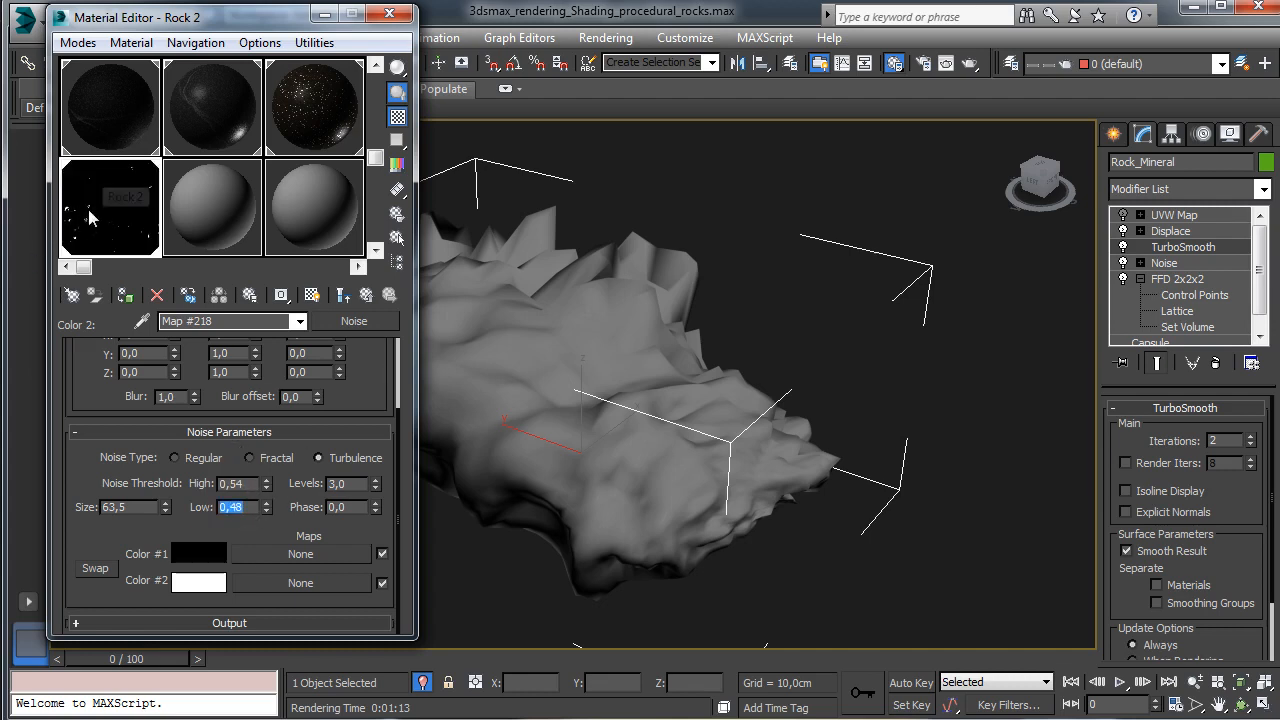
Step: Set the Color #2 noise's levels to 8 and size to 8, and return to its parent noise
double_click(360, 483)
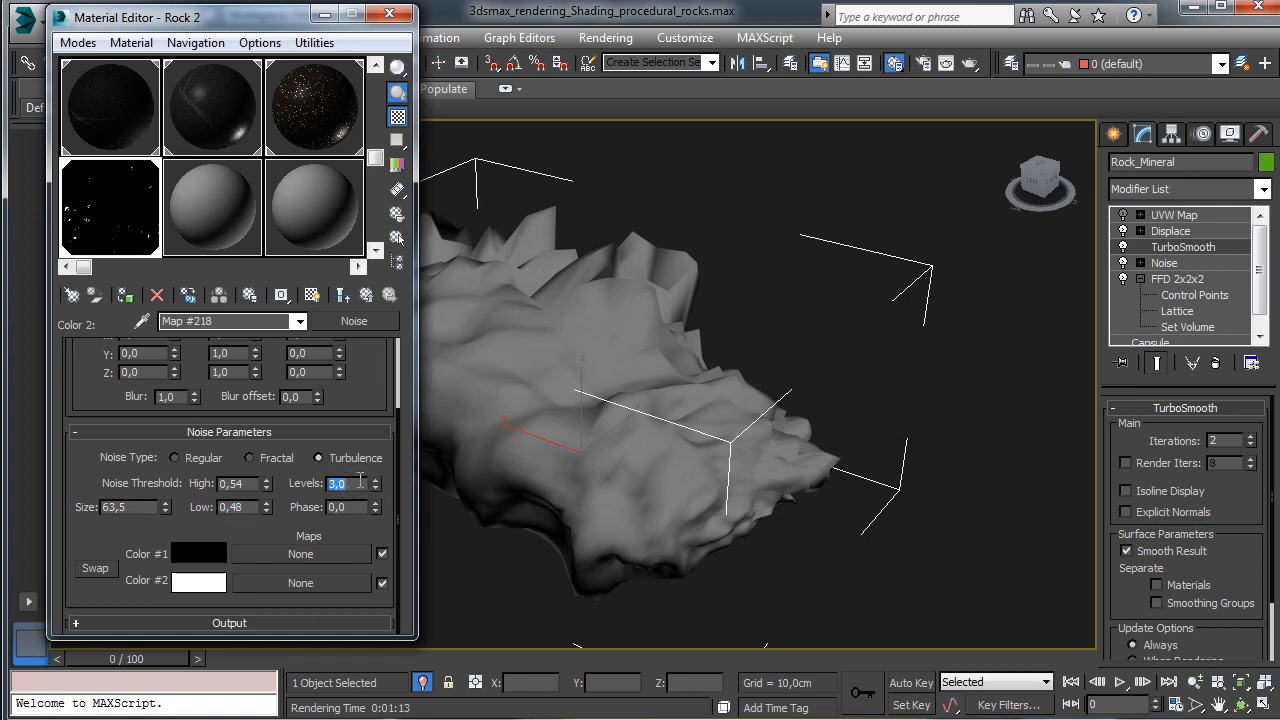
text(8)
key(Tab)
text(8)
key(Return)
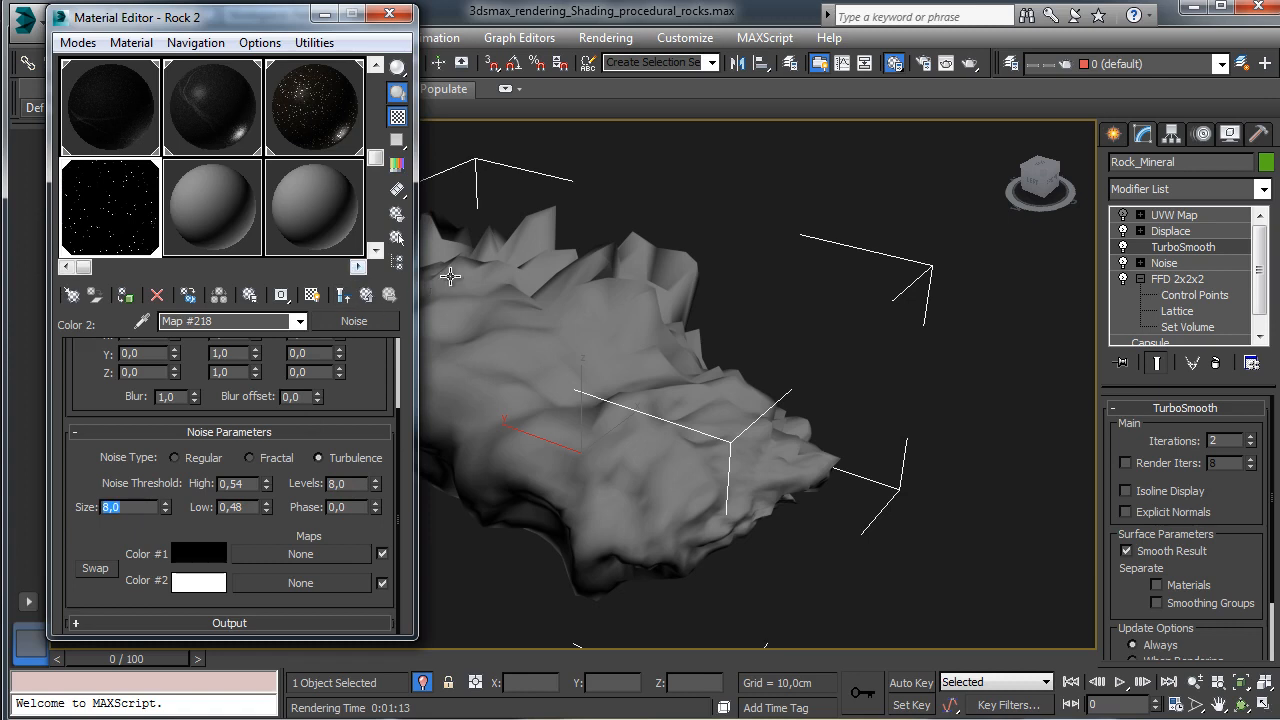
click(342, 295)
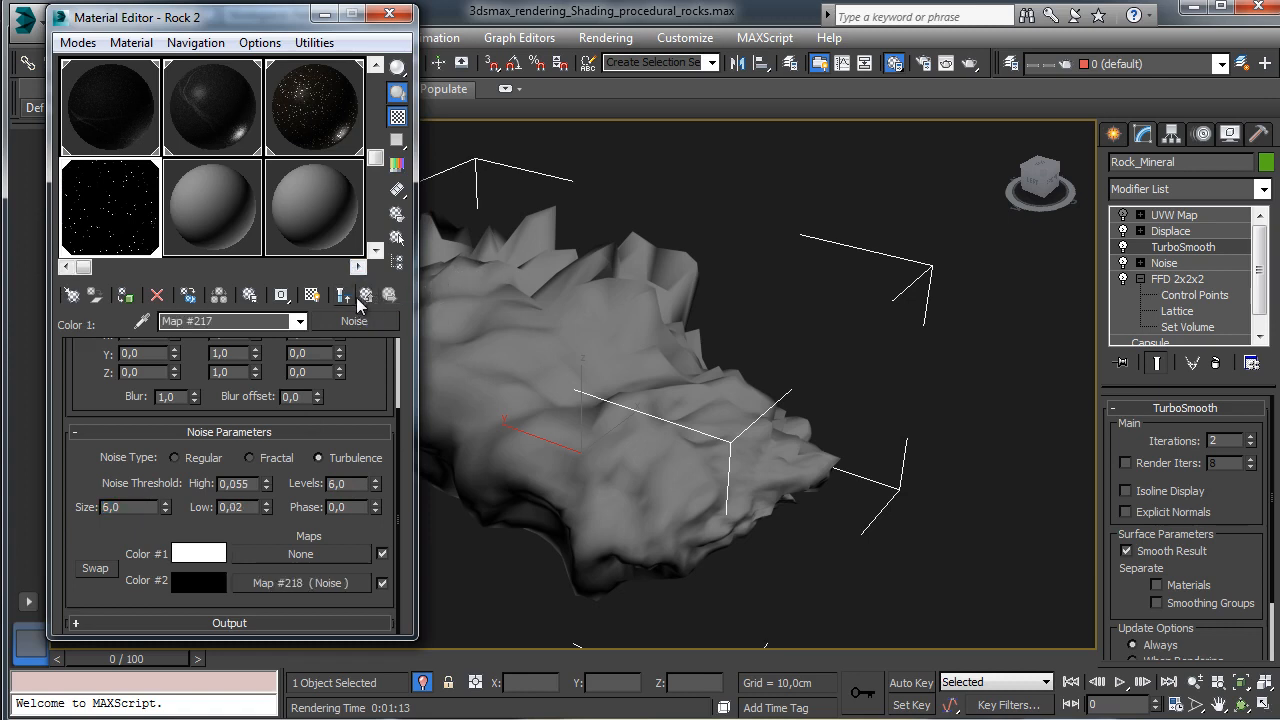
Step: Render the region again to check the gold specks, minimize the frame buffer and return to the main blend noise
click(974, 67)
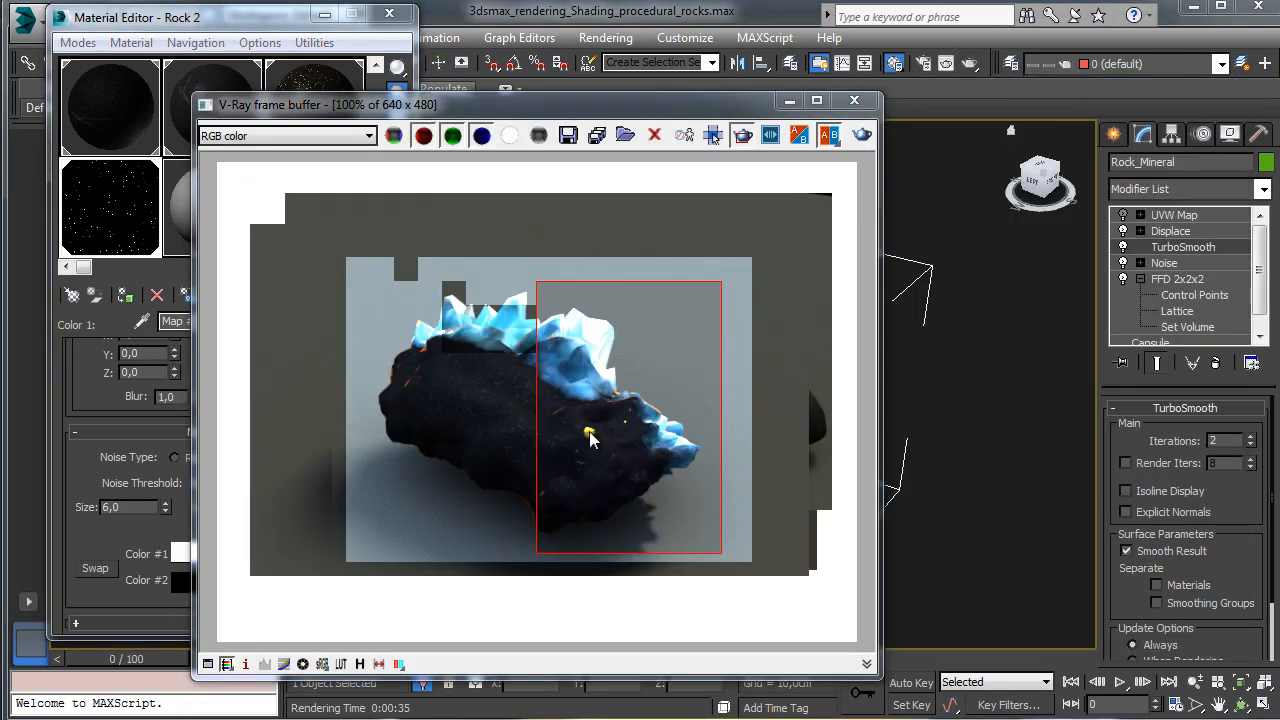
click(789, 101)
click(341, 295)
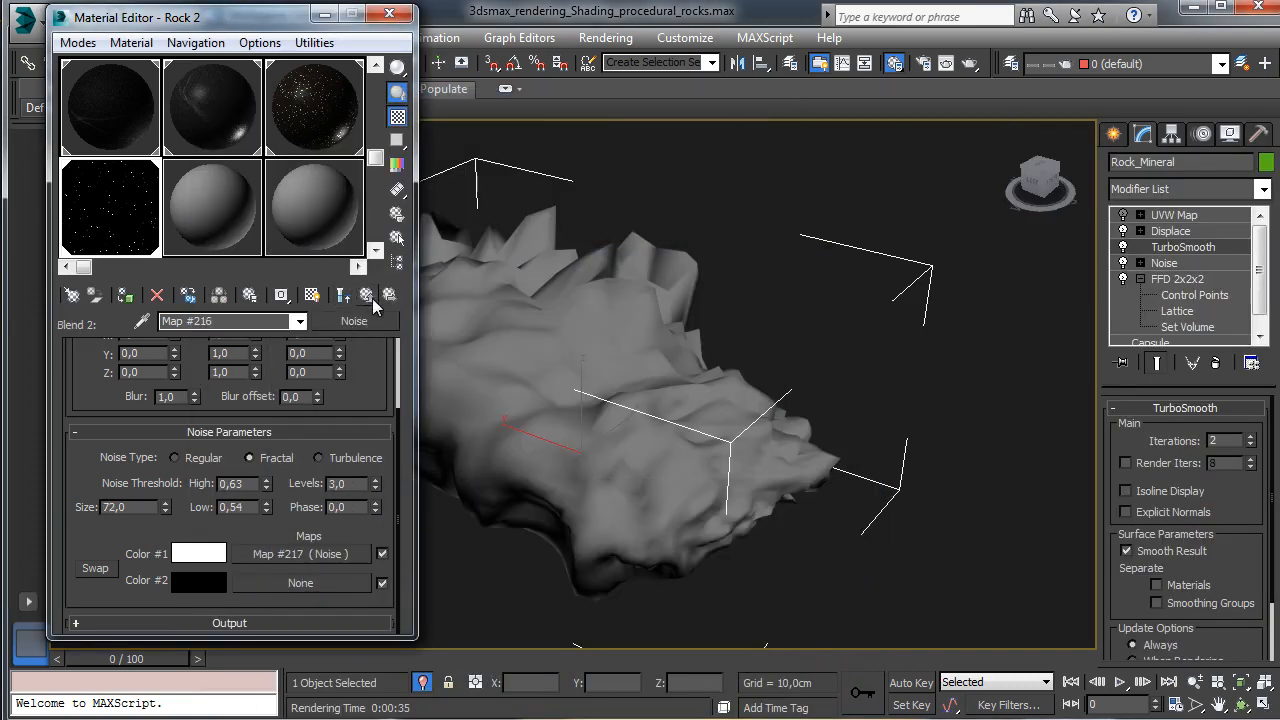
Step: Enable TurboSmooth's render iterations at 8 and redraw the render region around the whole rock
click(1174, 464)
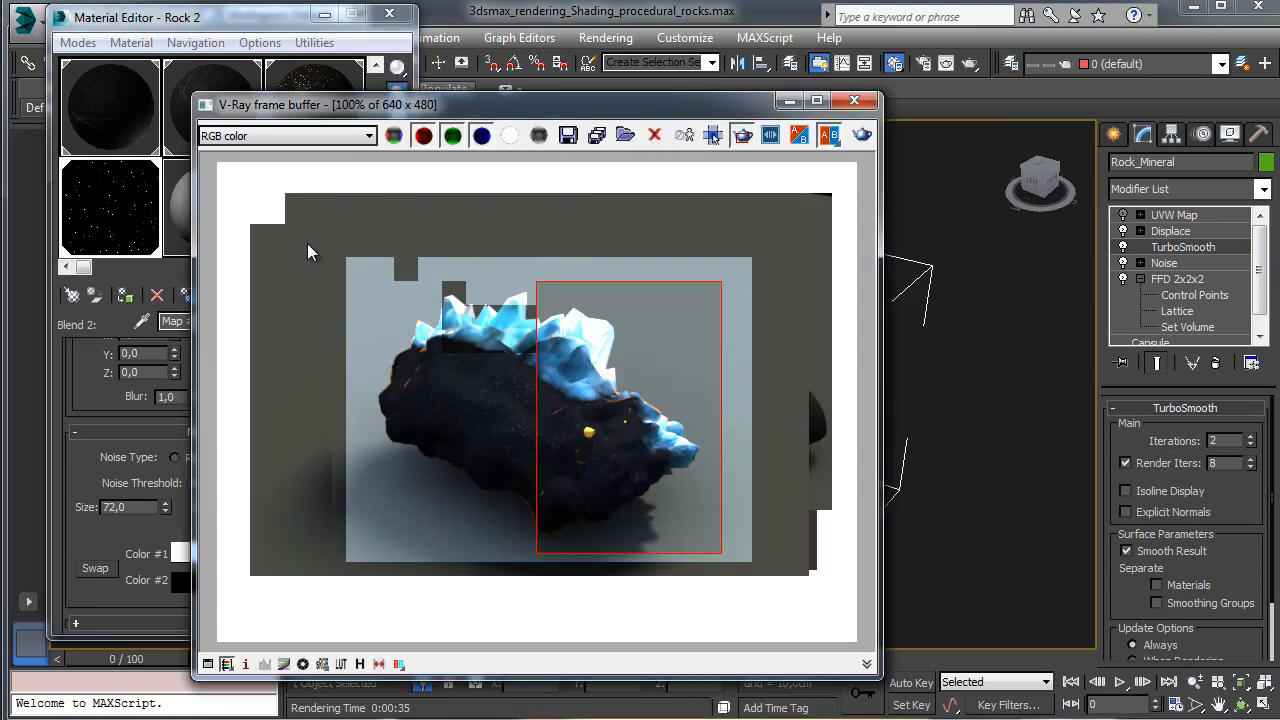
drag(307, 243, 755, 574)
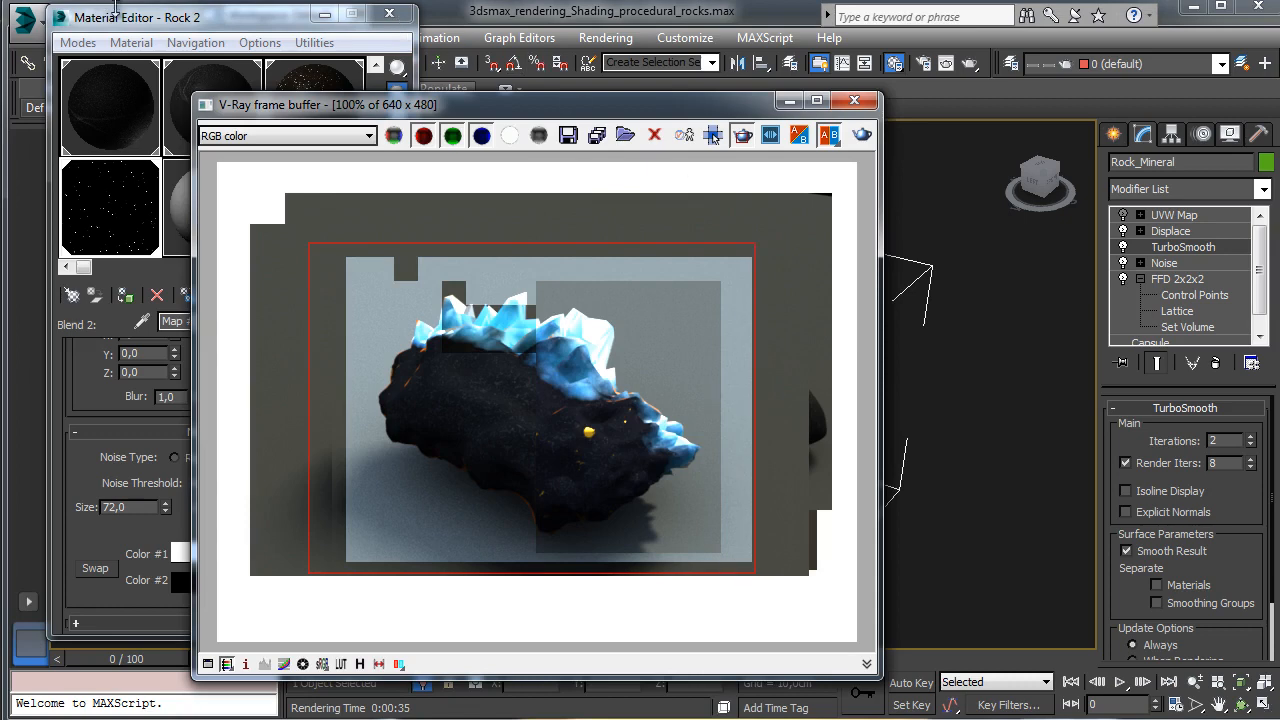
Step: Close the Material Editor and render the region around the whole rock
click(389, 13)
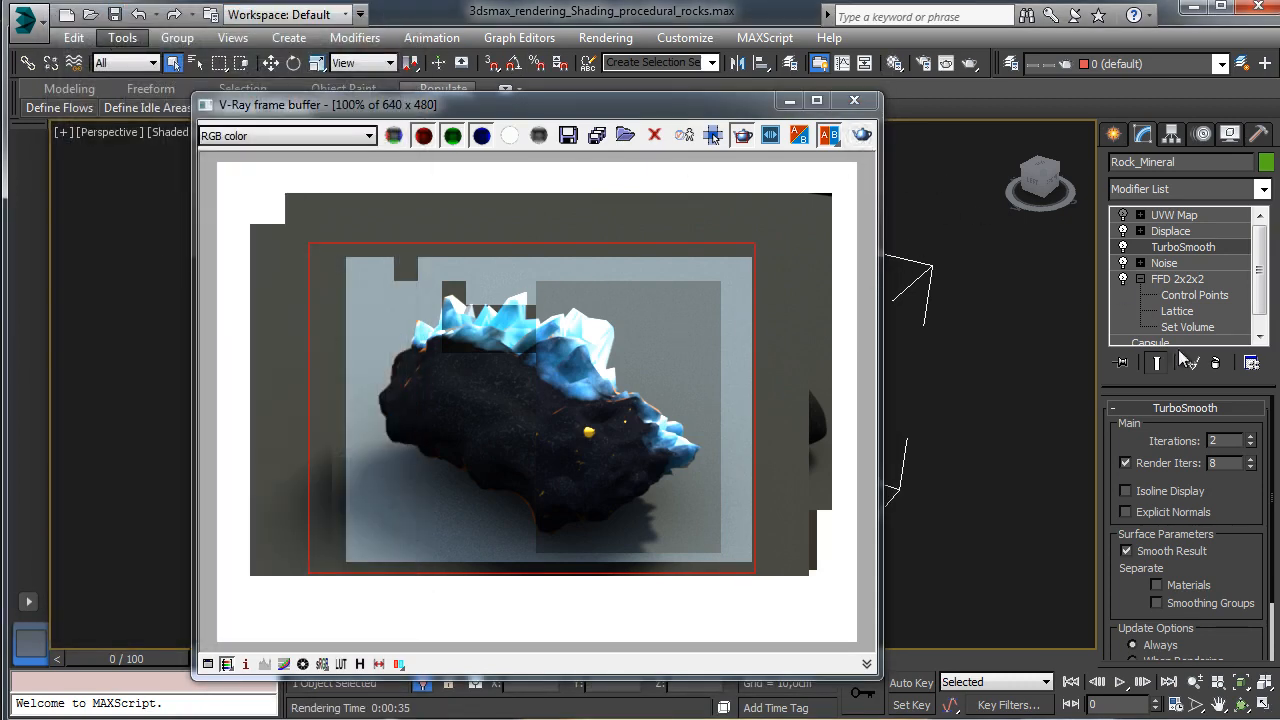
key(shift+q)
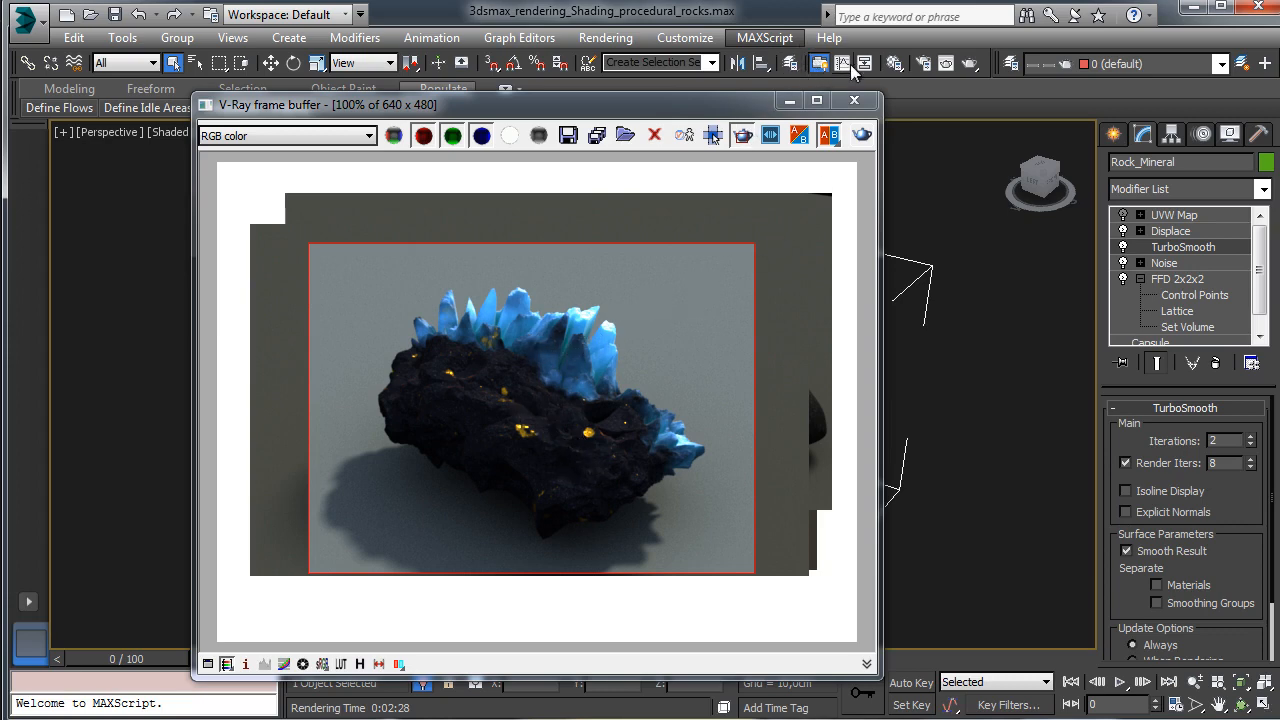
Step: In the Rock 2 base material's diffuse Composite, shift the Layer 4 falloff's two middle mix-curve points toward the black end
click(894, 63)
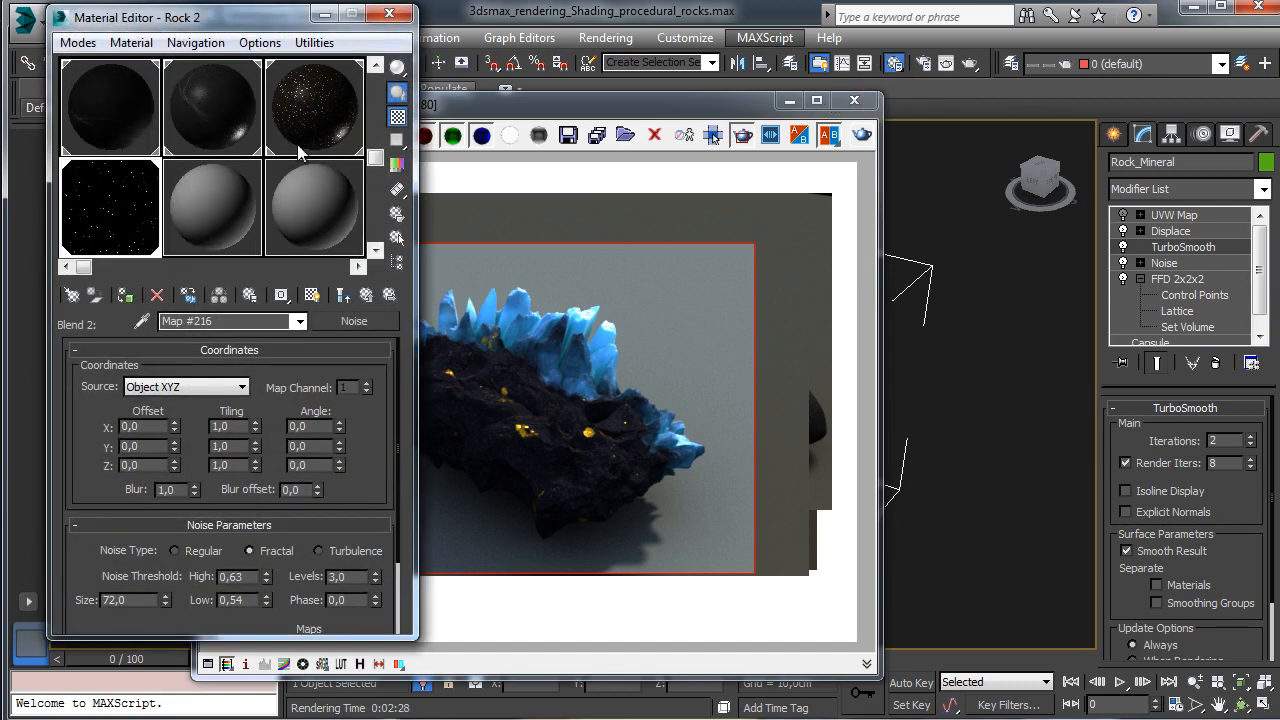
click(369, 295)
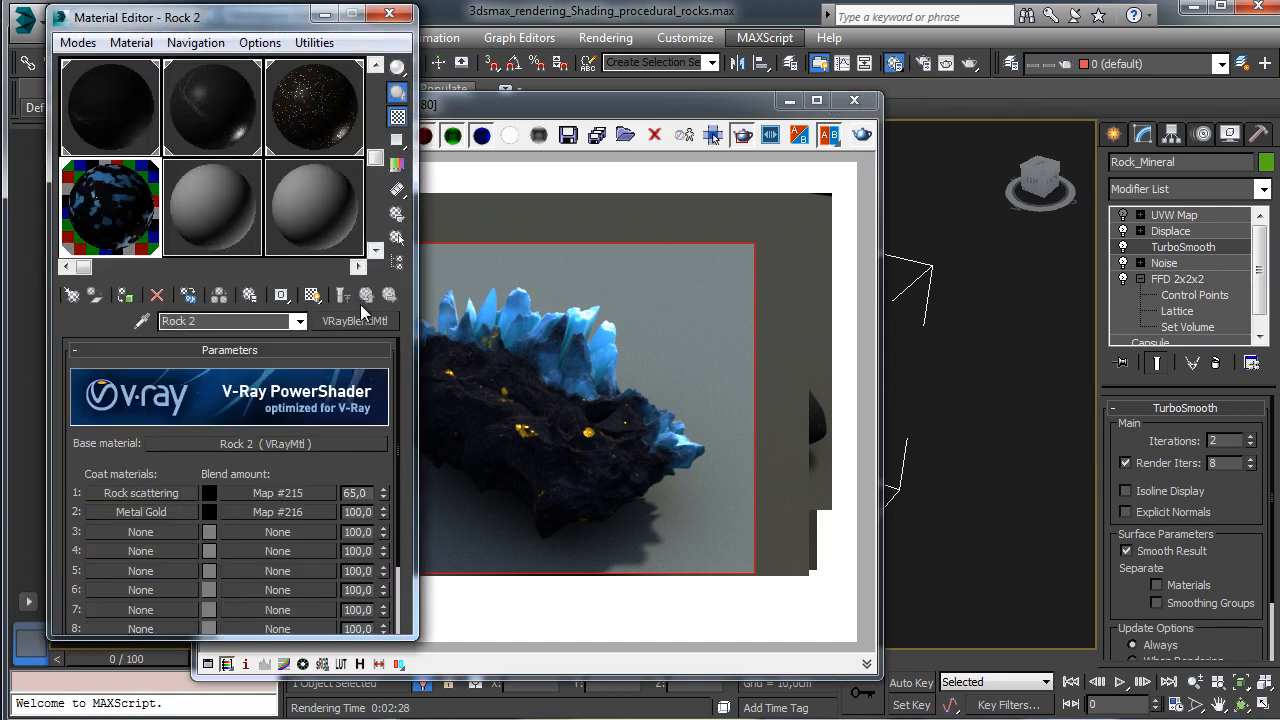
click(252, 448)
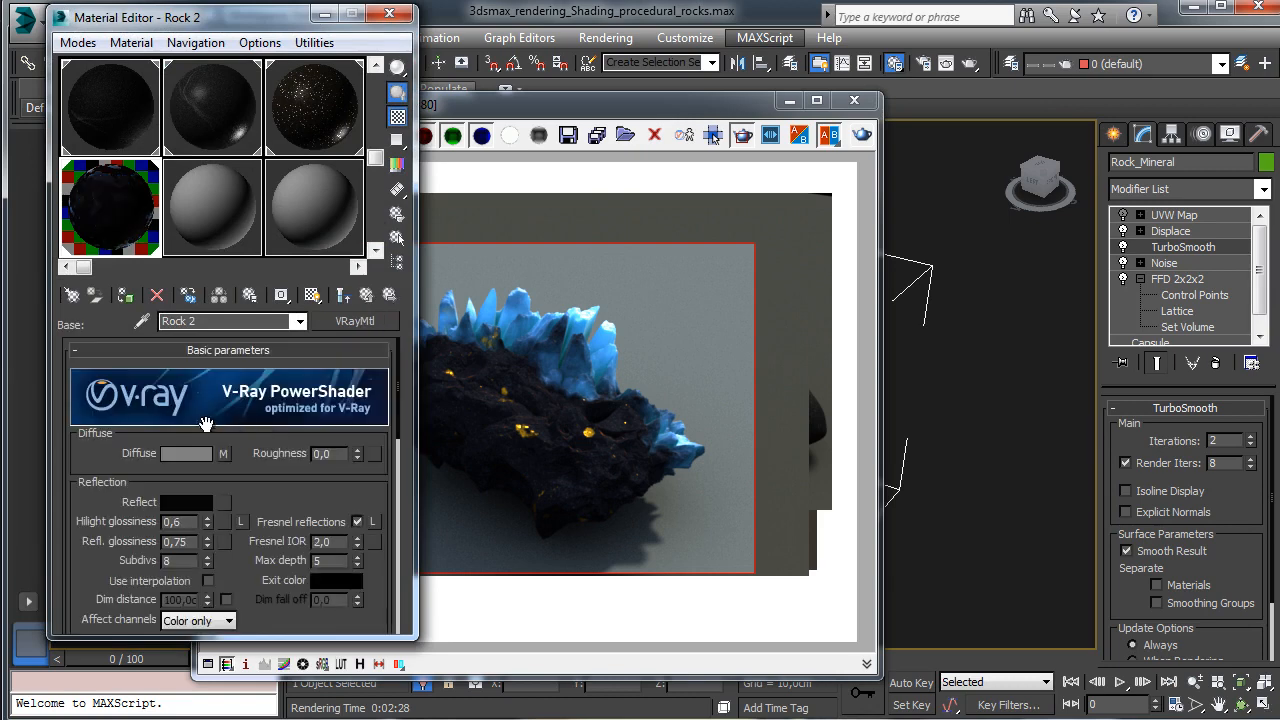
click(221, 453)
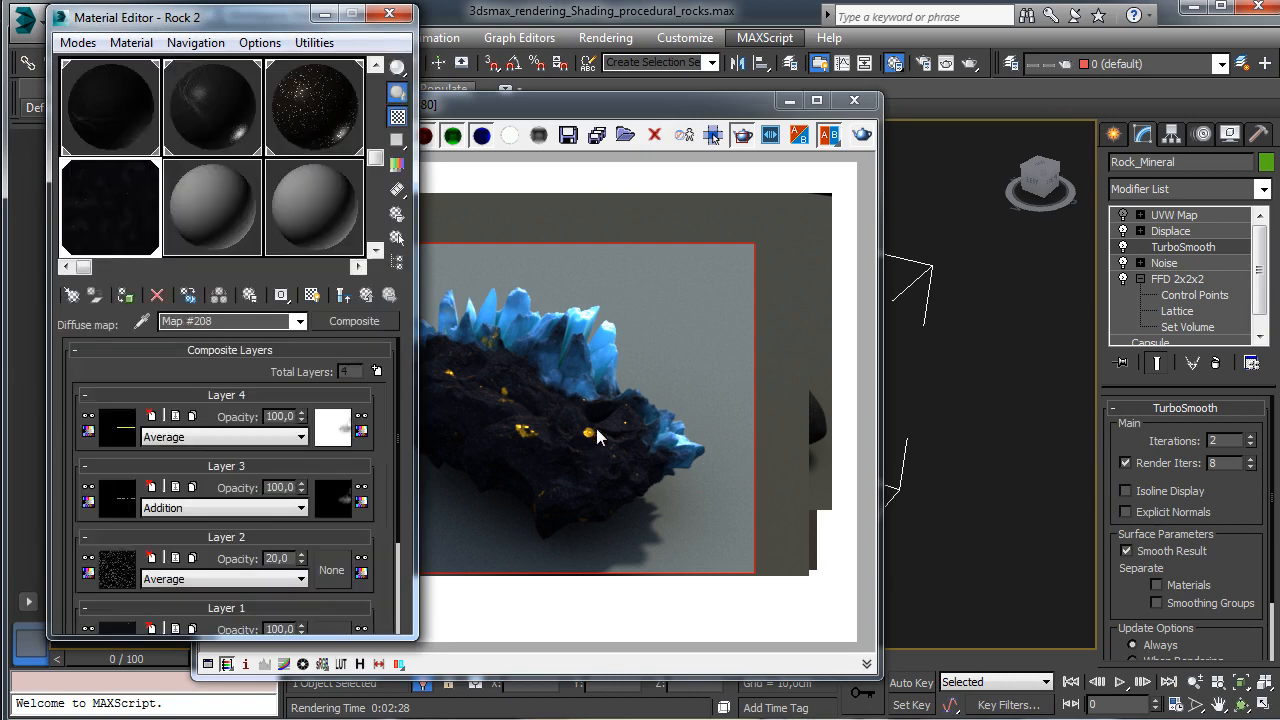
click(130, 490)
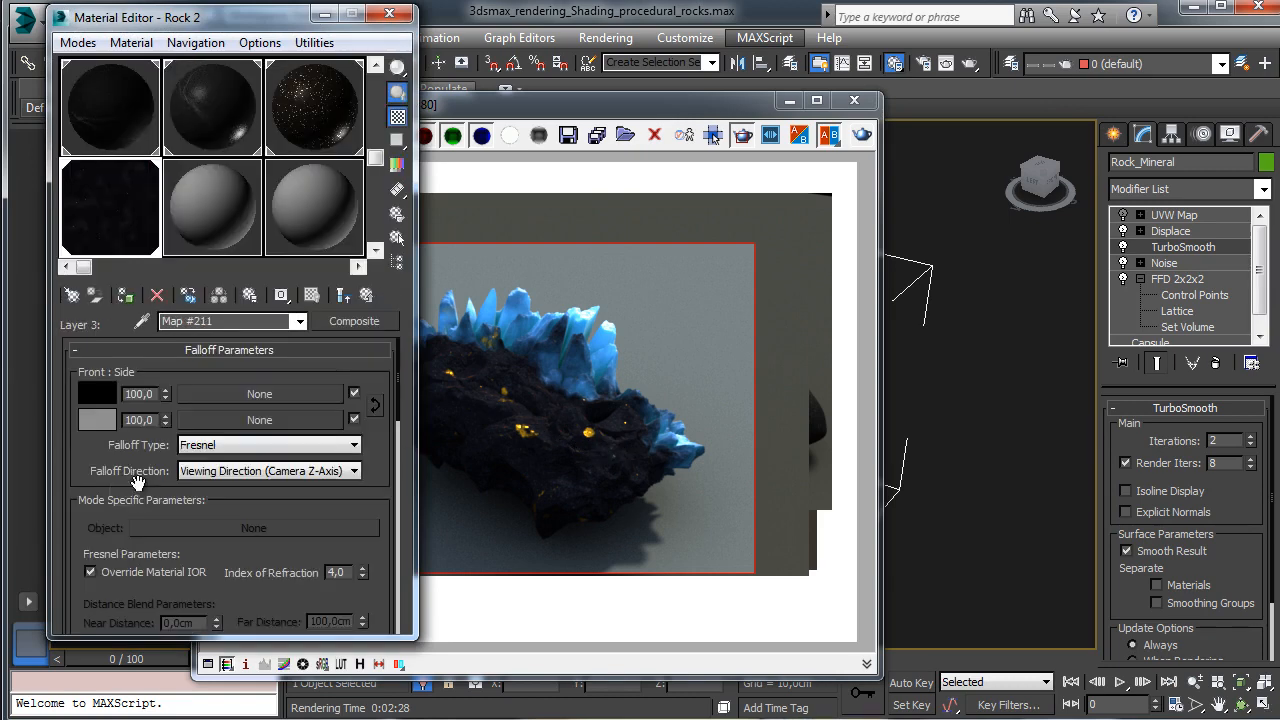
click(366, 295)
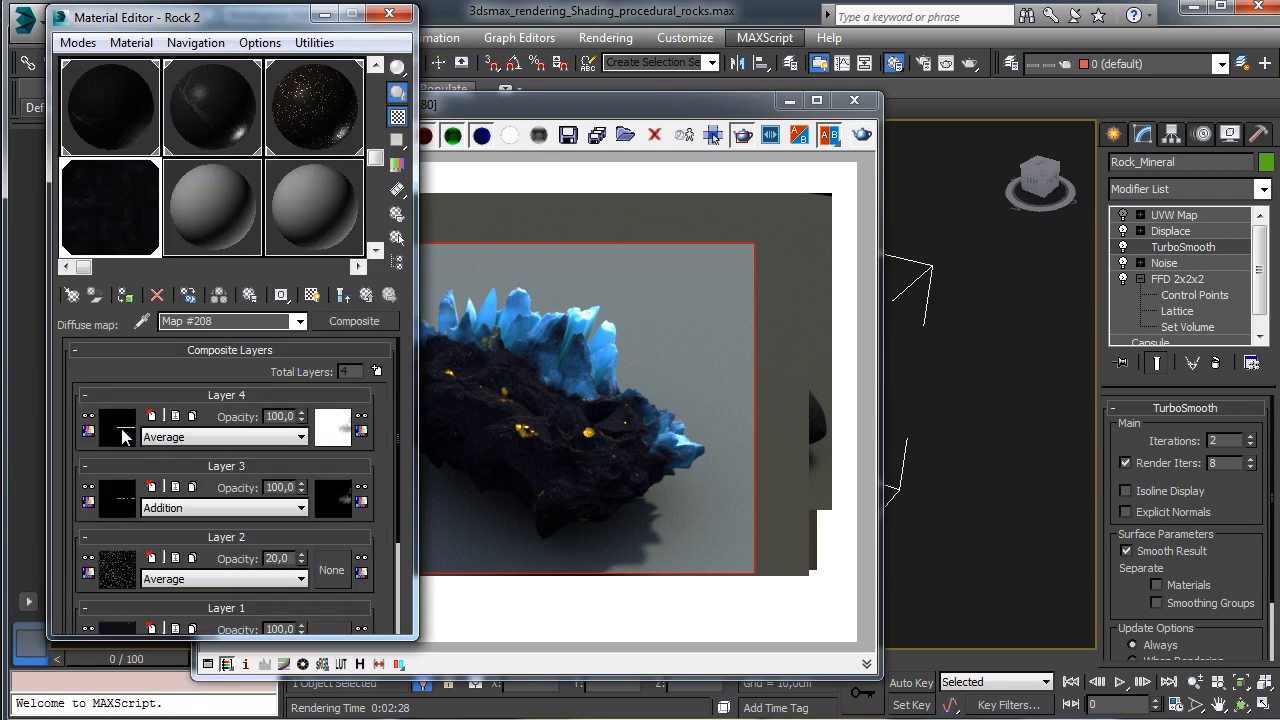
click(123, 429)
scroll(339, 525, down, 4)
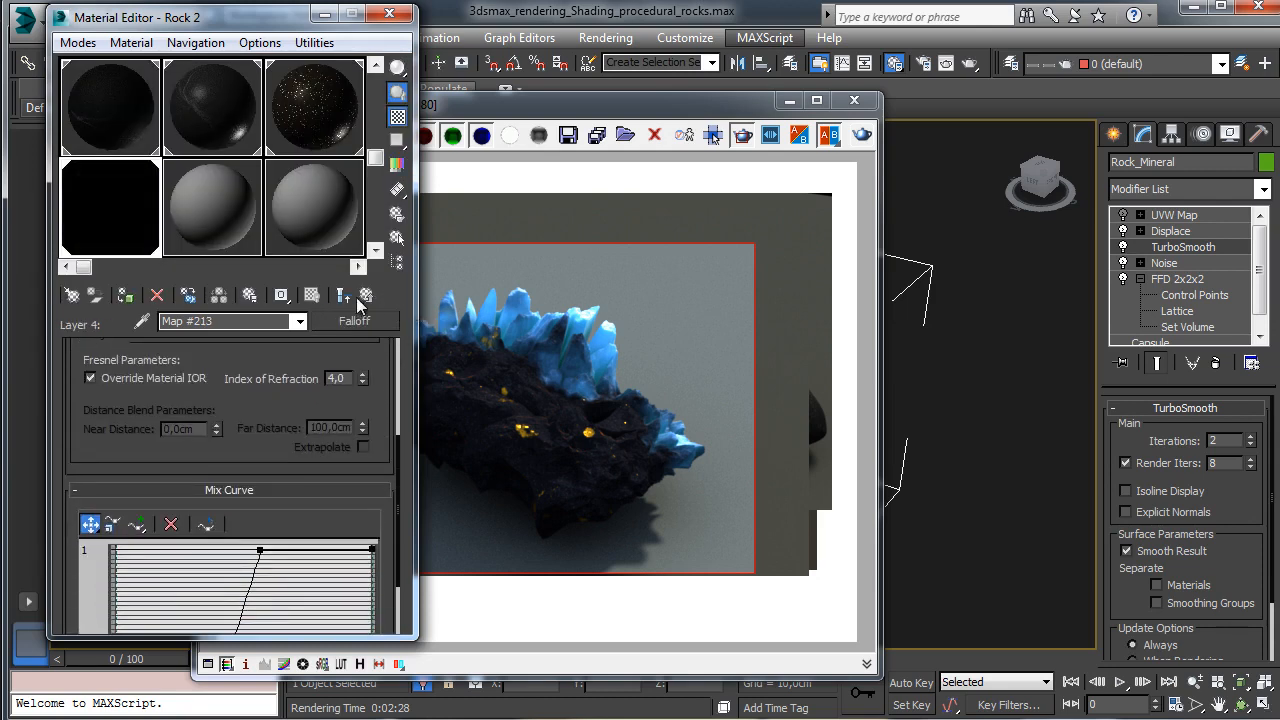
scroll(264, 360, down, 2)
drag(232, 549, 197, 550)
drag(262, 454, 221, 456)
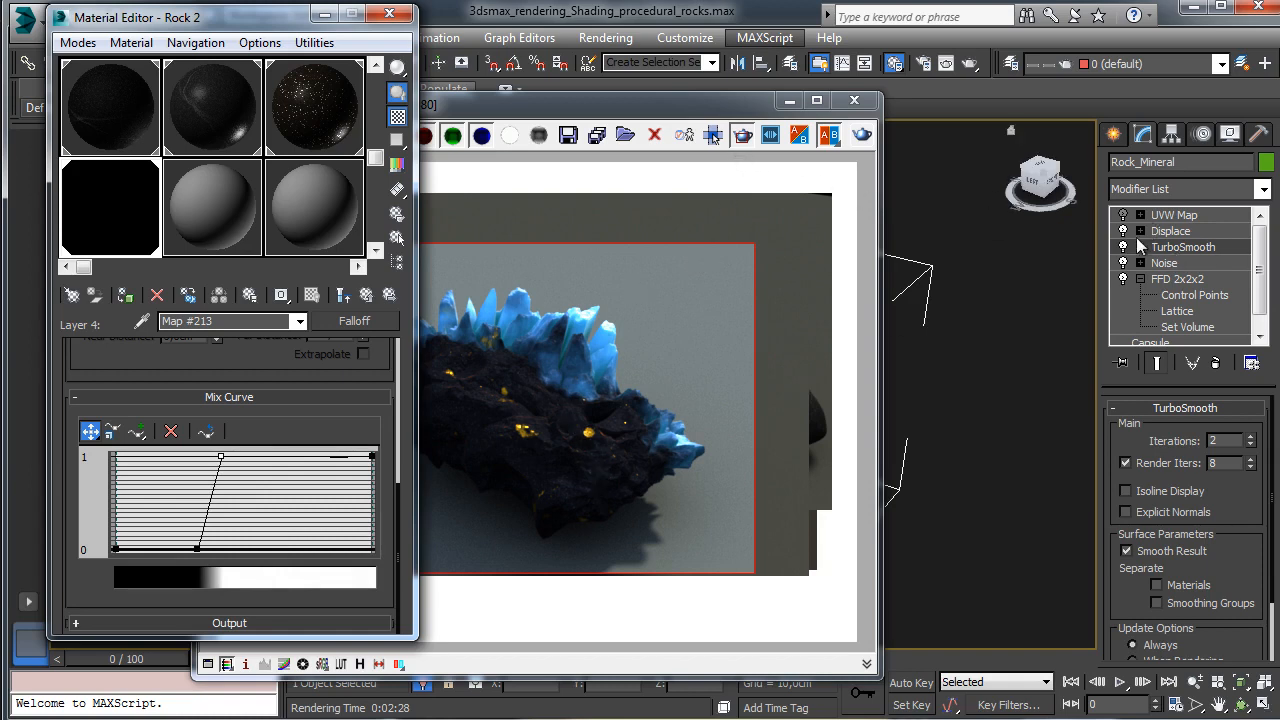
Step: Disable TurboSmooth's render iterations and test-render a smaller region over the rock's lower front
click(1134, 463)
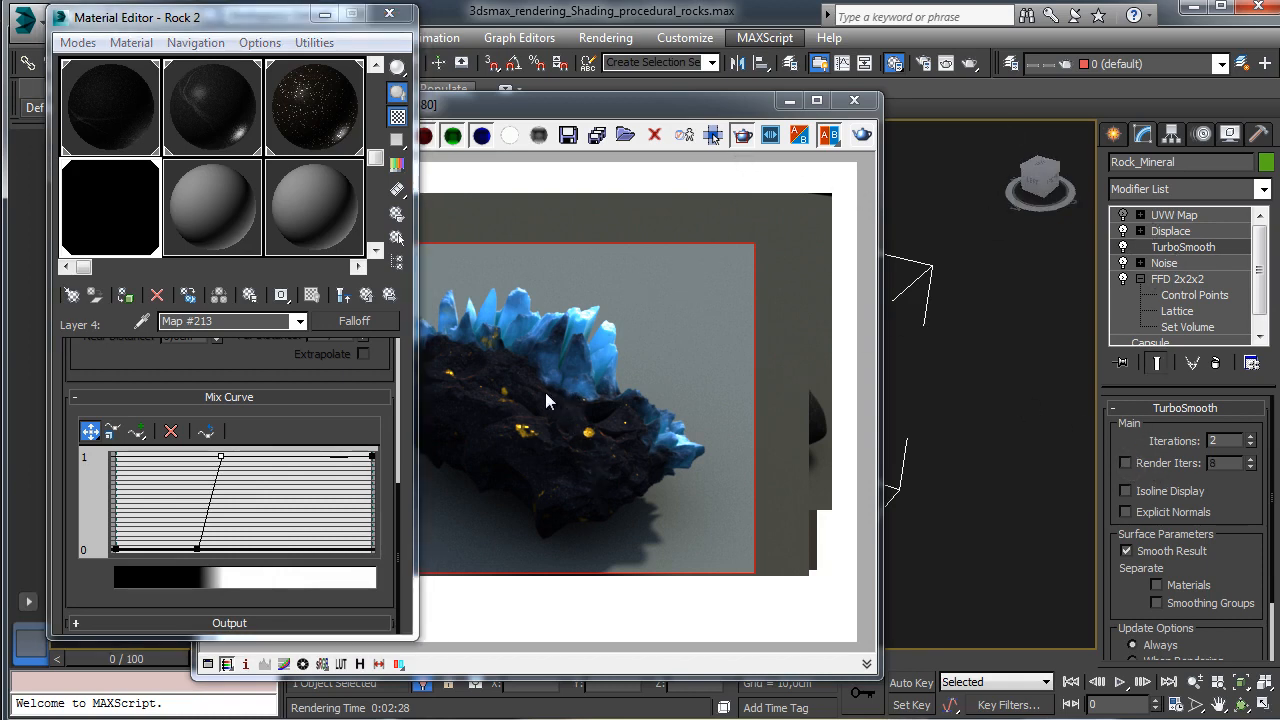
click(461, 370)
drag(447, 367, 678, 561)
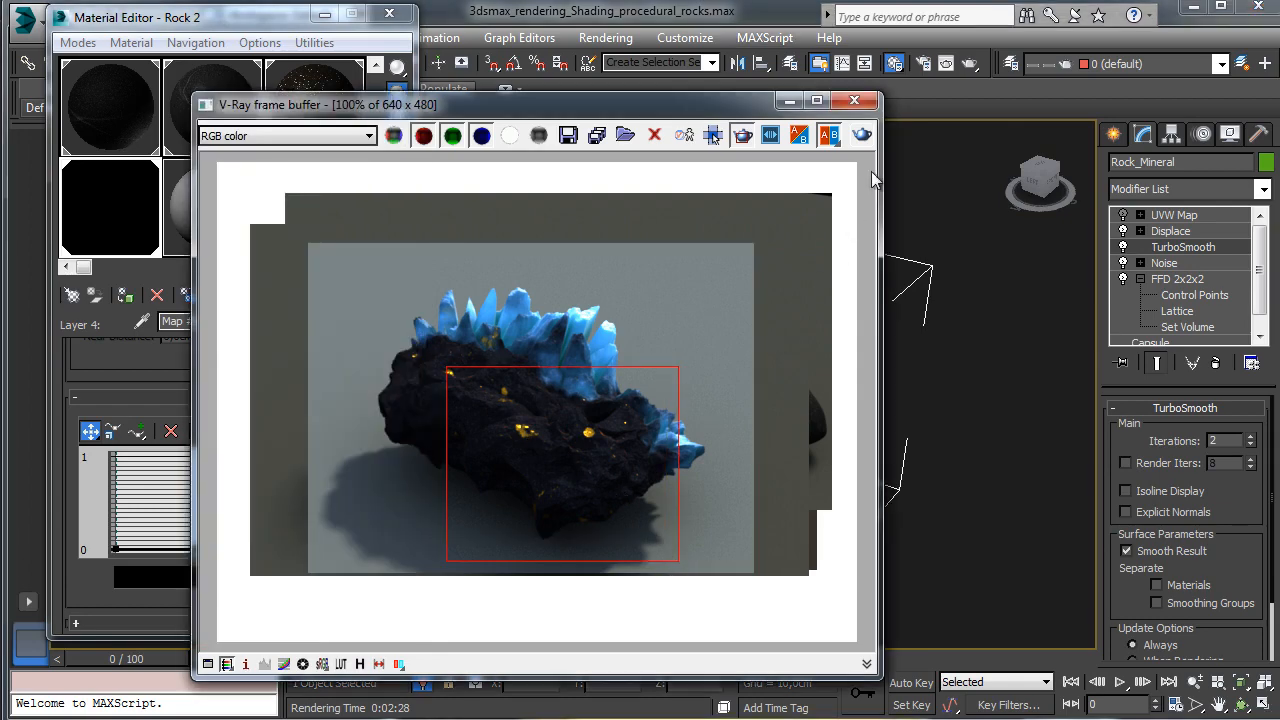
click(862, 134)
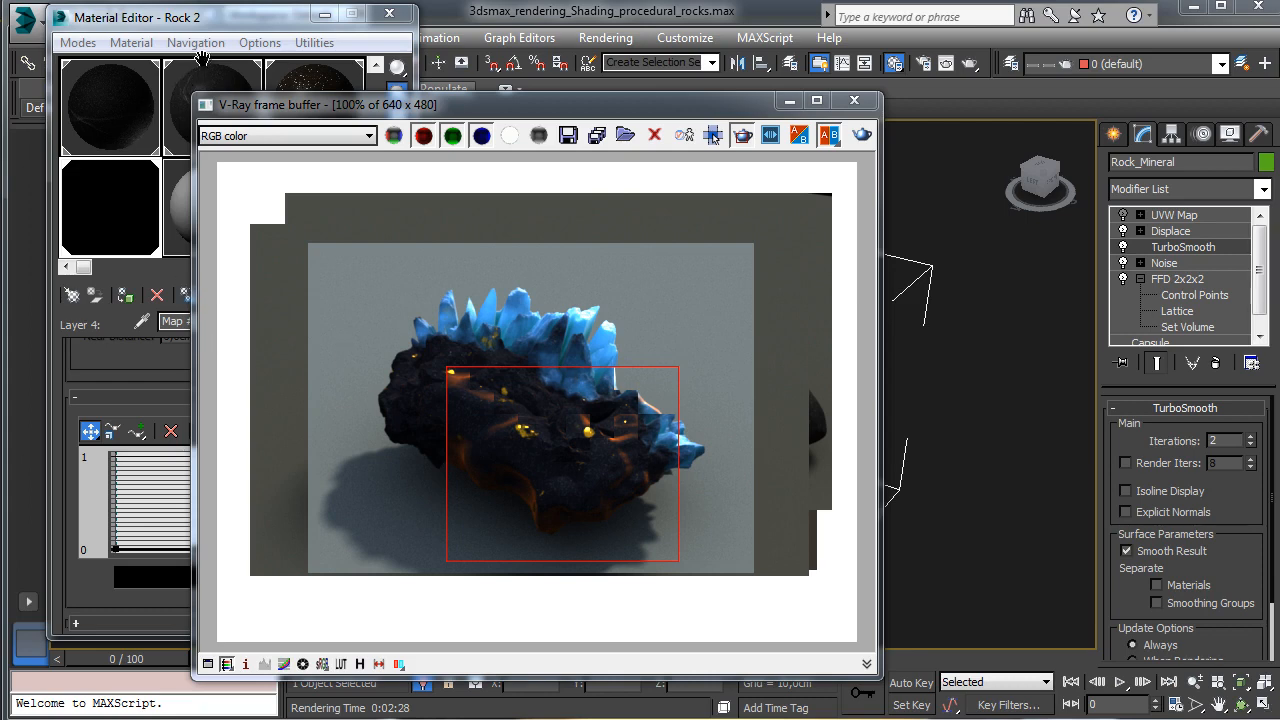
Step: Steepen the Layer 4 falloff's mix curve by bringing its two middle points closer together, and render the small region again
click(220, 28)
drag(253, 354, 328, 314)
click(222, 455)
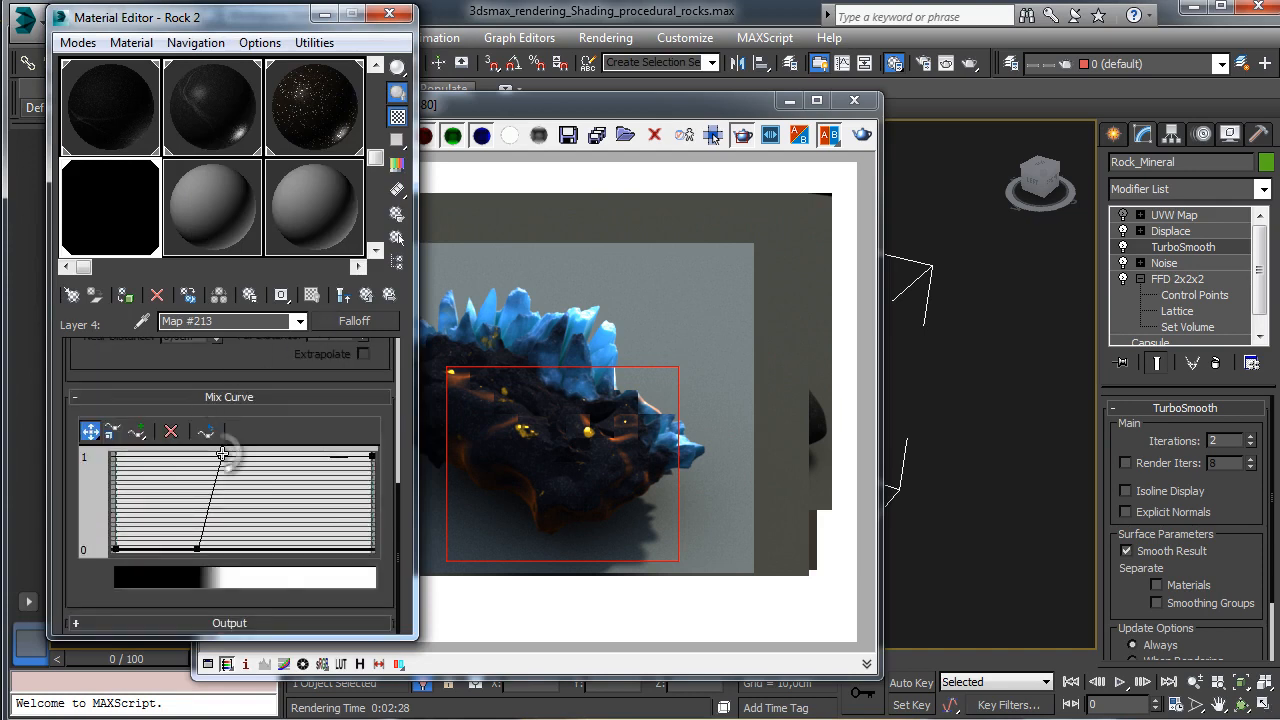
right_click(222, 455)
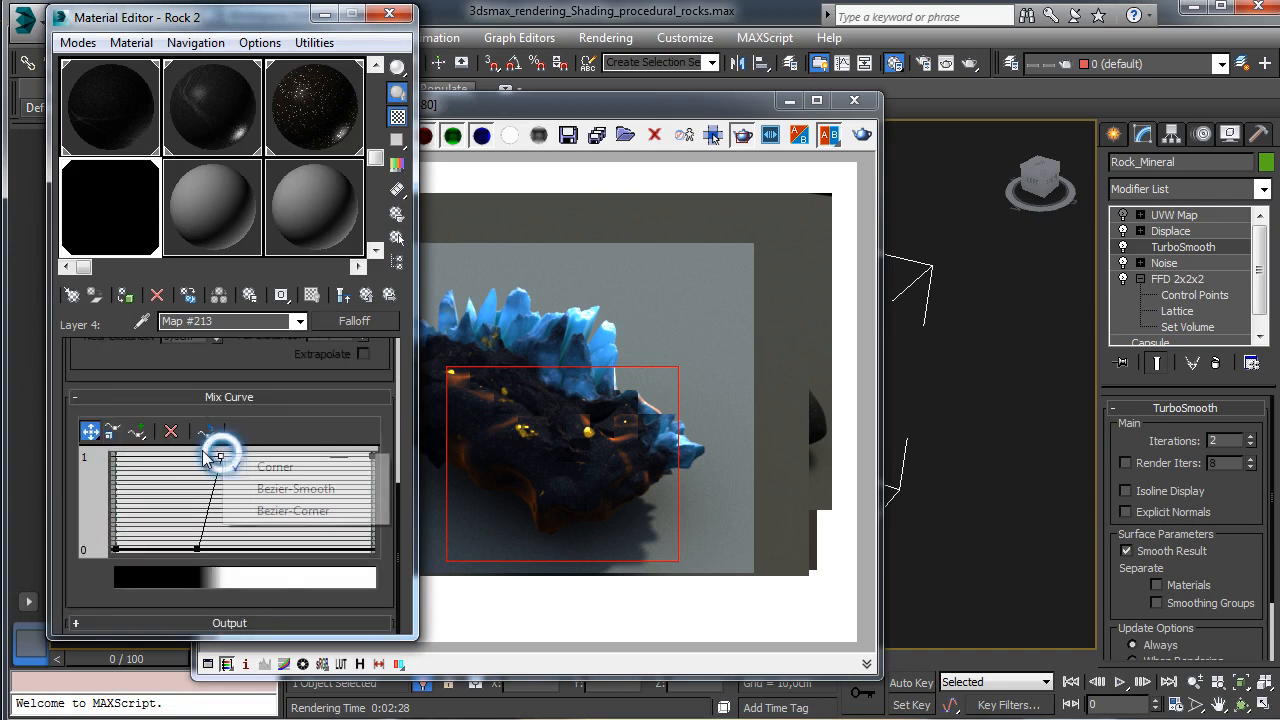
click(223, 458)
drag(222, 458, 216, 457)
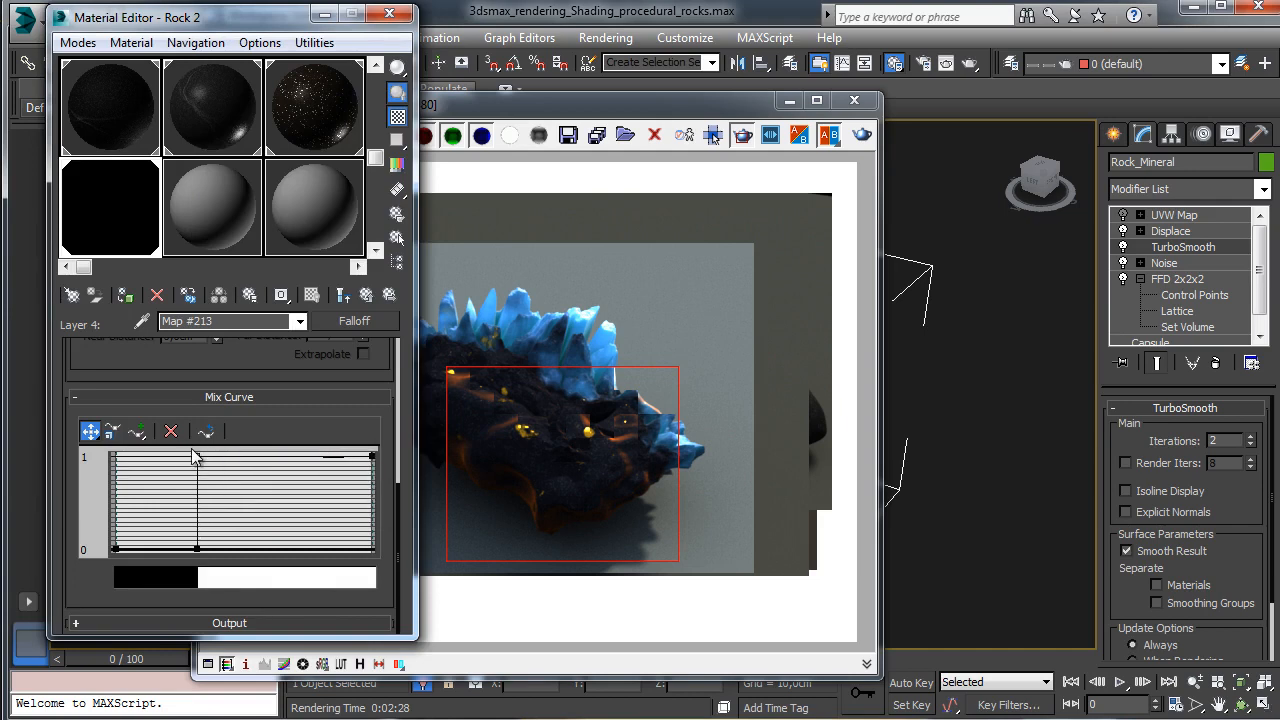
click(195, 545)
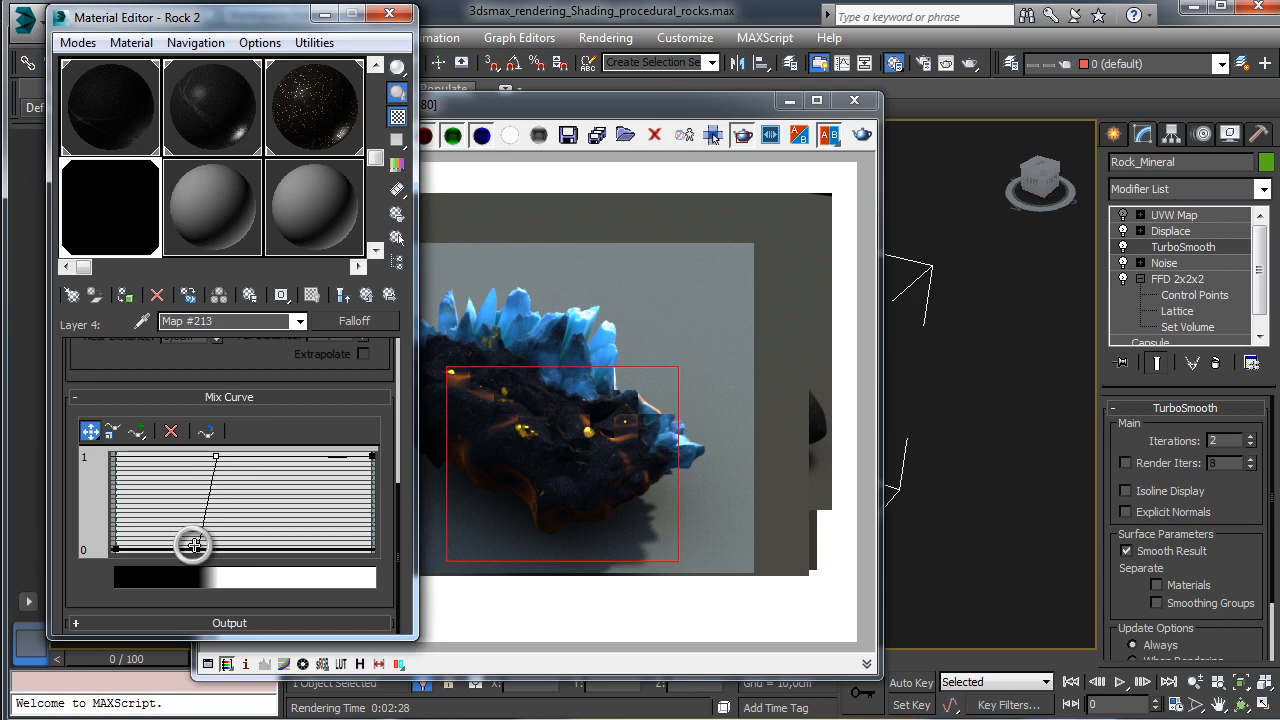
right_click(195, 545)
click(170, 512)
drag(196, 548, 204, 550)
click(863, 136)
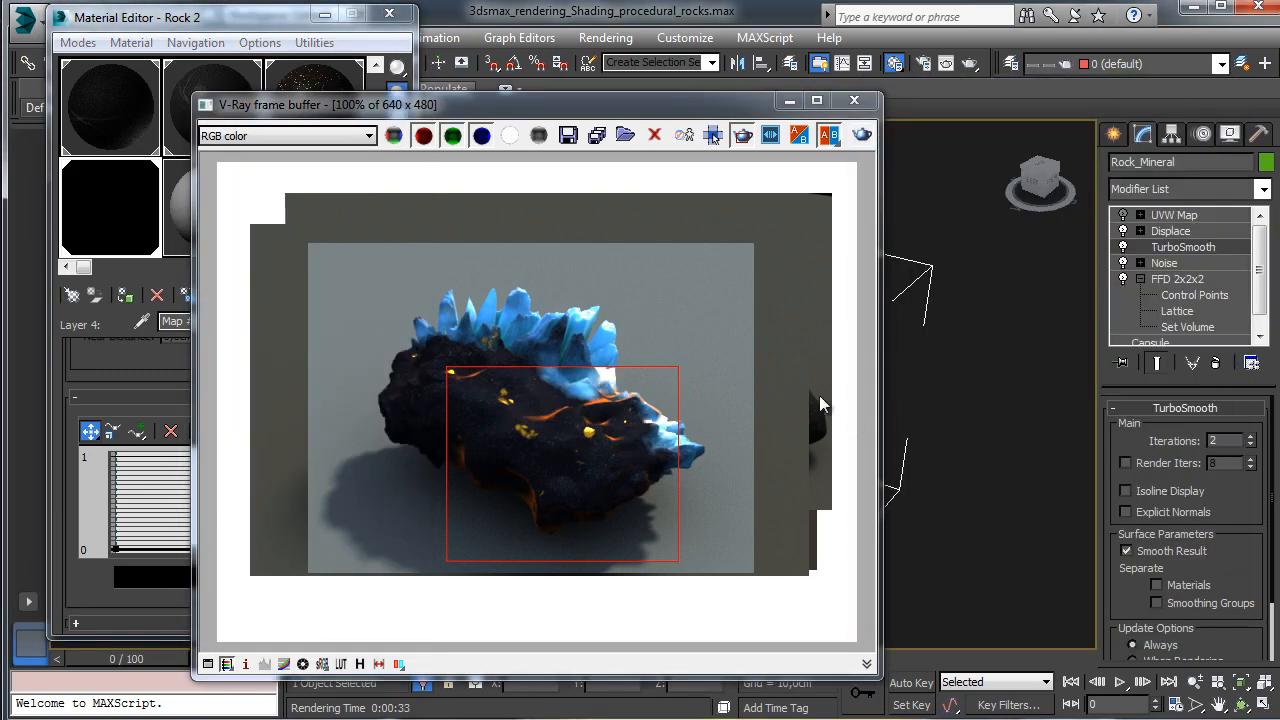
Step: Re-enable TurboSmooth's render iterations at 8, save the scene and render a region redrawn around the whole rock
click(1127, 463)
drag(341, 293, 742, 556)
drag(353, 275, 740, 560)
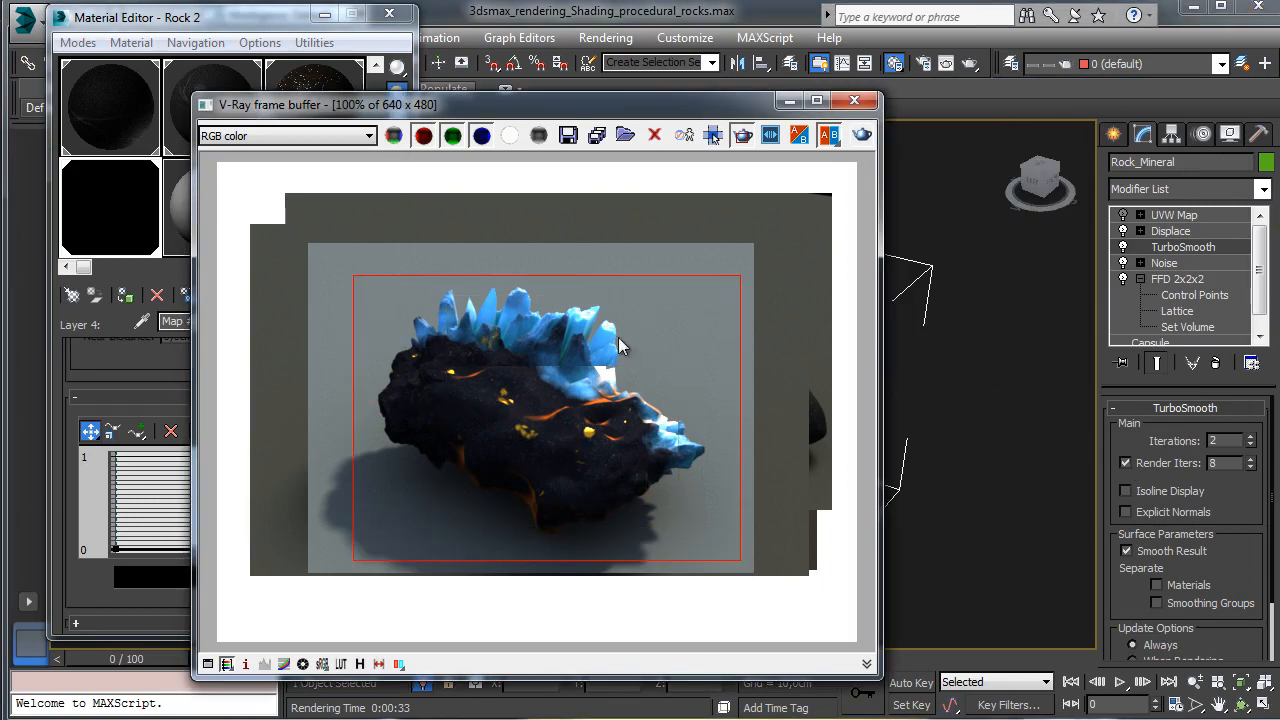
click(392, 14)
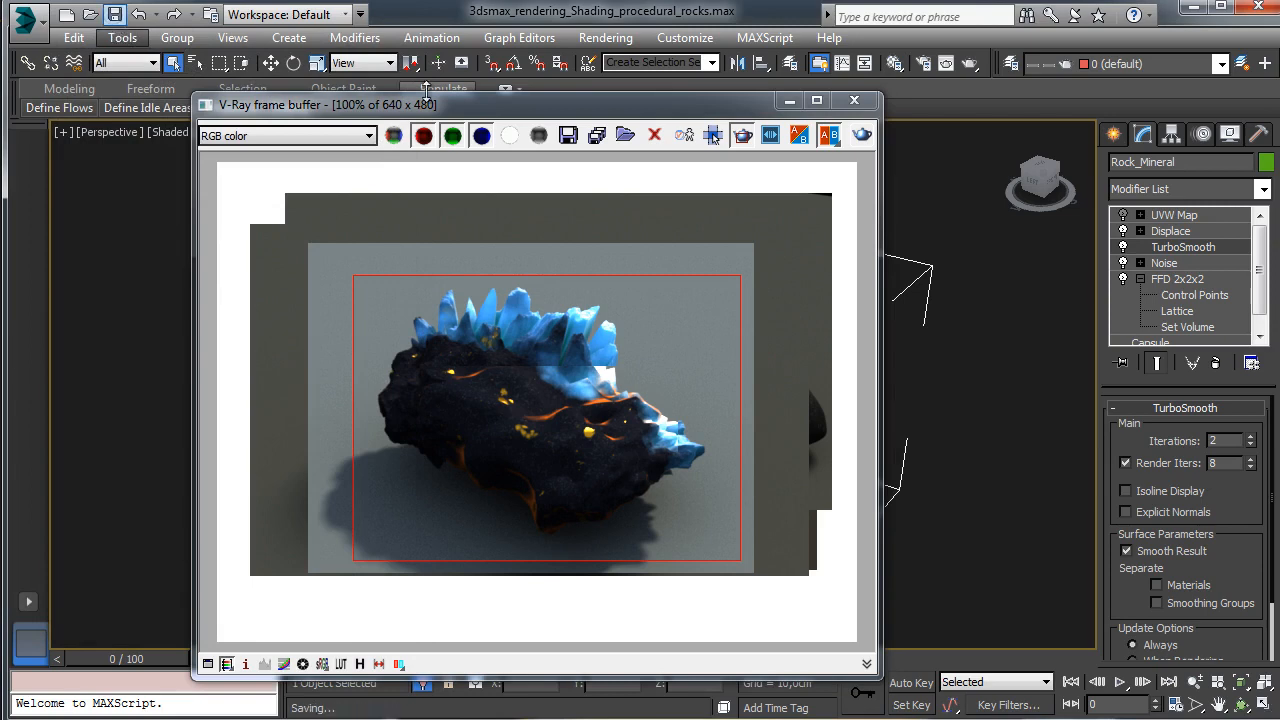
click(862, 136)
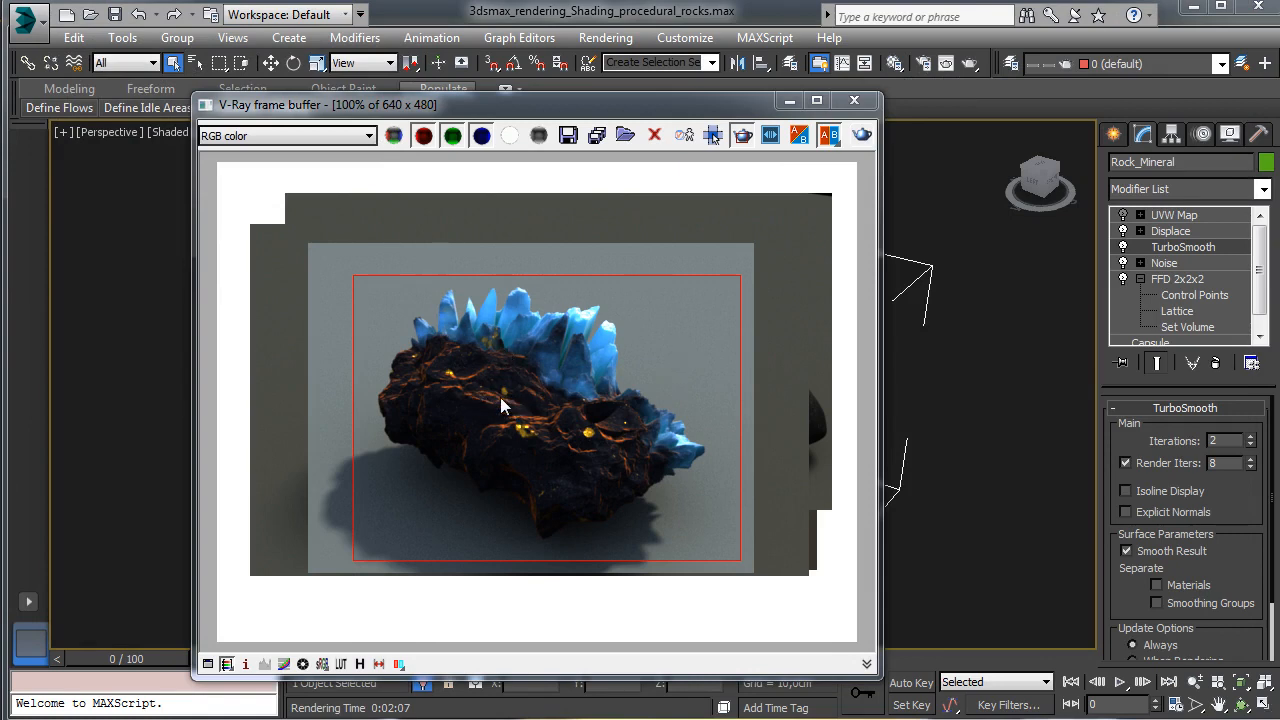
Step: Minimize the frame buffer and save the scene
click(789, 100)
click(114, 14)
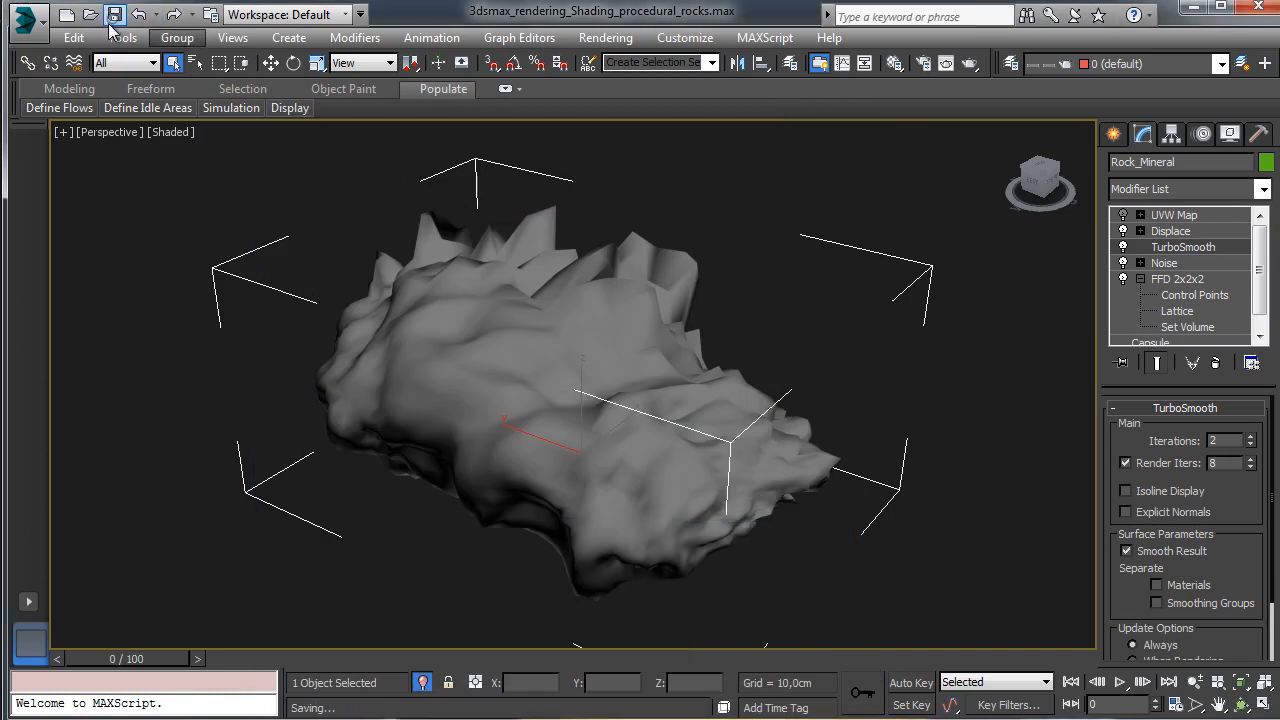